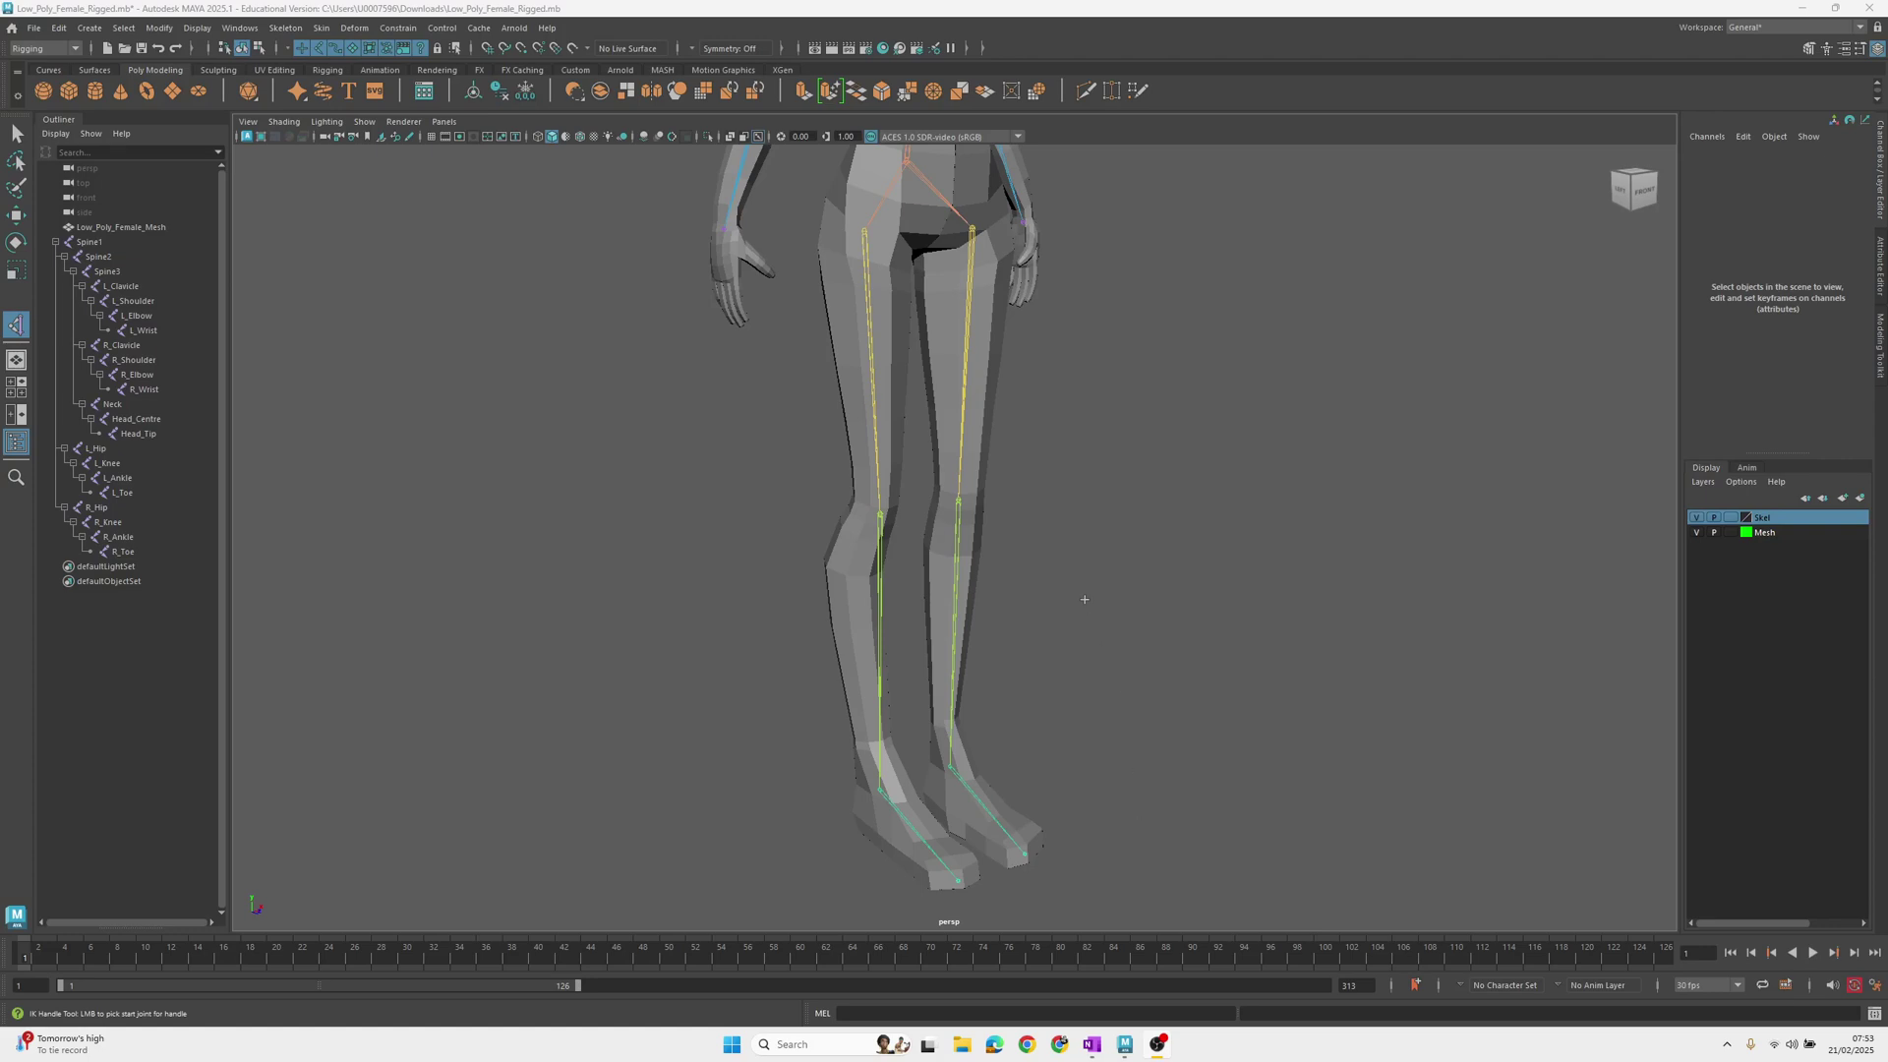
Try bending the right leg by rotating the R_Knee joint, and undo the rotation
{"action": "mouse_move", "coordinate": [800, 599]}
{"action": "left_mouse_down", "text": "alt"}
{"action": "mouse_move", "coordinate": [888, 599]}
{"action": "mouse_move", "coordinate": [780, 615]}
{"action": "left_mouse_up", "text": "alt"}
{"action": "middle_click_drag", "start_coordinate": [877, 469], "coordinate": [918, 421], "text": "alt"}
{"action": "left_click_drag", "start_coordinate": [918, 422], "coordinate": [954, 417], "text": "alt"}
{"action": "left_click_drag", "start_coordinate": [894, 553], "coordinate": [899, 560]}
{"action": "key", "text": "e"}
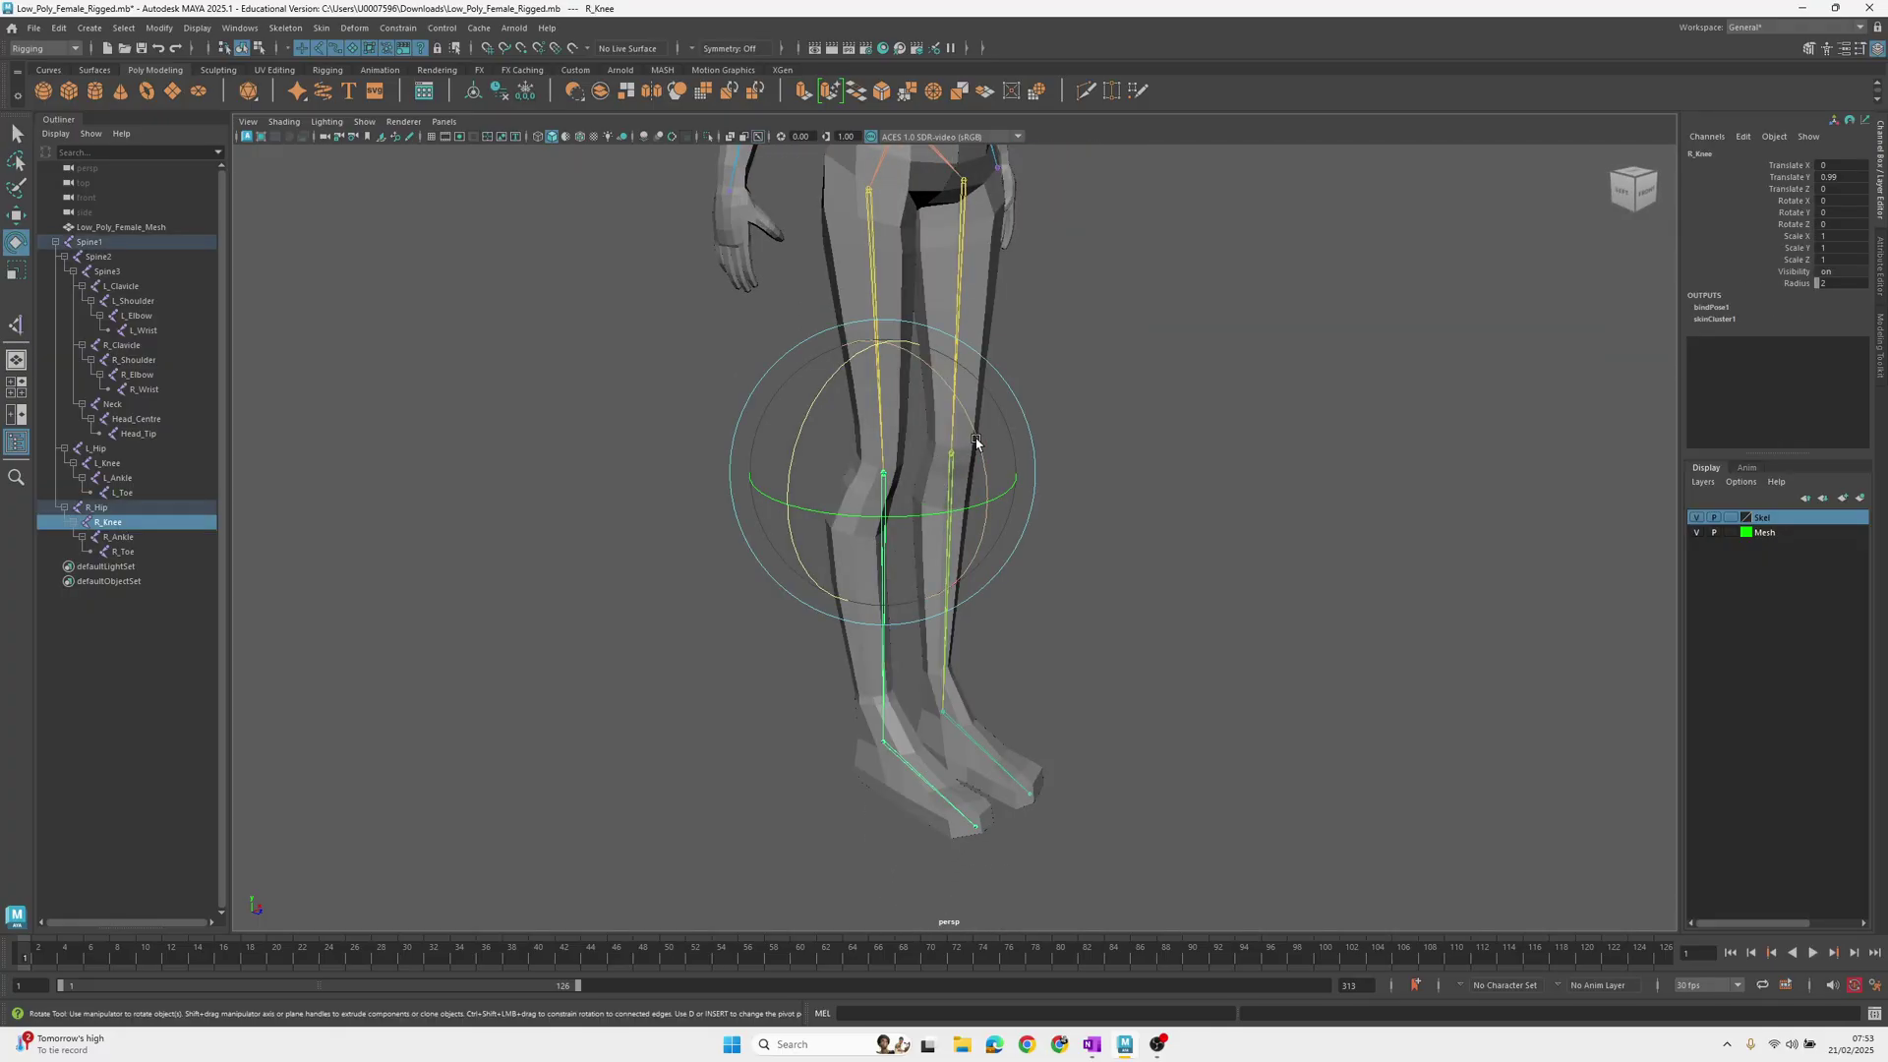
{"action": "left_click_drag", "start_coordinate": [977, 444], "coordinate": [859, 489]}
{"action": "key", "text": "ctrl+z"}
Create an IK handle on the right leg from the R_Hip joint to the R_Ankle joint
{"action": "key", "text": "q"}
{"action": "left_click", "coordinate": [286, 27]}
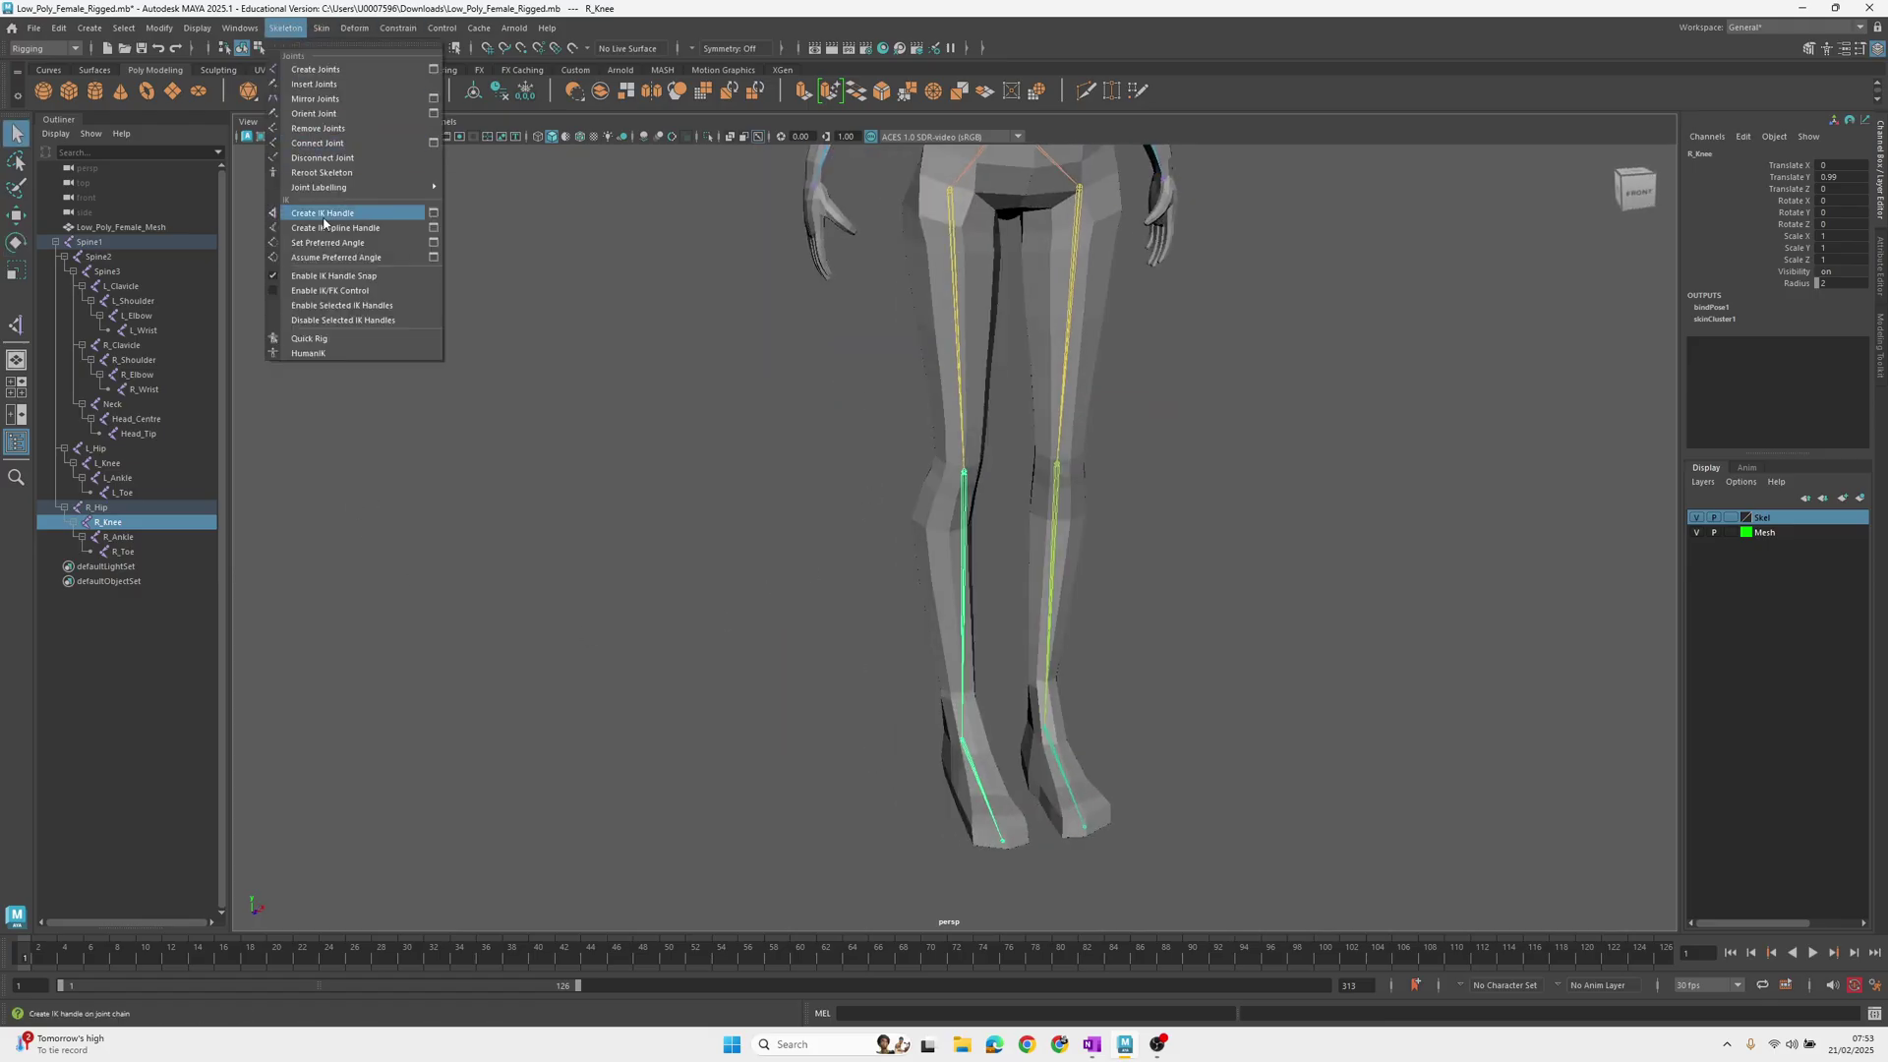
{"action": "left_click", "coordinate": [332, 28]}
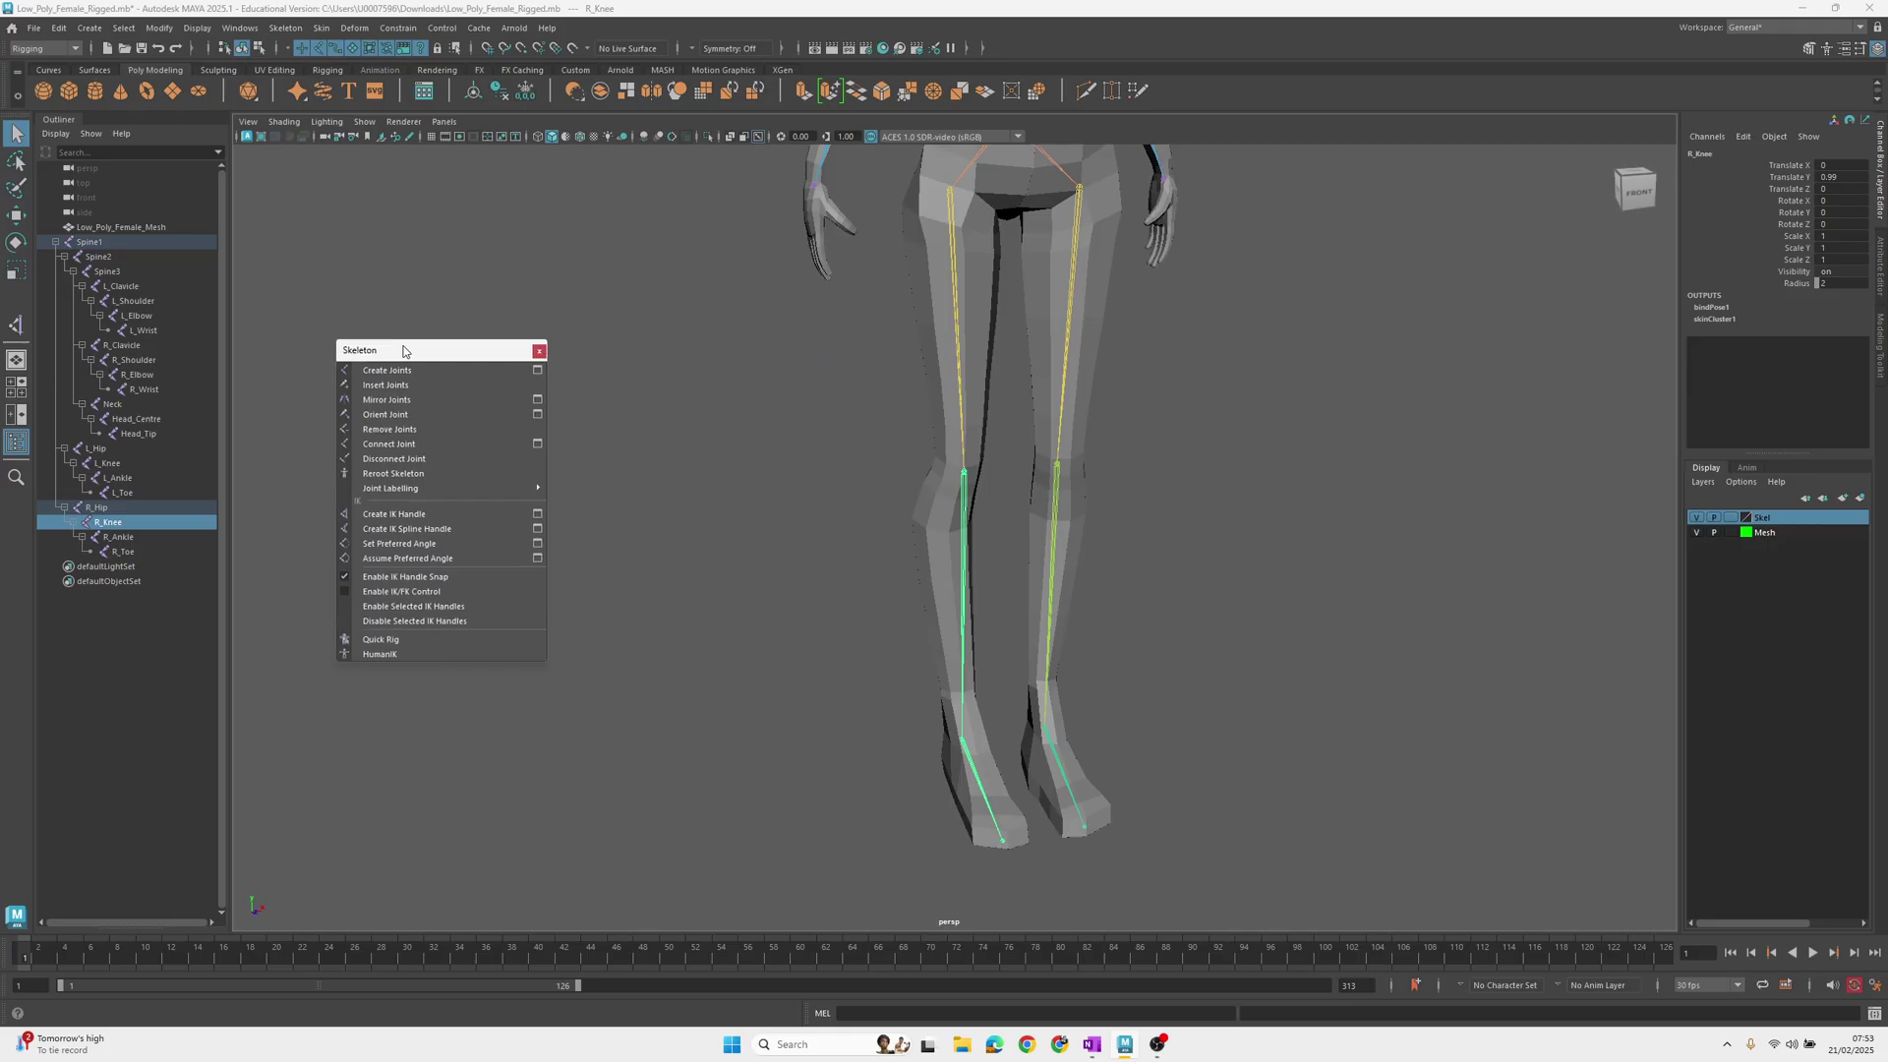
{"action": "left_click", "coordinate": [394, 513]}
{"action": "left_click", "coordinate": [947, 201]}
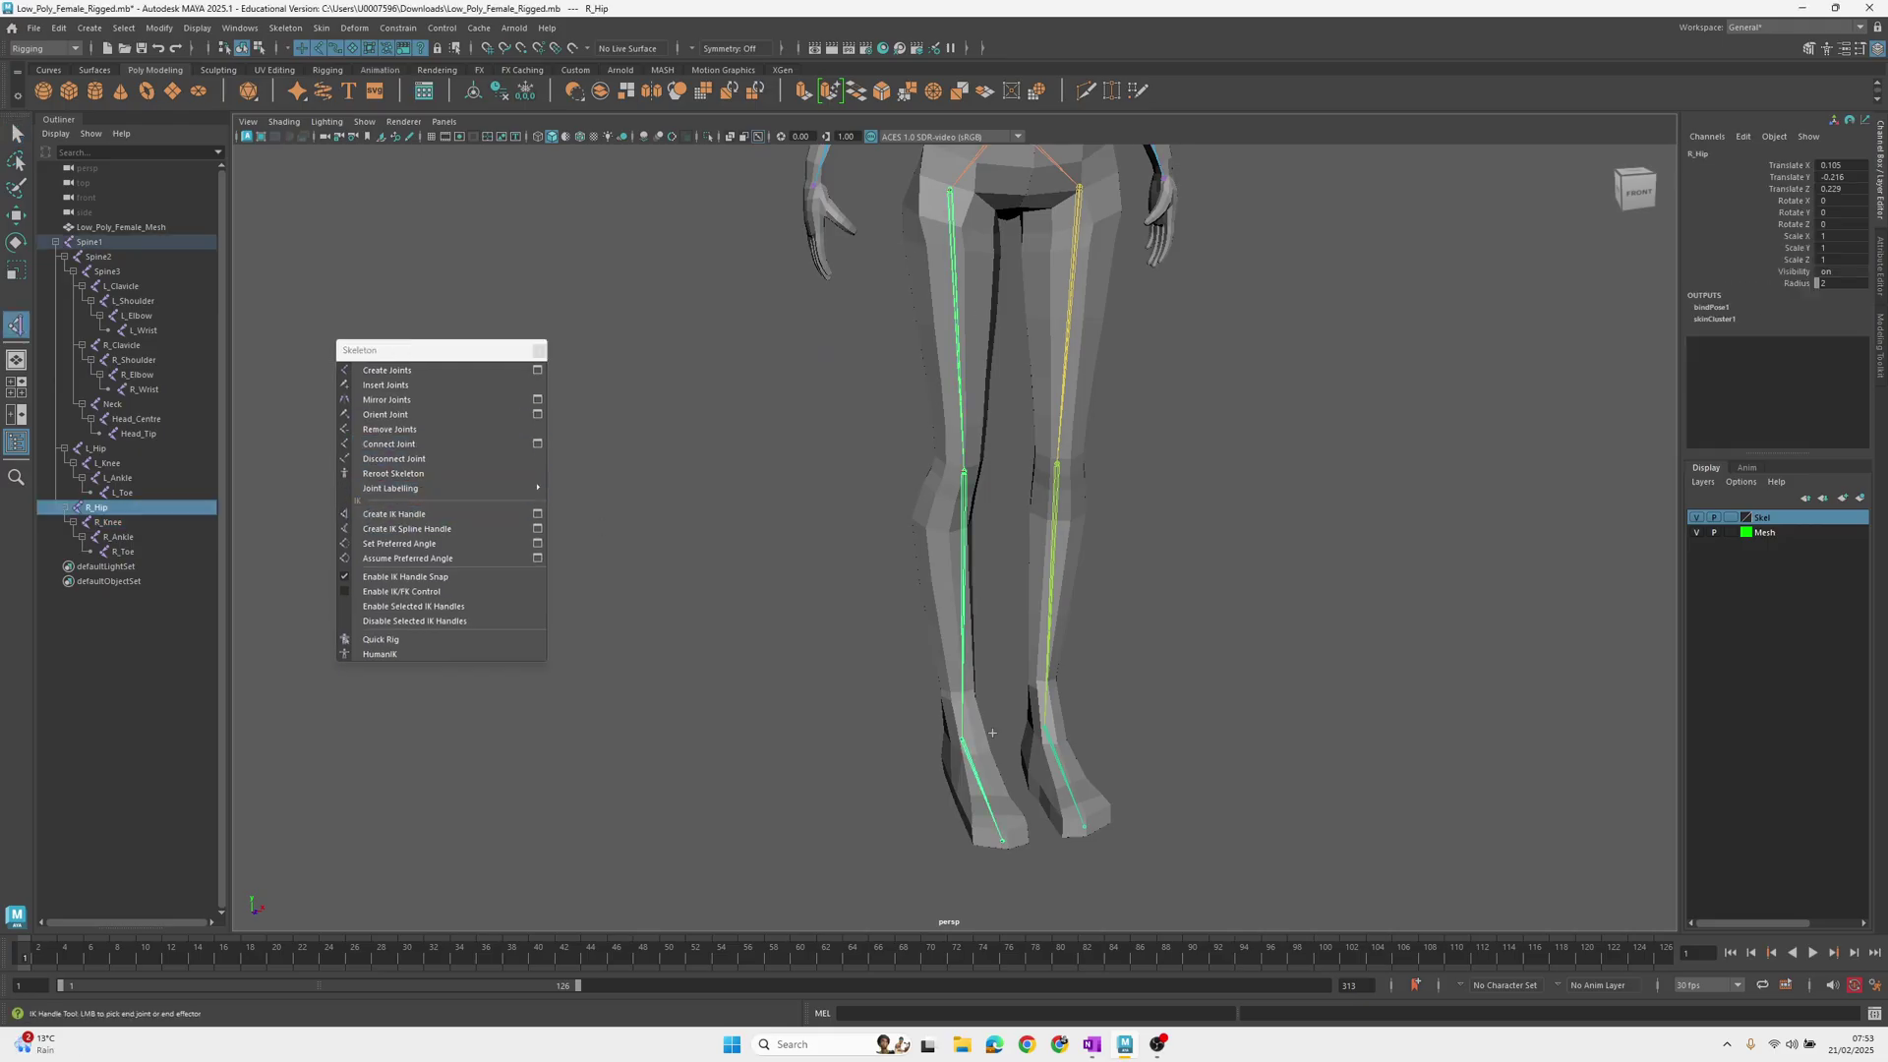
{"action": "left_click", "coordinate": [972, 763]}
Try moving the right leg's IK handle upward to test the knee bend, and undo the move
{"action": "key", "text": "q"}
{"action": "left_click_drag", "start_coordinate": [872, 737], "coordinate": [961, 728], "text": "alt"}
{"action": "key", "text": "w"}
{"action": "left_click_drag", "start_coordinate": [929, 580], "coordinate": [873, 403]}
{"action": "left_click_drag", "start_coordinate": [910, 472], "coordinate": [938, 503], "text": "alt"}
{"action": "key", "text": "ctrl+z"}
{"action": "key", "text": "q"}
Examine the alignment of the right hip, knee and ankle joints from the side and in the orthographic views
{"action": "left_click_drag", "start_coordinate": [826, 545], "coordinate": [893, 577], "text": "alt"}
{"action": "left_click_drag", "start_coordinate": [762, 529], "coordinate": [868, 521], "text": "alt"}
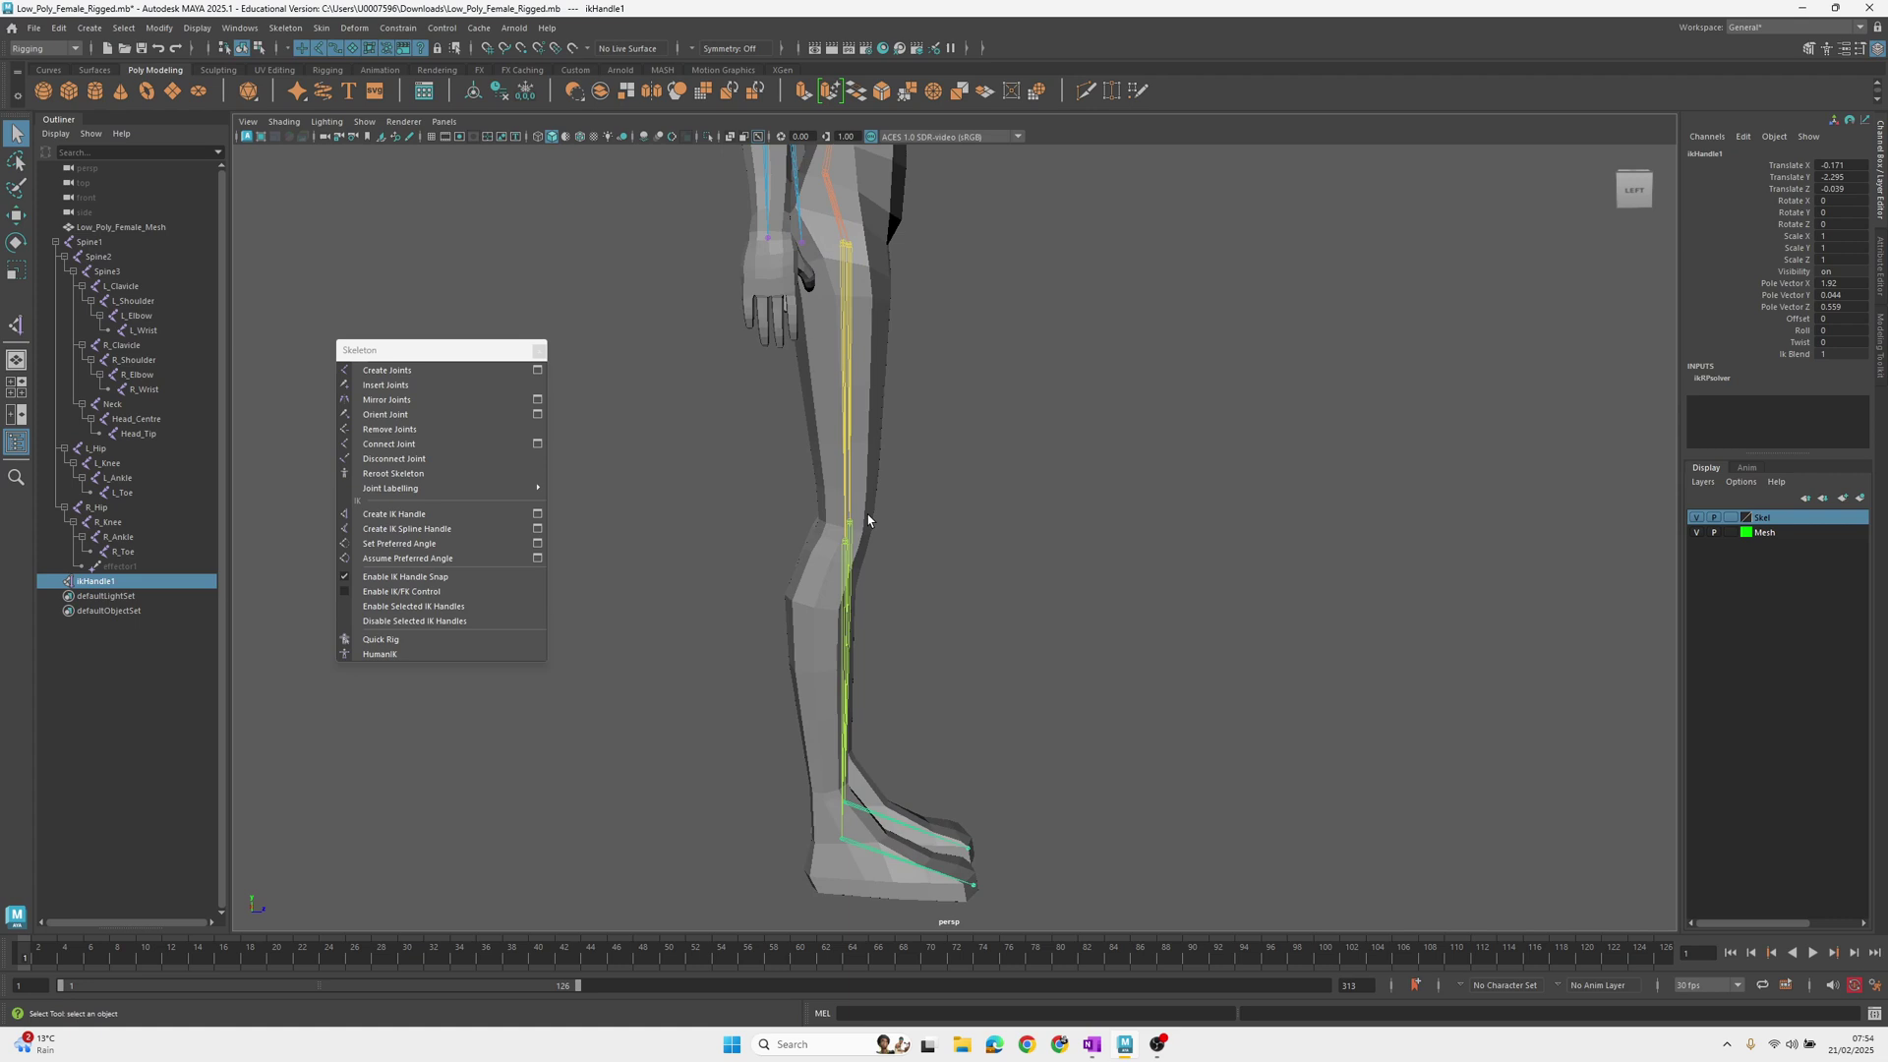
{"action": "left_click_drag", "start_coordinate": [854, 437], "coordinate": [865, 448], "text": "alt"}
{"action": "left_click_drag", "start_coordinate": [908, 266], "coordinate": [865, 320], "text": "alt"}
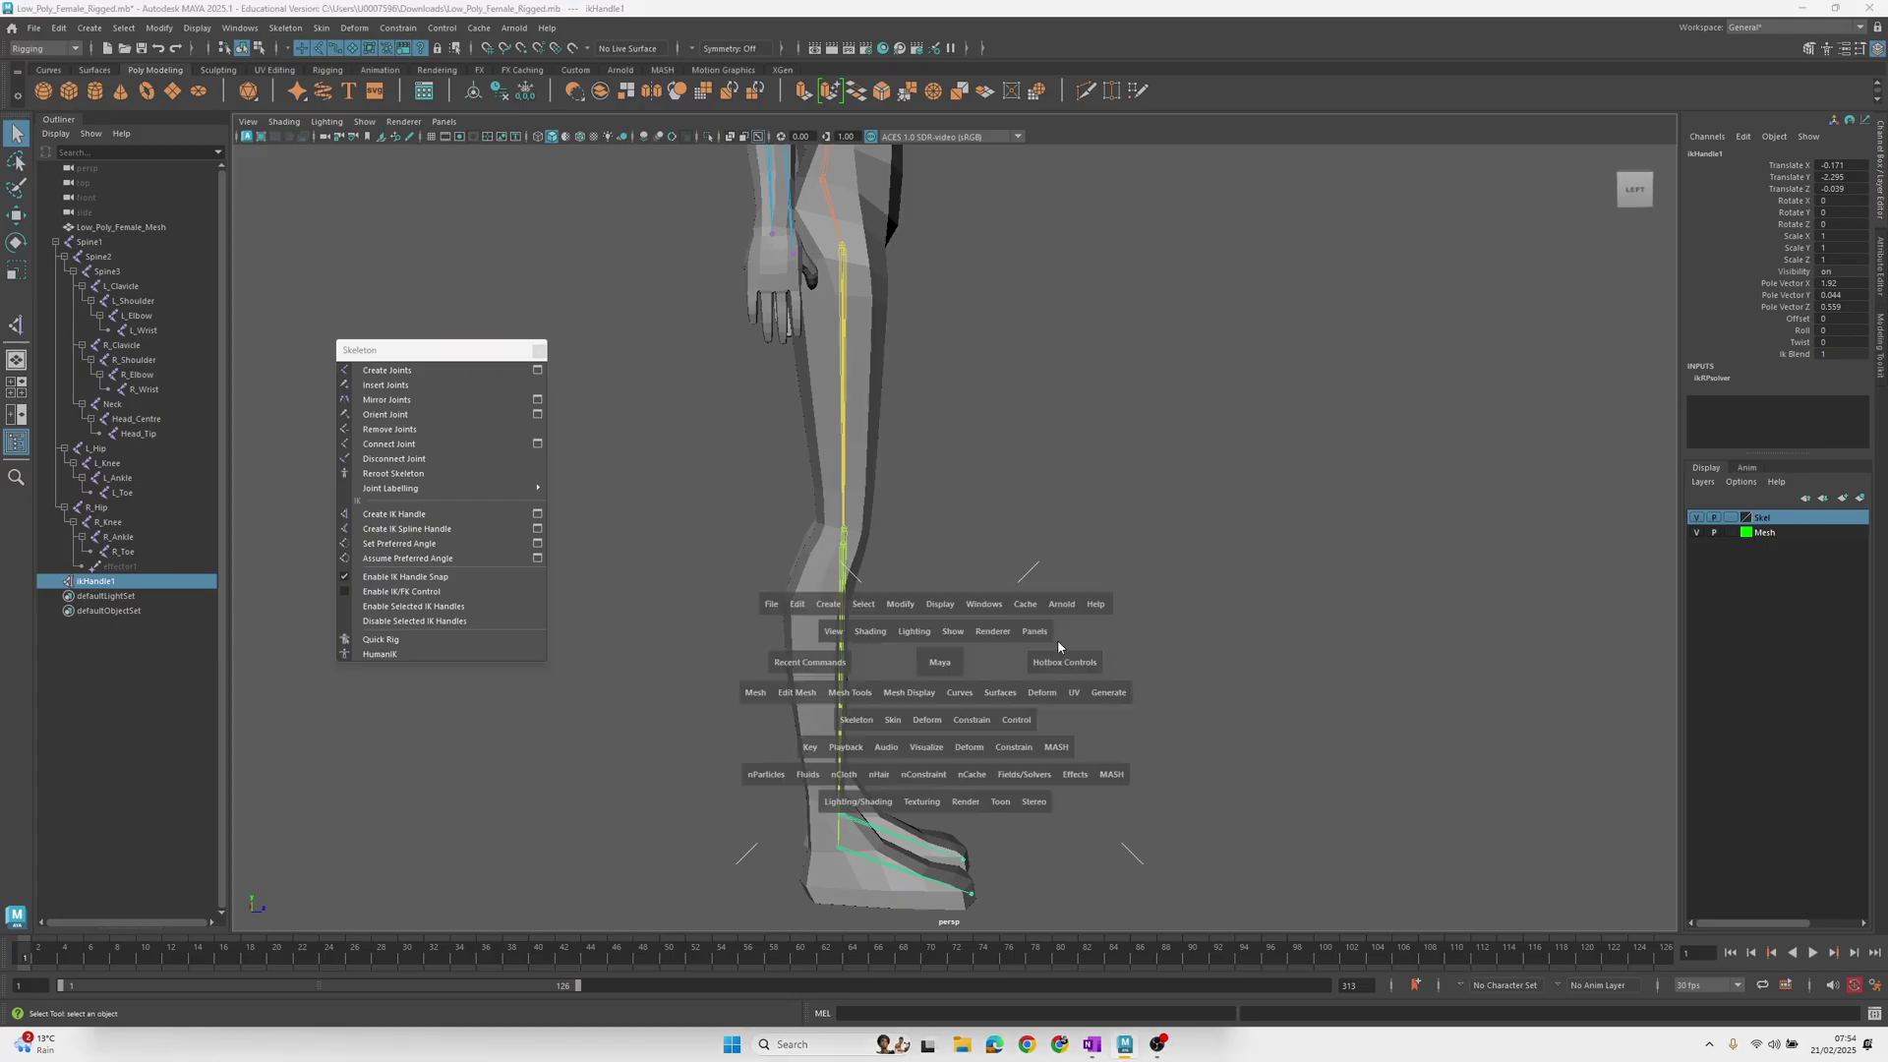
{"action": "key", "text": "space"}
{"action": "right_click_drag", "start_coordinate": [694, 825], "coordinate": [540, 817], "text": "alt"}
{"action": "right_click_drag", "start_coordinate": [1484, 759], "coordinate": [1294, 856], "text": "alt"}
{"action": "middle_click_drag", "start_coordinate": [1292, 857], "coordinate": [1316, 569], "text": "alt"}
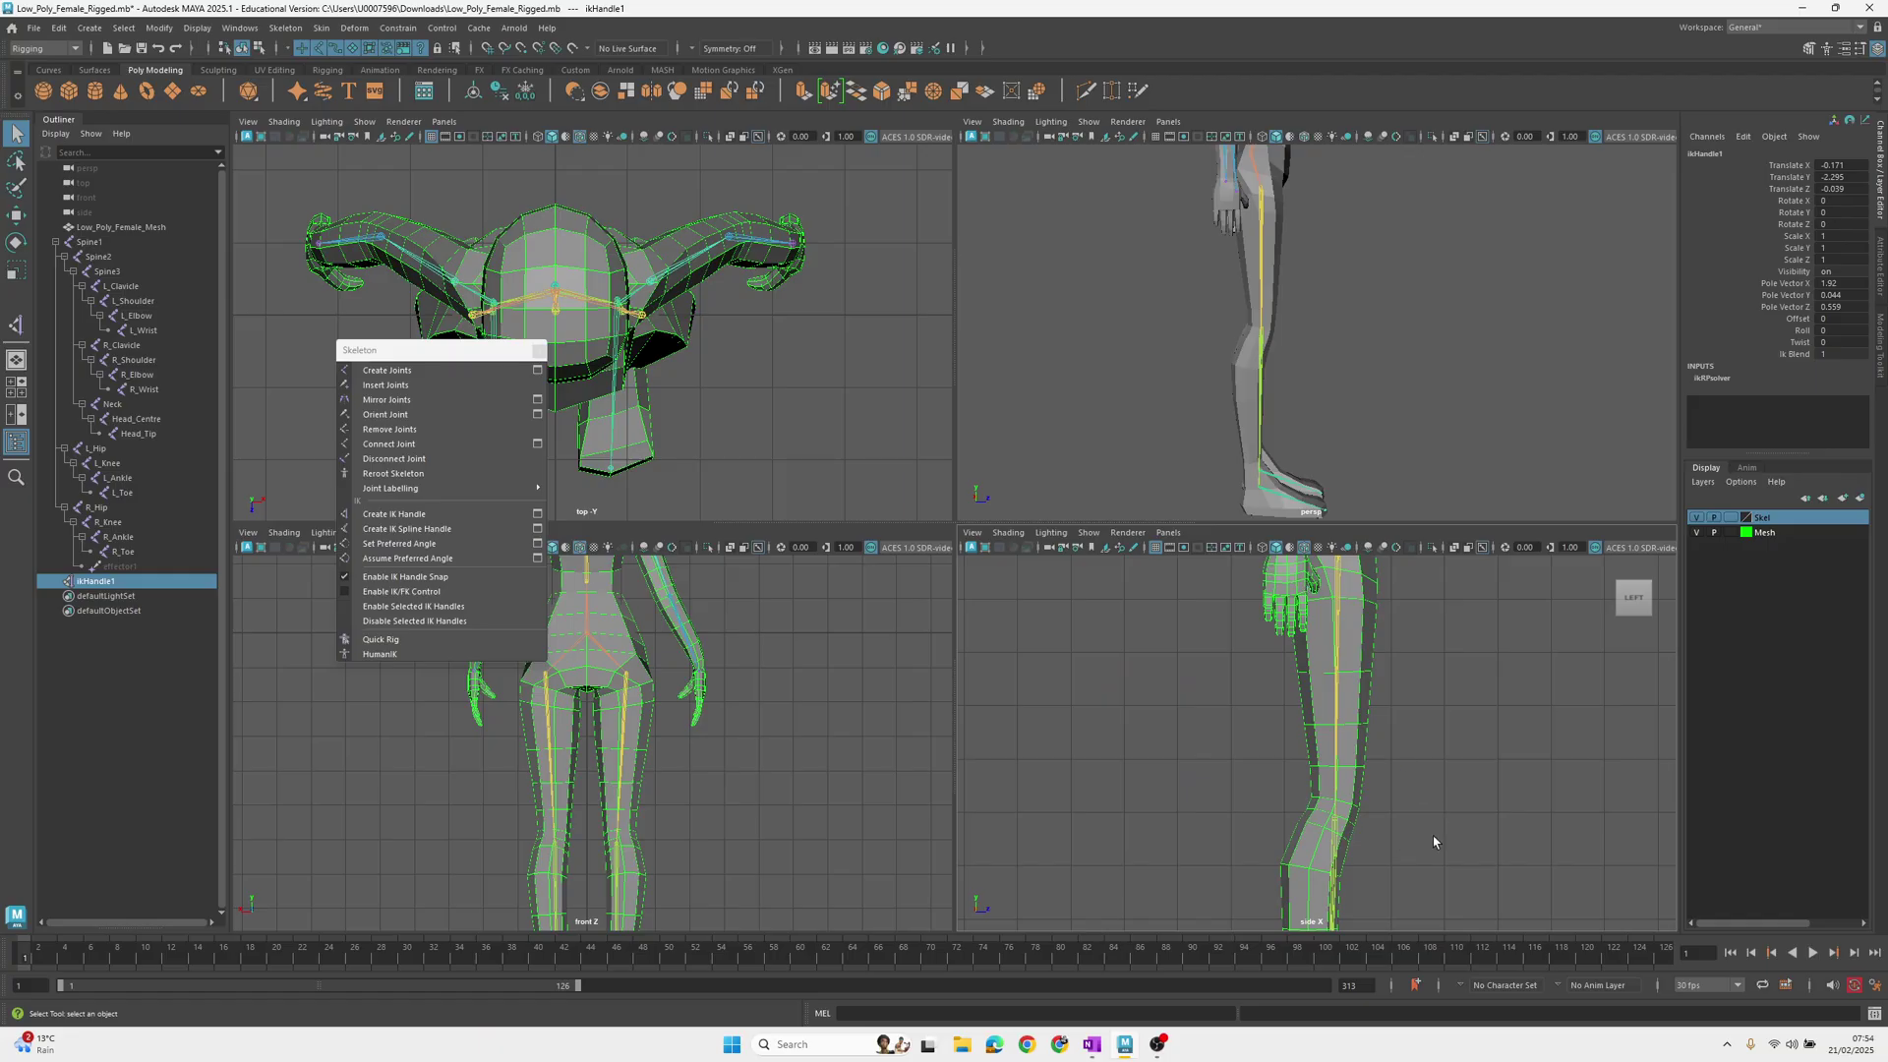
{"action": "key", "text": "space"}
{"action": "left_click_drag", "start_coordinate": [1202, 413], "coordinate": [921, 180], "text": "alt"}
{"action": "left_click_drag", "start_coordinate": [950, 599], "coordinate": [969, 216], "text": "alt"}
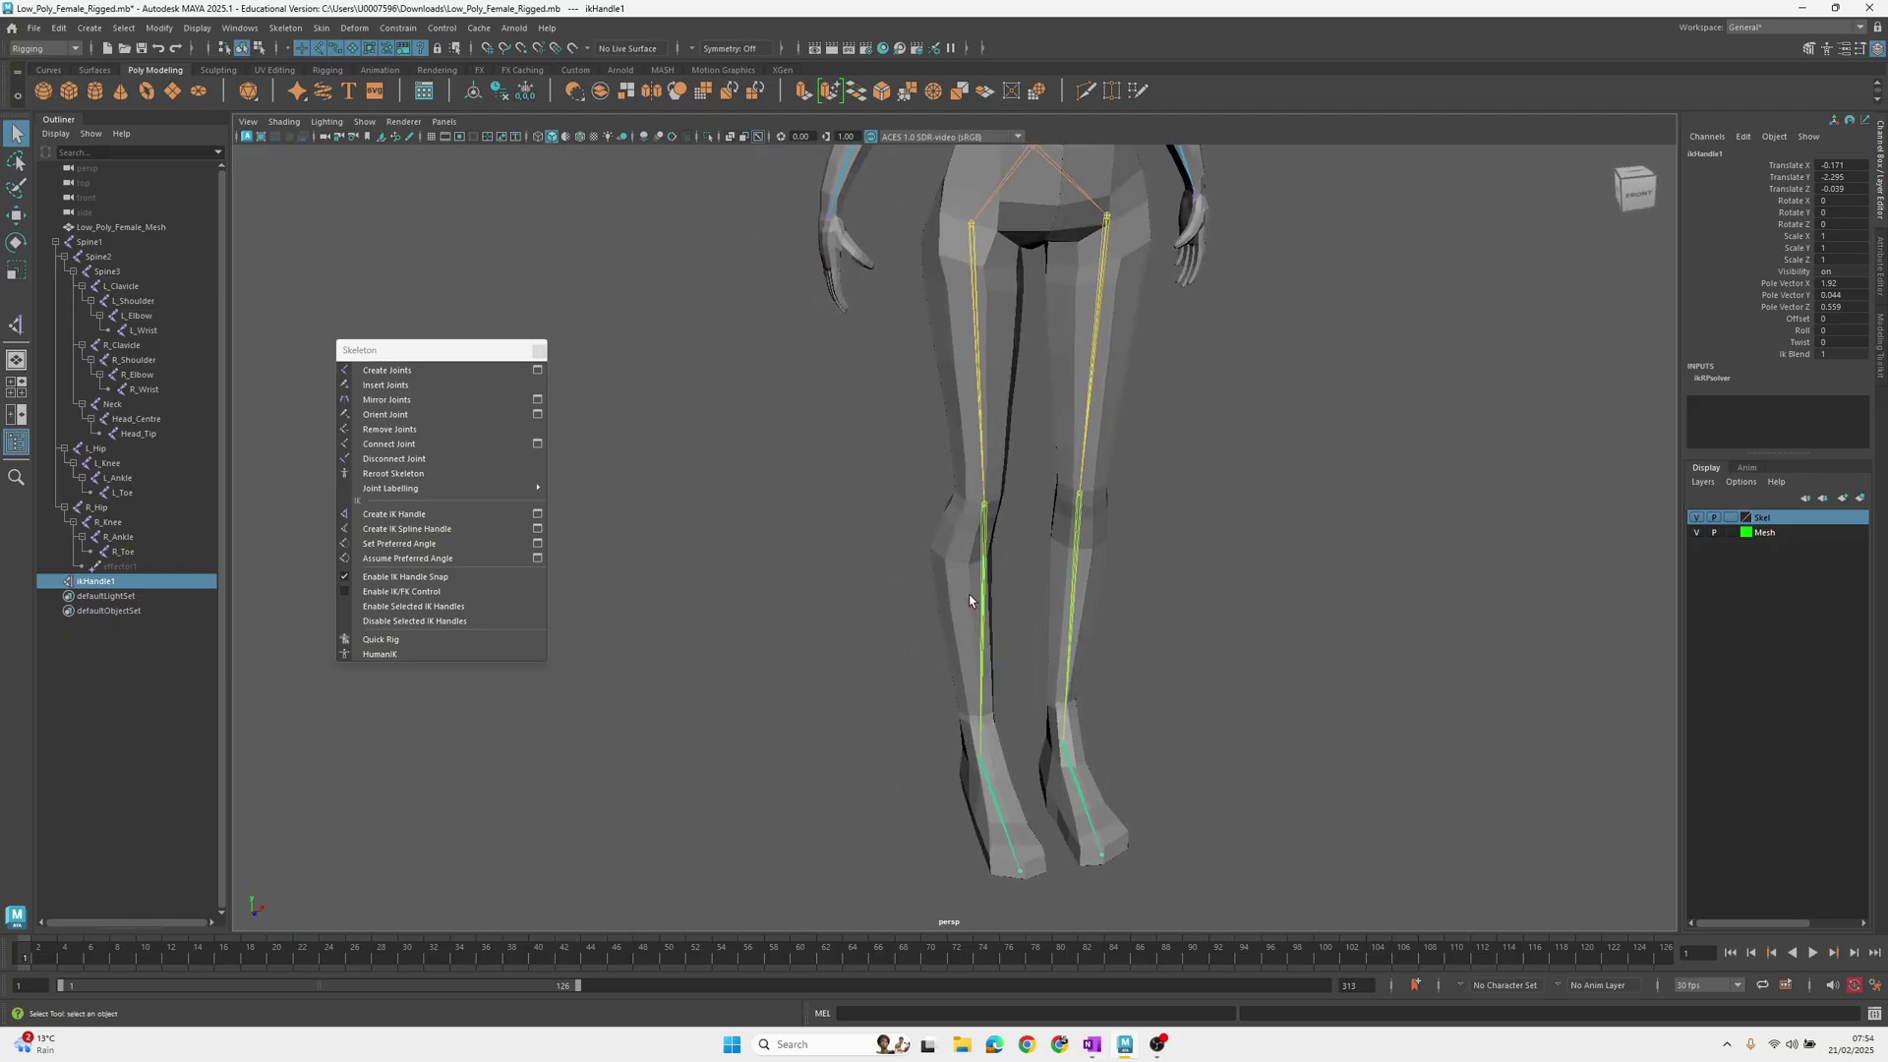
Try raising ikHandle1 vertically to check which way the right knee bends, and undo the move
{"action": "left_click_drag", "start_coordinate": [1000, 783], "coordinate": [1001, 785]}
{"action": "key", "text": "w"}
{"action": "left_click_drag", "start_coordinate": [981, 692], "coordinate": [1059, 329]}
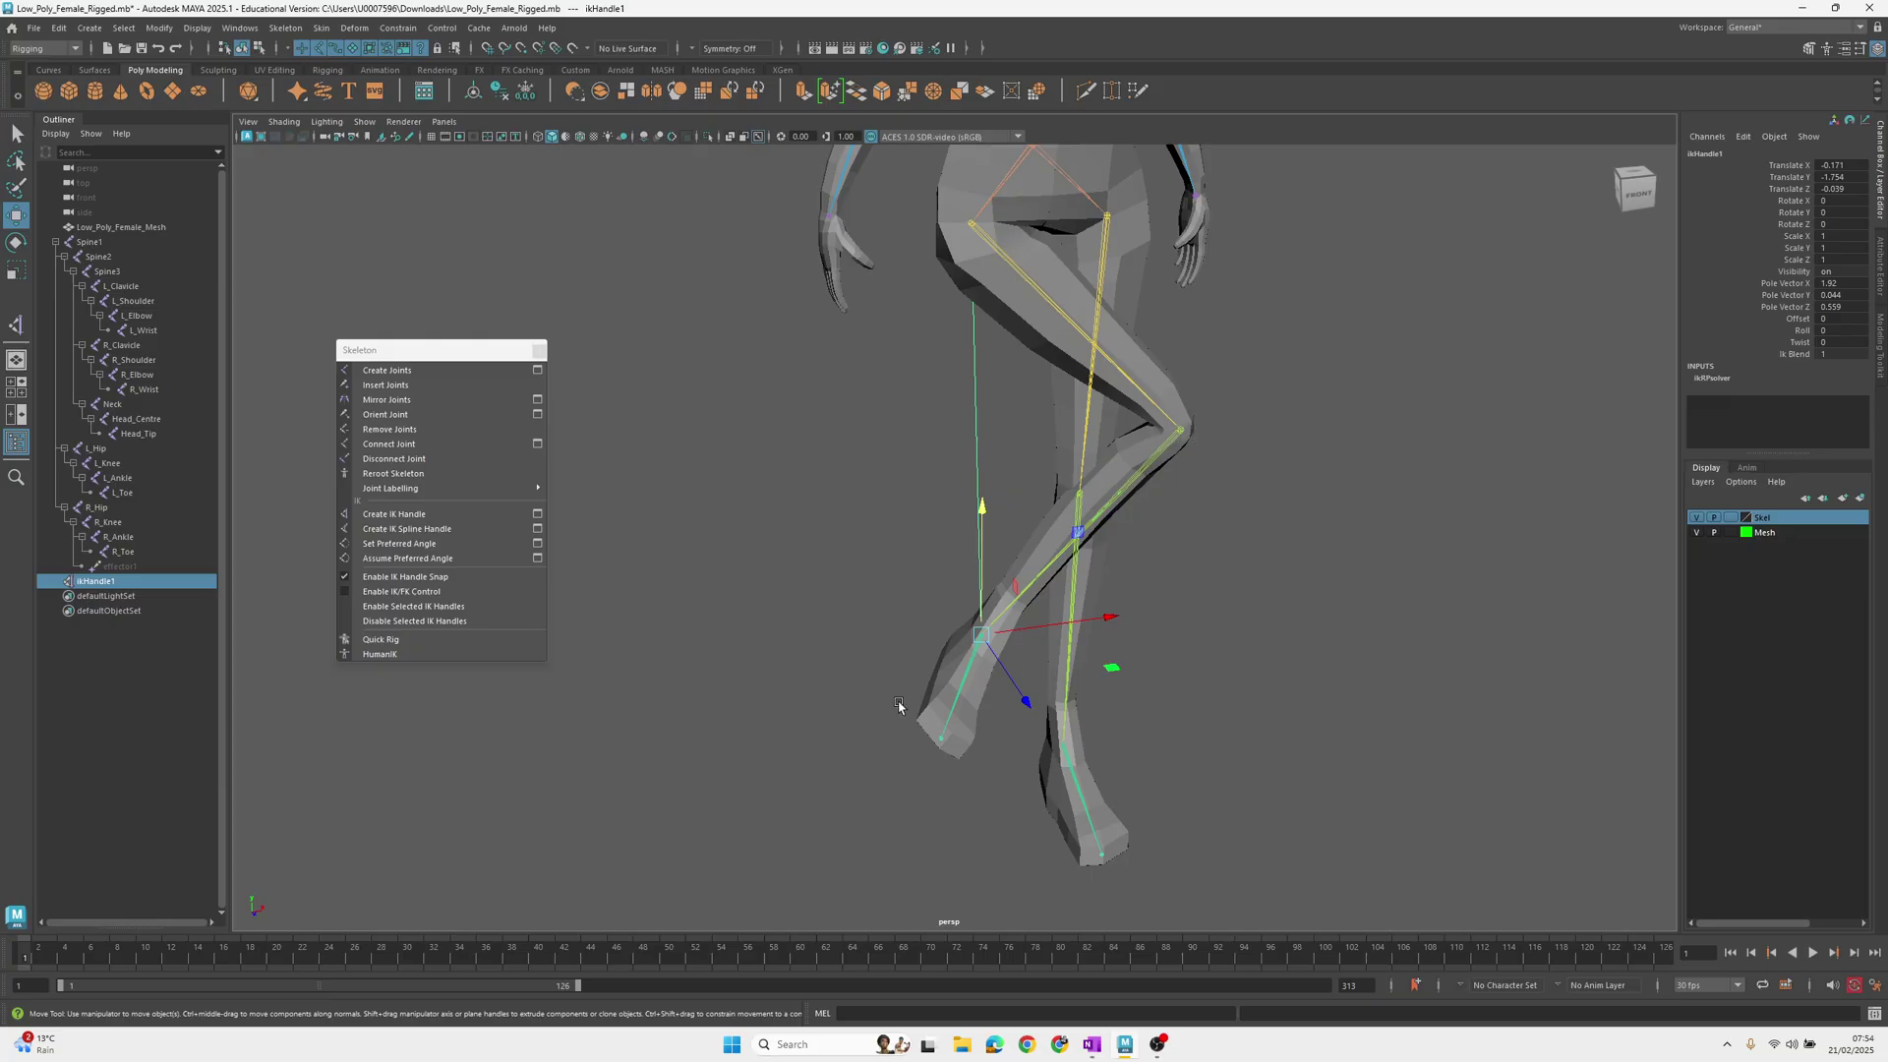
{"action": "key", "text": "ctrl+z"}
{"action": "key", "text": "q"}
{"action": "middle_click_drag", "start_coordinate": [935, 712], "coordinate": [940, 636], "text": "alt"}
{"action": "scroll", "coordinate": [968, 720], "scroll_direction": "down", "scroll_amount": 1}
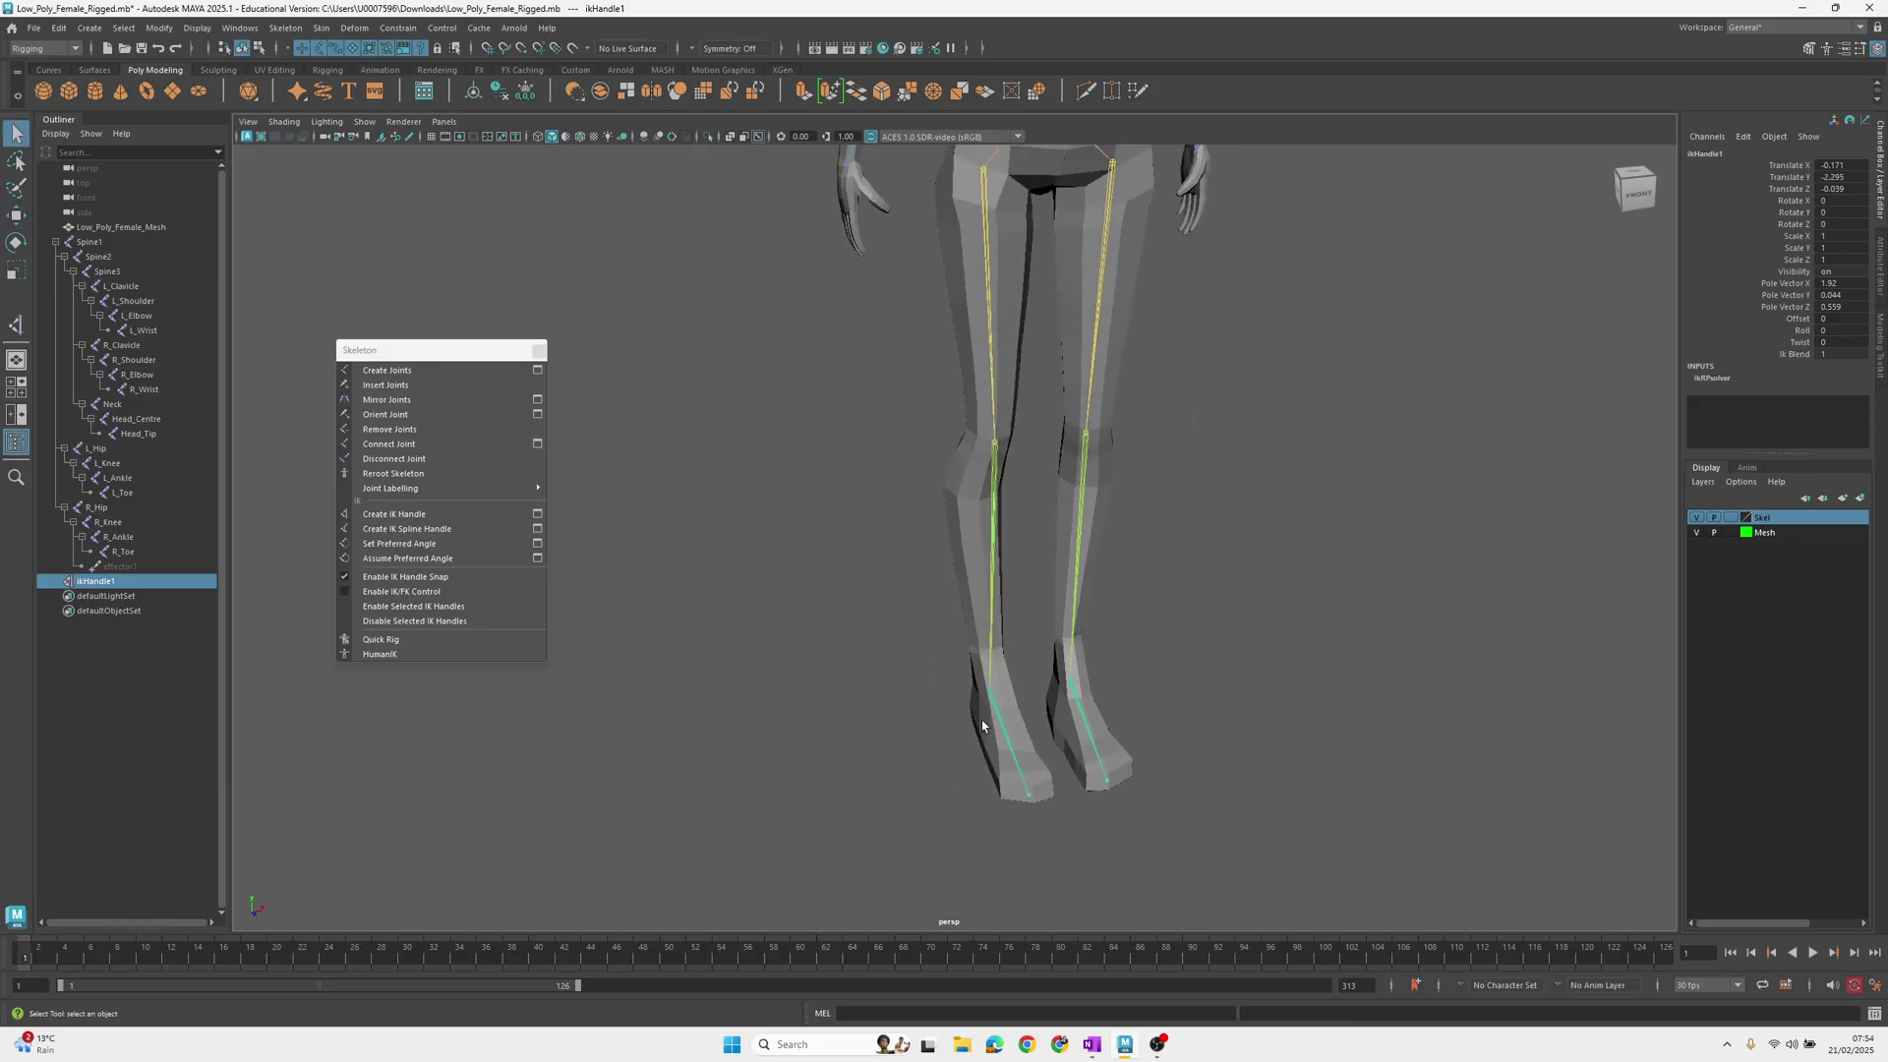
Delete ikHandle1 from the right leg
{"action": "left_click_drag", "start_coordinate": [942, 641], "coordinate": [1014, 727]}
{"action": "left_click", "coordinate": [1107, 235]}
{"action": "key", "text": "e"}
{"action": "left_click_drag", "start_coordinate": [1136, 328], "coordinate": [1130, 311], "text": "alt"}
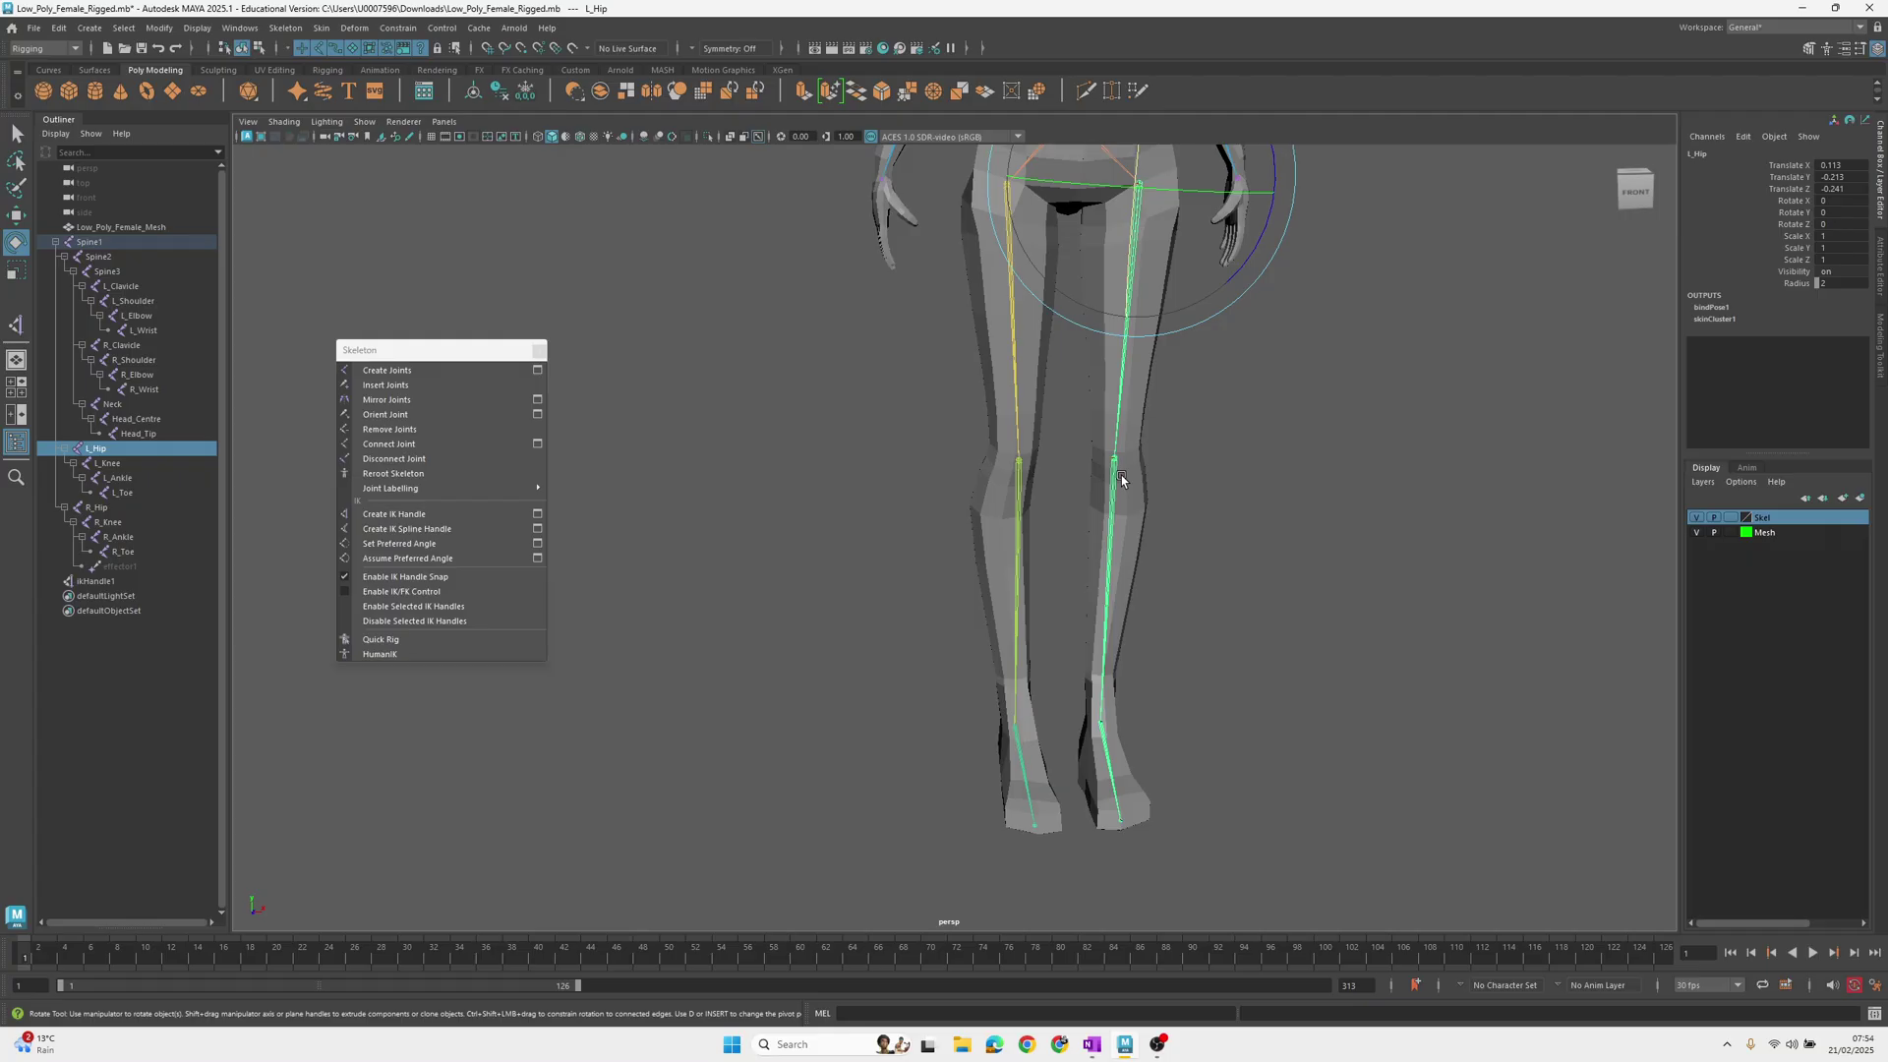
{"action": "left_click", "coordinate": [1007, 742]}
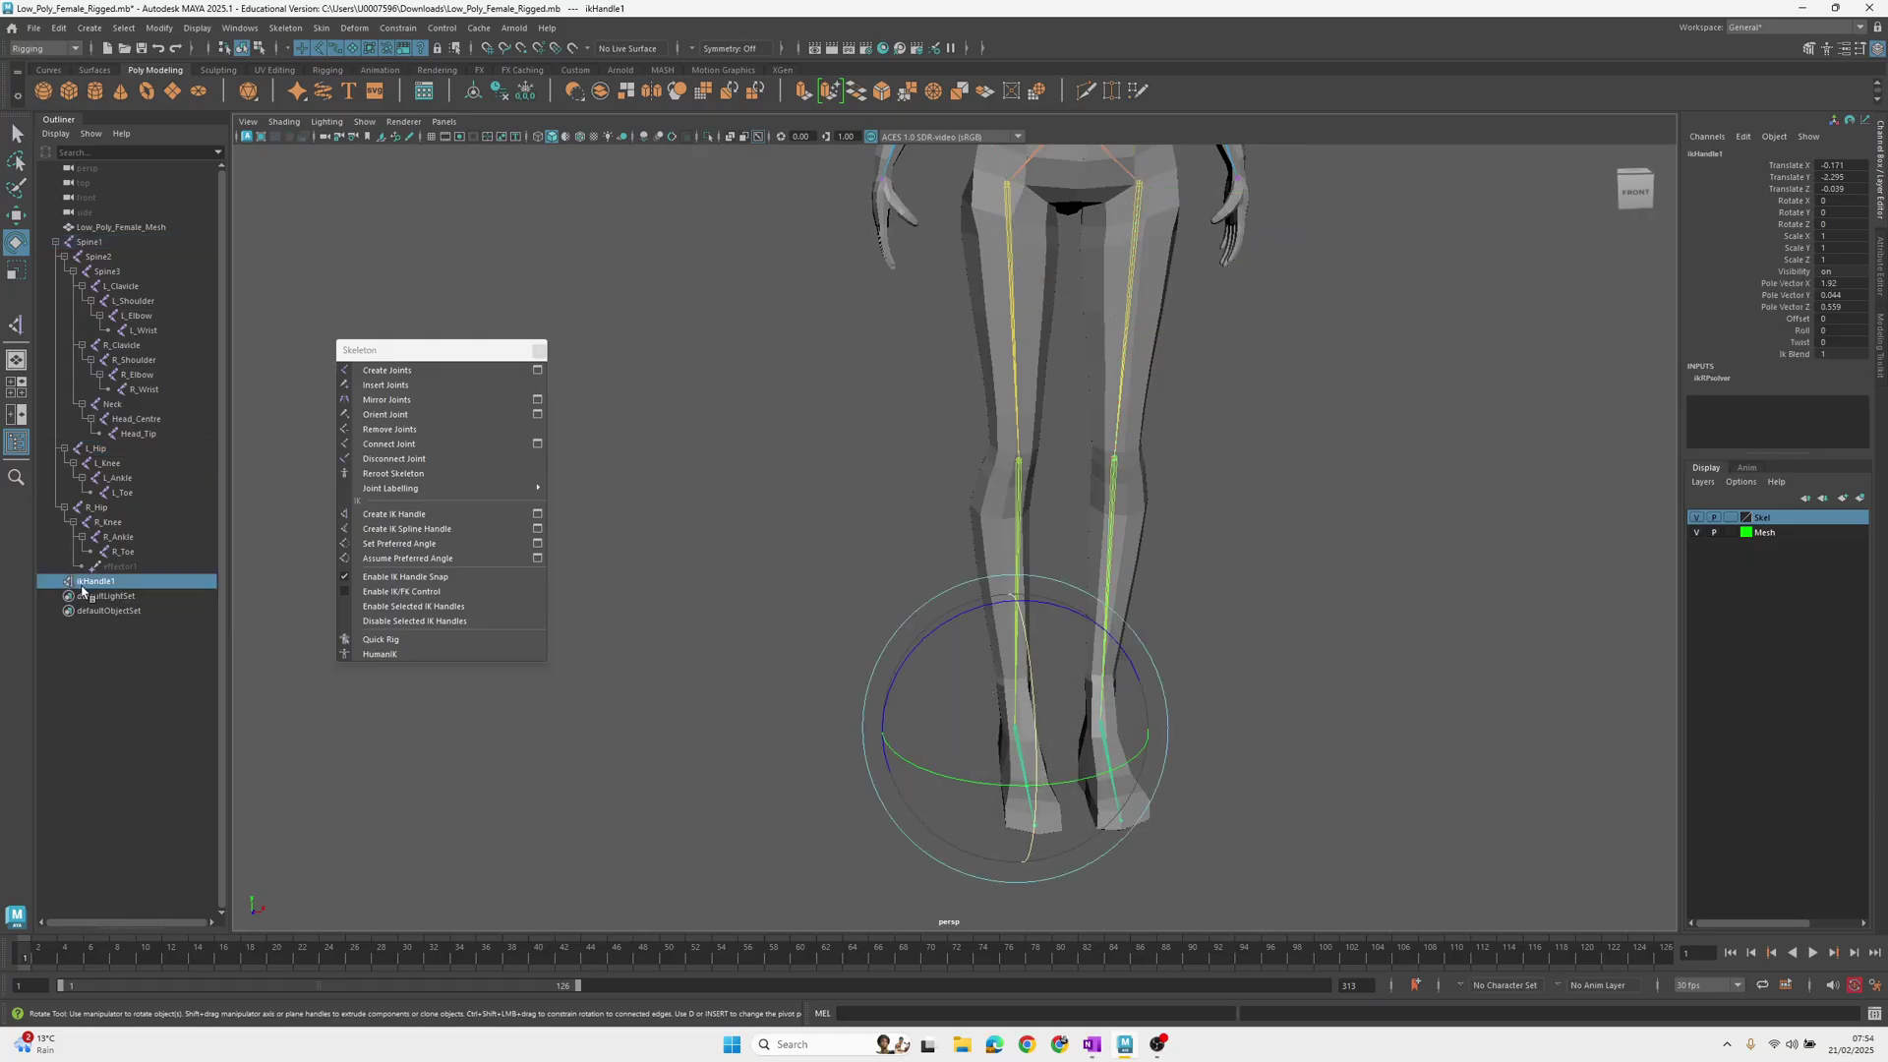
{"action": "key", "text": "Delete"}
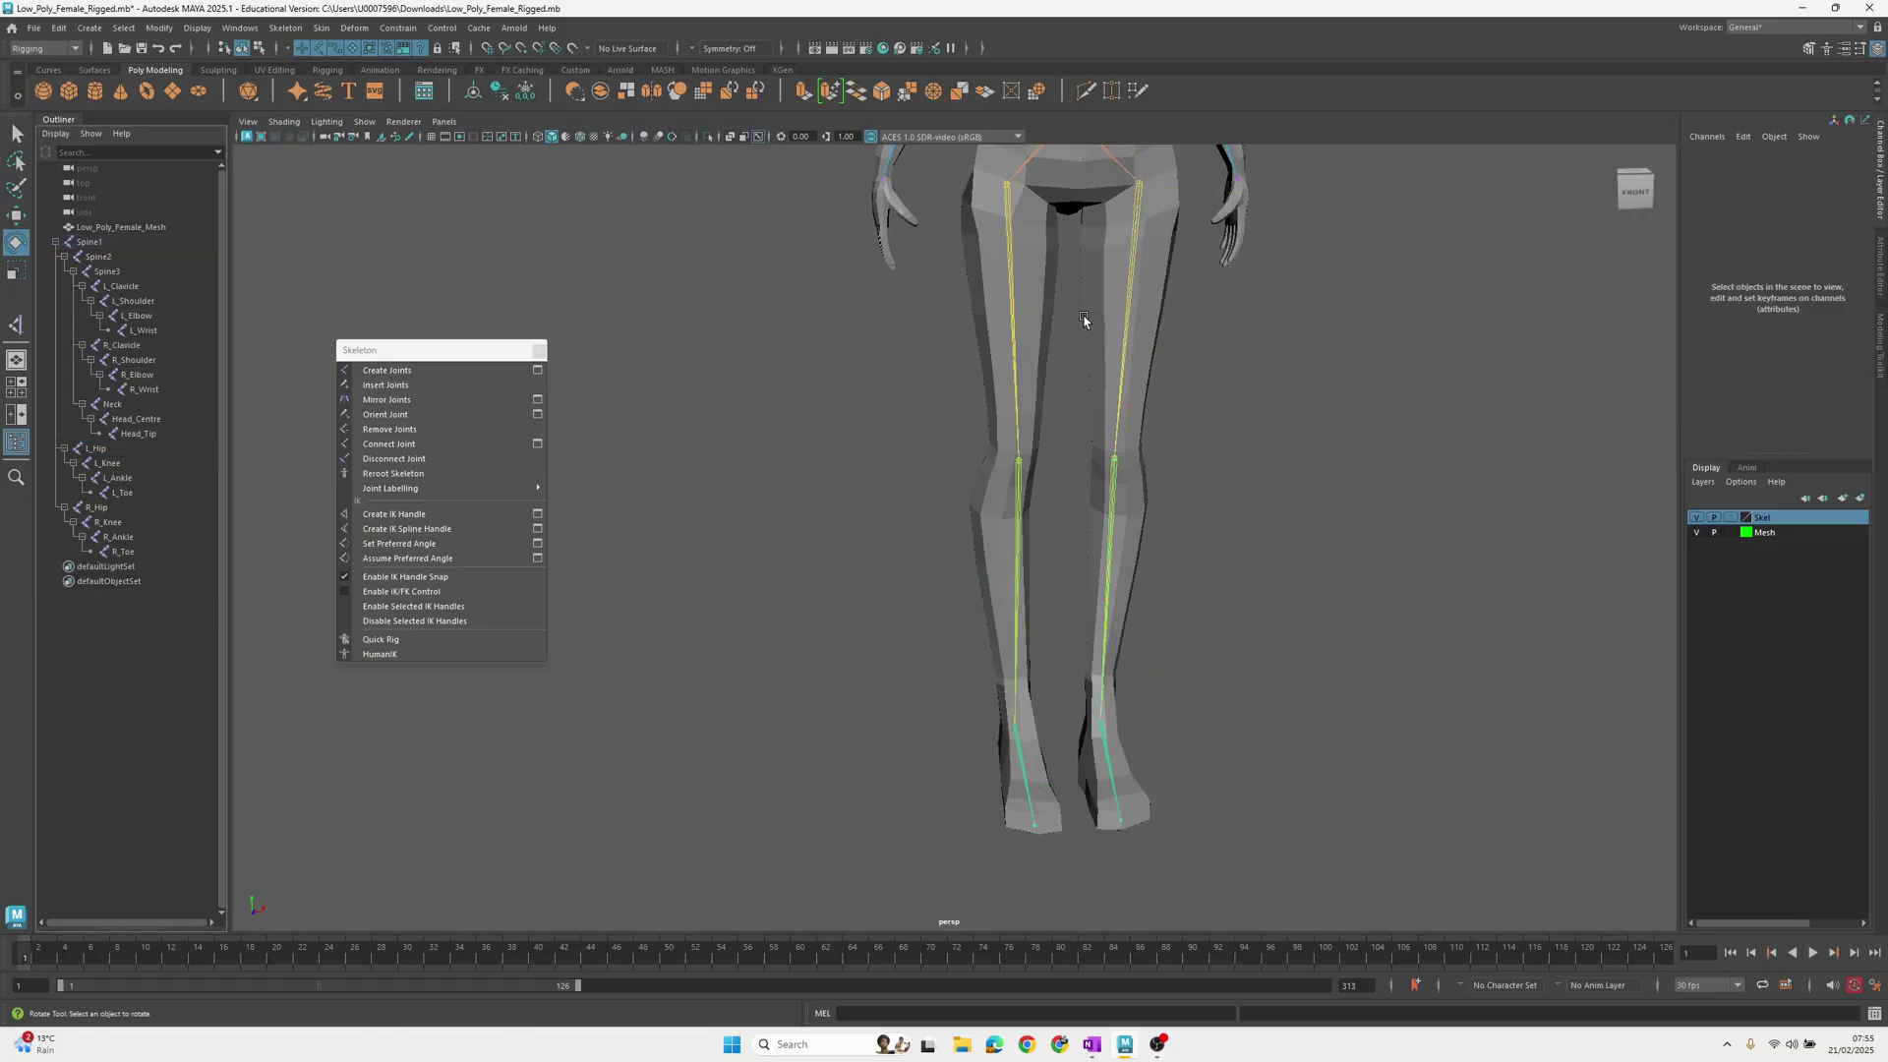
Rotate the L_Hip joint to about X -0.3, Y -15.6, Z 2.2, turning the left leg outward
{"action": "left_click_drag", "start_coordinate": [1087, 316], "coordinate": [1163, 295]}
{"action": "middle_click_drag", "start_coordinate": [1144, 365], "coordinate": [1098, 431], "text": "alt"}
{"action": "left_click_drag", "start_coordinate": [1098, 432], "coordinate": [1095, 399], "text": "alt"}
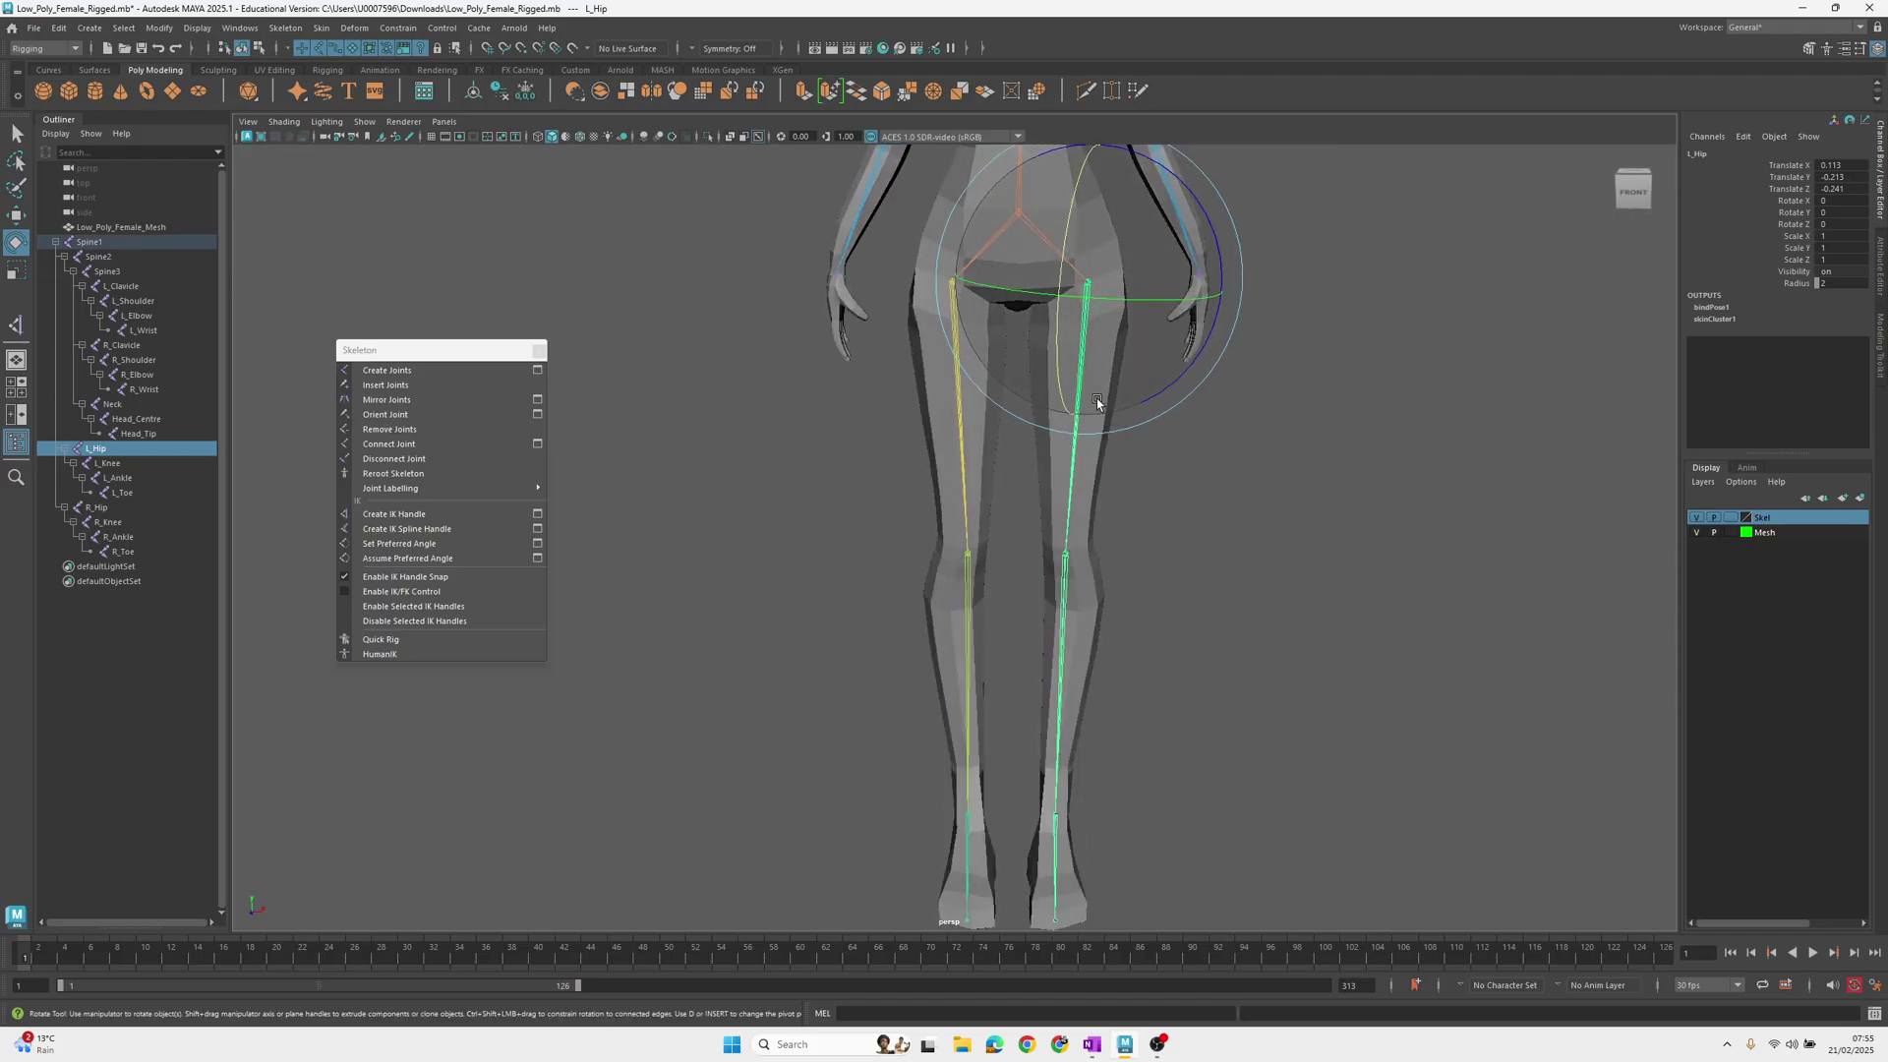
{"action": "key", "text": "space"}
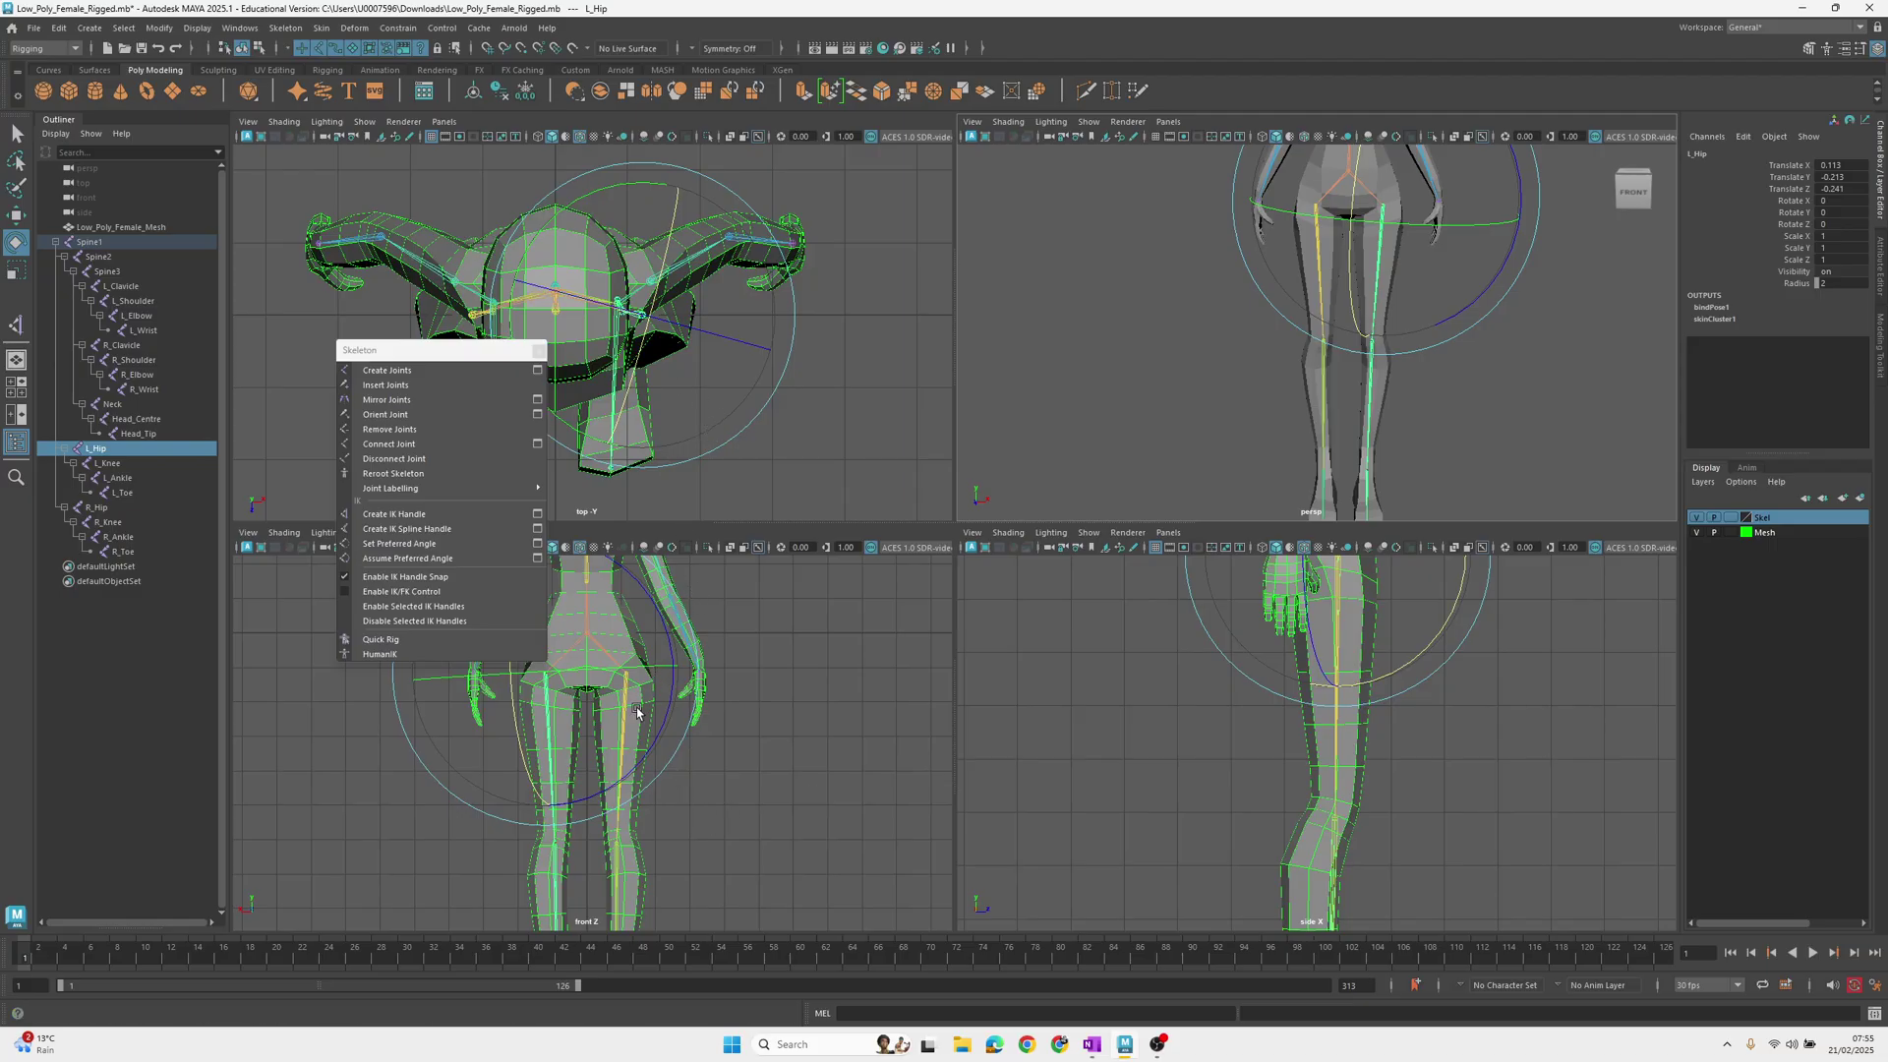
{"action": "middle_click_drag", "start_coordinate": [637, 728], "coordinate": [726, 611], "text": "alt"}
{"action": "left_click_drag", "start_coordinate": [720, 647], "coordinate": [722, 657]}
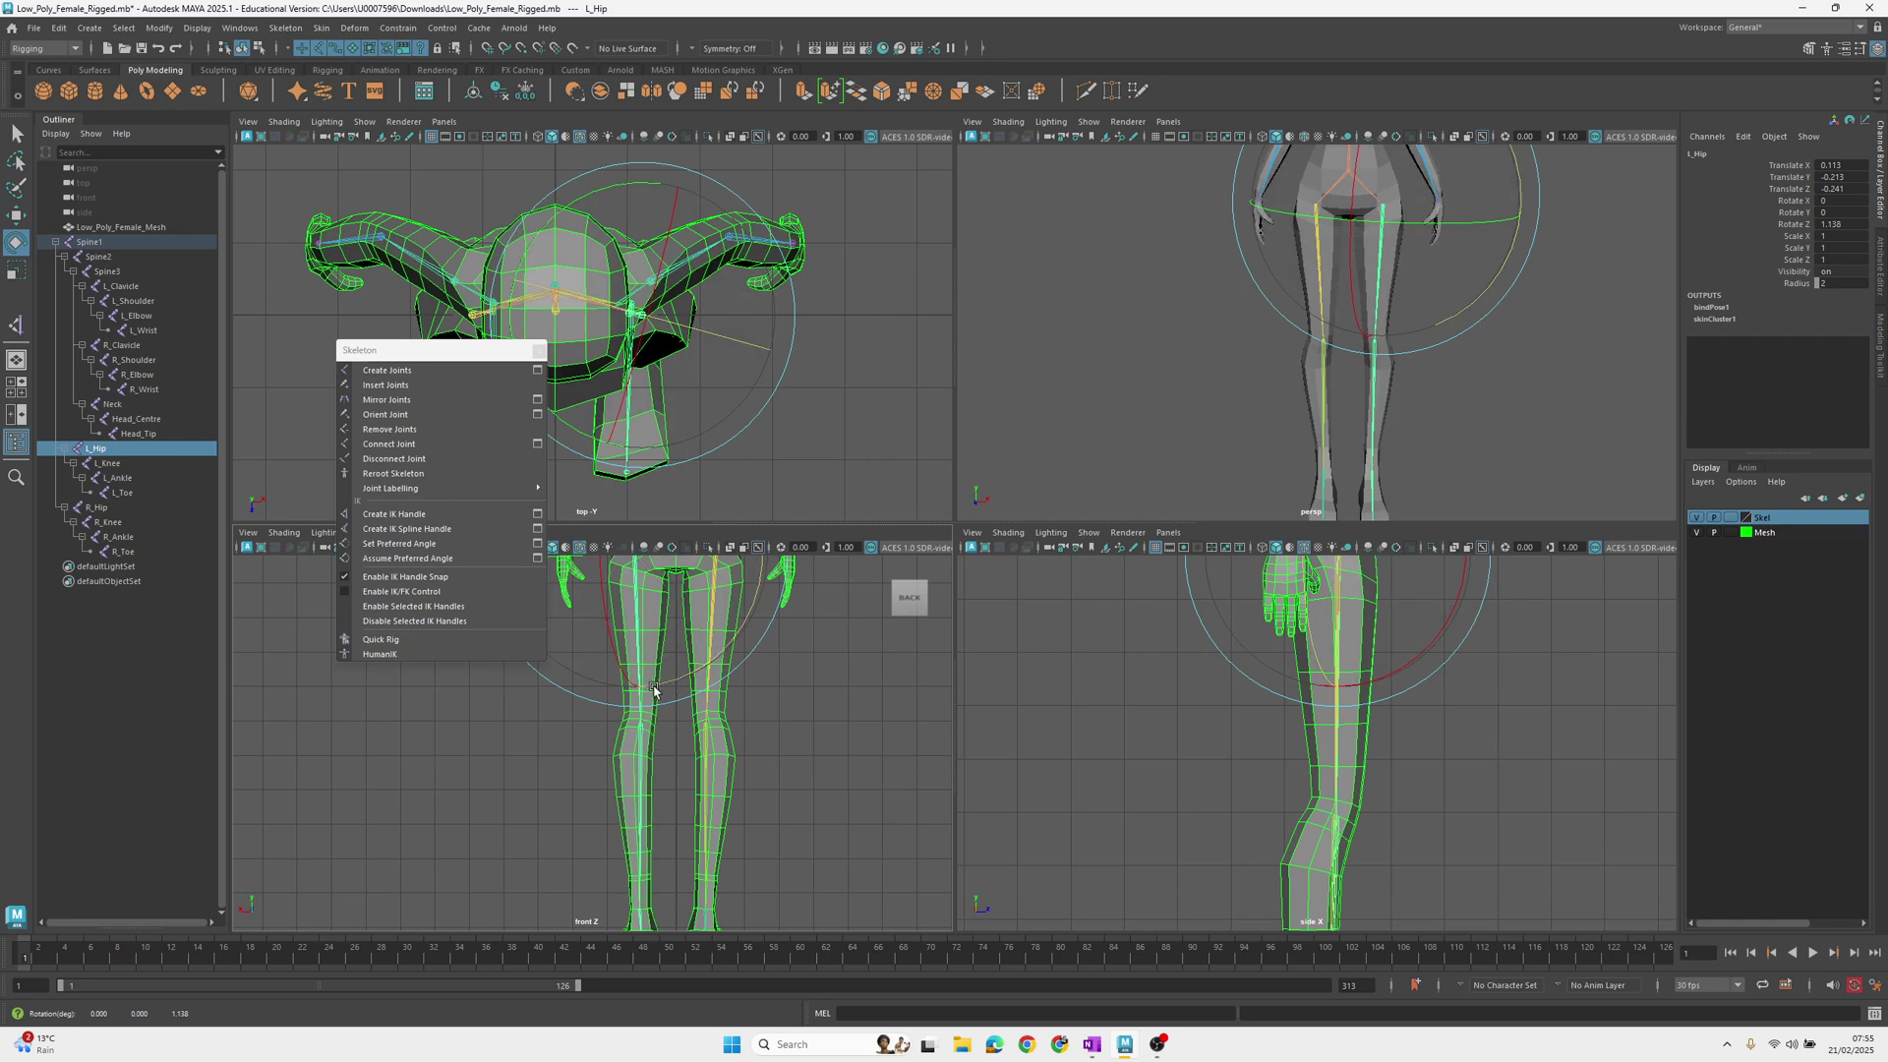
{"action": "middle_click_drag", "start_coordinate": [722, 657], "coordinate": [685, 704], "text": "alt"}
{"action": "right_click_drag", "start_coordinate": [686, 704], "coordinate": [875, 680], "text": "alt"}
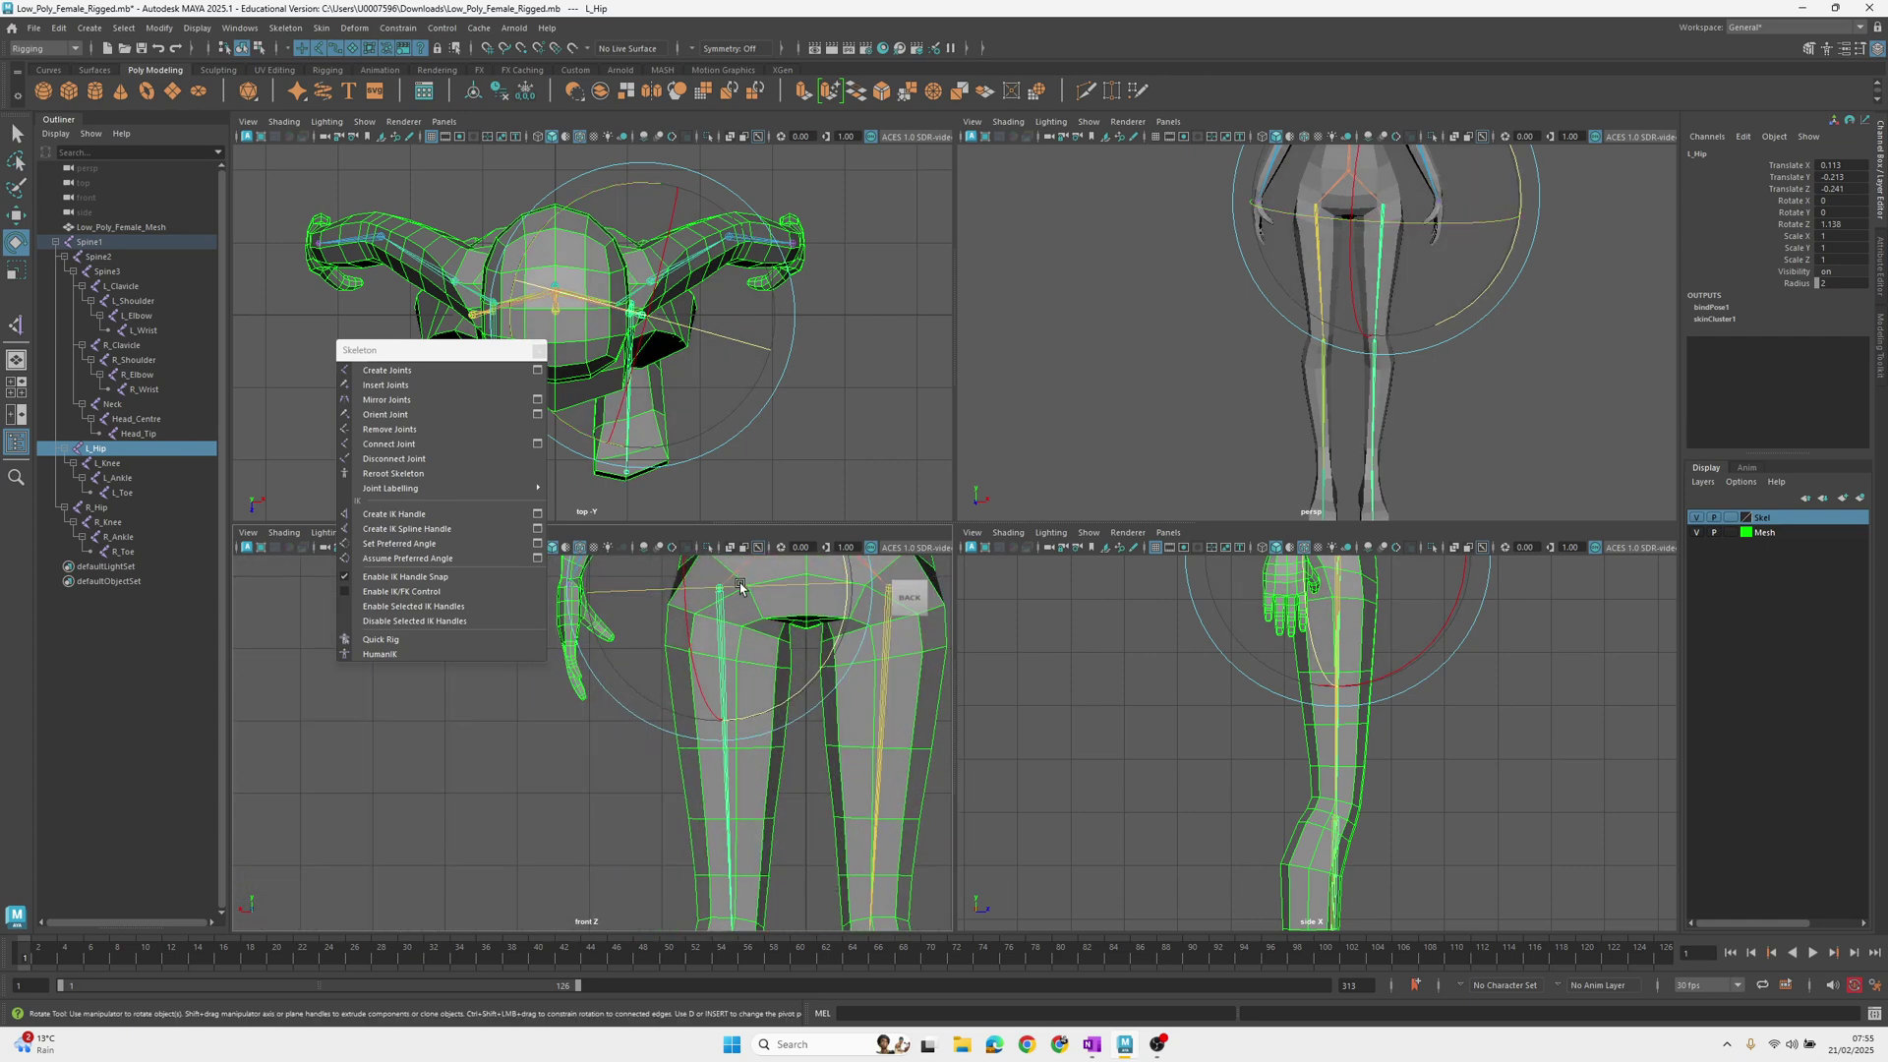
{"action": "left_click_drag", "start_coordinate": [739, 587], "coordinate": [780, 706]}
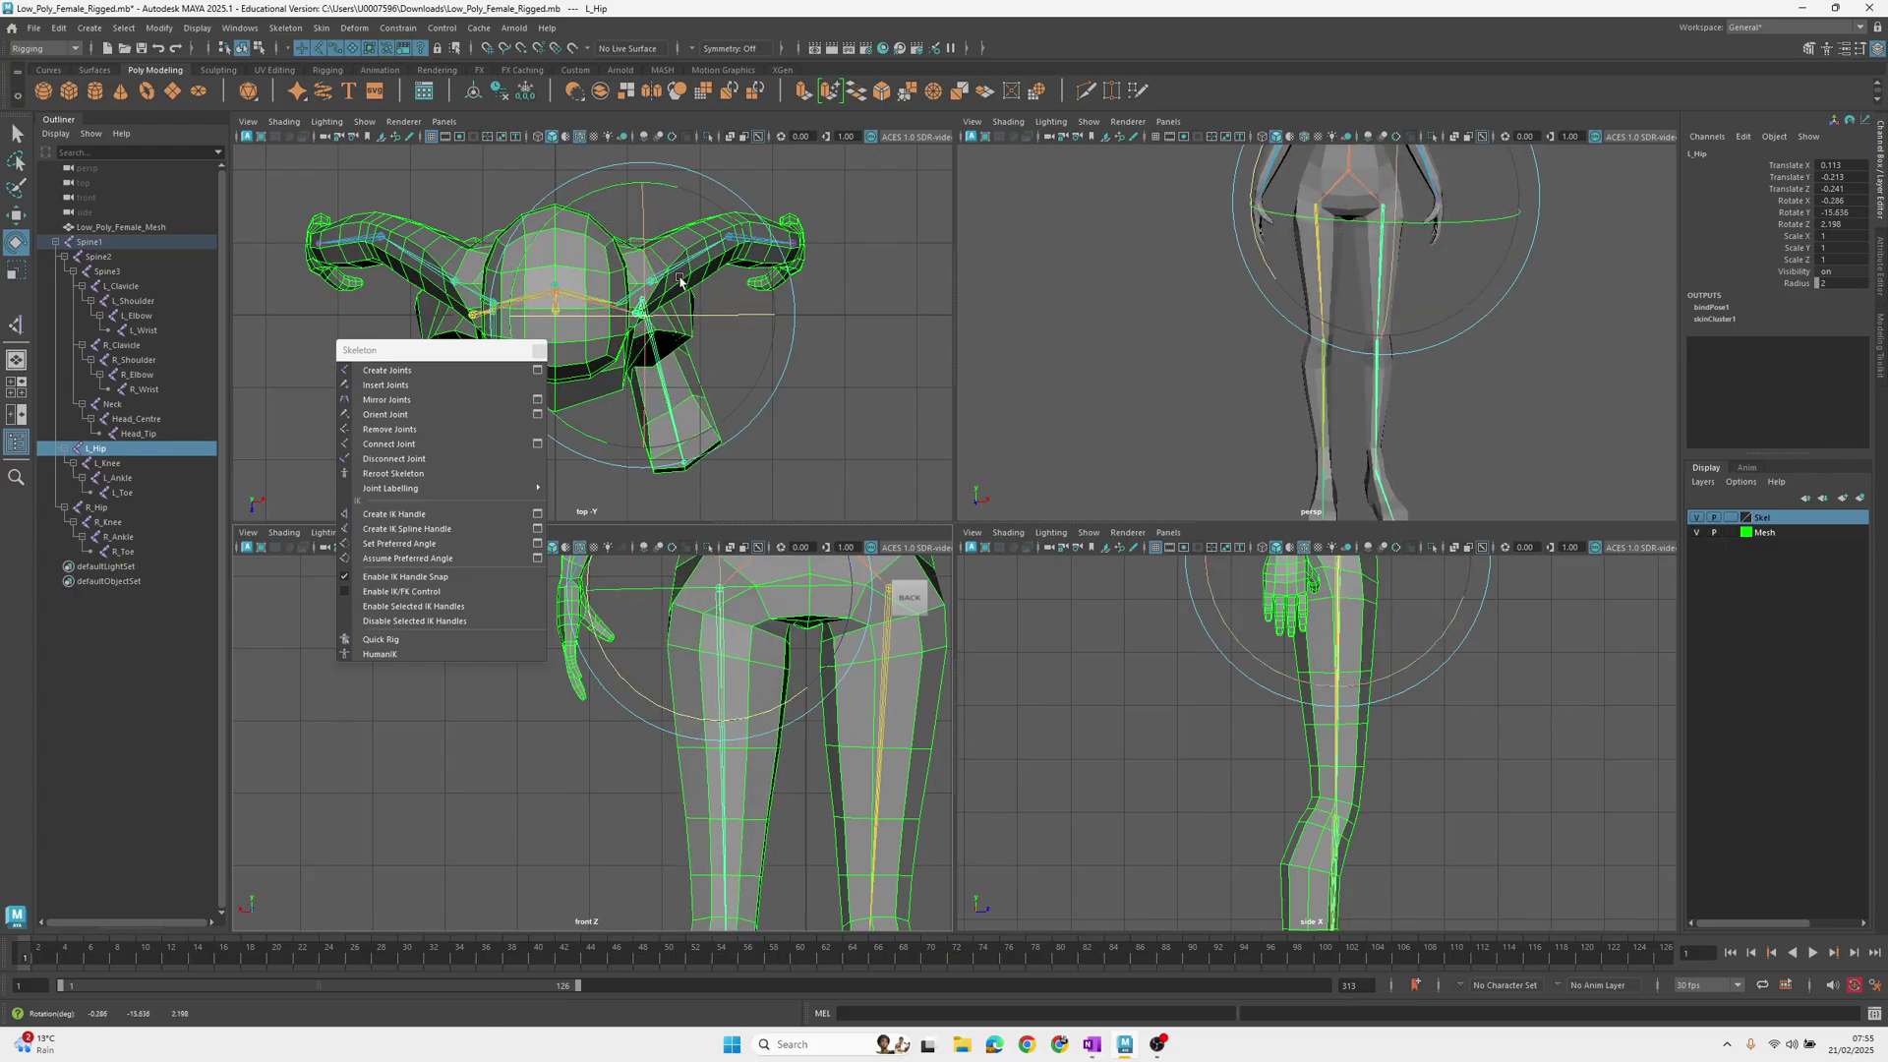
Refine the L_Hip joint's sideways rotation in the top view to about X -0.6, Y -15.6, Z 3.3
{"action": "key", "text": "space"}
{"action": "scroll", "coordinate": [935, 371], "scroll_direction": "up", "scroll_amount": 6}
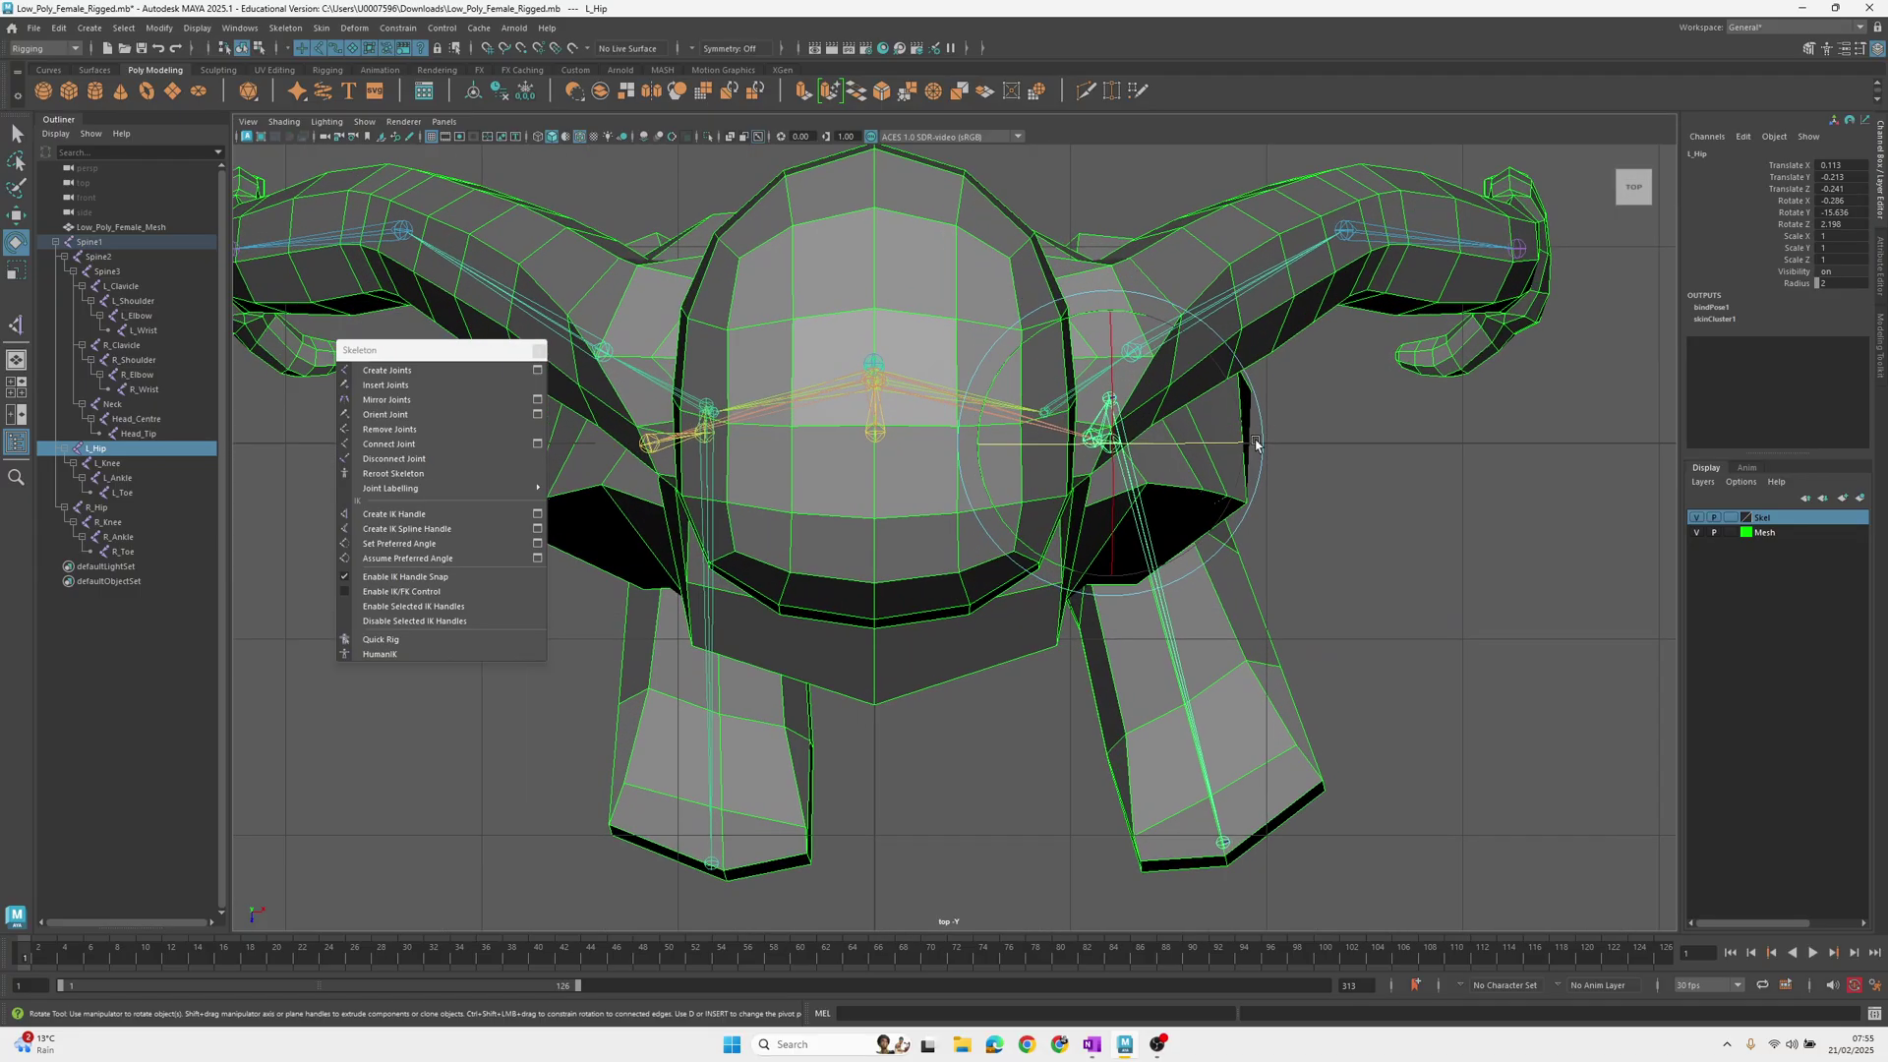
{"action": "left_click_drag", "start_coordinate": [1197, 448], "coordinate": [1192, 504]}
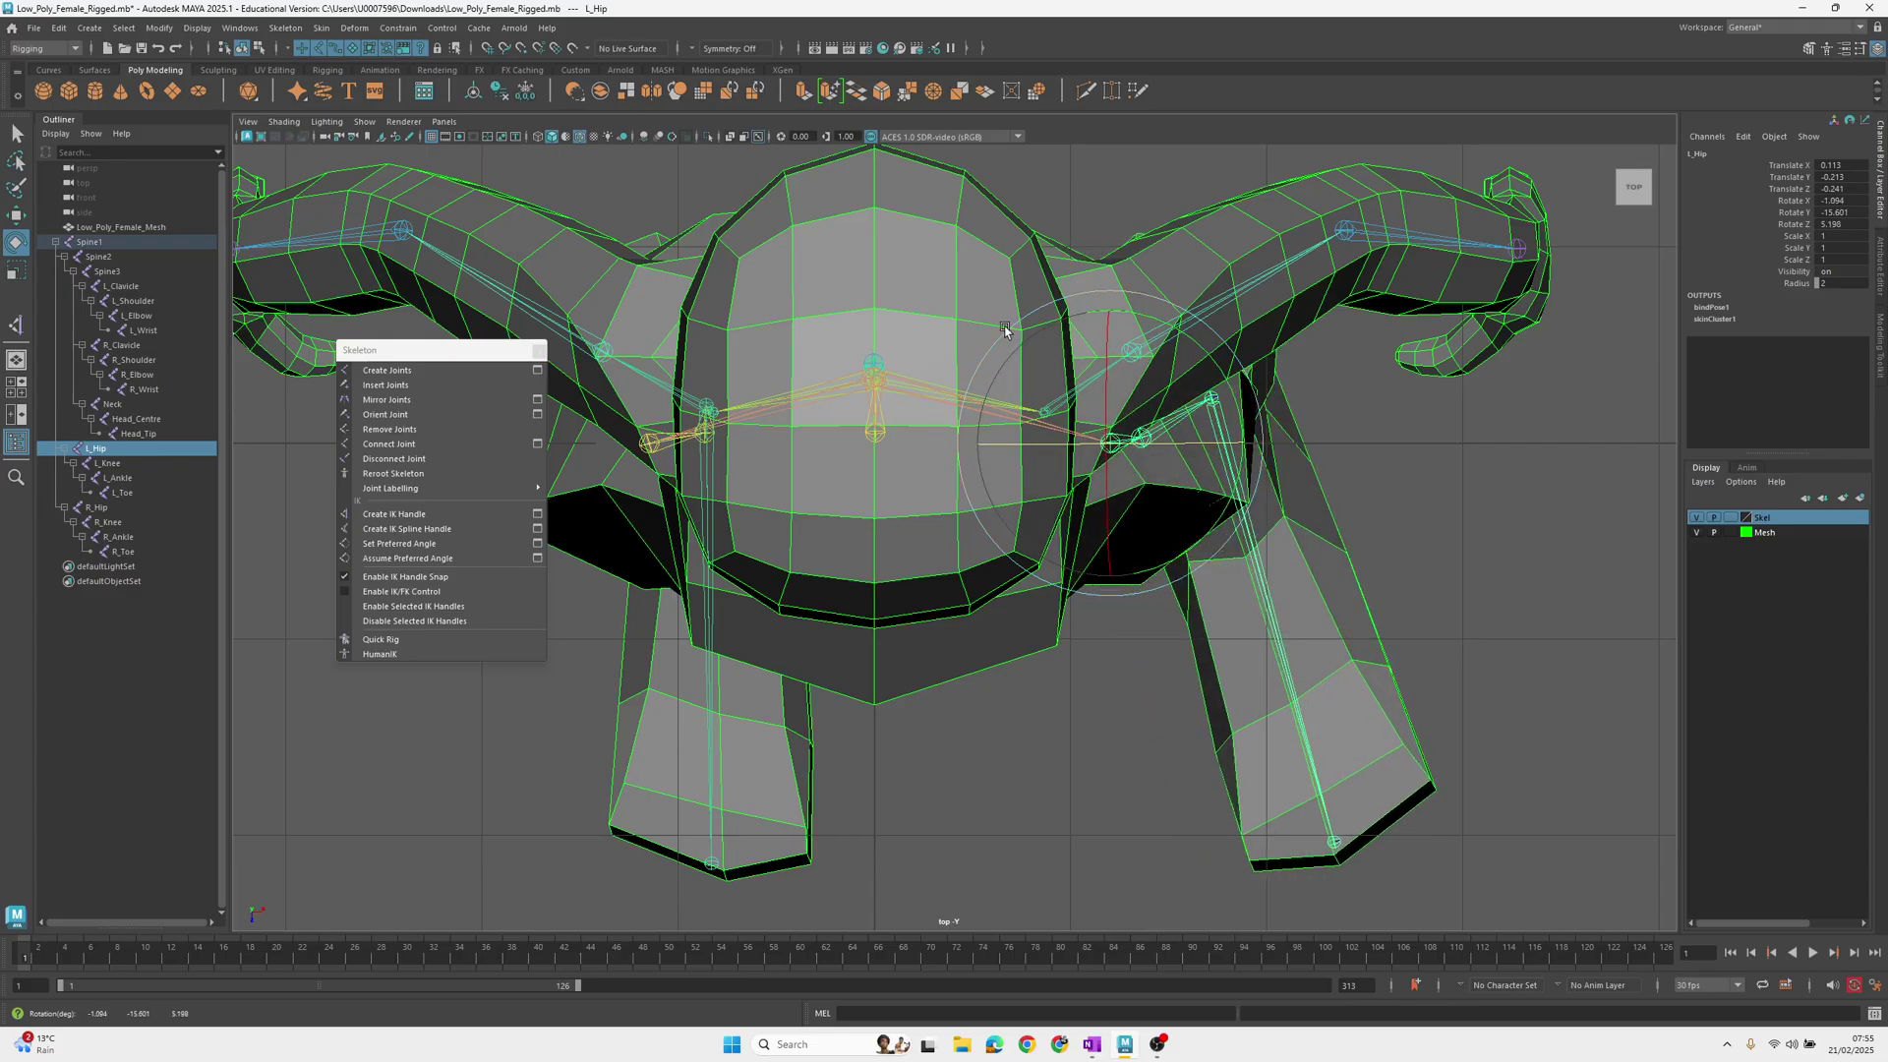
{"action": "key", "text": "equal"}
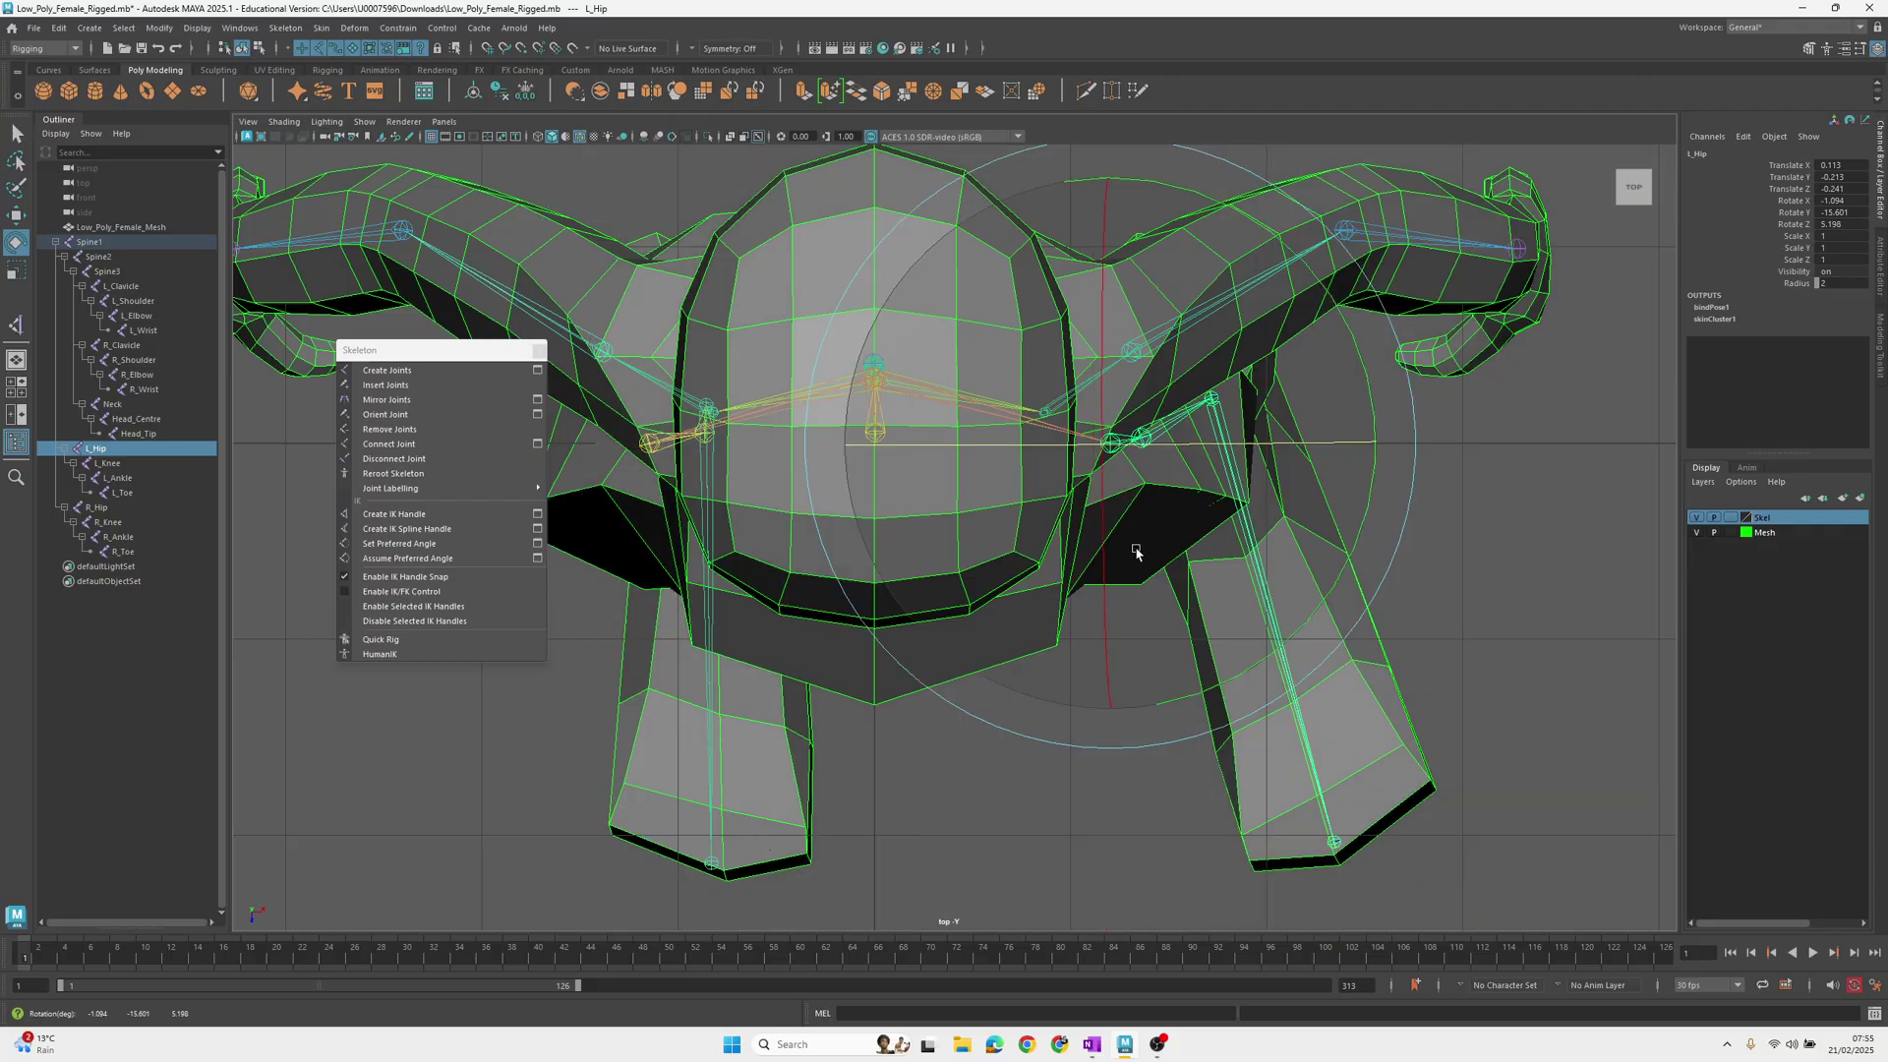
{"action": "key", "text": "equal"}
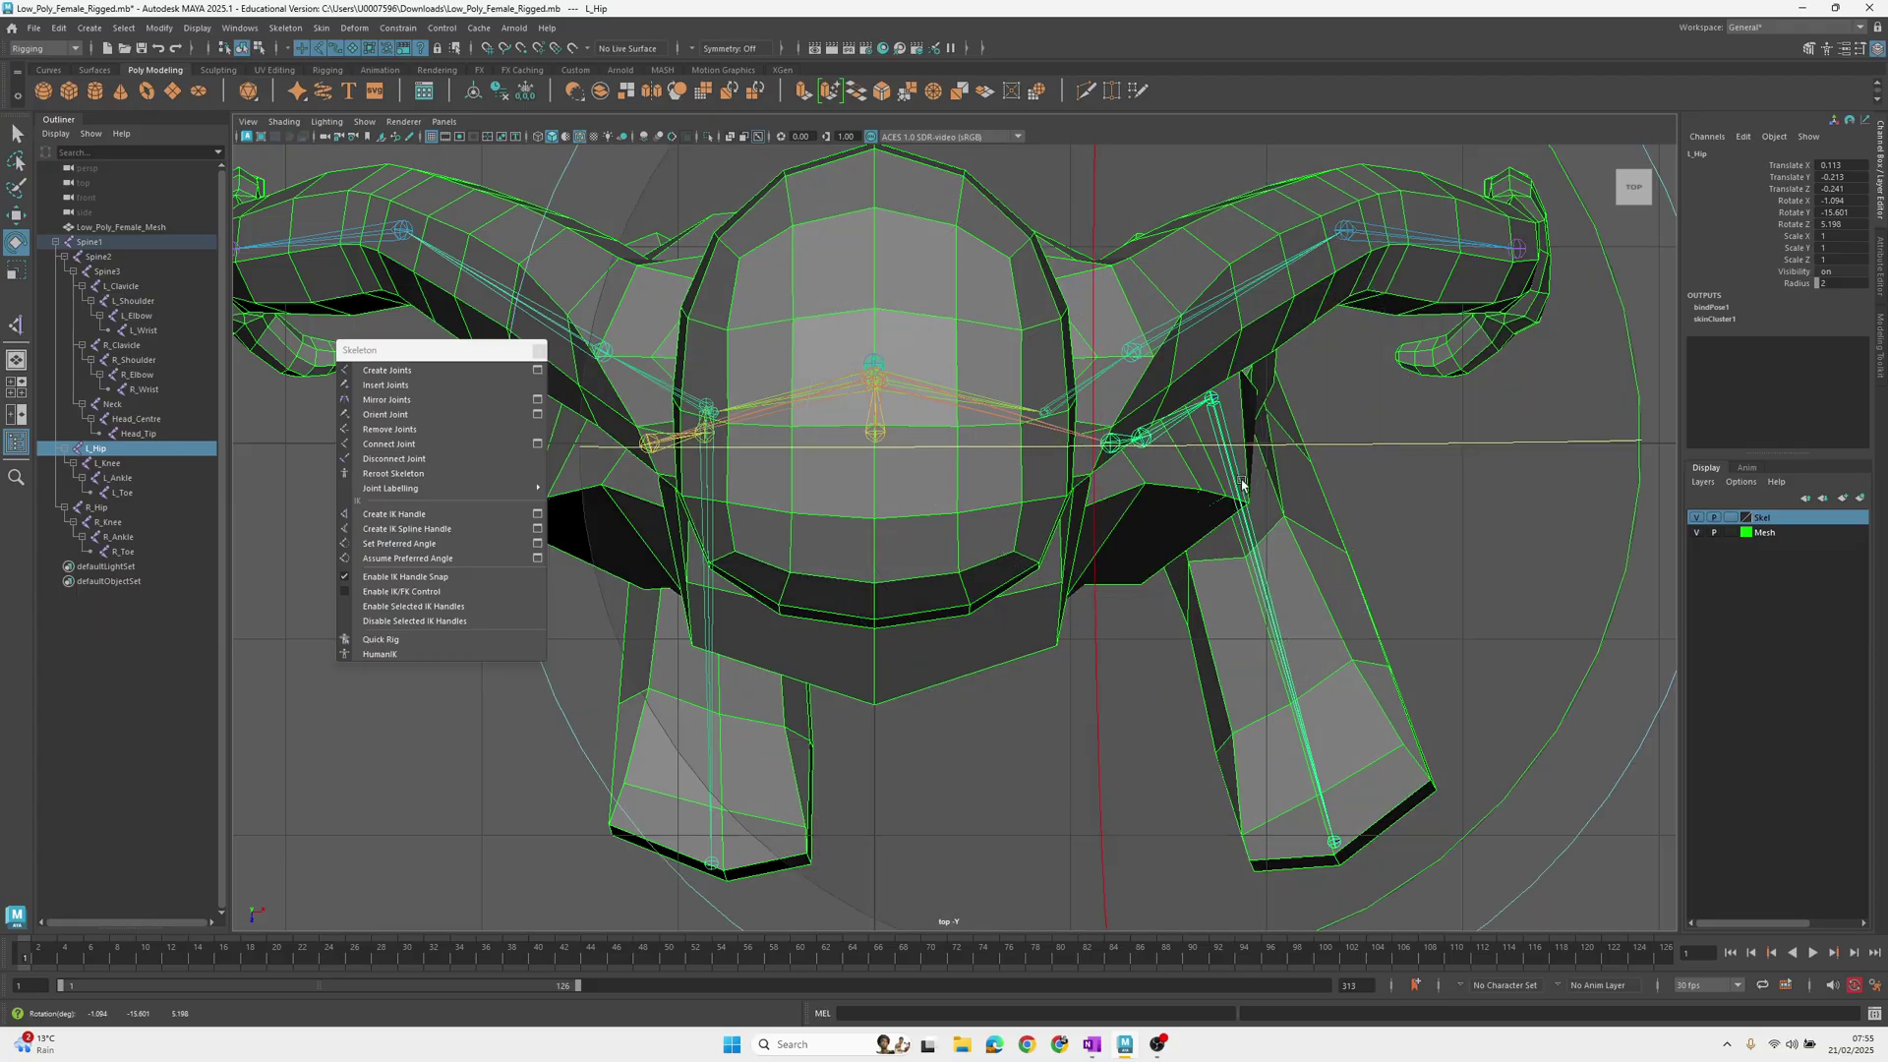
{"action": "left_click_drag", "start_coordinate": [1306, 448], "coordinate": [1321, 447]}
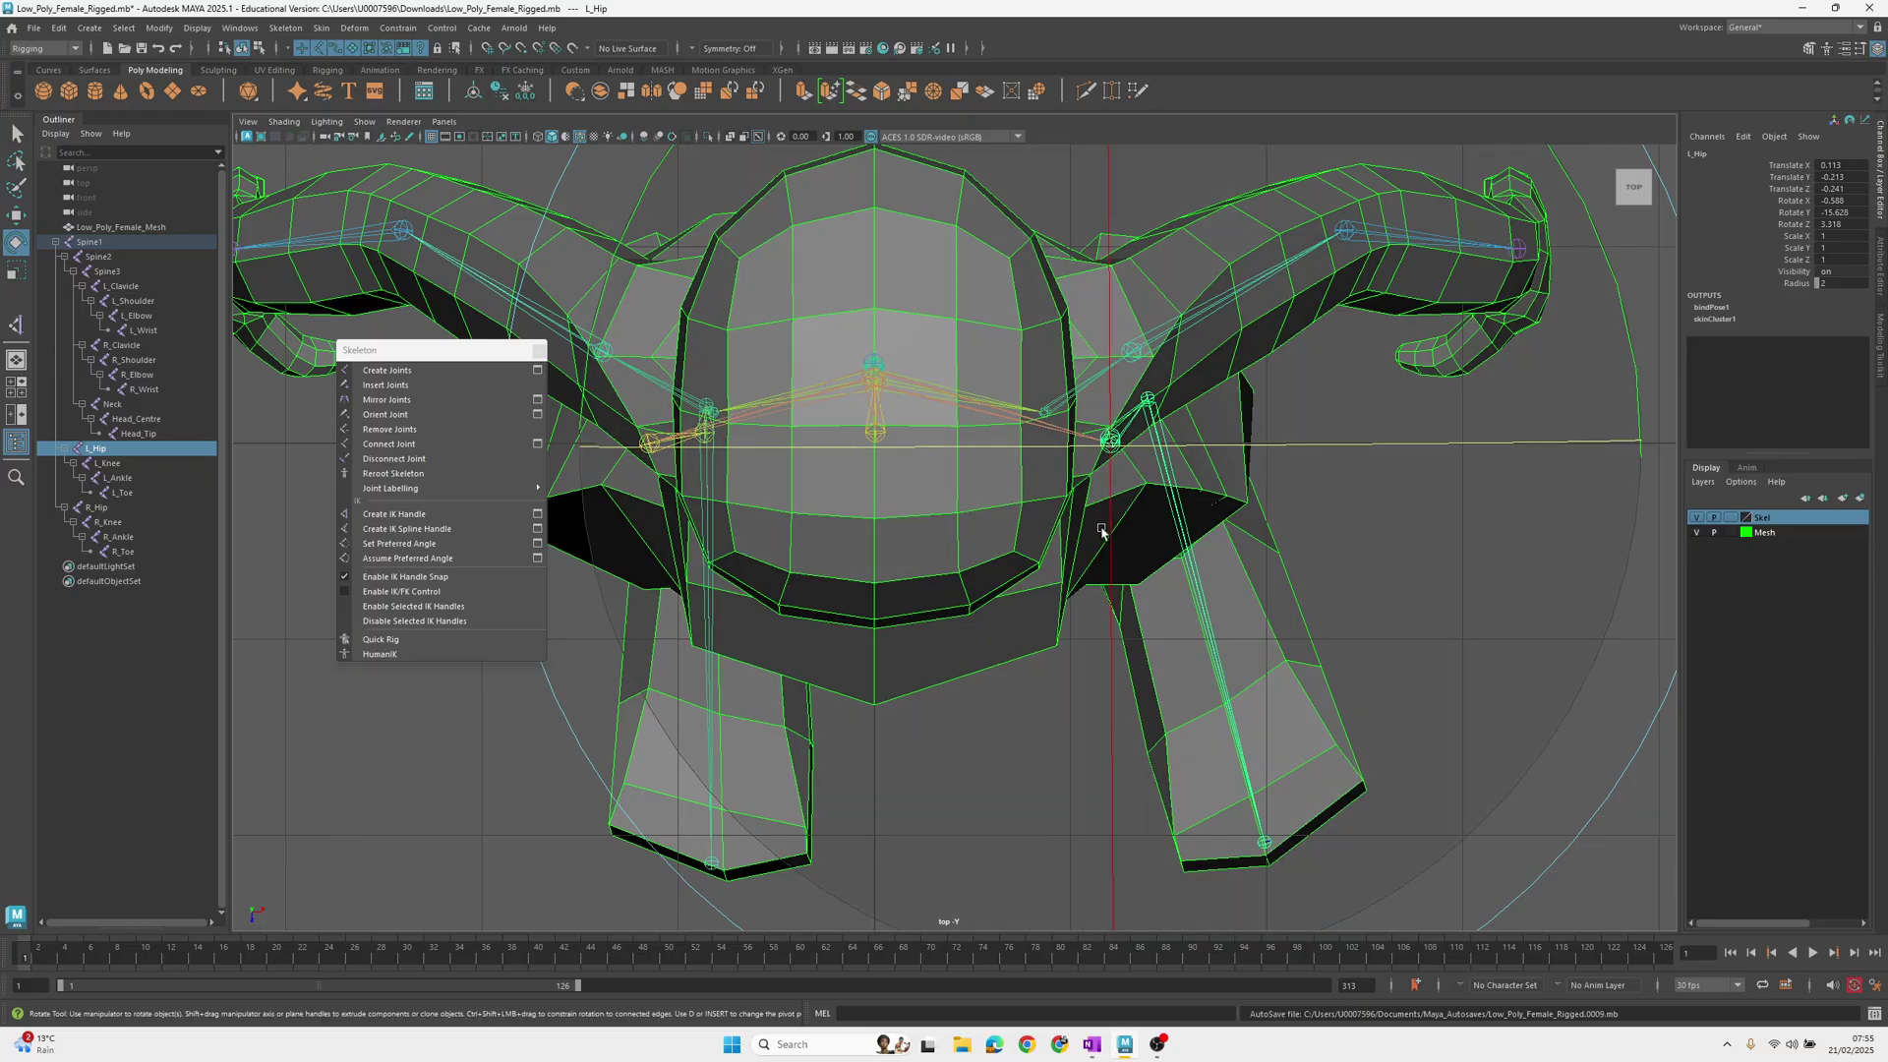
Swing the left leg forward by rotating the L_Hip joint to about X 7.0, Y -17.4, Z 5.5
{"action": "middle_click_drag", "start_coordinate": [1109, 557], "coordinate": [1114, 529]}
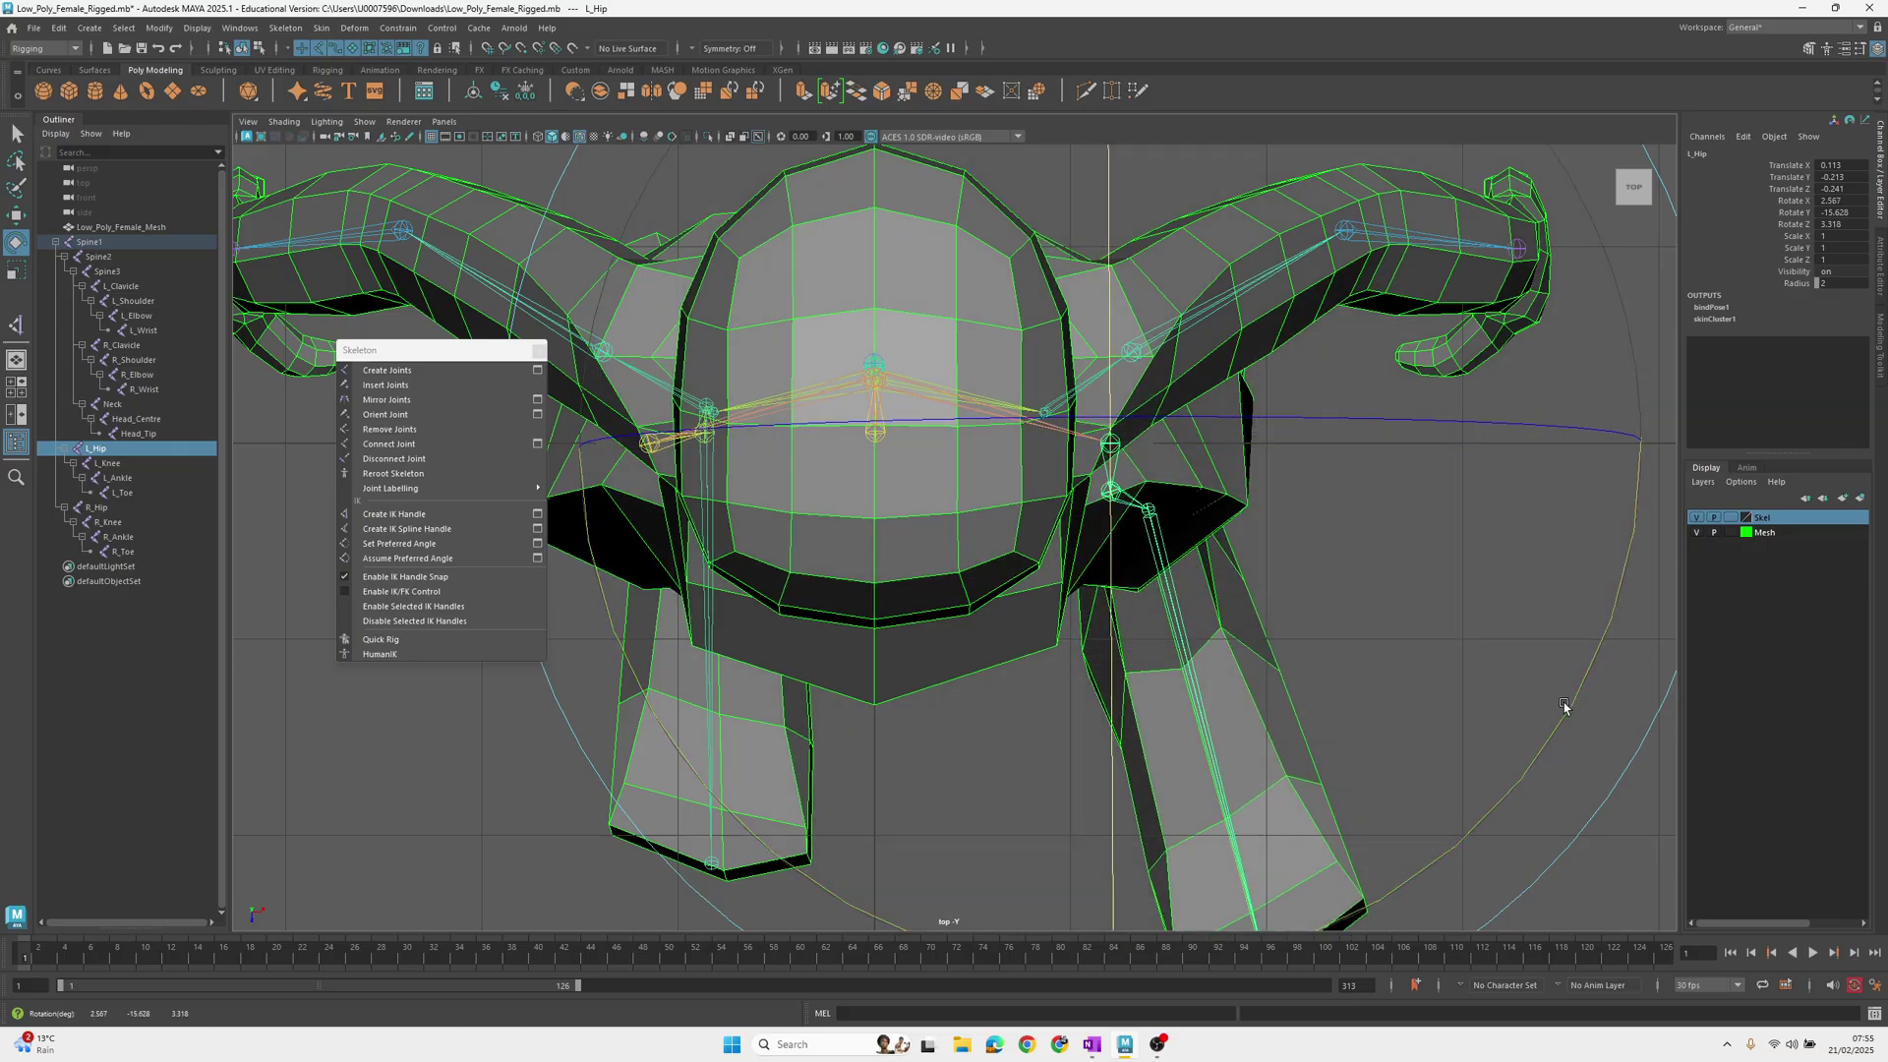
{"action": "left_click_drag", "start_coordinate": [1568, 705], "coordinate": [1274, 721]}
{"action": "middle_click_drag", "start_coordinate": [1119, 652], "coordinate": [1111, 629]}
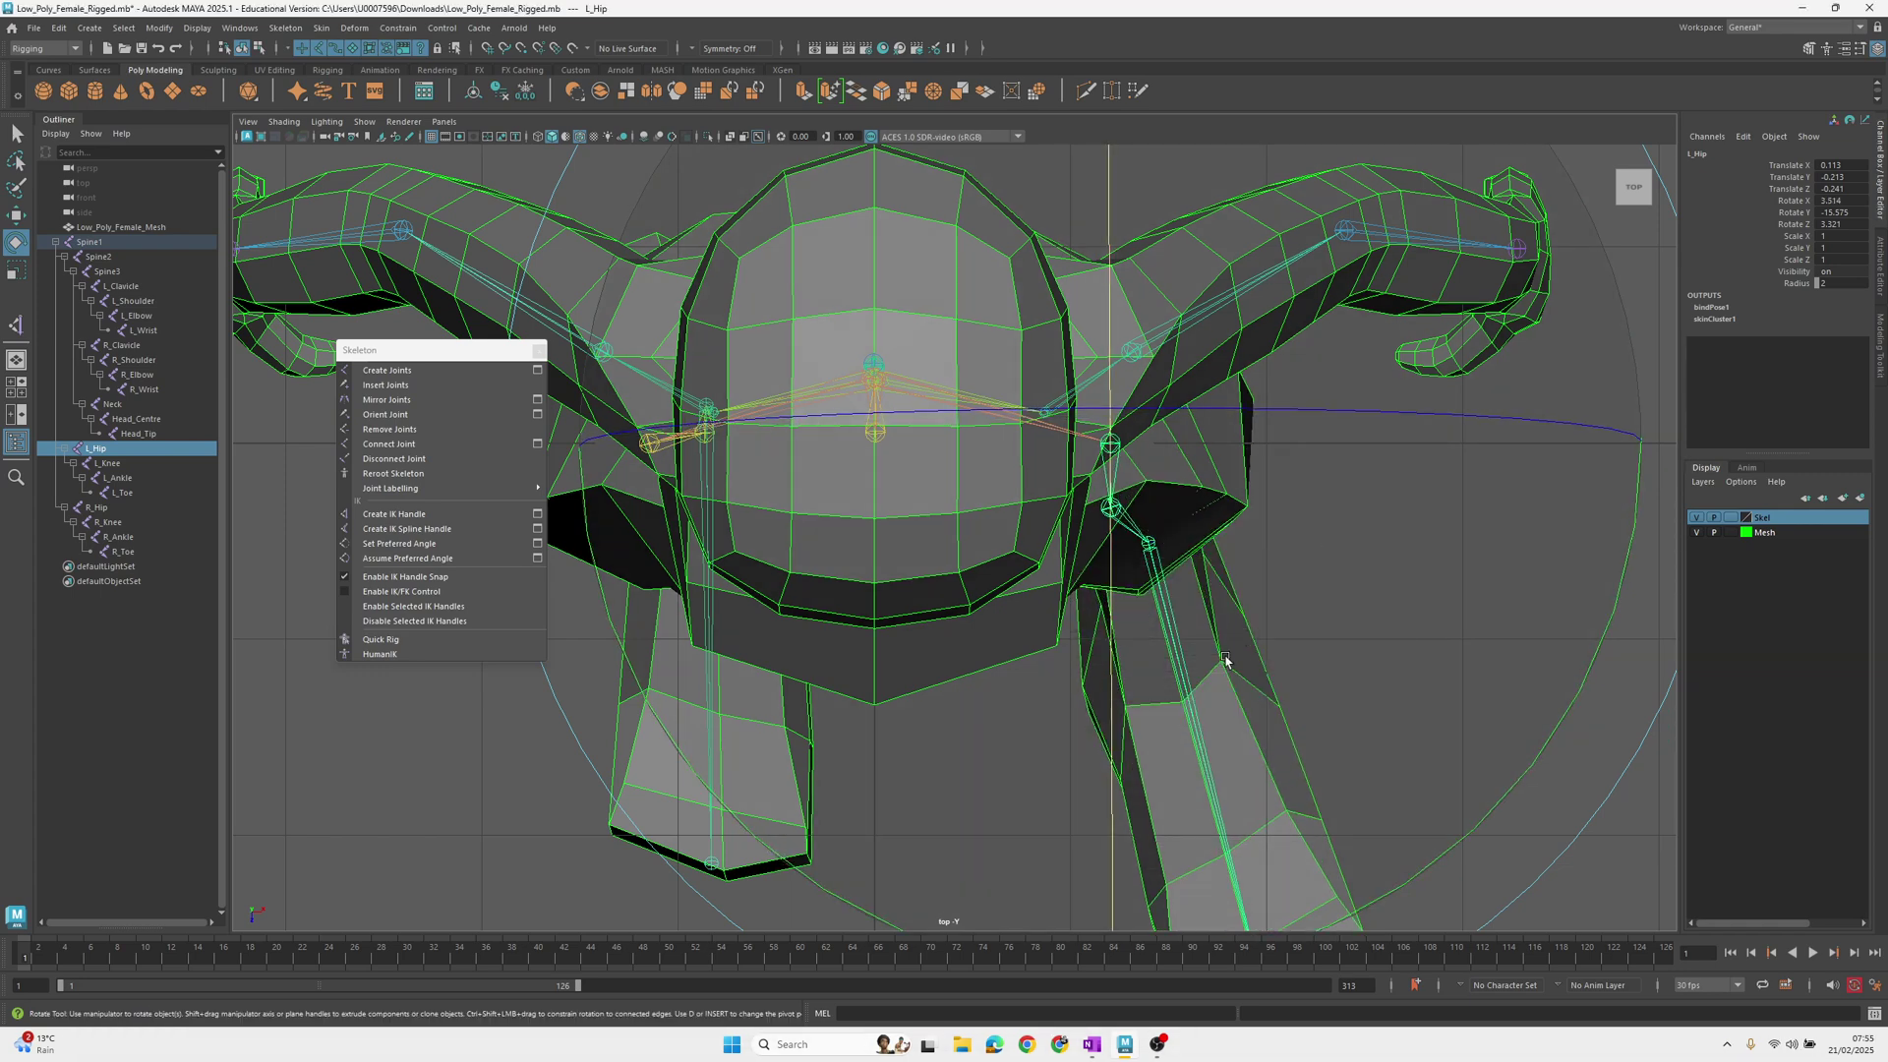
{"action": "key", "text": "space"}
{"action": "key", "text": "space"}
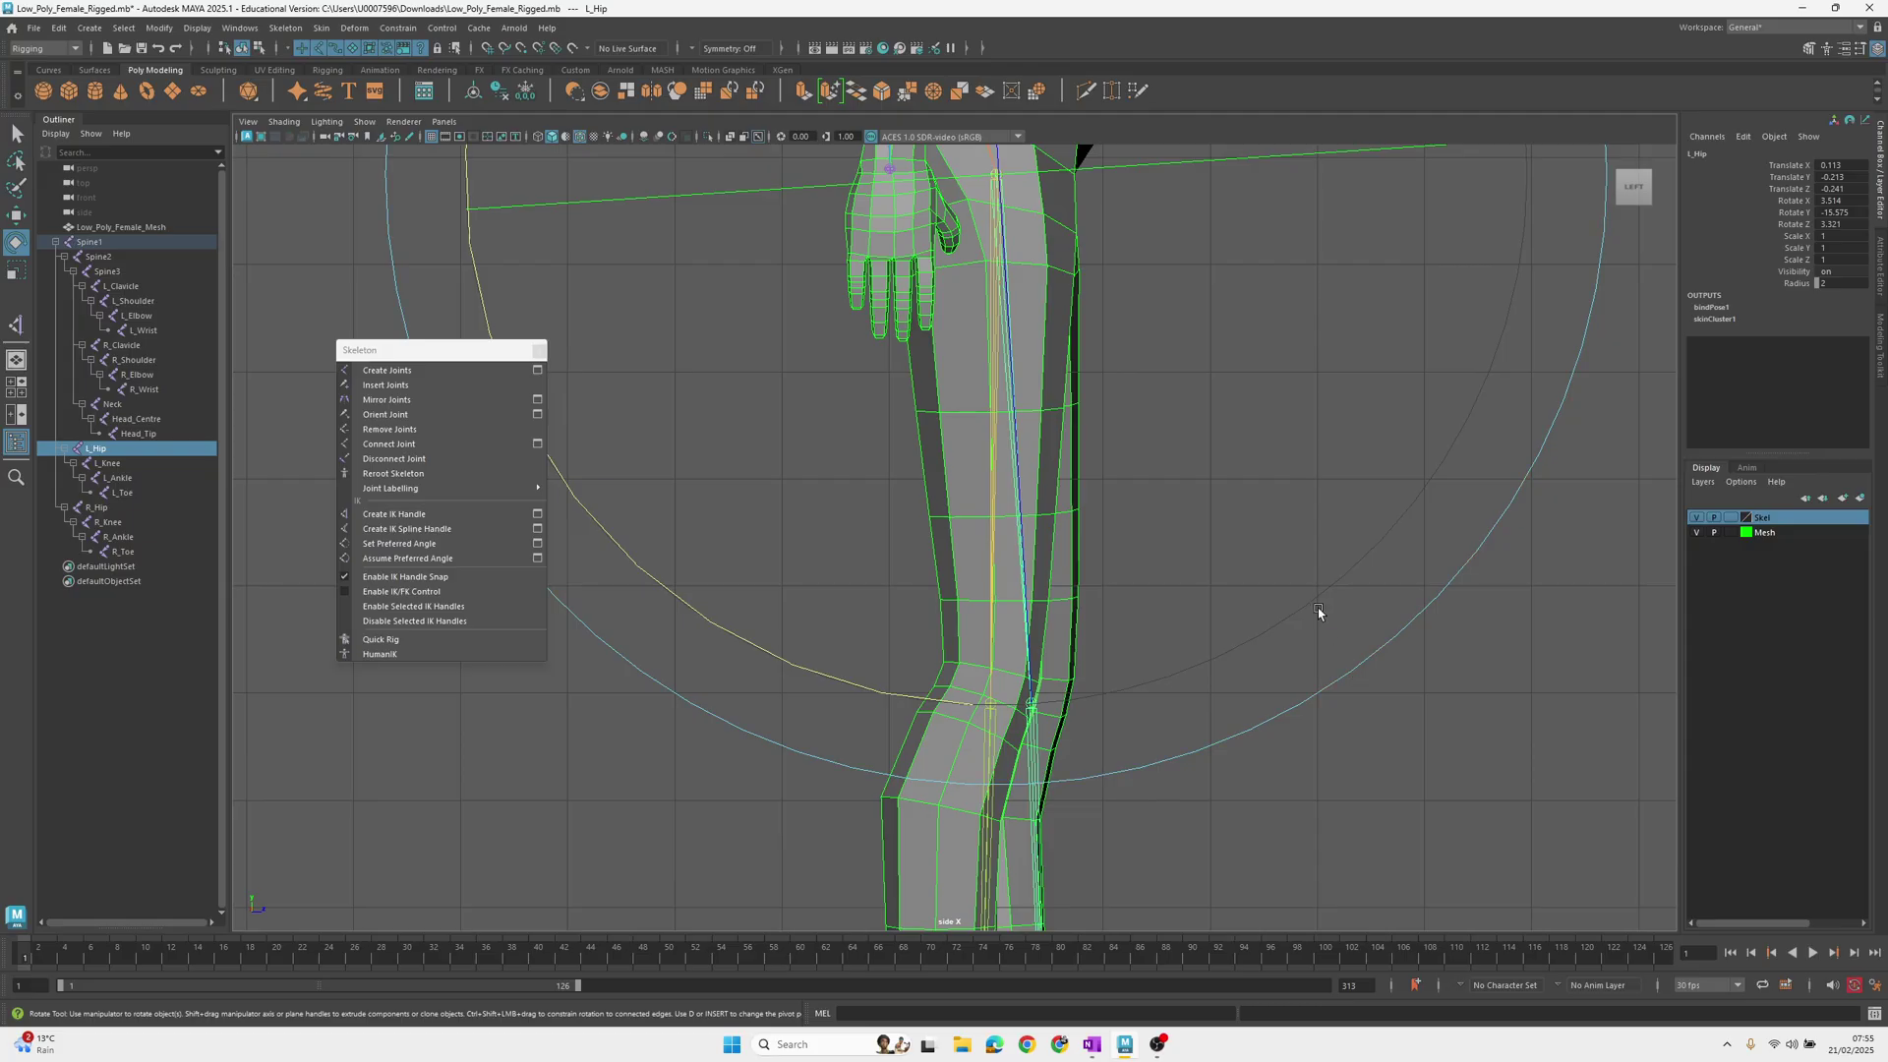
{"action": "left_click_drag", "start_coordinate": [1318, 604], "coordinate": [1349, 588]}
Select the L_Knee joint for rotation and shrink the rotate manipulator to a workable size
{"action": "key", "text": "q"}
{"action": "middle_click_drag", "start_coordinate": [1108, 589], "coordinate": [1161, 350], "text": "alt"}
{"action": "left_click_drag", "start_coordinate": [1180, 544], "coordinate": [1184, 546]}
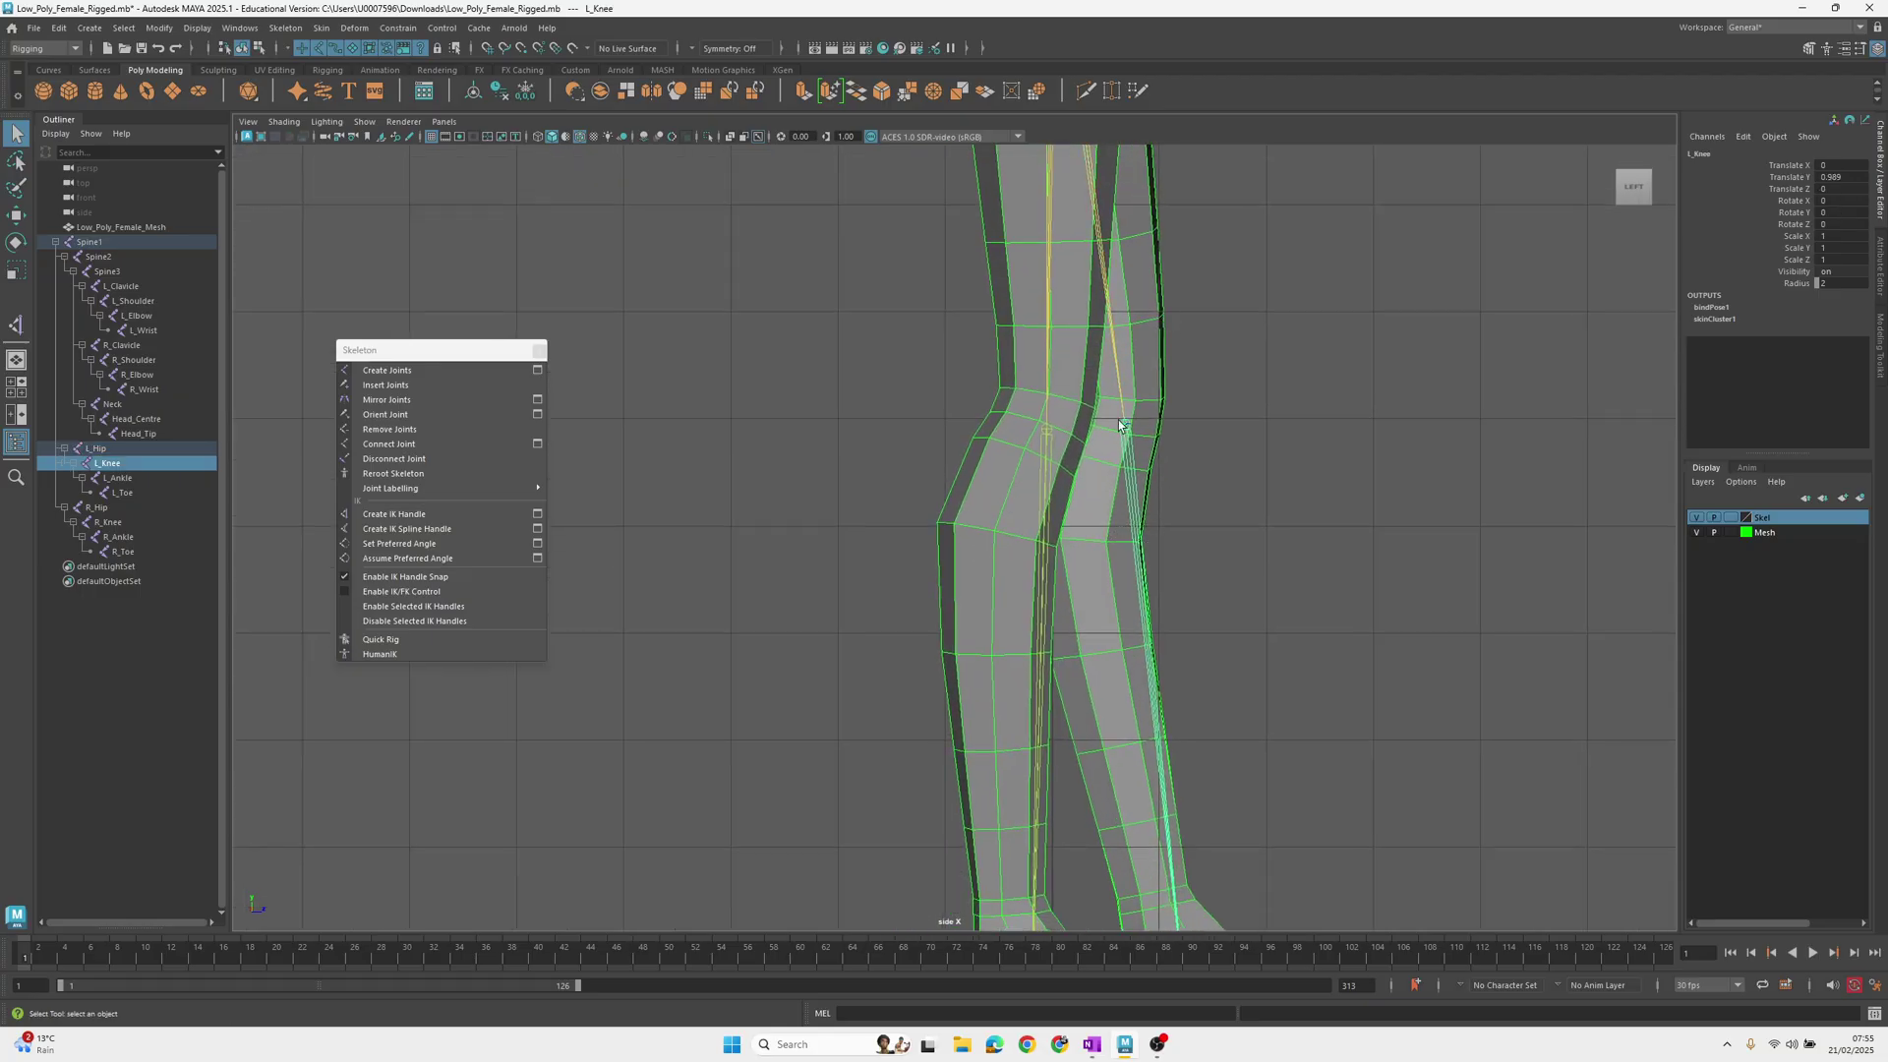
{"action": "key", "text": "space"}
{"action": "right_click_drag", "start_coordinate": [775, 750], "coordinate": [662, 788], "text": "alt"}
{"action": "middle_click_drag", "start_coordinate": [662, 788], "coordinate": [694, 560], "text": "alt"}
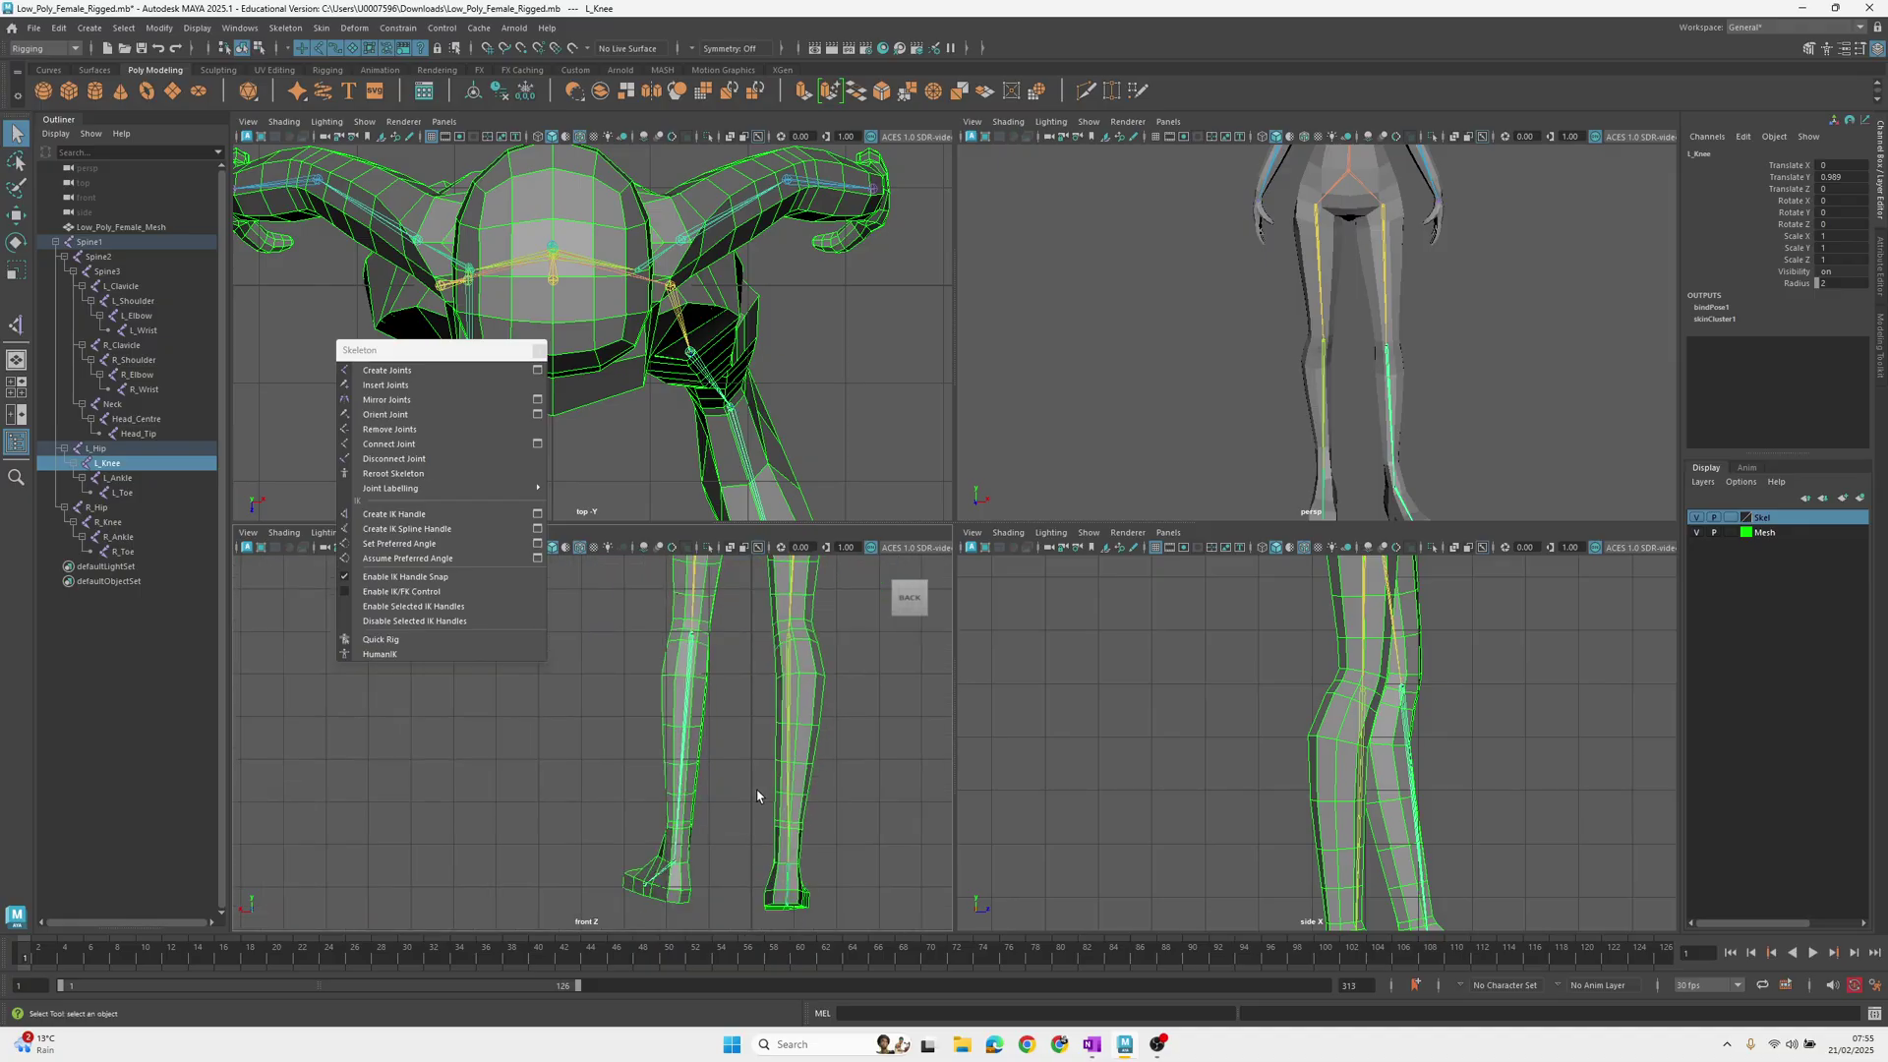
{"action": "right_click_drag", "start_coordinate": [653, 699], "coordinate": [745, 716], "text": "alt"}
{"action": "key", "text": "e"}
{"action": "middle_click_drag", "start_coordinate": [716, 662], "coordinate": [719, 712], "text": "alt"}
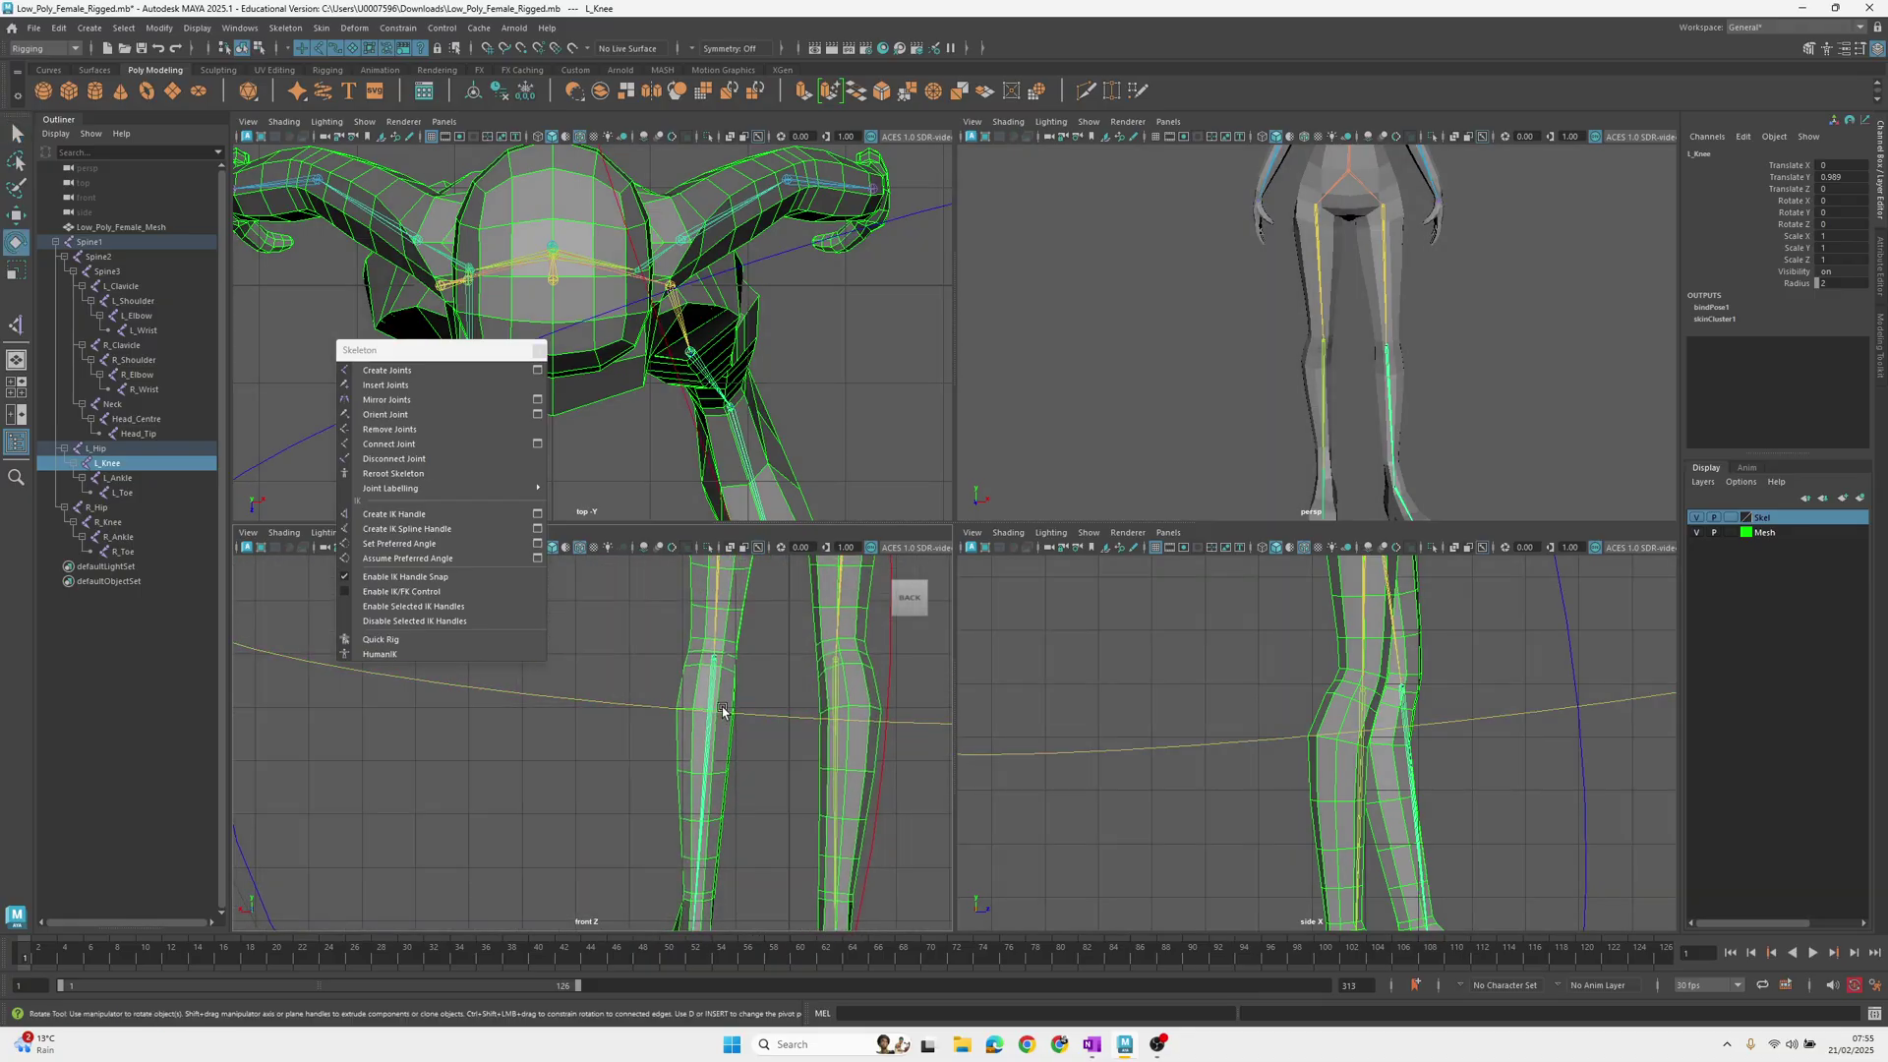
{"action": "key", "text": "minus"}
{"action": "key", "text": "minus"}
{"action": "key", "text": "minus"}
{"action": "key", "text": "minus"}
{"action": "key", "text": "minus"}
{"action": "key", "text": "minus"}
Twist the left lower leg in the front view by rotating the L_Knee joint to about Y 19.5
{"action": "left_click_drag", "start_coordinate": [726, 700], "coordinate": [838, 695], "text": "alt"}
{"action": "key", "text": "space"}
{"action": "right_click_drag", "start_coordinate": [1017, 501], "coordinate": [1148, 518], "text": "alt"}
{"action": "middle_click_drag", "start_coordinate": [1147, 518], "coordinate": [1095, 615], "text": "alt"}
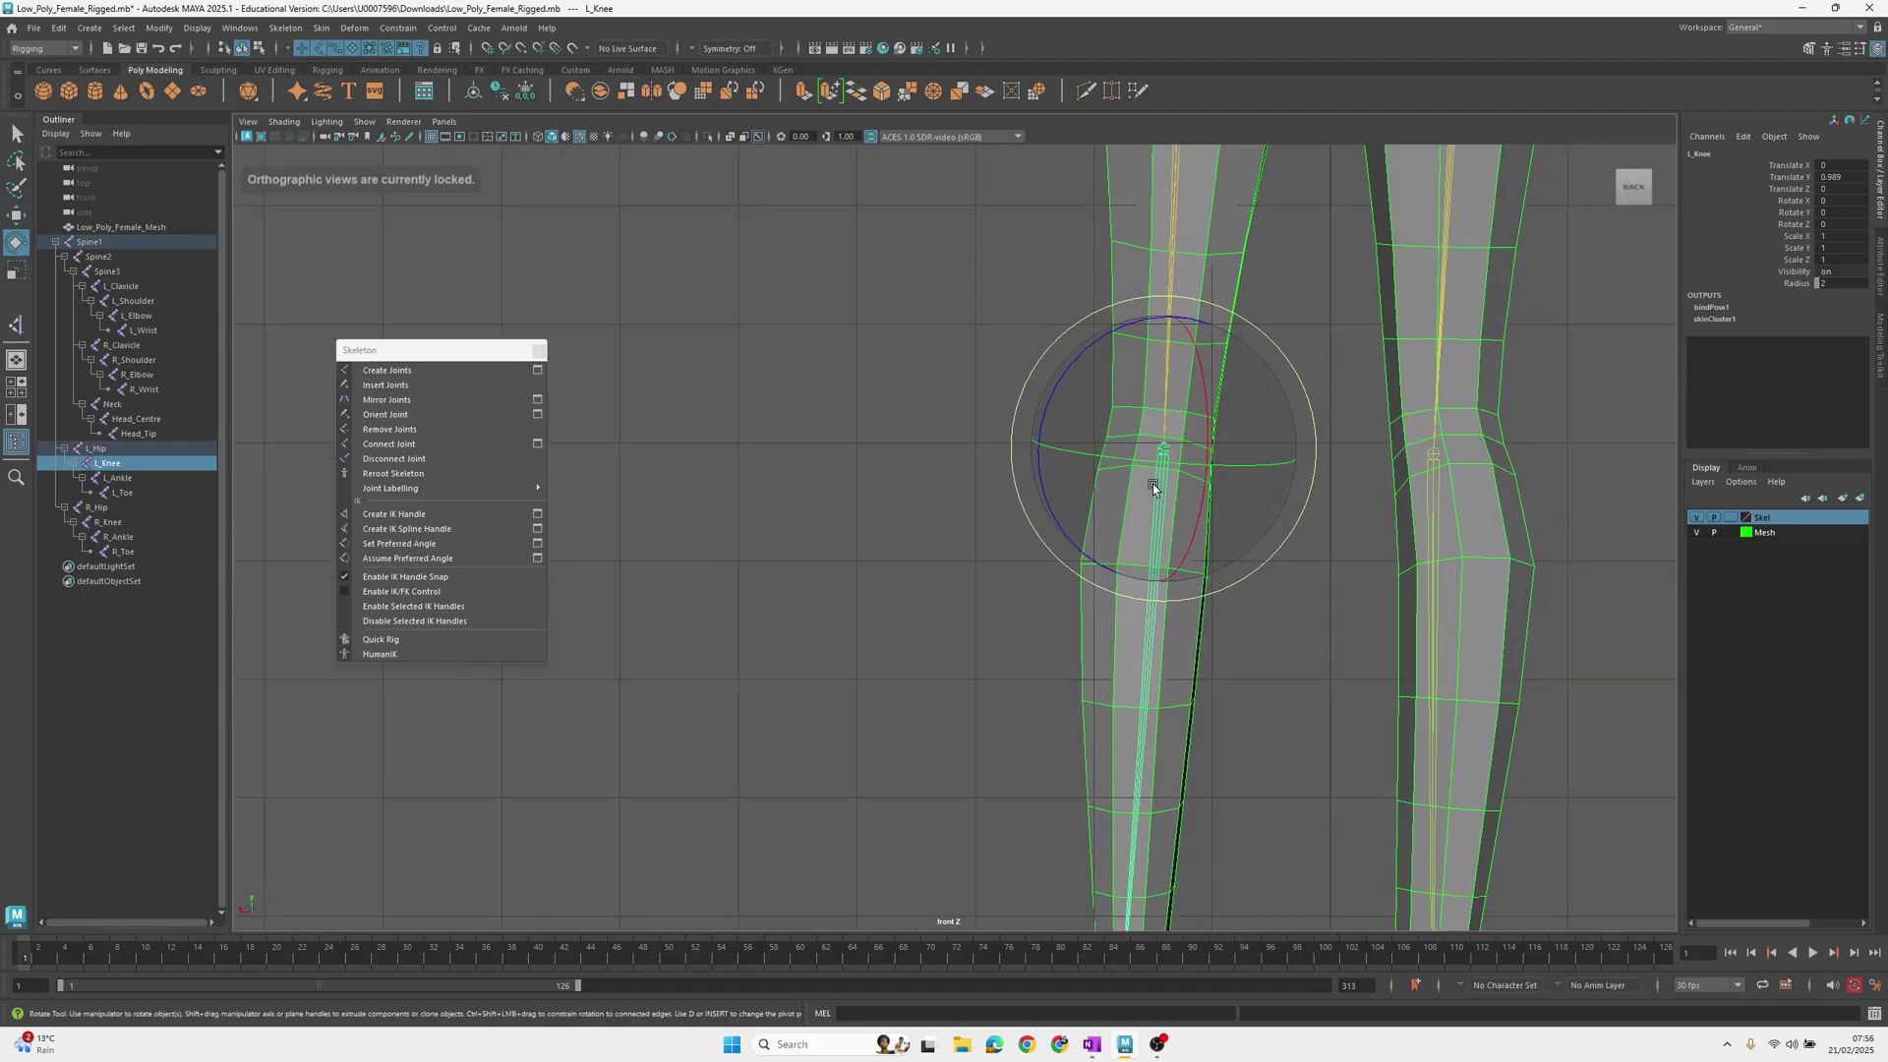
{"action": "right_click_drag", "start_coordinate": [1152, 484], "coordinate": [1271, 452], "text": "alt"}
{"action": "mouse_move", "coordinate": [1270, 453]}
{"action": "left_mouse_down"}
{"action": "mouse_move", "coordinate": [1211, 449]}
{"action": "mouse_move", "coordinate": [1262, 451]}
{"action": "left_mouse_up"}
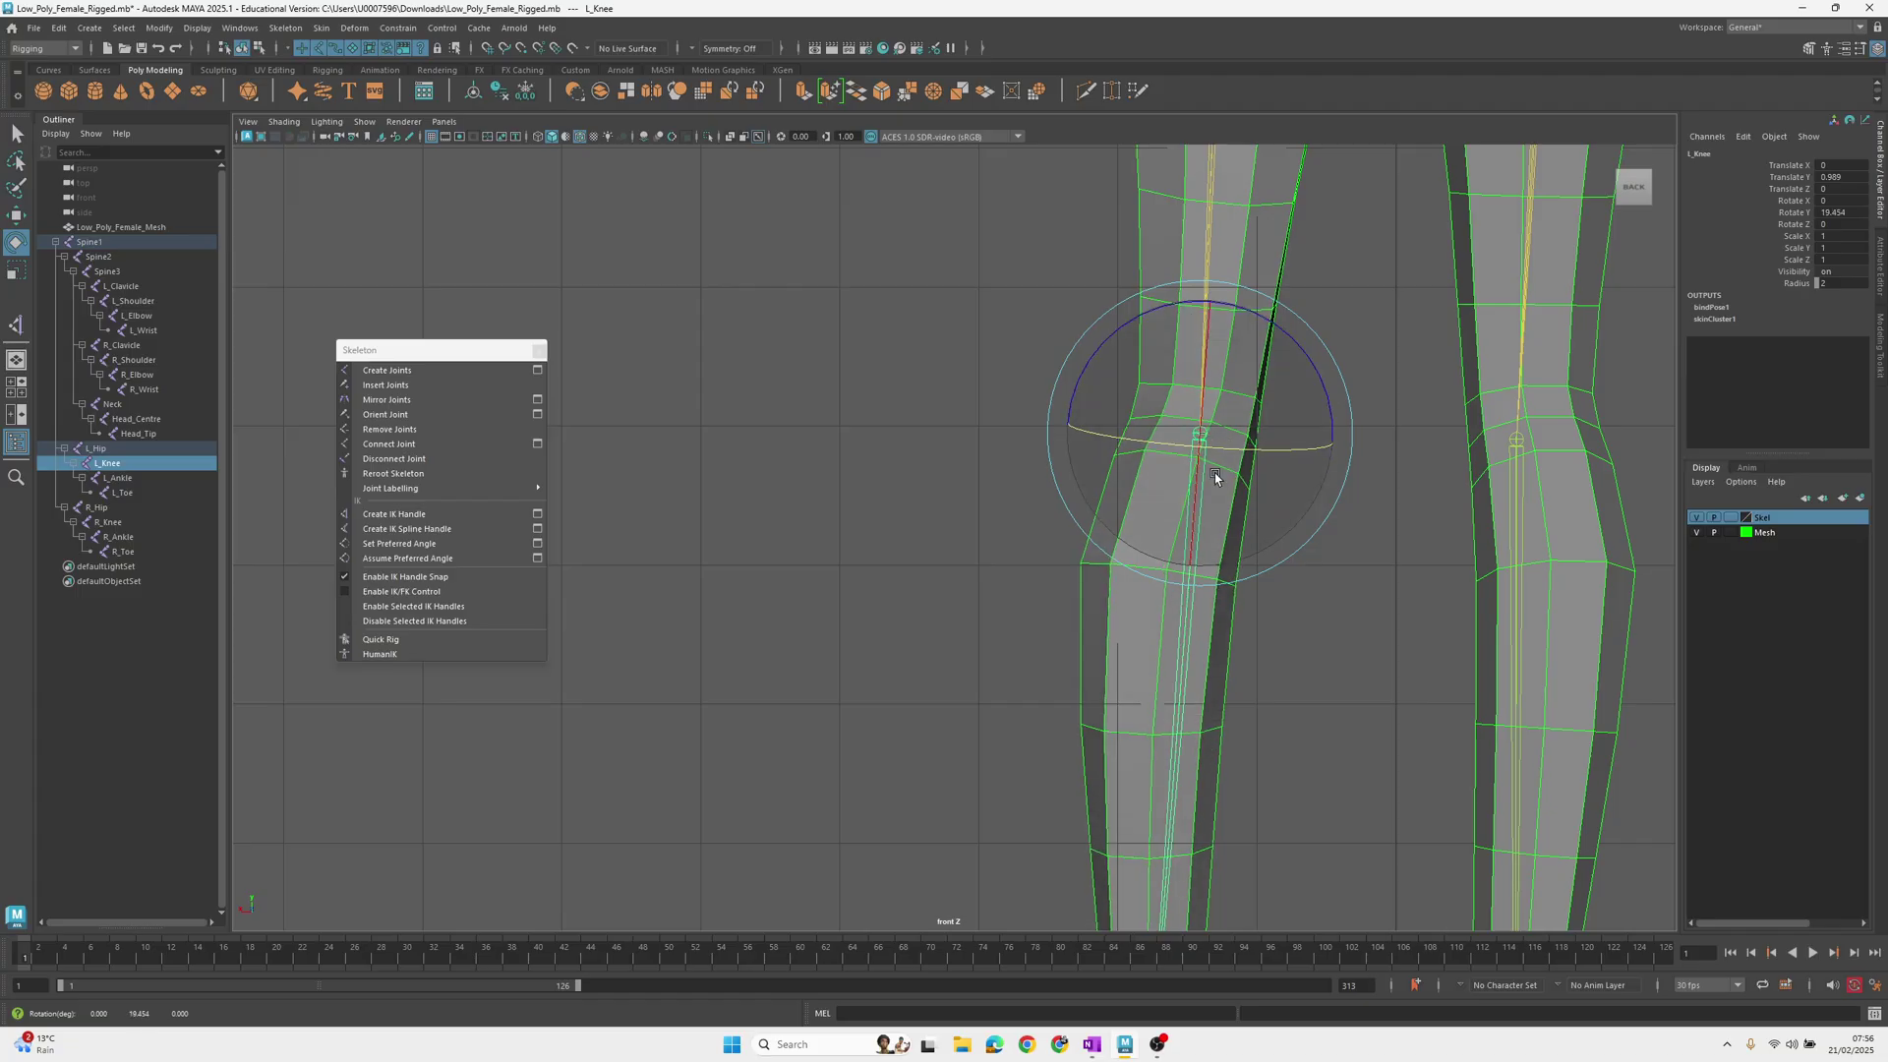
Adjust the L_Knee joint's rotation in the top view to straighten the left lower leg
{"action": "key", "text": "space"}
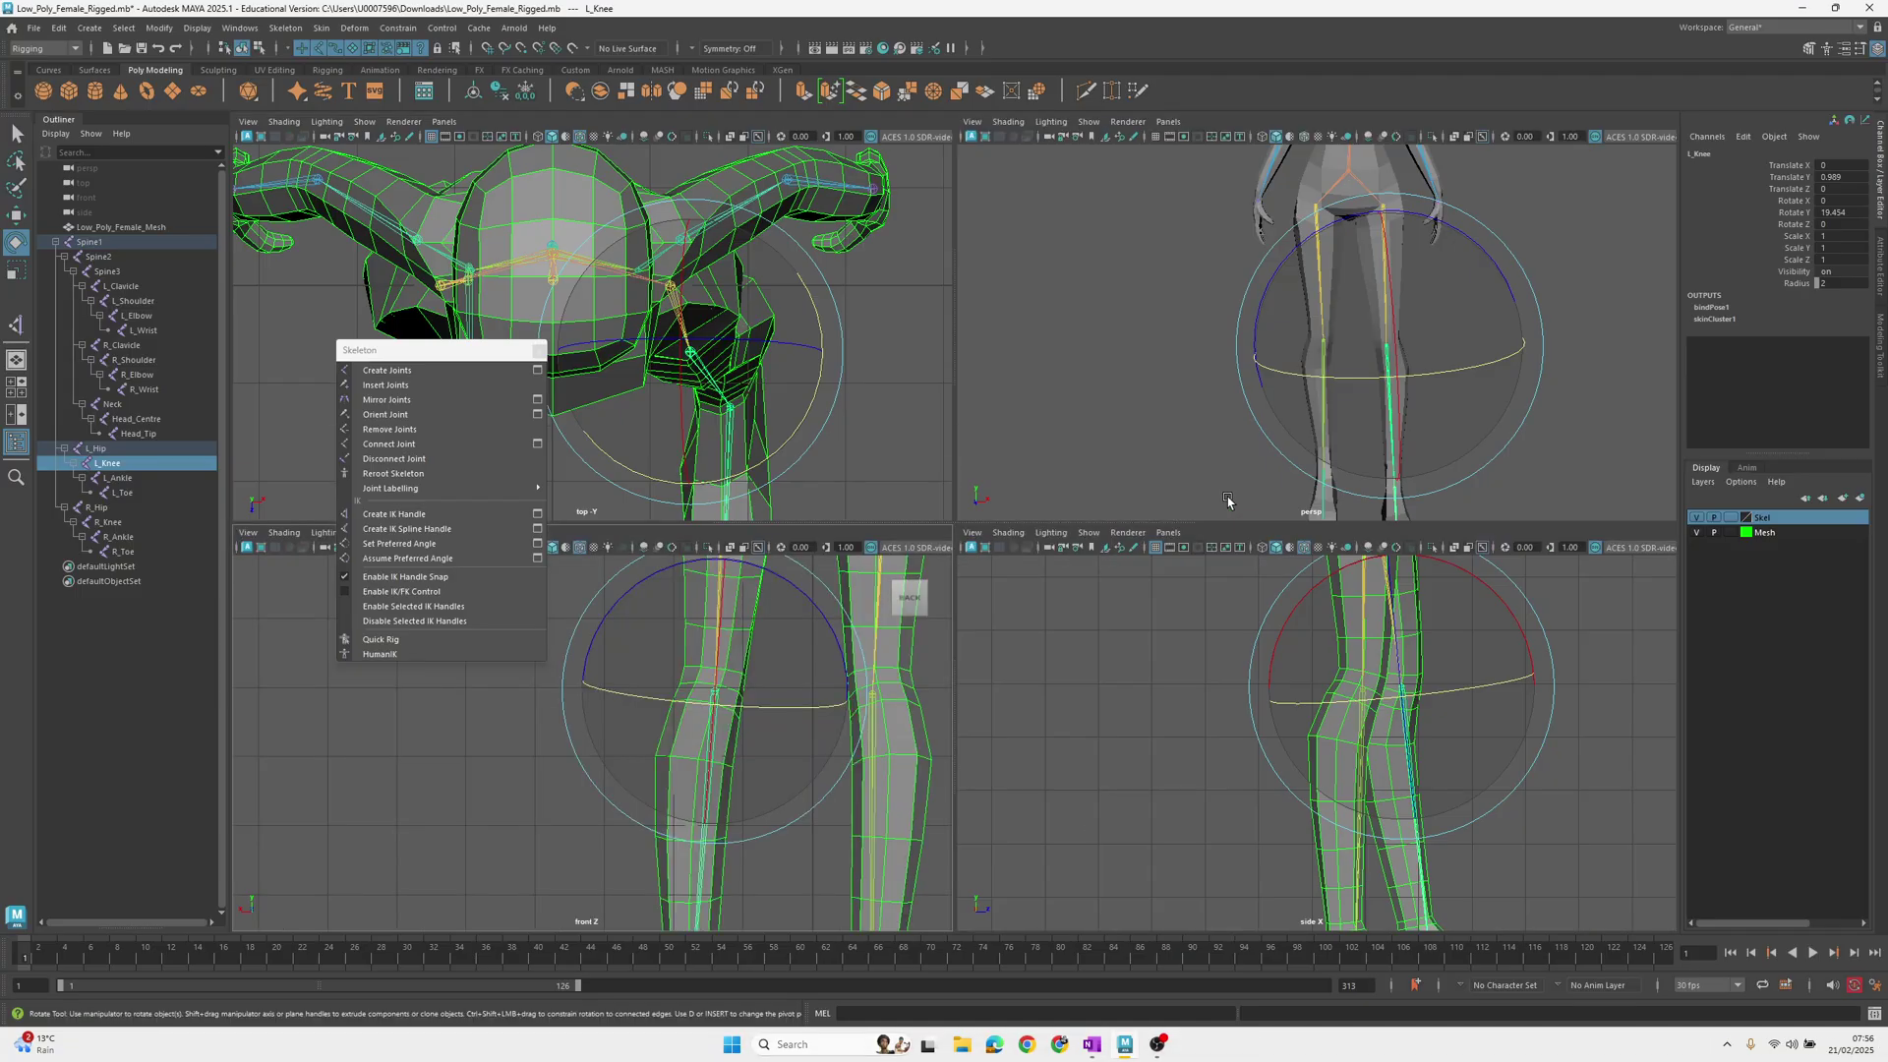
{"action": "key", "text": "space"}
{"action": "middle_click_drag", "start_coordinate": [1287, 600], "coordinate": [1243, 478], "text": "alt"}
{"action": "scroll", "coordinate": [1280, 531], "scroll_direction": "up", "scroll_amount": 3}
{"action": "left_click_drag", "start_coordinate": [1199, 421], "coordinate": [1205, 425]}
Rotate the L_Hip joint in the top view to about X 7.7, Y -15.1, Z 3.3
{"action": "key", "text": "q"}
{"action": "left_click", "coordinate": [1143, 325]}
{"action": "key", "text": "space"}
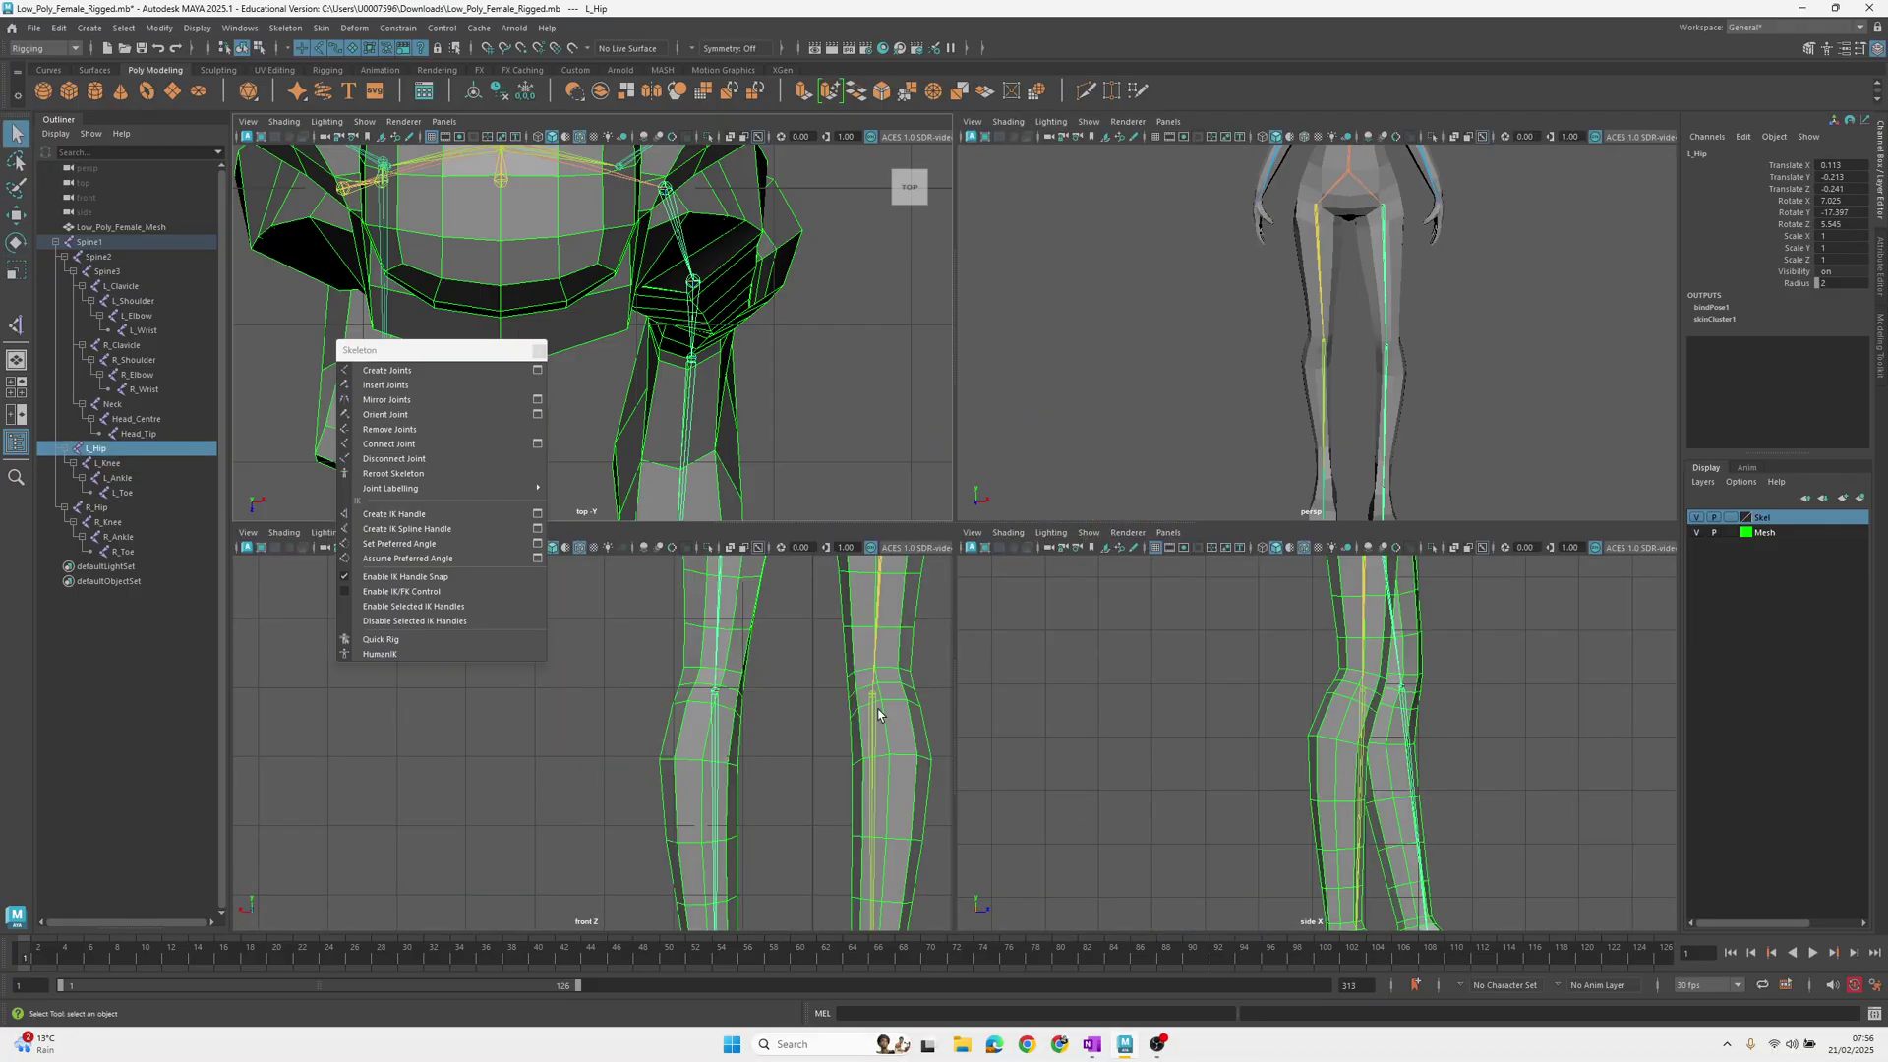
{"action": "key", "text": "e"}
{"action": "middle_click_drag", "start_coordinate": [717, 249], "coordinate": [783, 366], "text": "alt"}
{"action": "left_click_drag", "start_coordinate": [783, 281], "coordinate": [791, 291]}
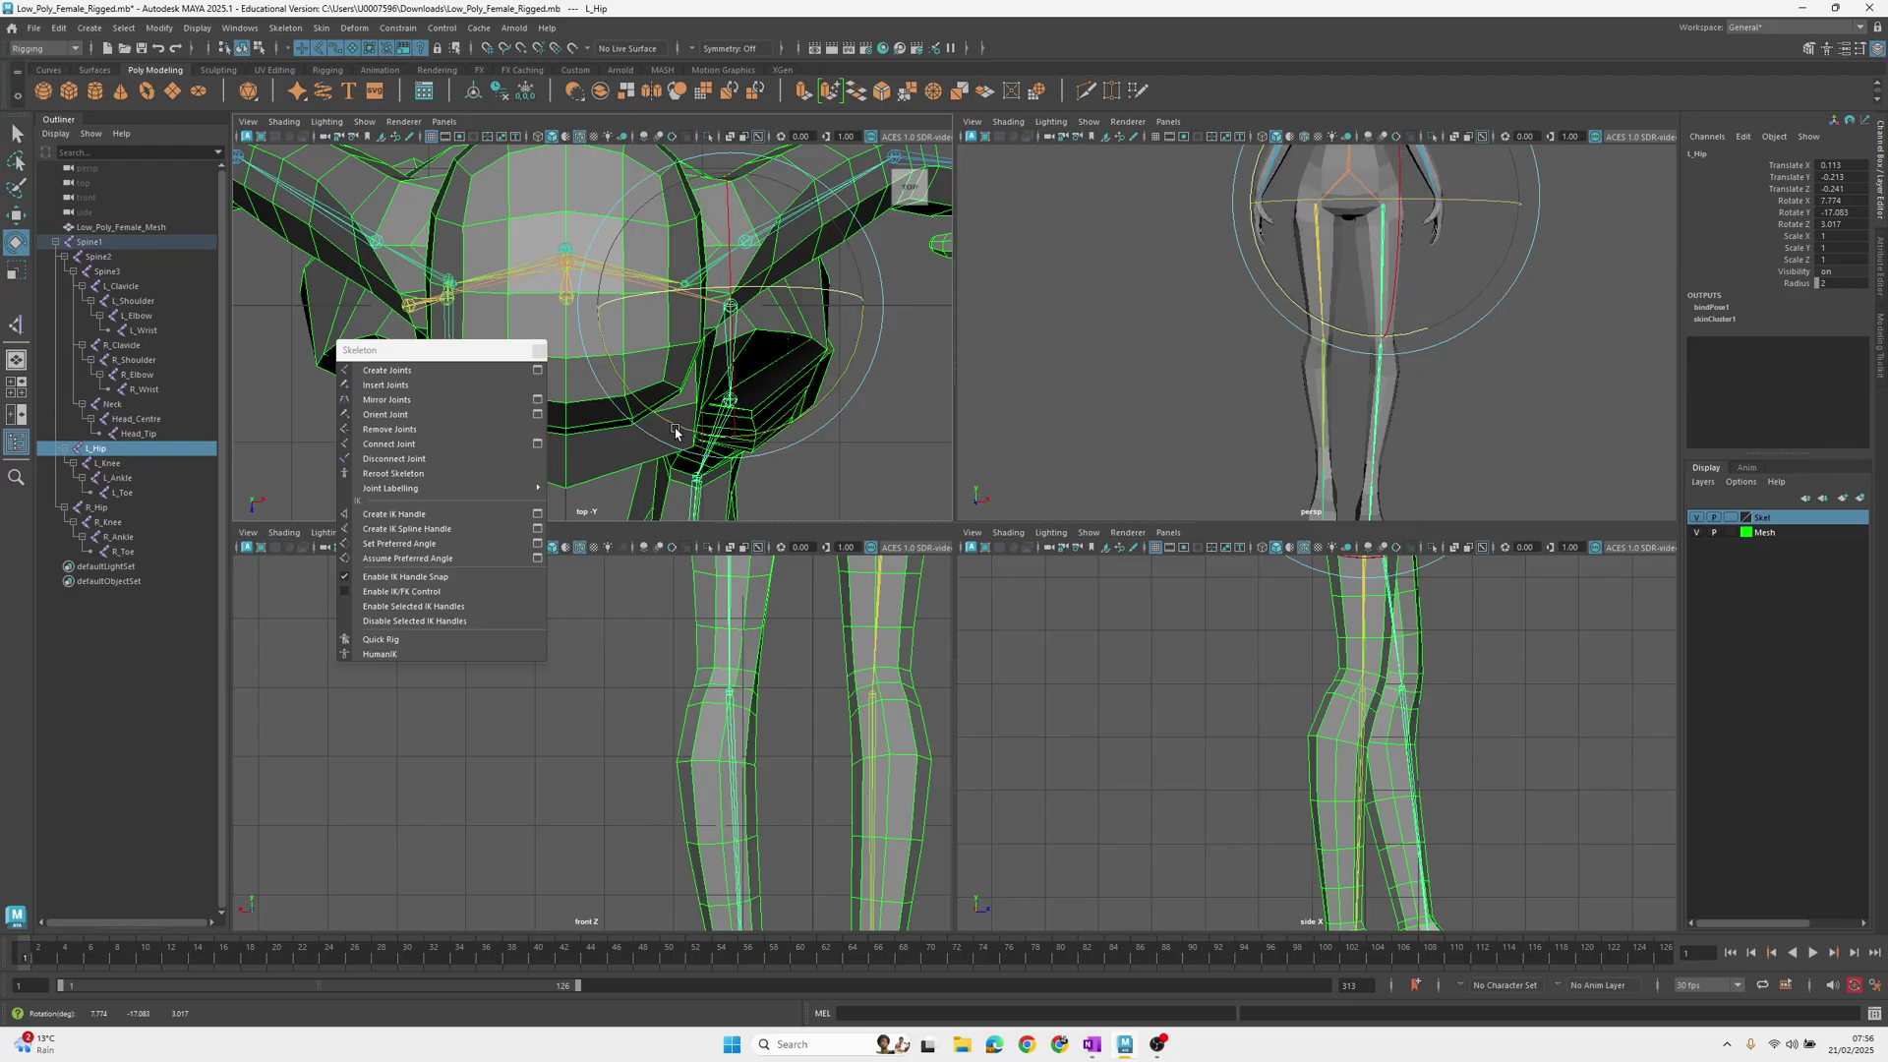
{"action": "left_click_drag", "start_coordinate": [772, 433], "coordinate": [768, 436]}
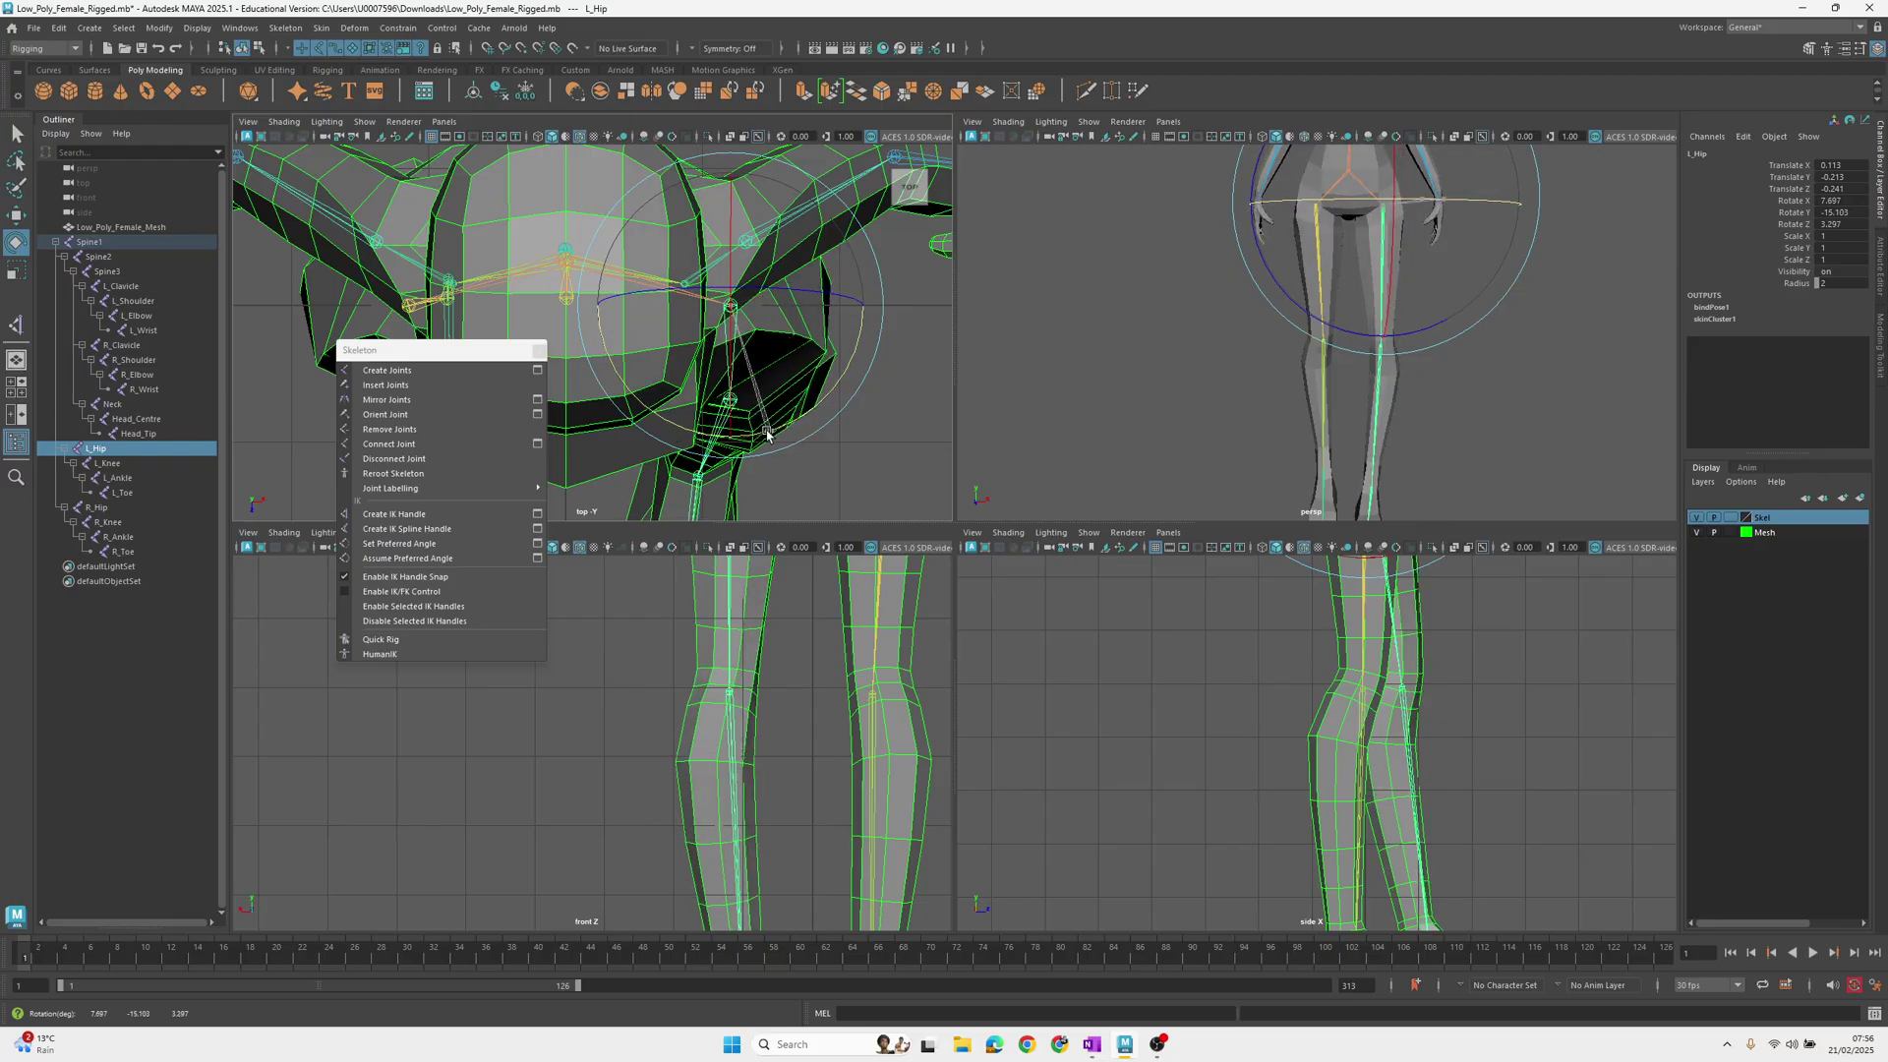
Rotate the L_Knee joint in the top view to about X -13.5, Y 17.1, Z -1.2
{"action": "left_click", "coordinate": [747, 435]}
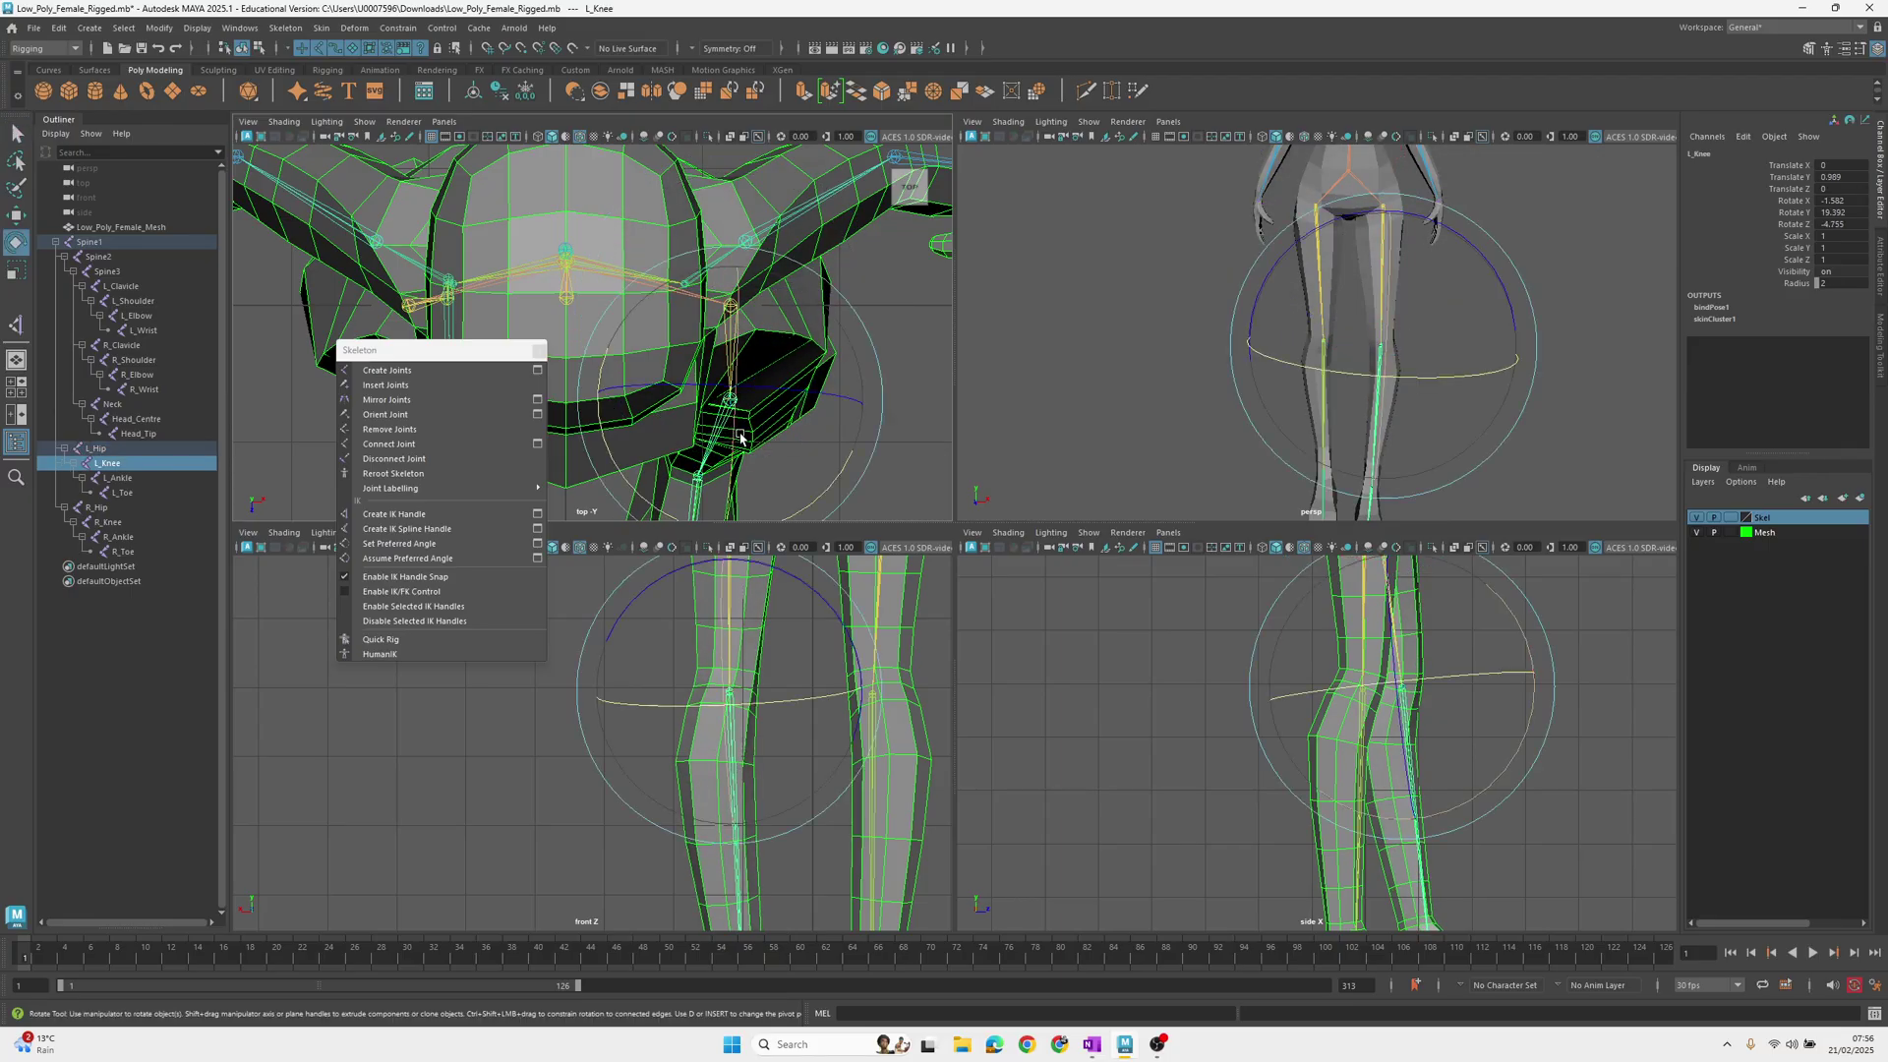
{"action": "left_click_drag", "start_coordinate": [813, 395], "coordinate": [806, 396]}
{"action": "left_click_drag", "start_coordinate": [727, 443], "coordinate": [738, 468]}
{"action": "mouse_move", "coordinate": [858, 354]}
{"action": "left_mouse_down"}
{"action": "mouse_move", "coordinate": [835, 325]}
{"action": "mouse_move", "coordinate": [833, 363]}
{"action": "left_mouse_up"}
Refine the L_Knee joint's rotation in the enlarged top view to about X -13.7, Y 16.9, Z -2.0 so the lower leg lines up
{"action": "key", "text": "space"}
{"action": "scroll", "coordinate": [919, 356], "scroll_direction": "up", "scroll_amount": 2}
{"action": "middle_click_drag", "start_coordinate": [1075, 485], "coordinate": [1006, 415], "text": "alt"}
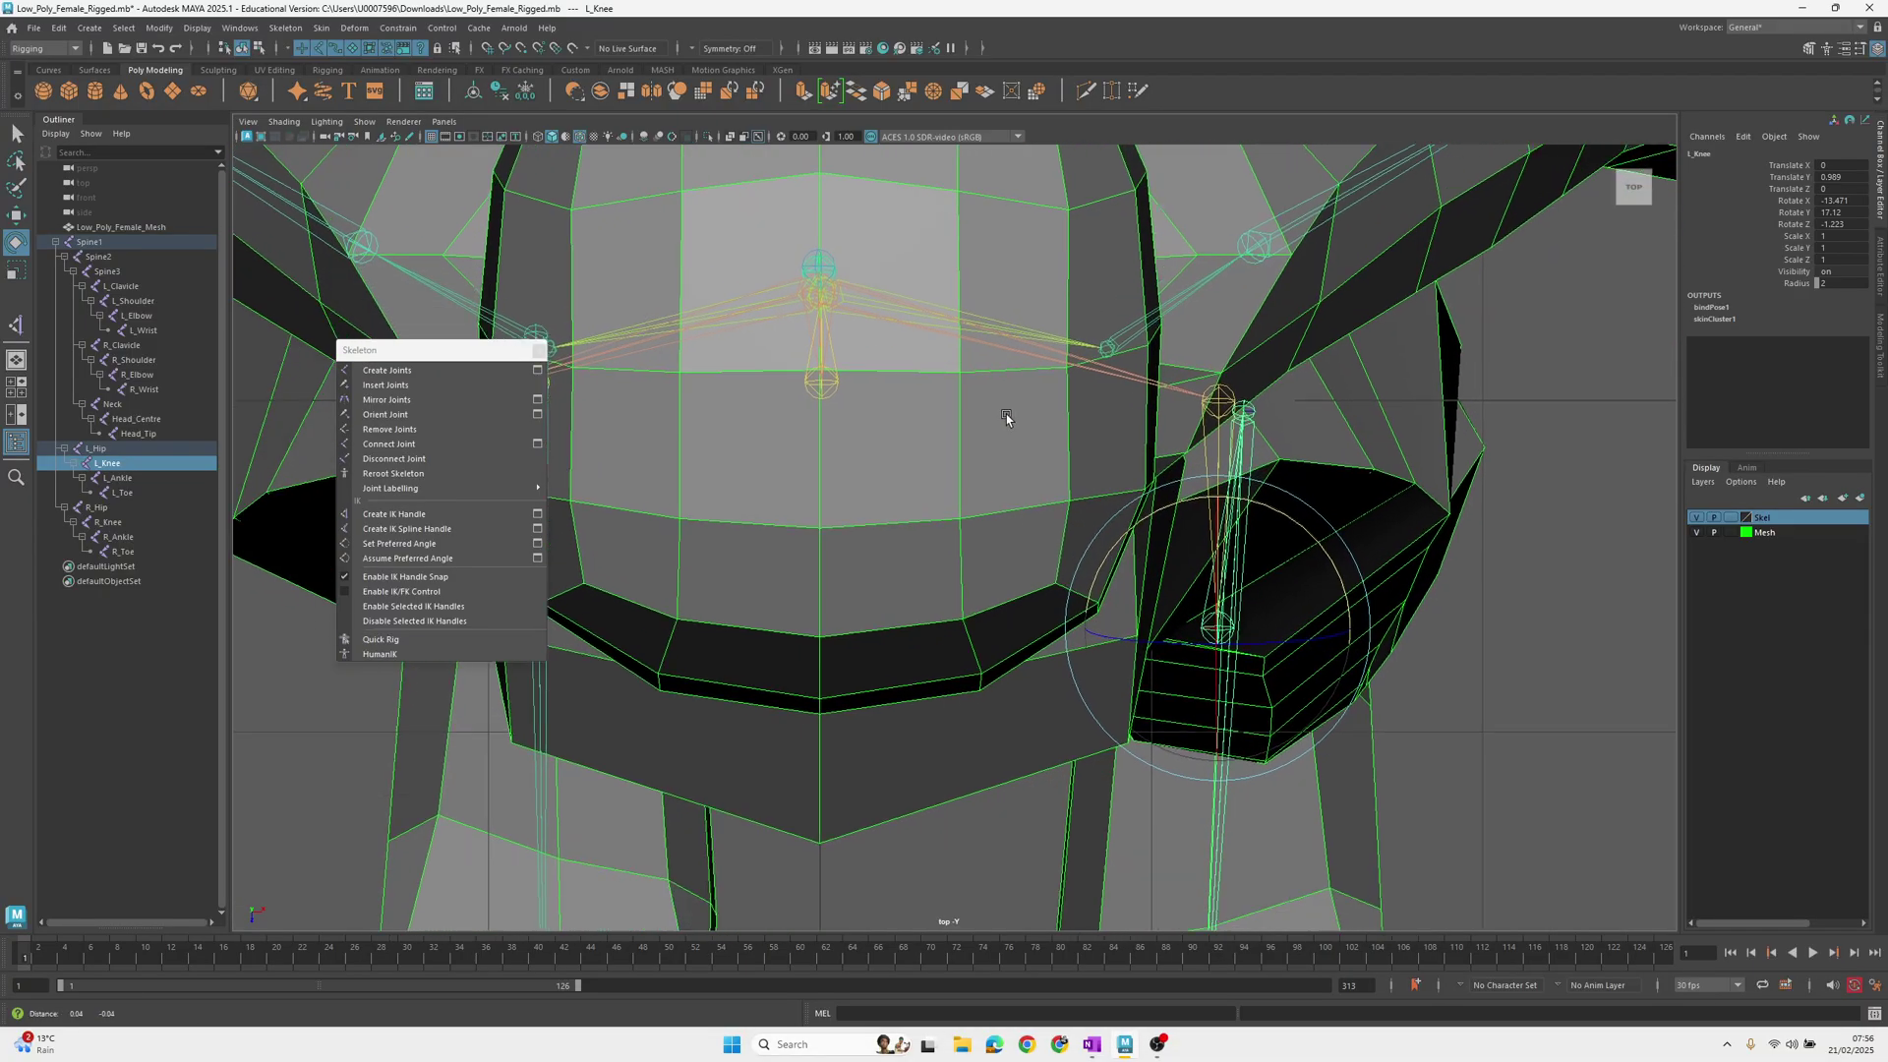
{"action": "left_click_drag", "start_coordinate": [1331, 561], "coordinate": [1317, 540]}
{"action": "key", "text": "ctrl+z"}
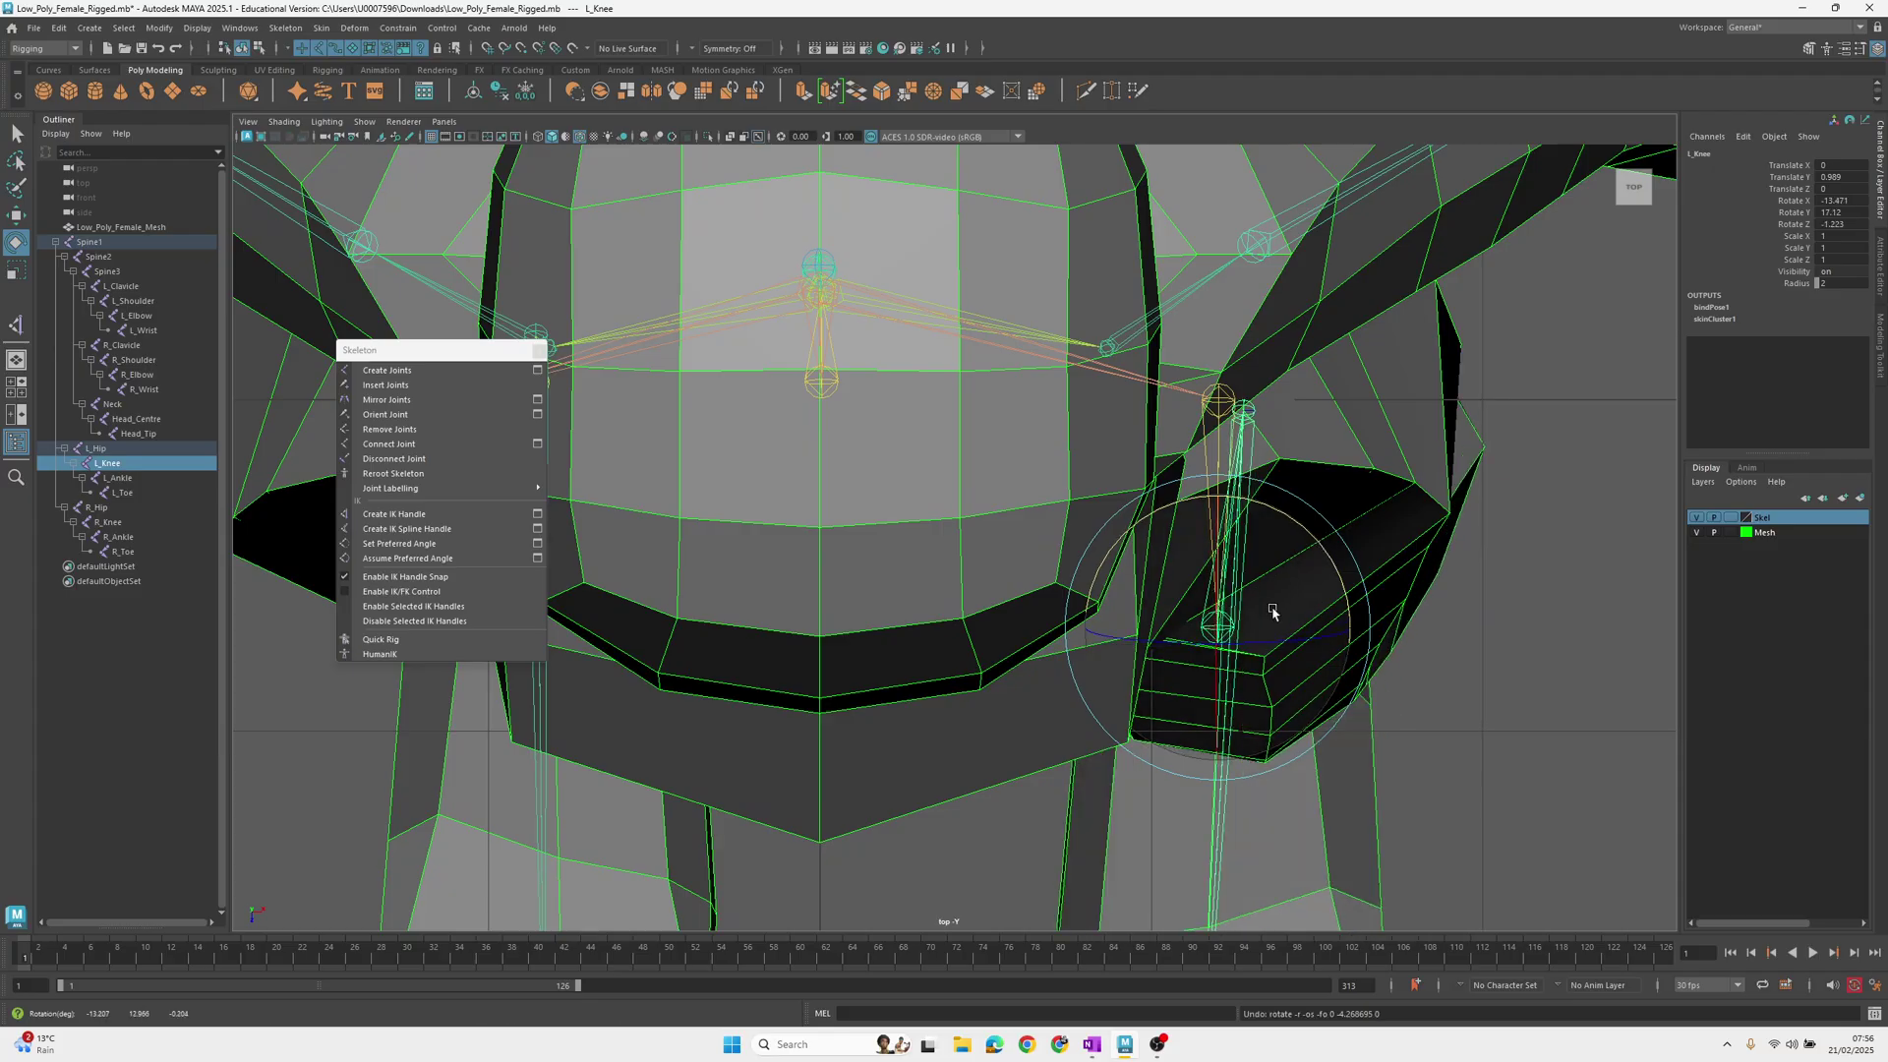
{"action": "left_click_drag", "start_coordinate": [1263, 636], "coordinate": [1394, 696]}
{"action": "key", "text": "q"}
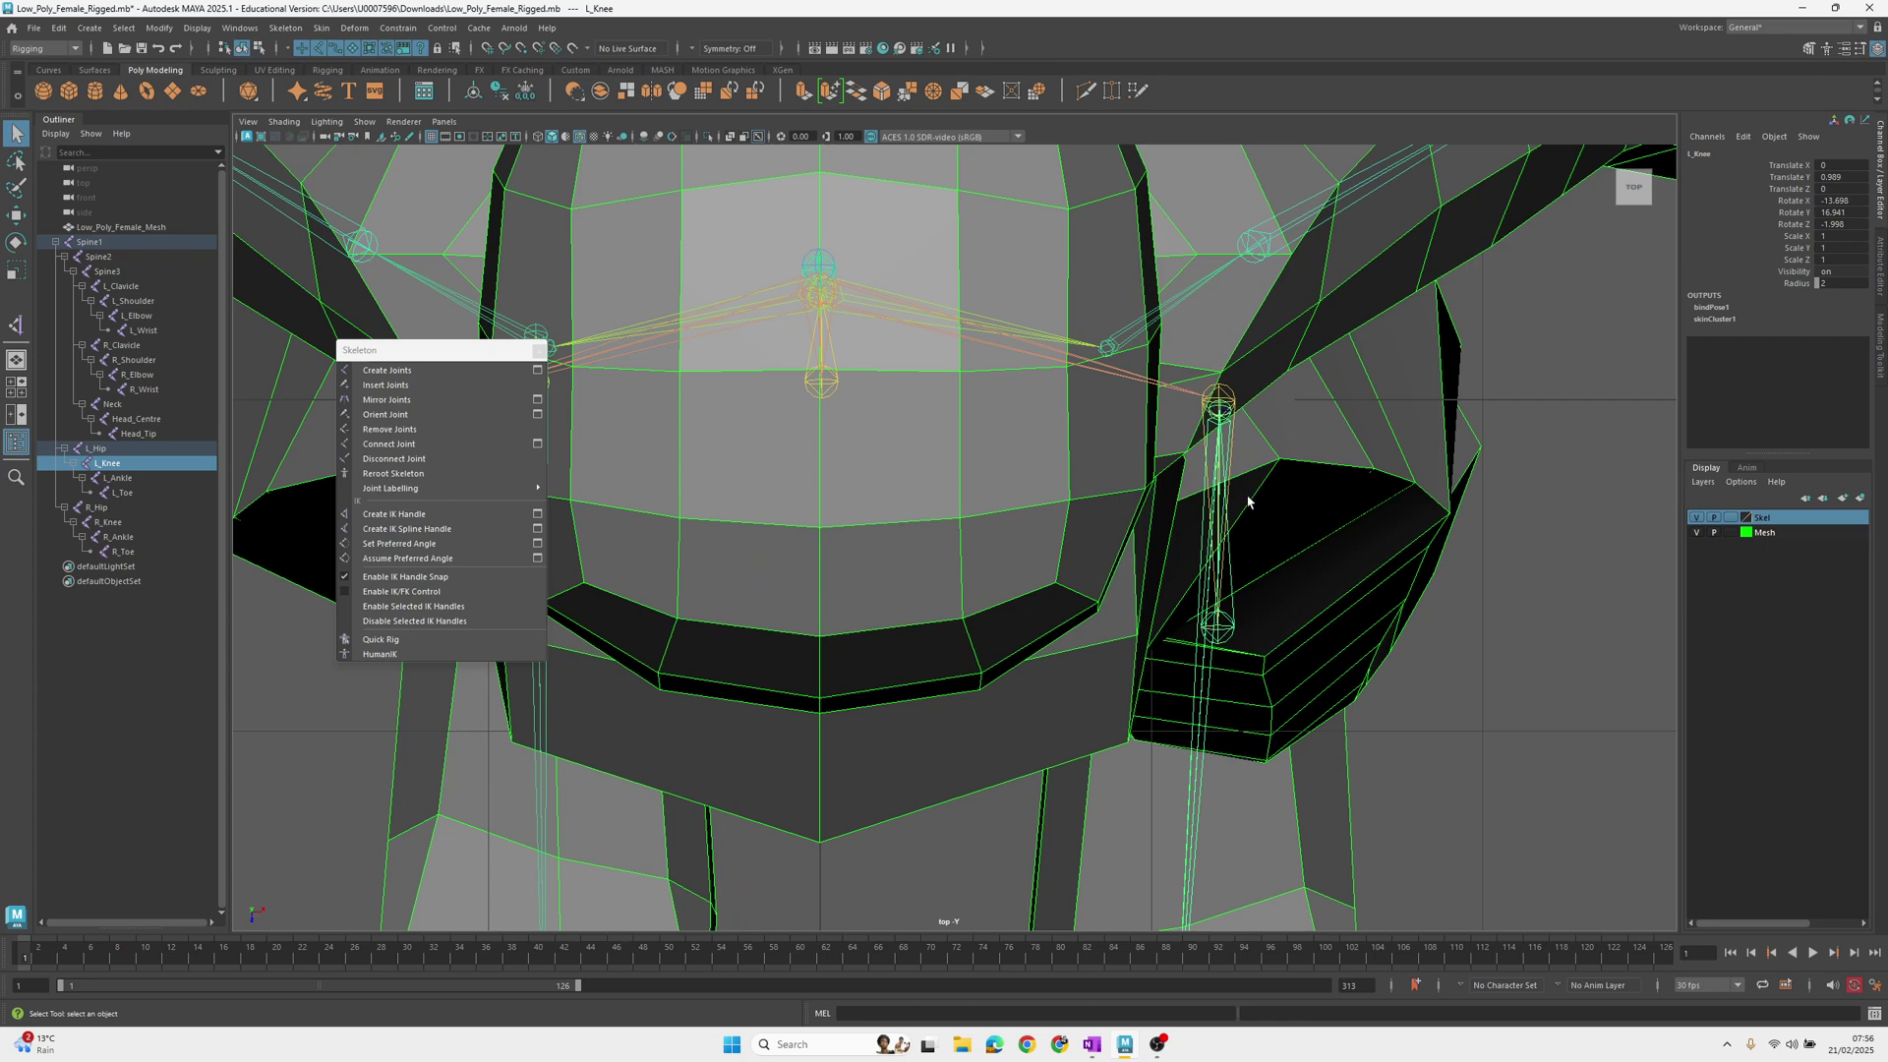
Select the L_Ankle joint and rotate it to about X 1.0, Z -7.0 to level the left foot
{"action": "key", "text": "space"}
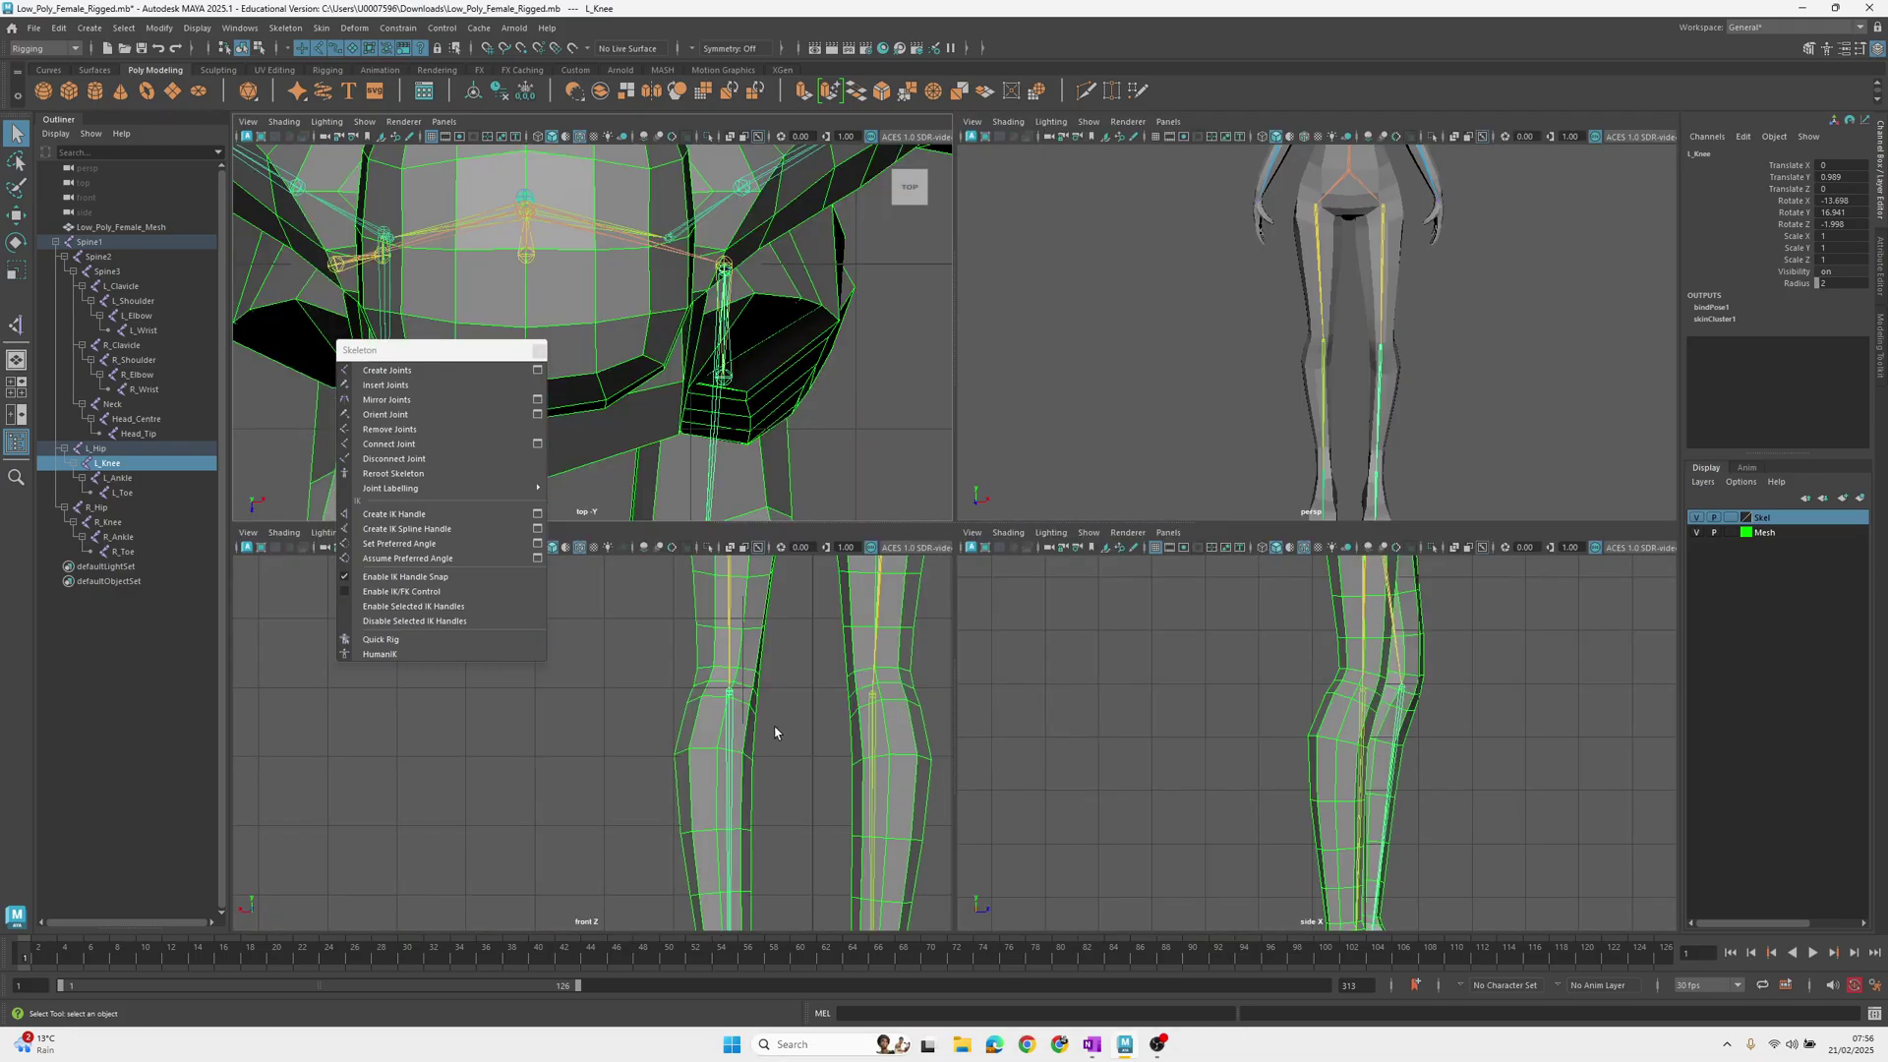
{"action": "key", "text": "space"}
{"action": "middle_click_drag", "start_coordinate": [1357, 725], "coordinate": [1247, 380], "text": "alt"}
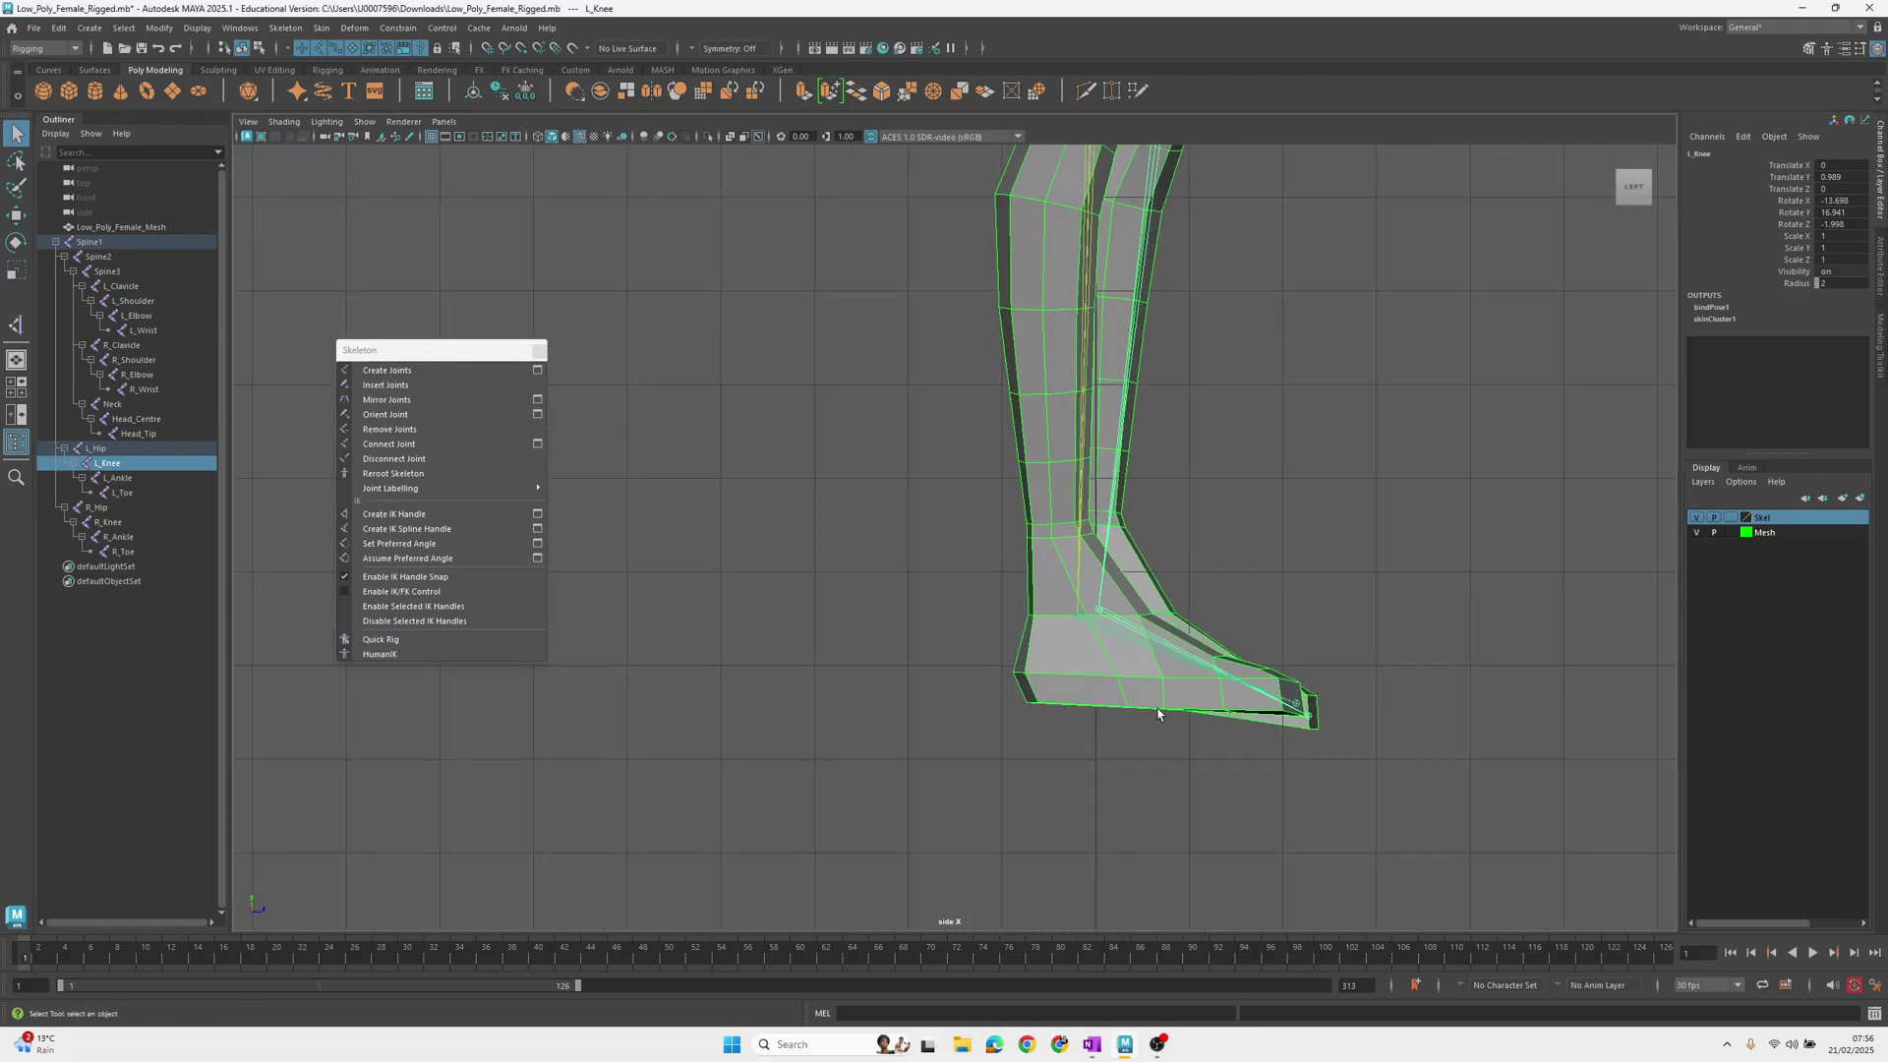
{"action": "left_click", "coordinate": [1118, 619]}
{"action": "key", "text": "space"}
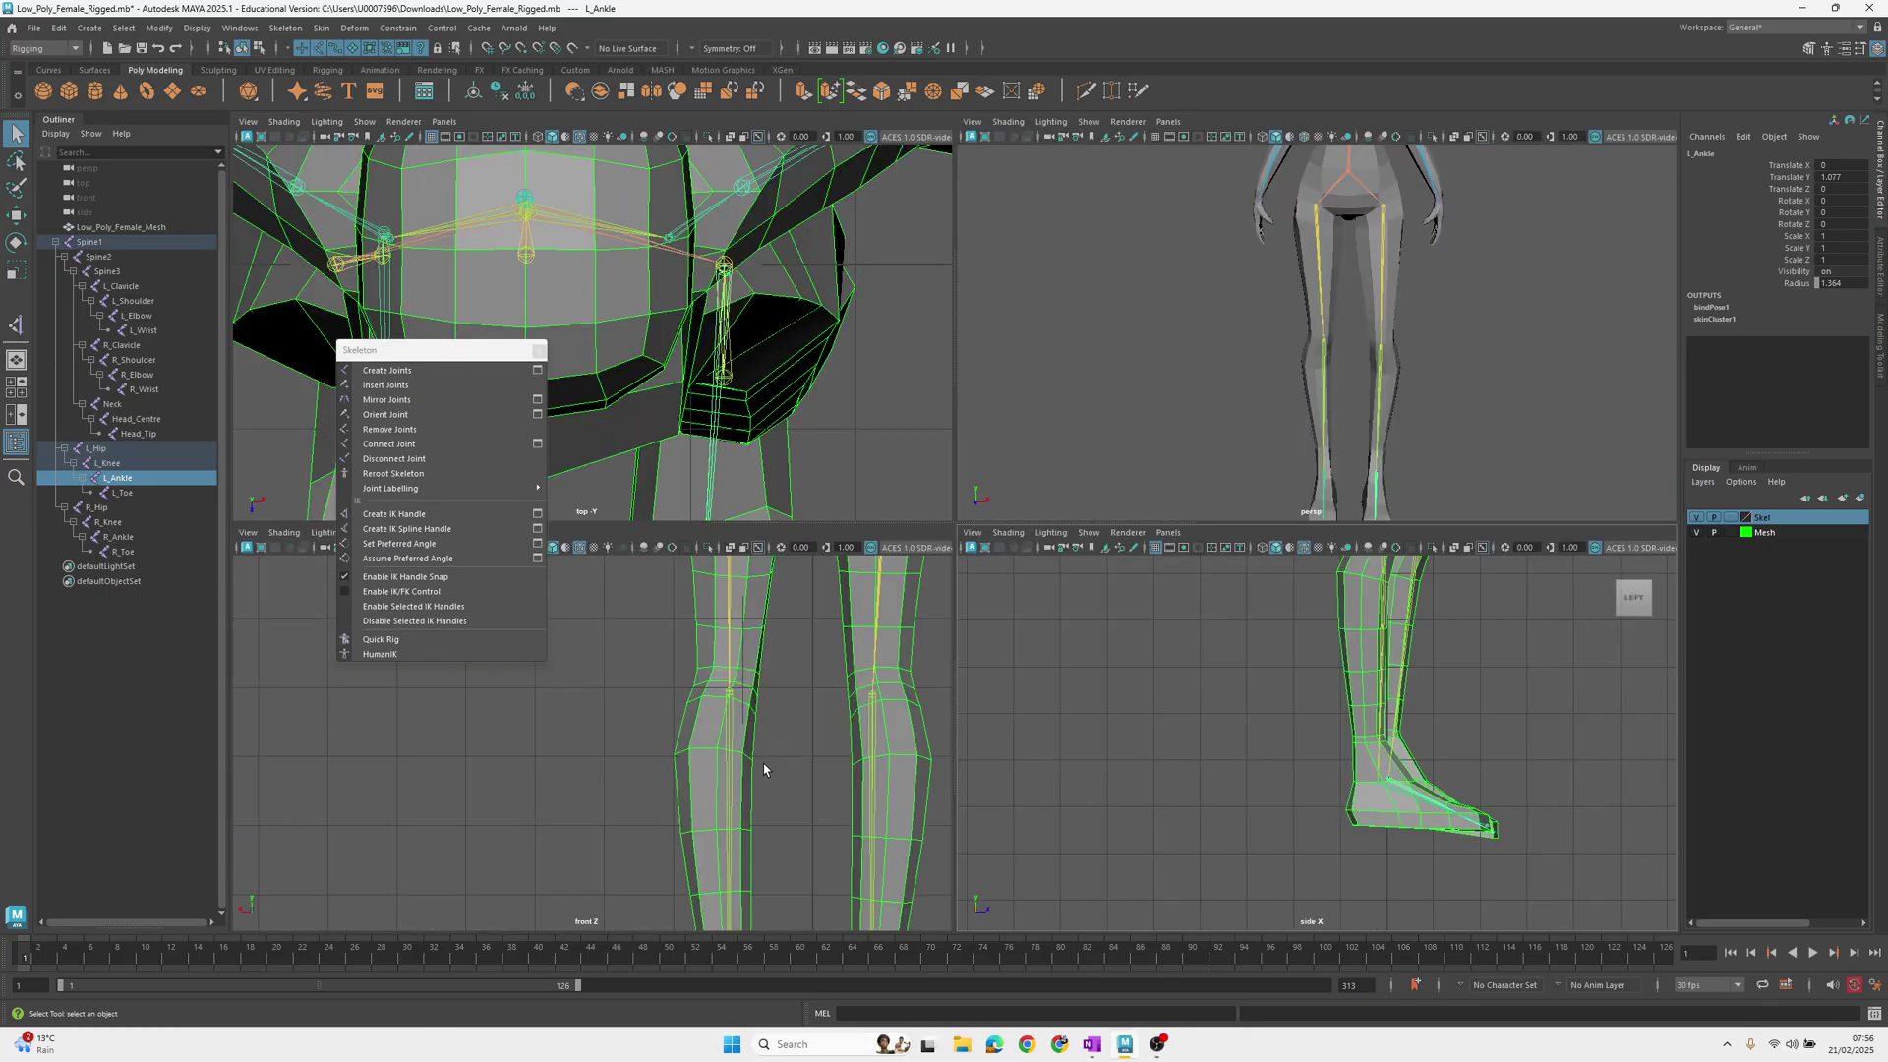
{"action": "right_click_drag", "start_coordinate": [763, 762], "coordinate": [622, 824], "text": "alt"}
{"action": "middle_click_drag", "start_coordinate": [621, 824], "coordinate": [670, 632], "text": "alt"}
{"action": "right_click_drag", "start_coordinate": [670, 632], "coordinate": [820, 717], "text": "alt"}
{"action": "key", "text": "e"}
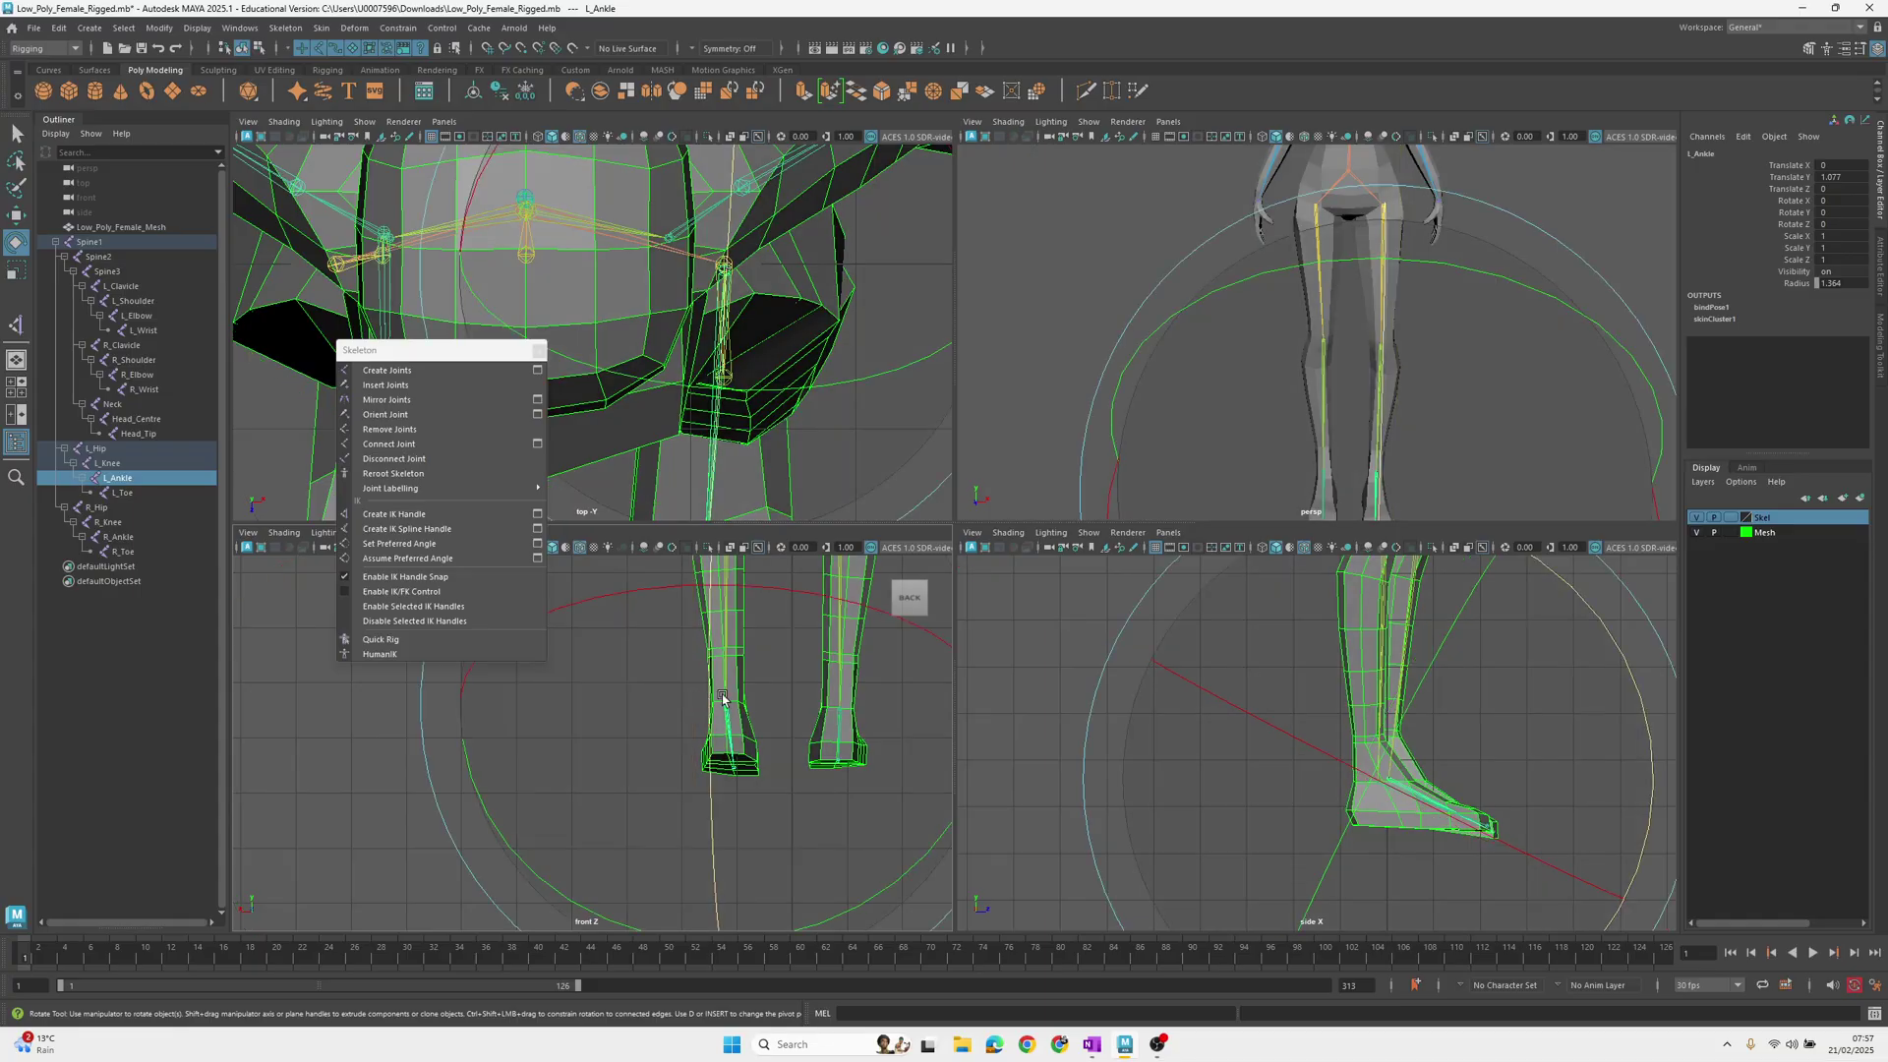
{"action": "left_click_drag", "start_coordinate": [722, 696], "coordinate": [710, 726]}
{"action": "left_click_drag", "start_coordinate": [764, 616], "coordinate": [769, 618]}
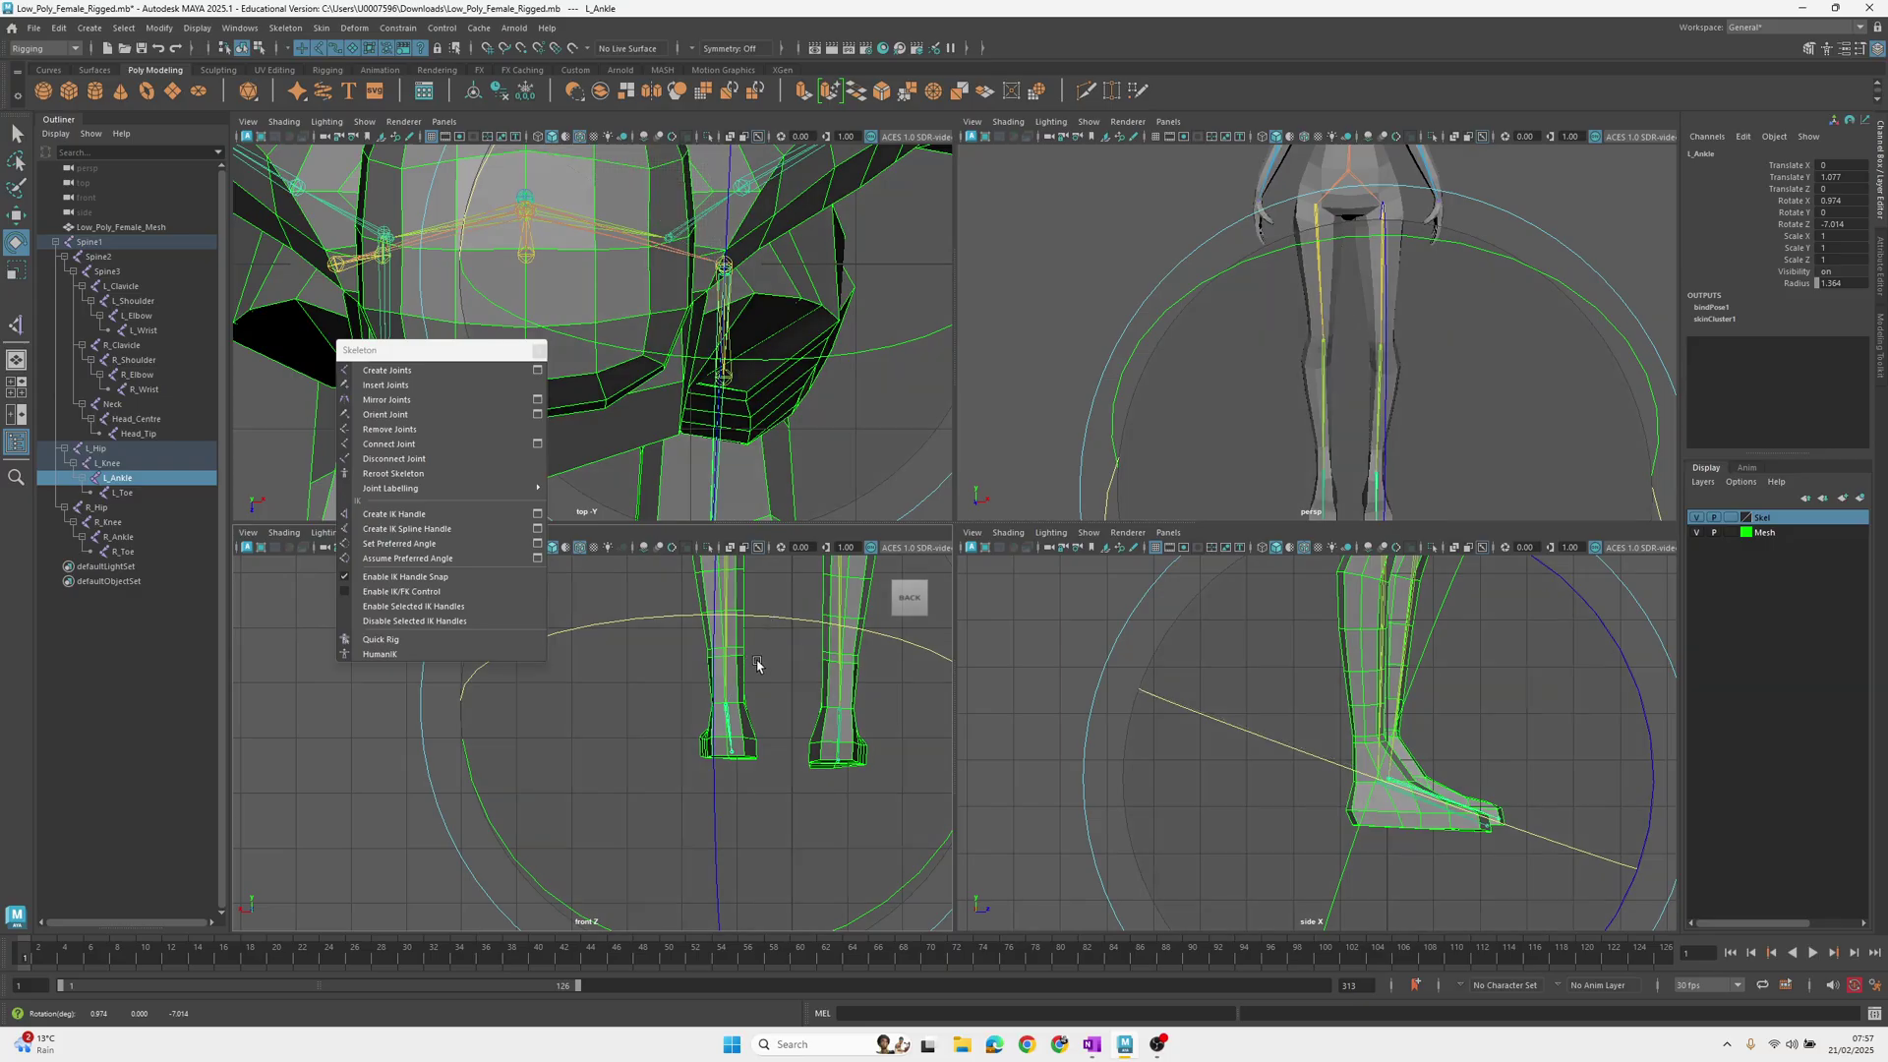
{"action": "key", "text": "q"}
Check the left leg's hip, knee and ankle alignment in the front, top and side views
{"action": "middle_click_drag", "start_coordinate": [746, 686], "coordinate": [742, 841], "text": "alt"}
{"action": "scroll", "coordinate": [678, 648], "scroll_direction": "down", "scroll_amount": 1}
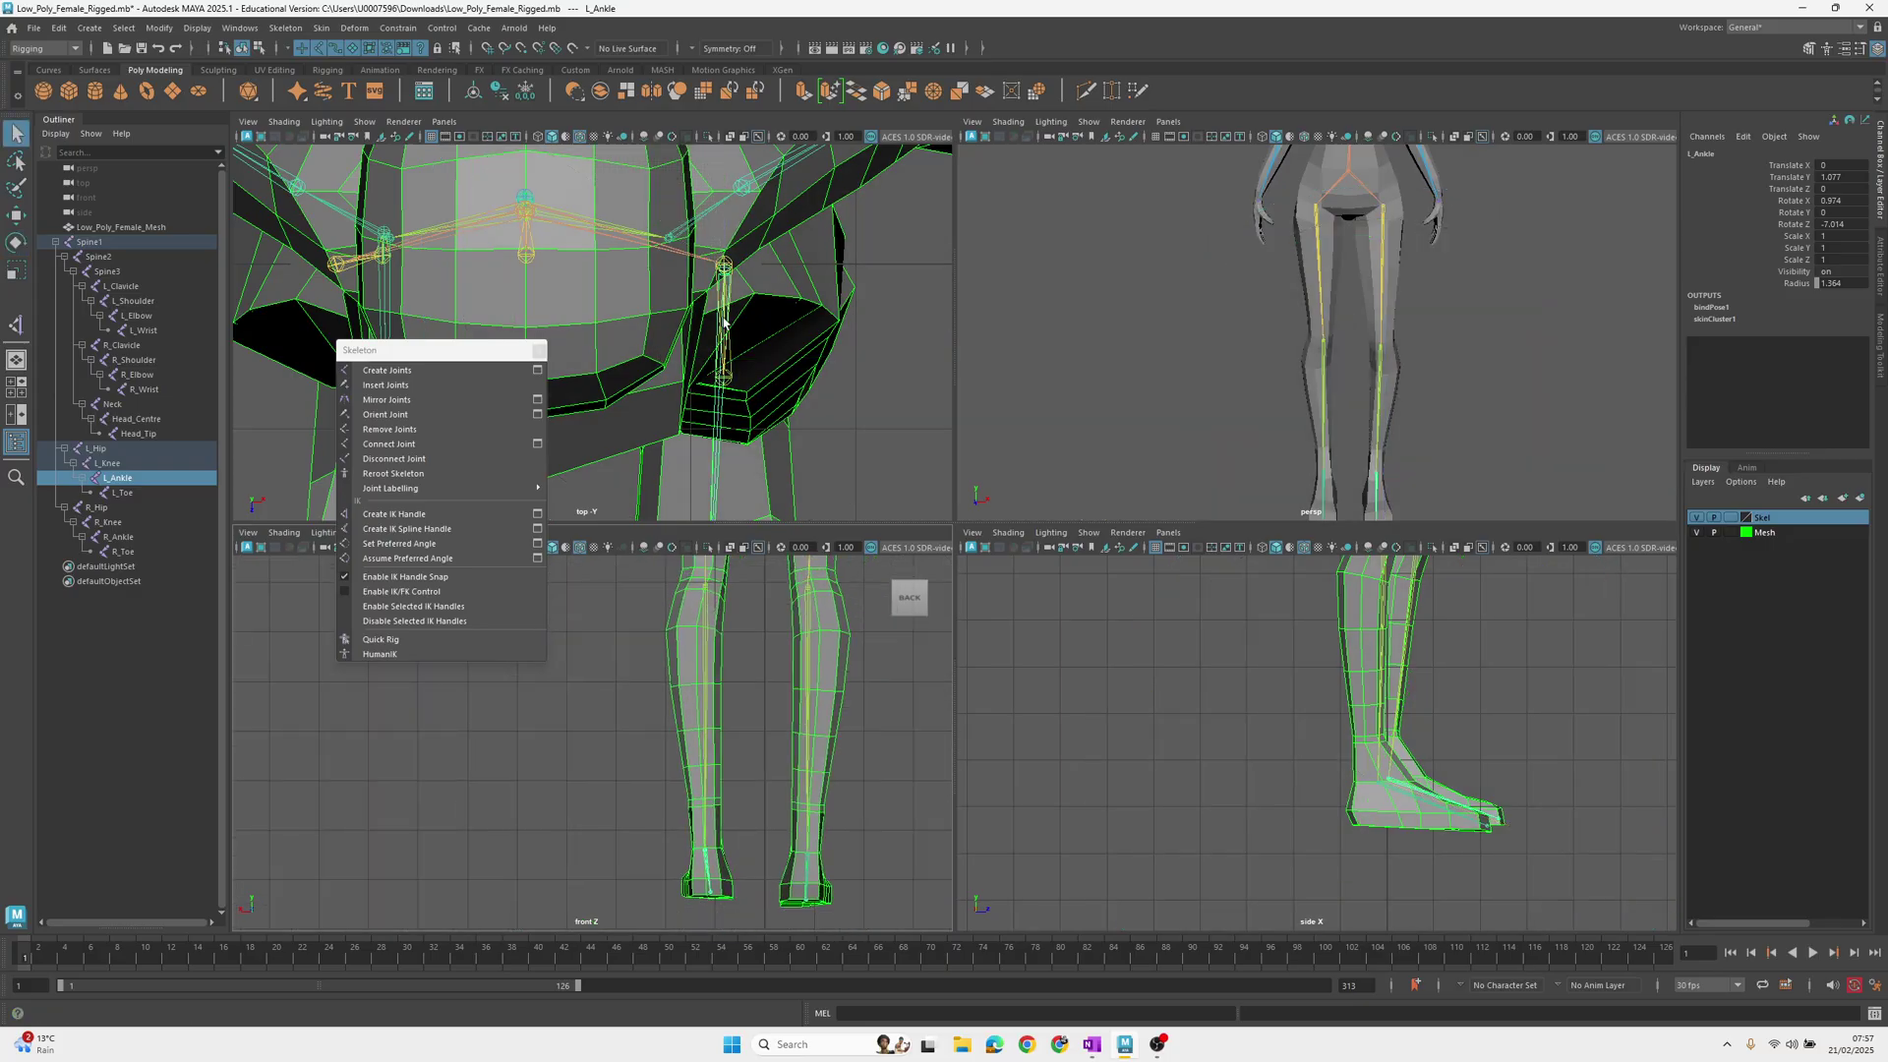
{"action": "middle_click_drag", "start_coordinate": [727, 442], "coordinate": [699, 351], "text": "alt"}
{"action": "key", "text": "e"}
{"action": "scroll", "coordinate": [747, 432], "scroll_direction": "down", "scroll_amount": 3}
{"action": "right_click_drag", "start_coordinate": [699, 352], "coordinate": [876, 455], "text": "alt"}
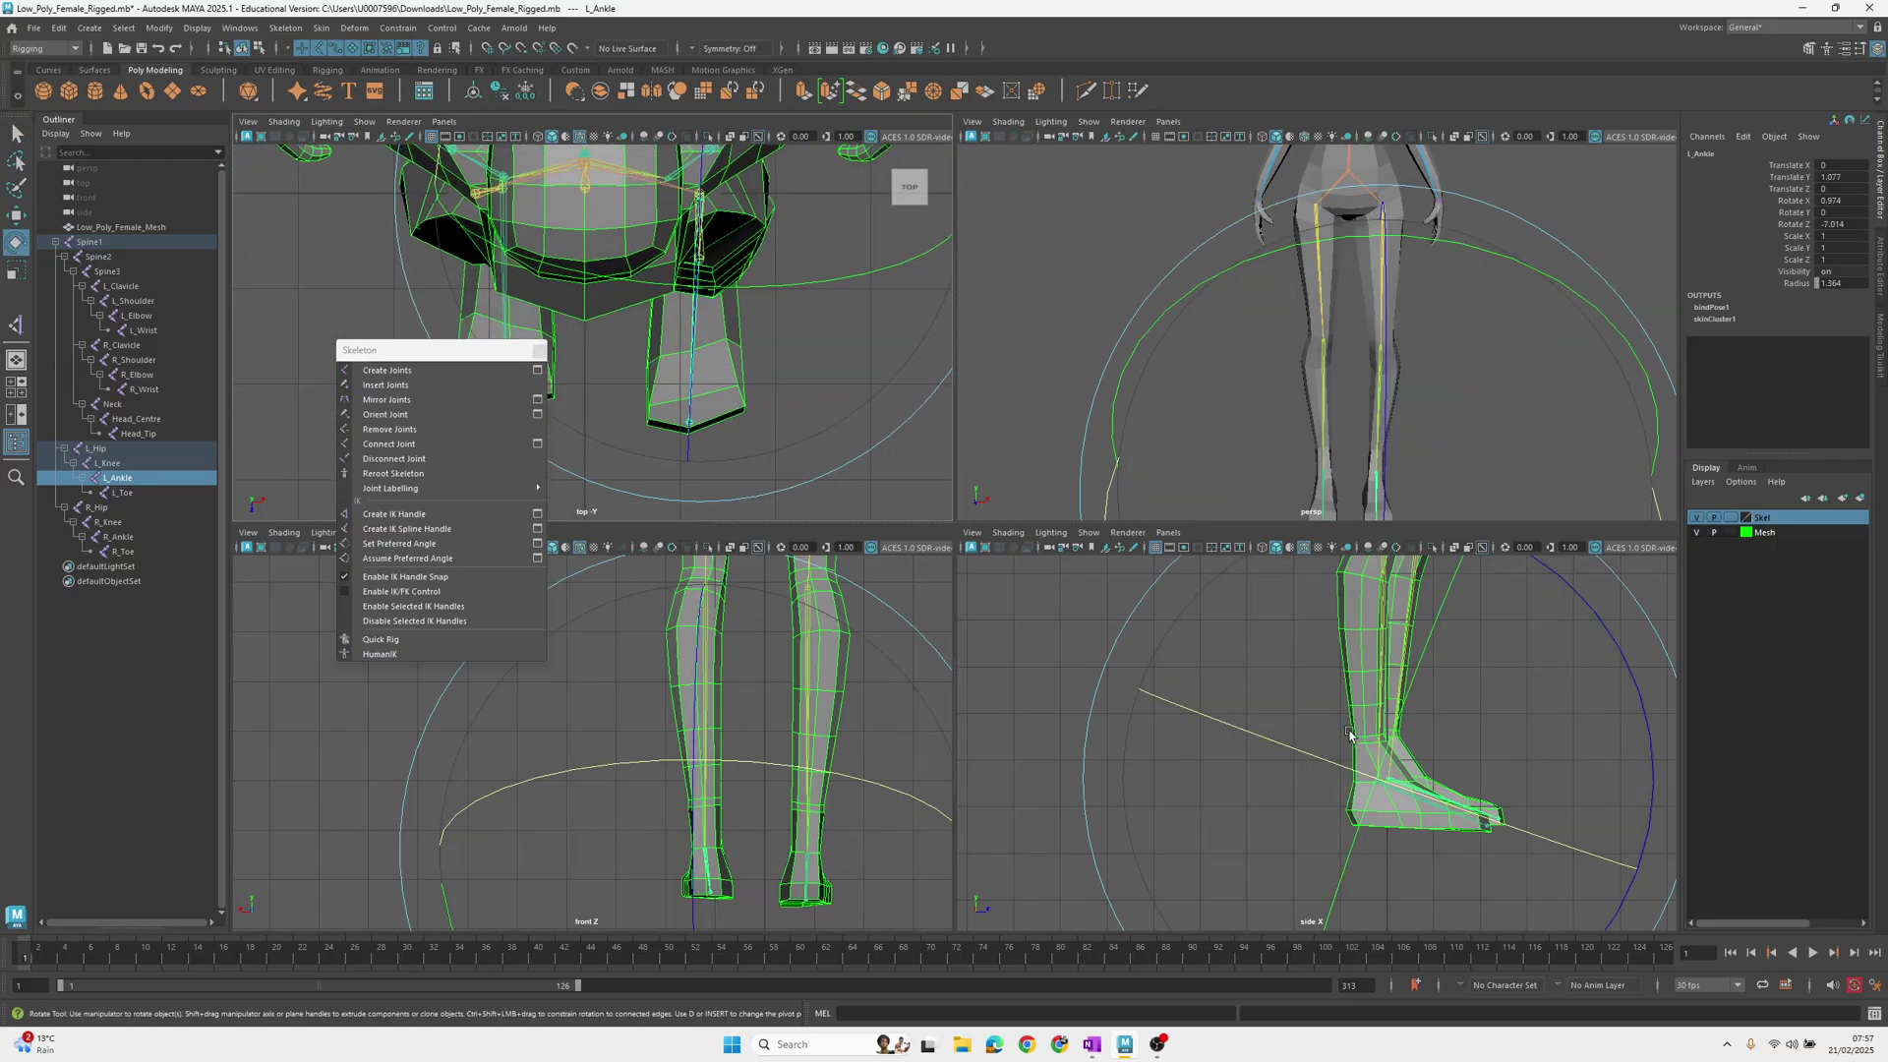
{"action": "key", "text": "space"}
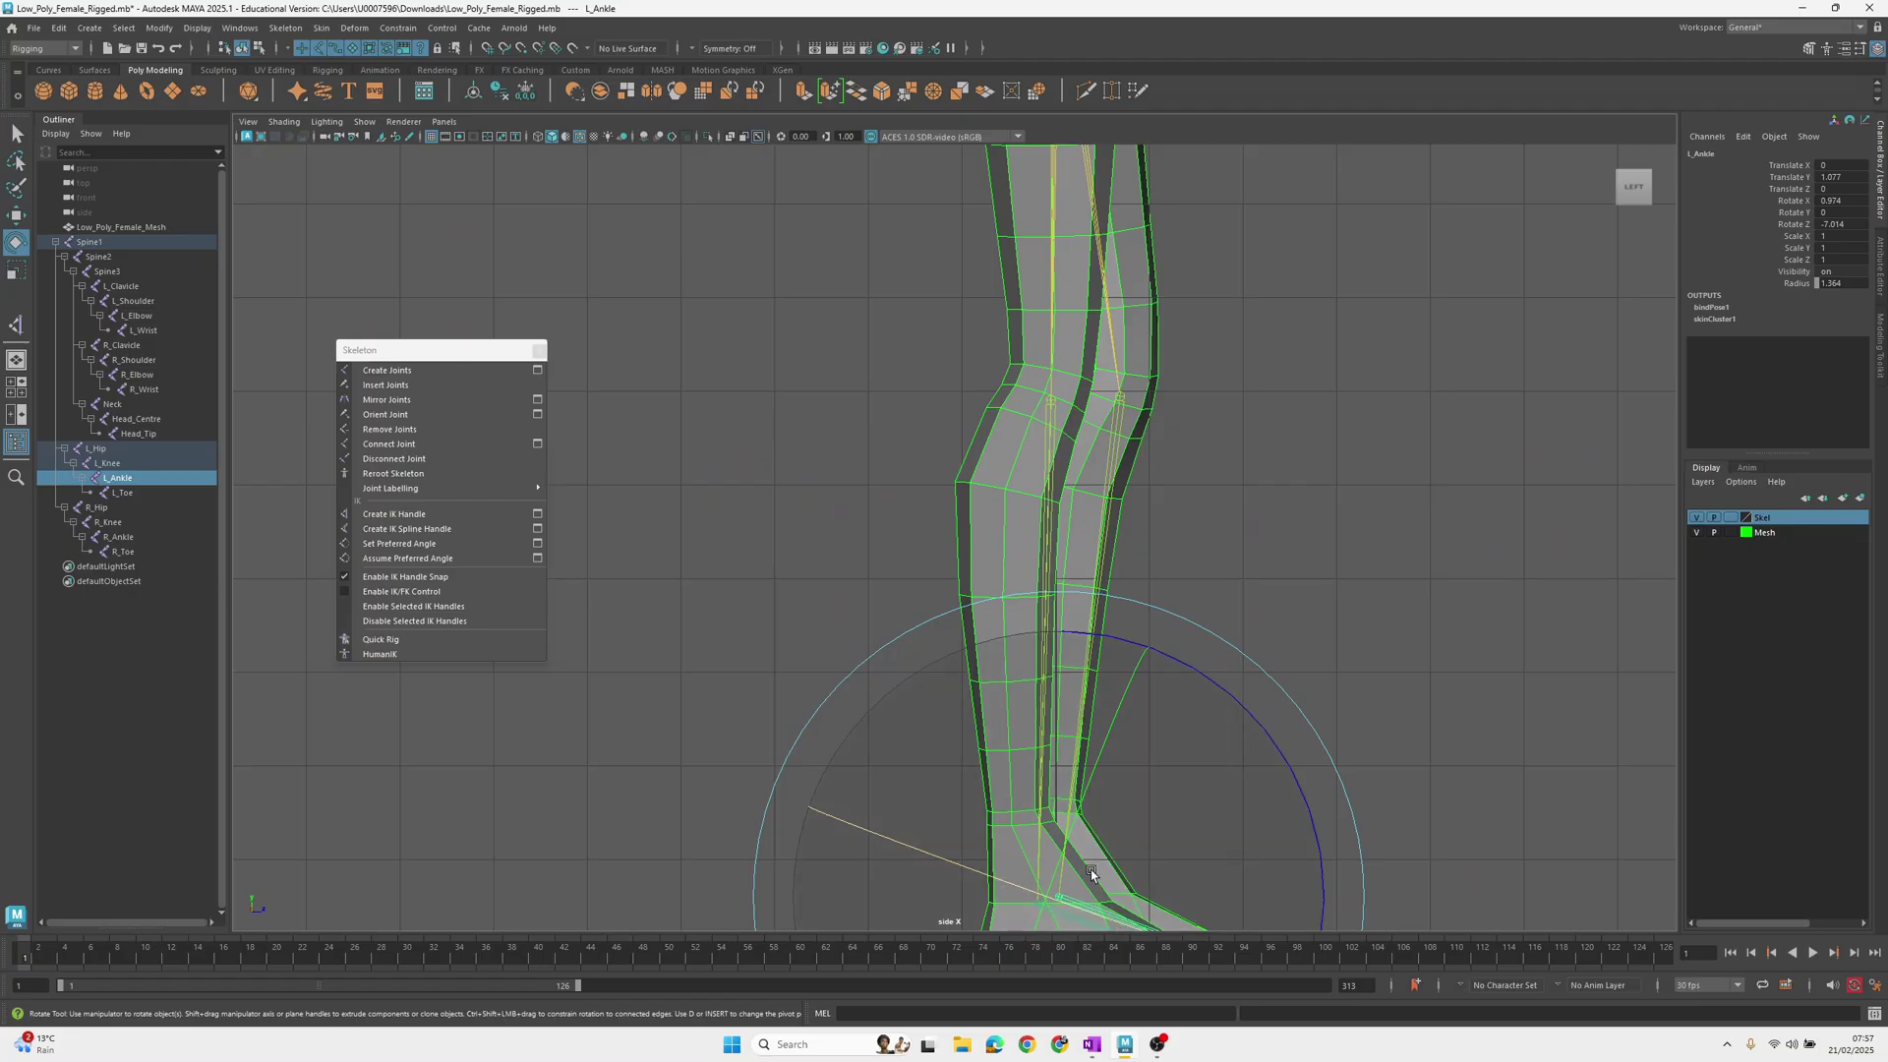
{"action": "middle_click_drag", "start_coordinate": [1089, 865], "coordinate": [1096, 705], "text": "alt"}
{"action": "middle_click_drag", "start_coordinate": [1263, 342], "coordinate": [1205, 730], "text": "alt"}
{"action": "left_click", "coordinate": [1036, 349]}
{"action": "middle_click_drag", "start_coordinate": [1108, 573], "coordinate": [1121, 401], "text": "alt"}
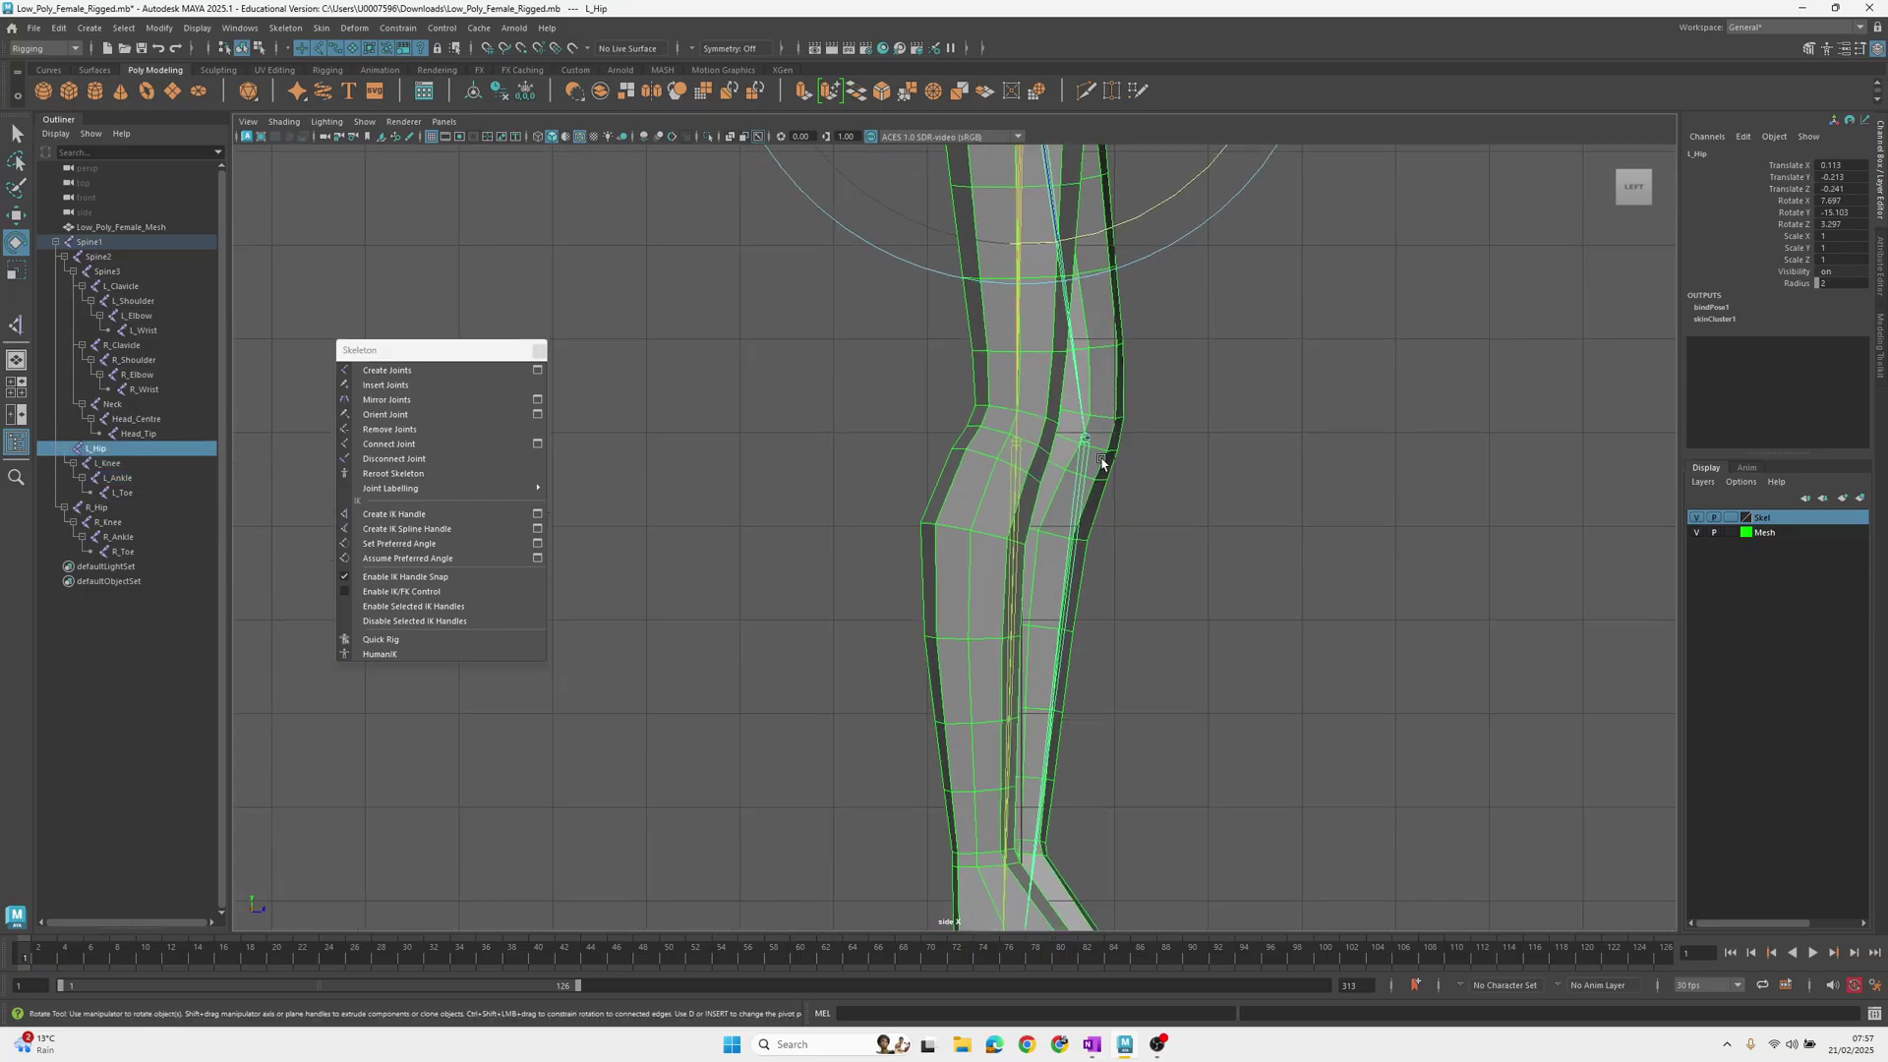
{"action": "key", "text": "q"}
{"action": "left_click", "coordinate": [1089, 462]}
{"action": "middle_click_drag", "start_coordinate": [1141, 541], "coordinate": [1177, 343], "text": "alt"}
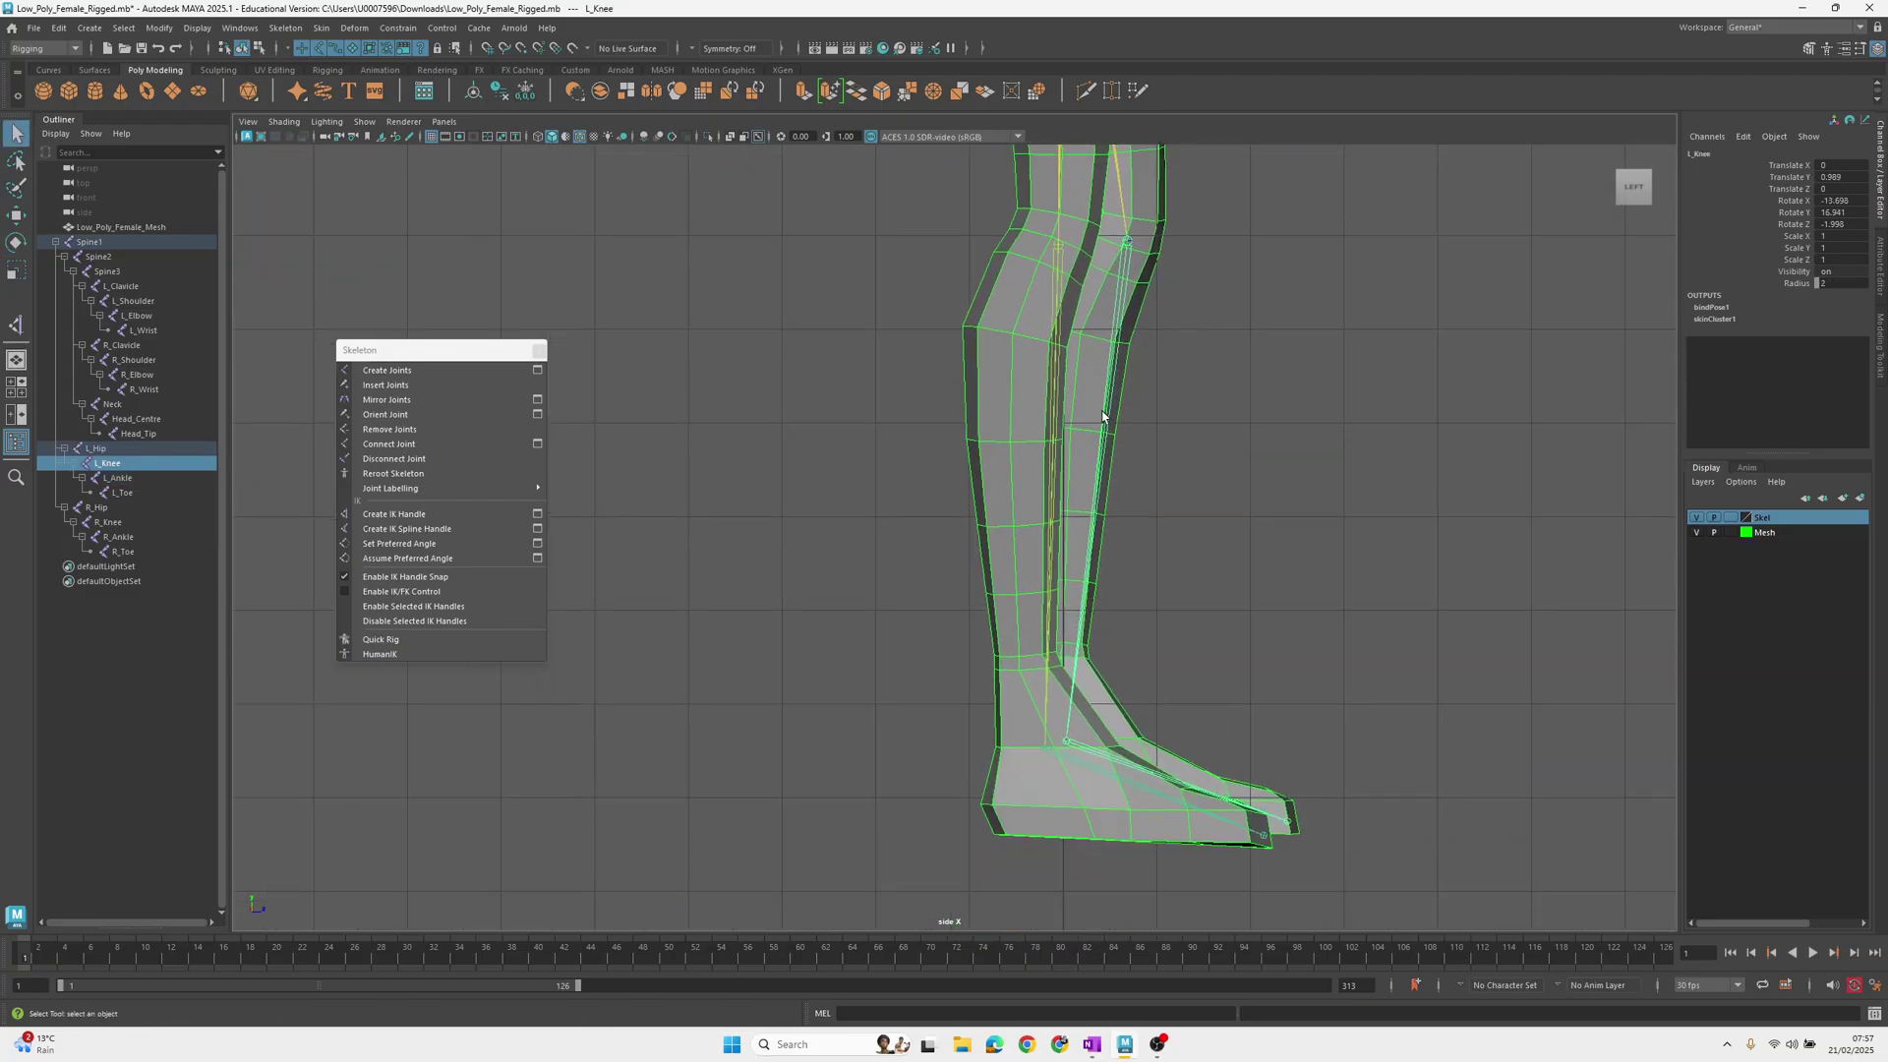
{"action": "left_click", "coordinate": [1068, 740]}
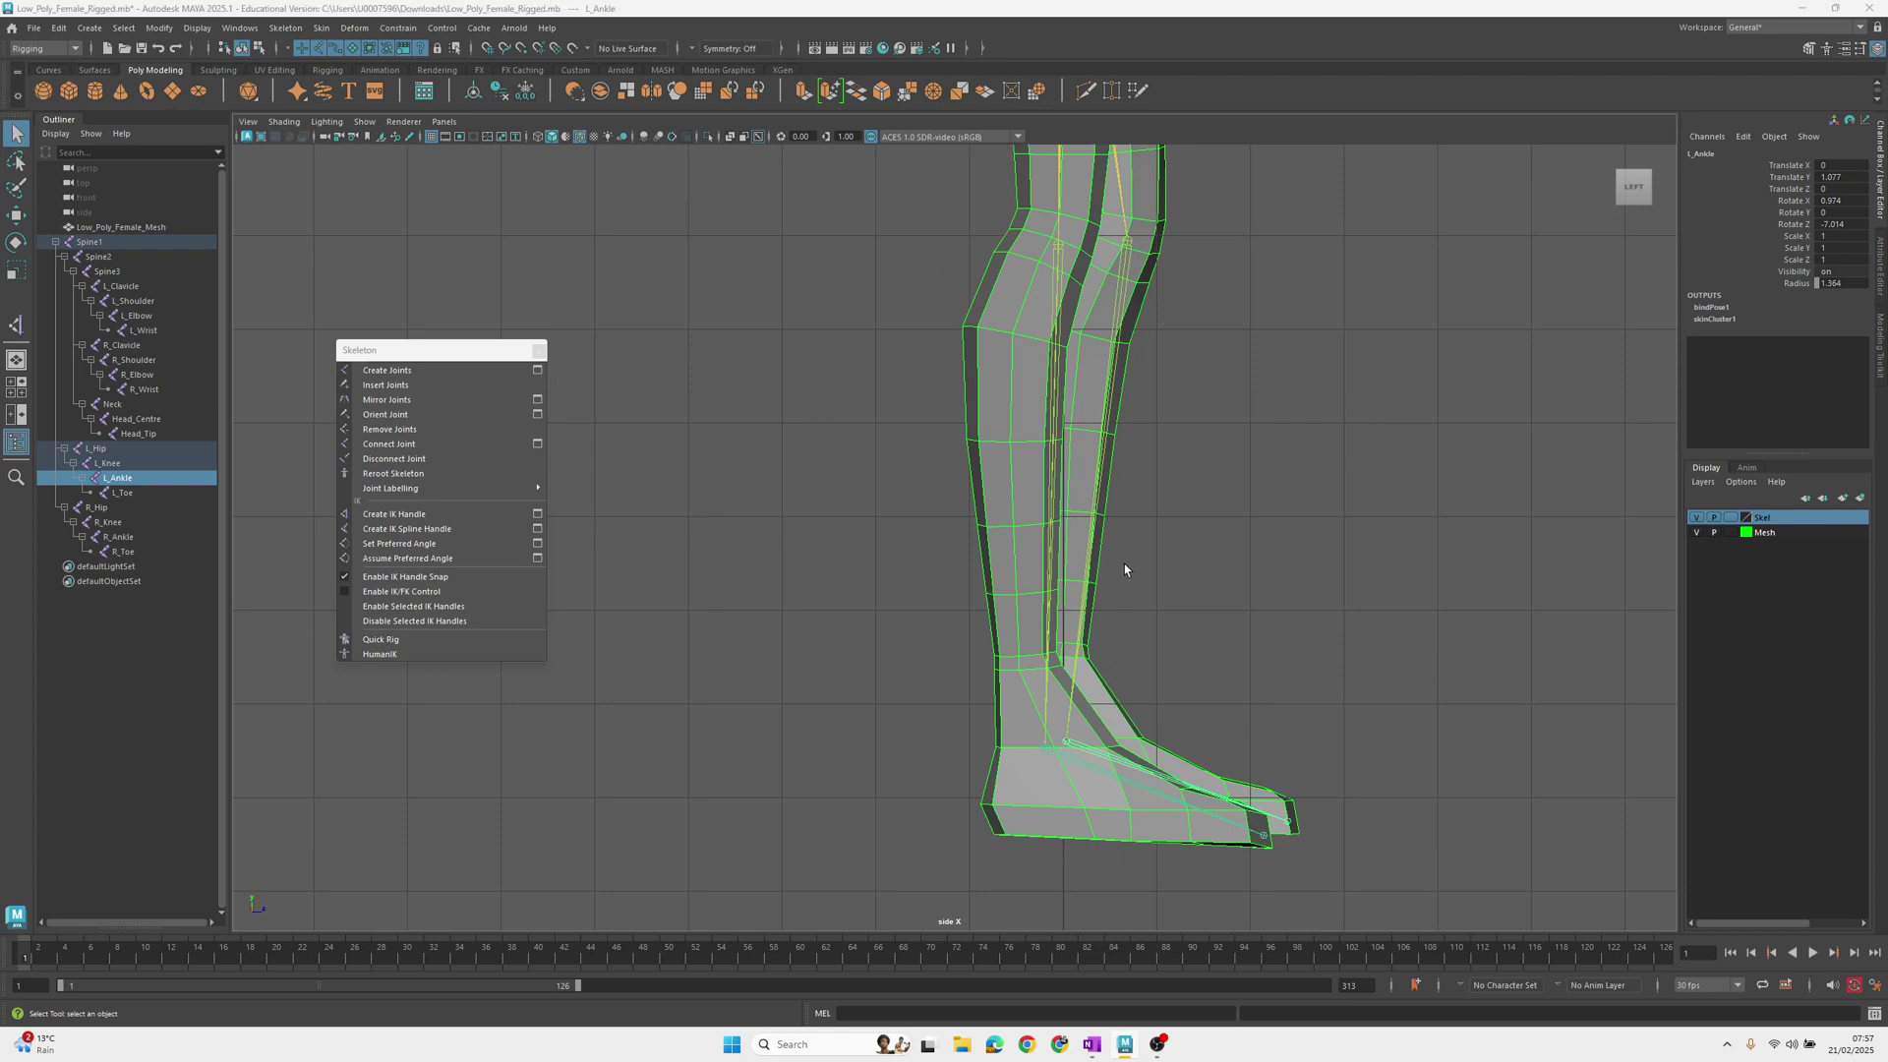
Compare the left leg's bend with the right leg in the top, front, side and perspective views
{"action": "key", "text": "space"}
{"action": "right_click_drag", "start_coordinate": [723, 377], "coordinate": [795, 362], "text": "alt"}
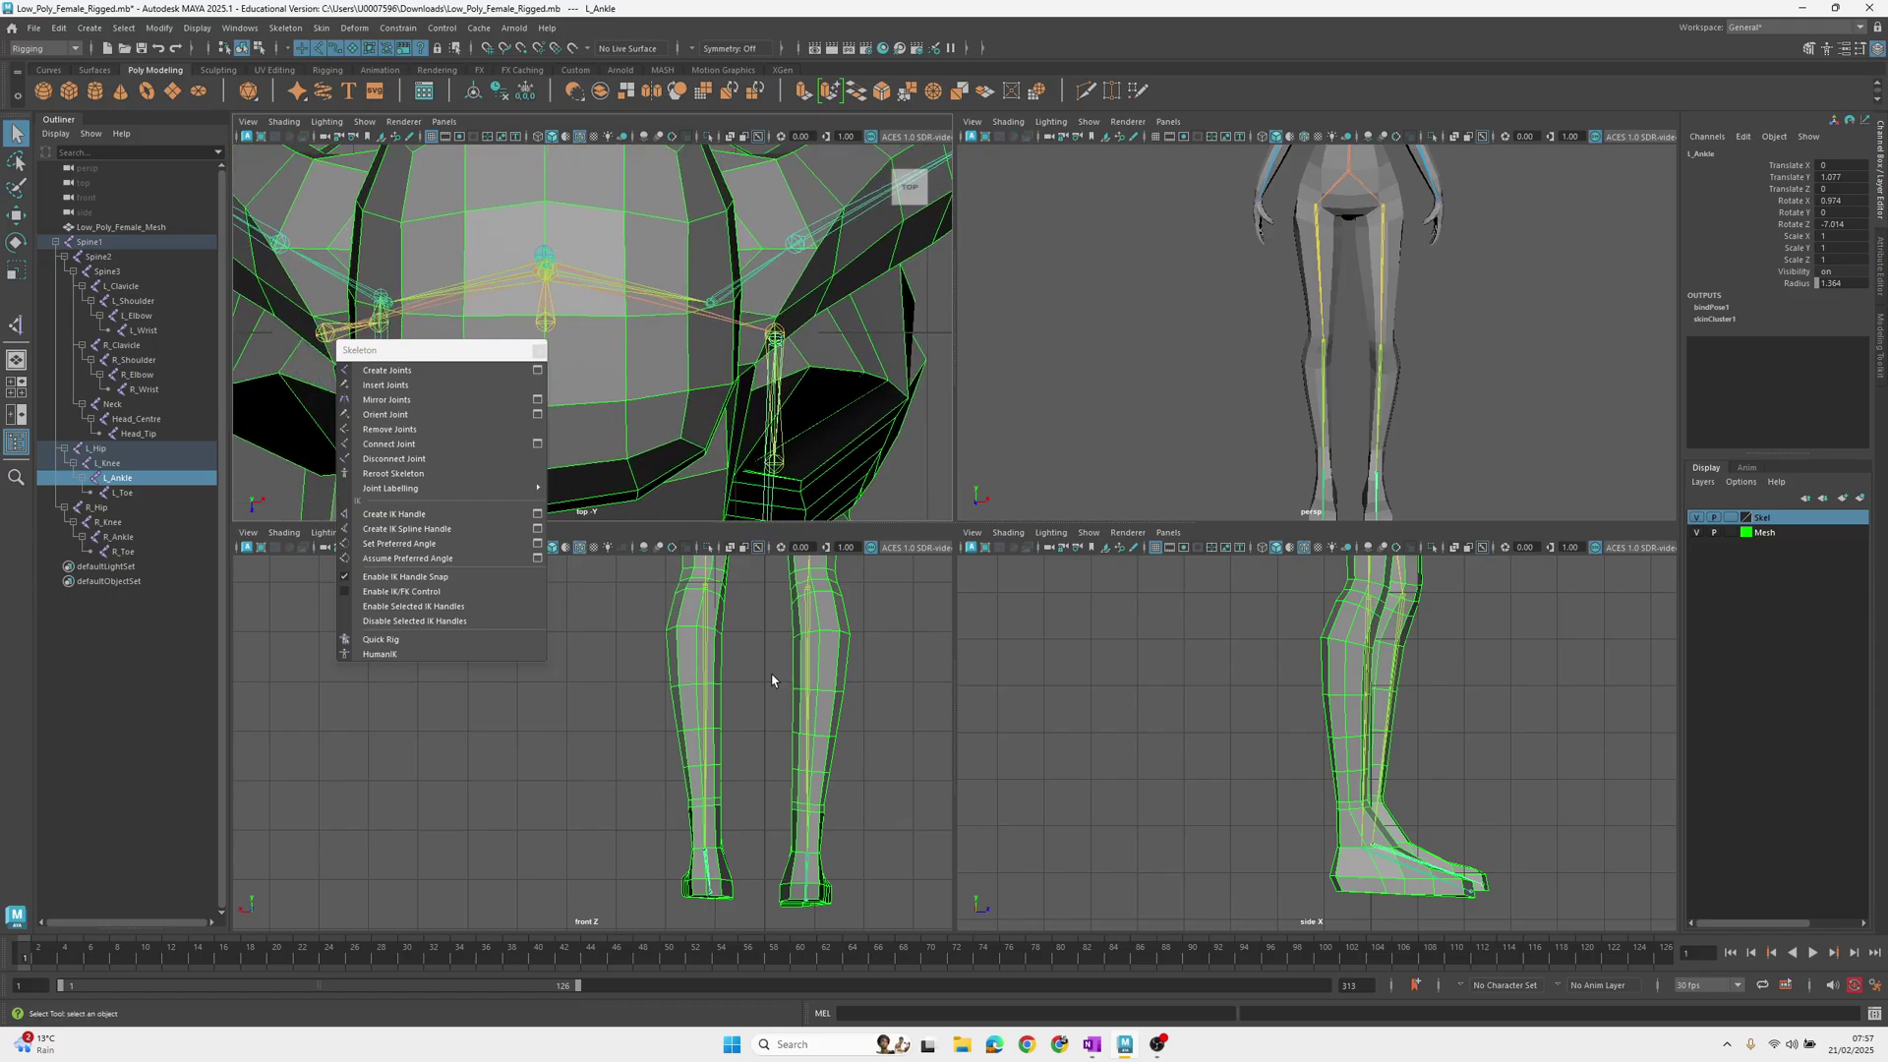
{"action": "right_click_drag", "start_coordinate": [775, 699], "coordinate": [560, 782], "text": "alt"}
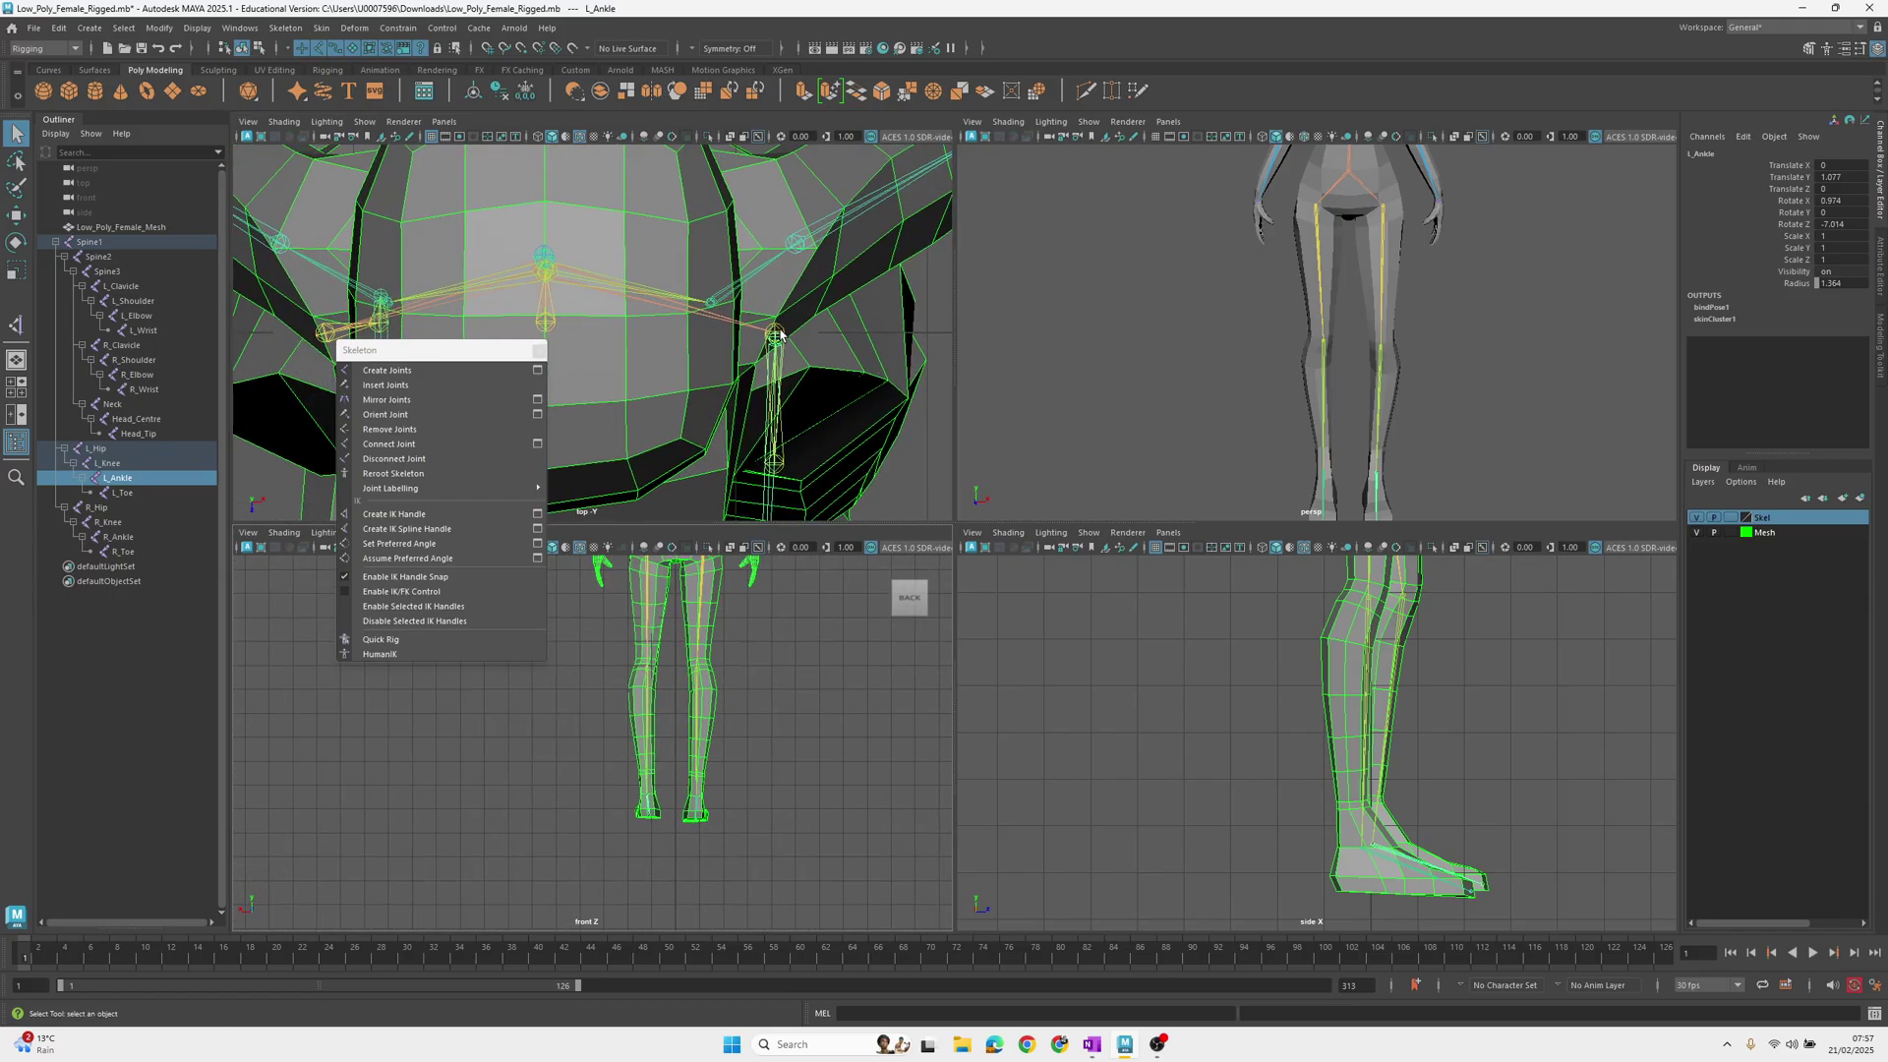
{"action": "key", "text": "space"}
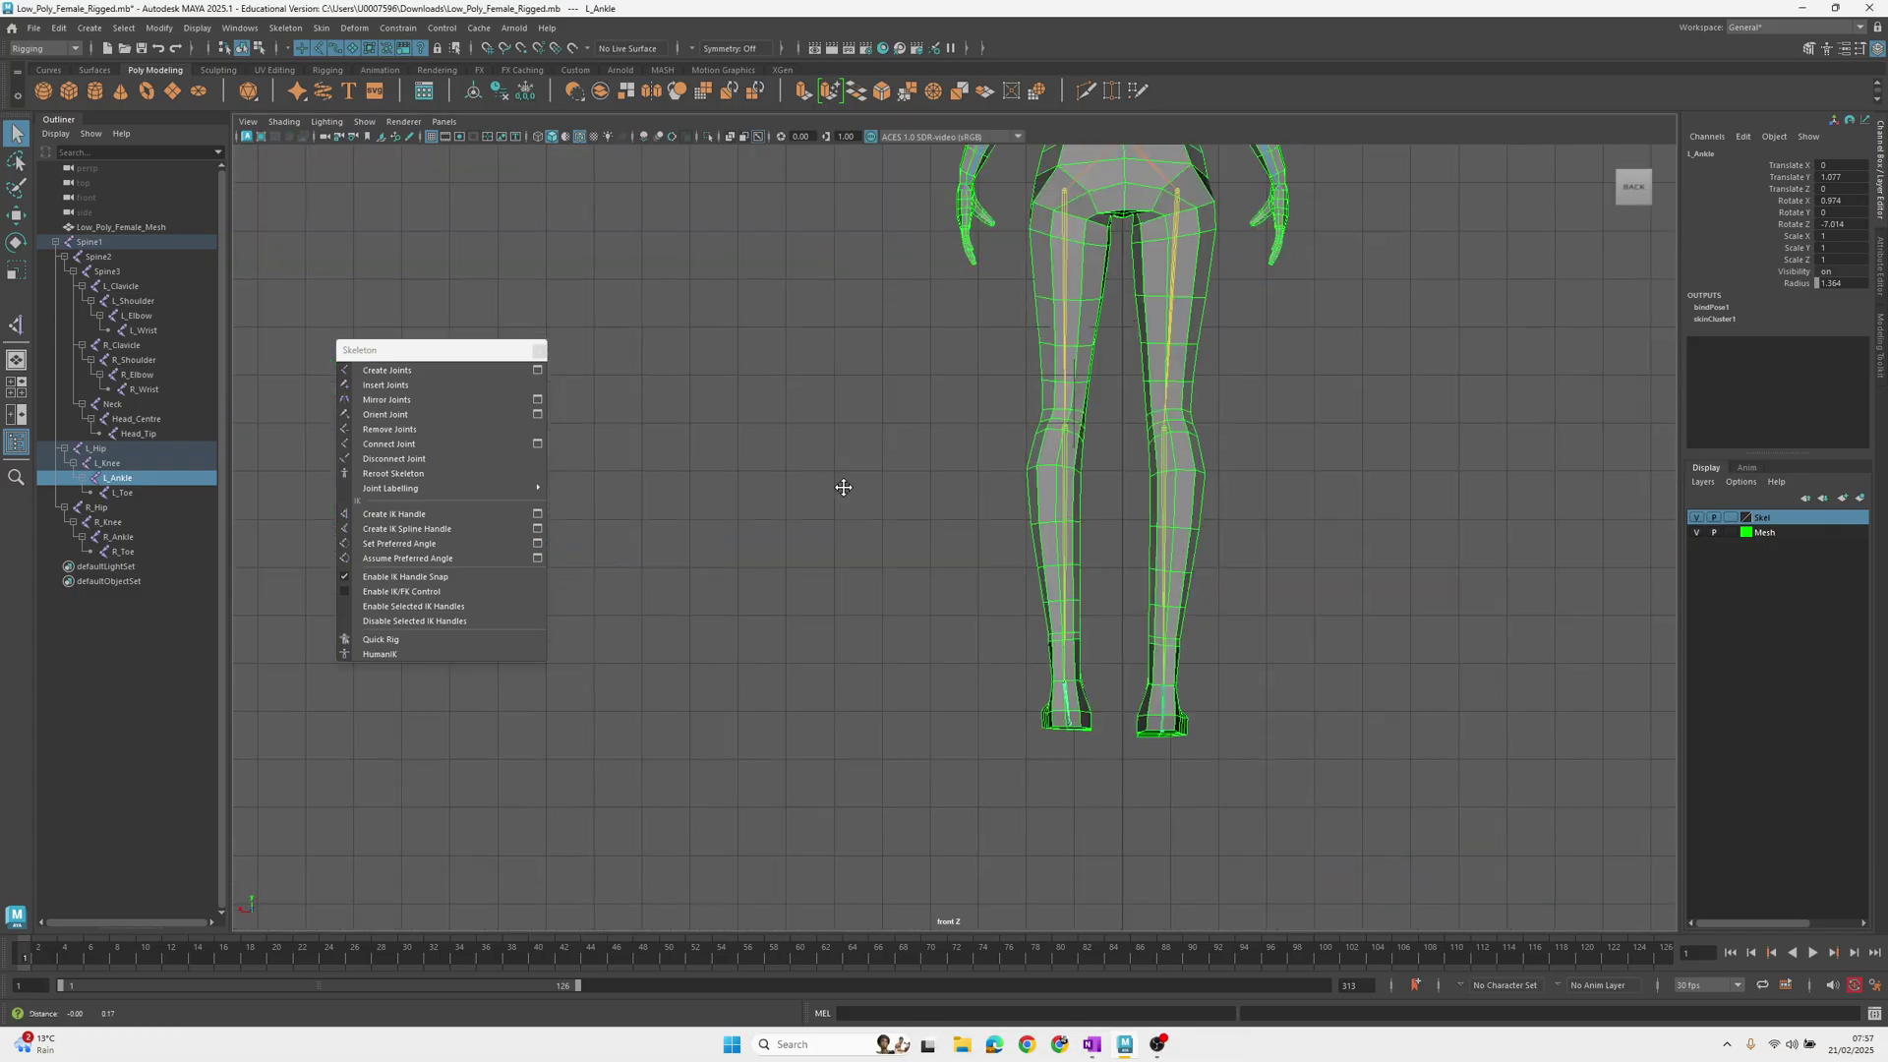
{"action": "middle_click_drag", "start_coordinate": [840, 526], "coordinate": [838, 538], "text": "alt"}
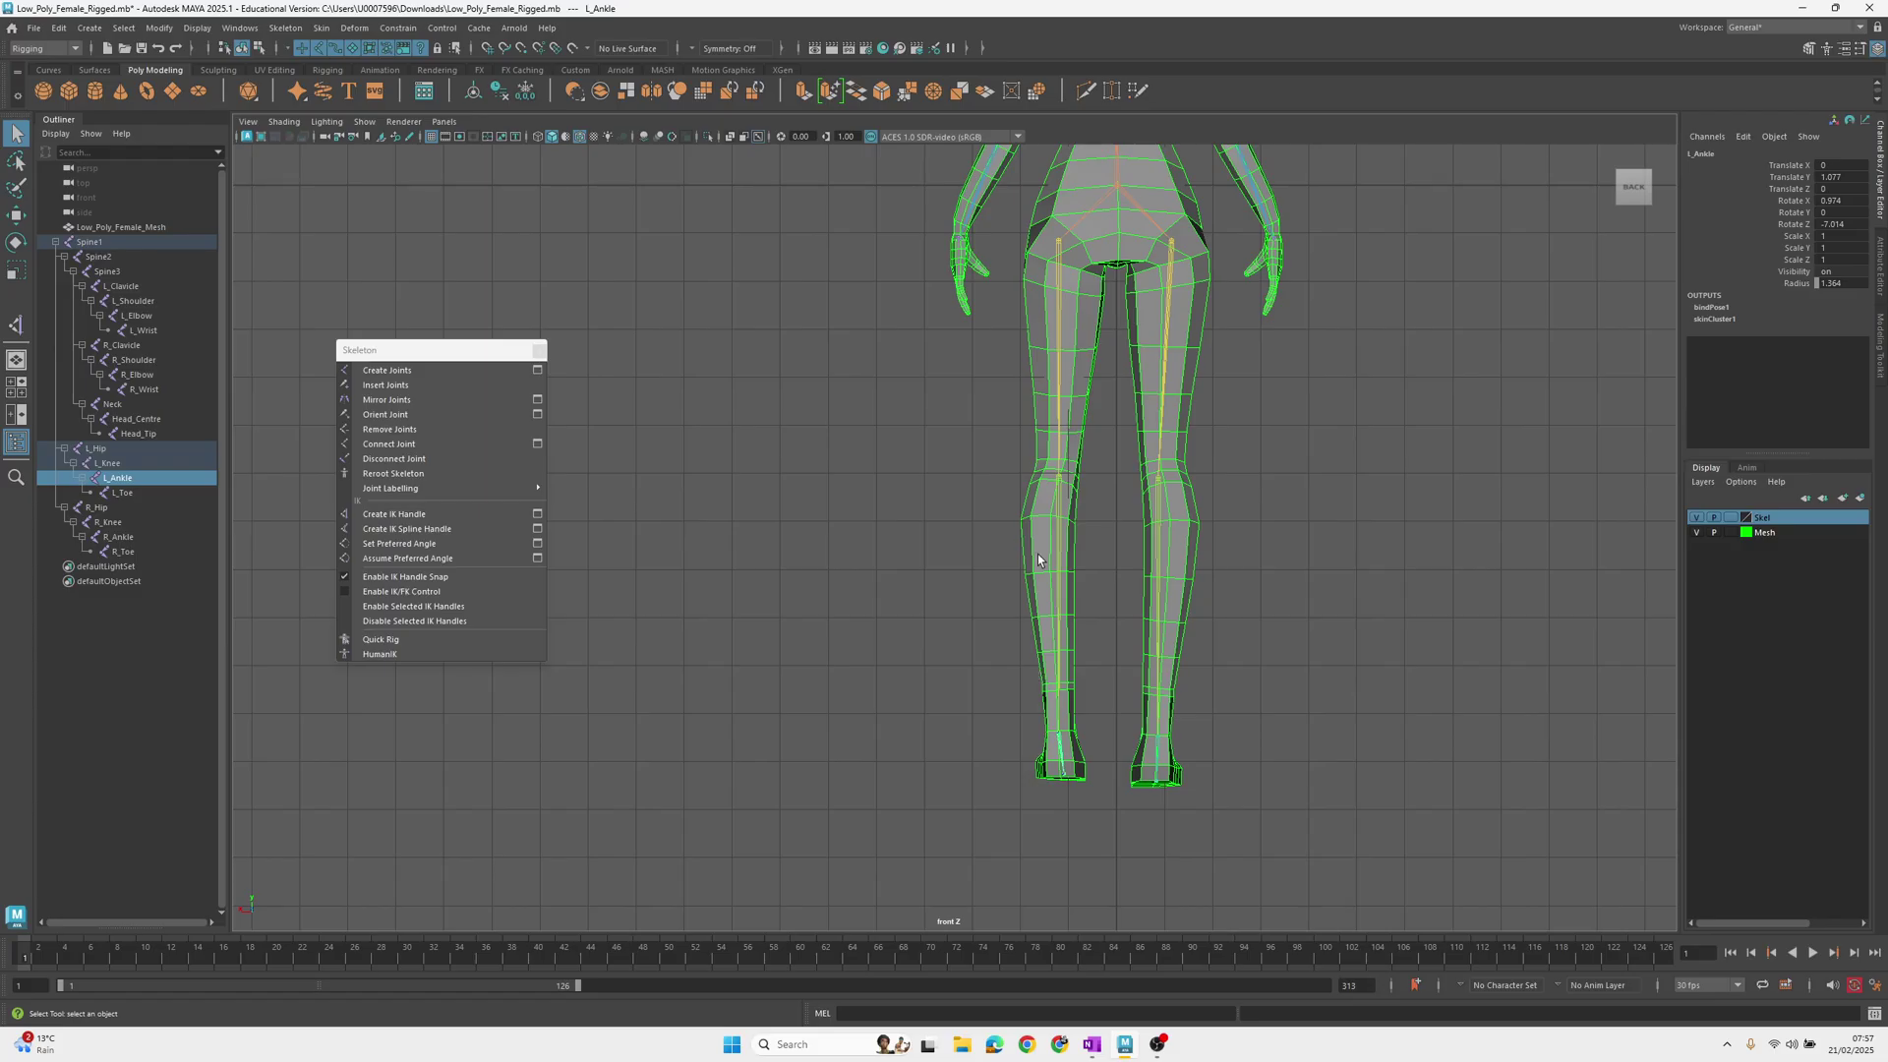
{"action": "key", "text": "space"}
{"action": "key", "text": "space"}
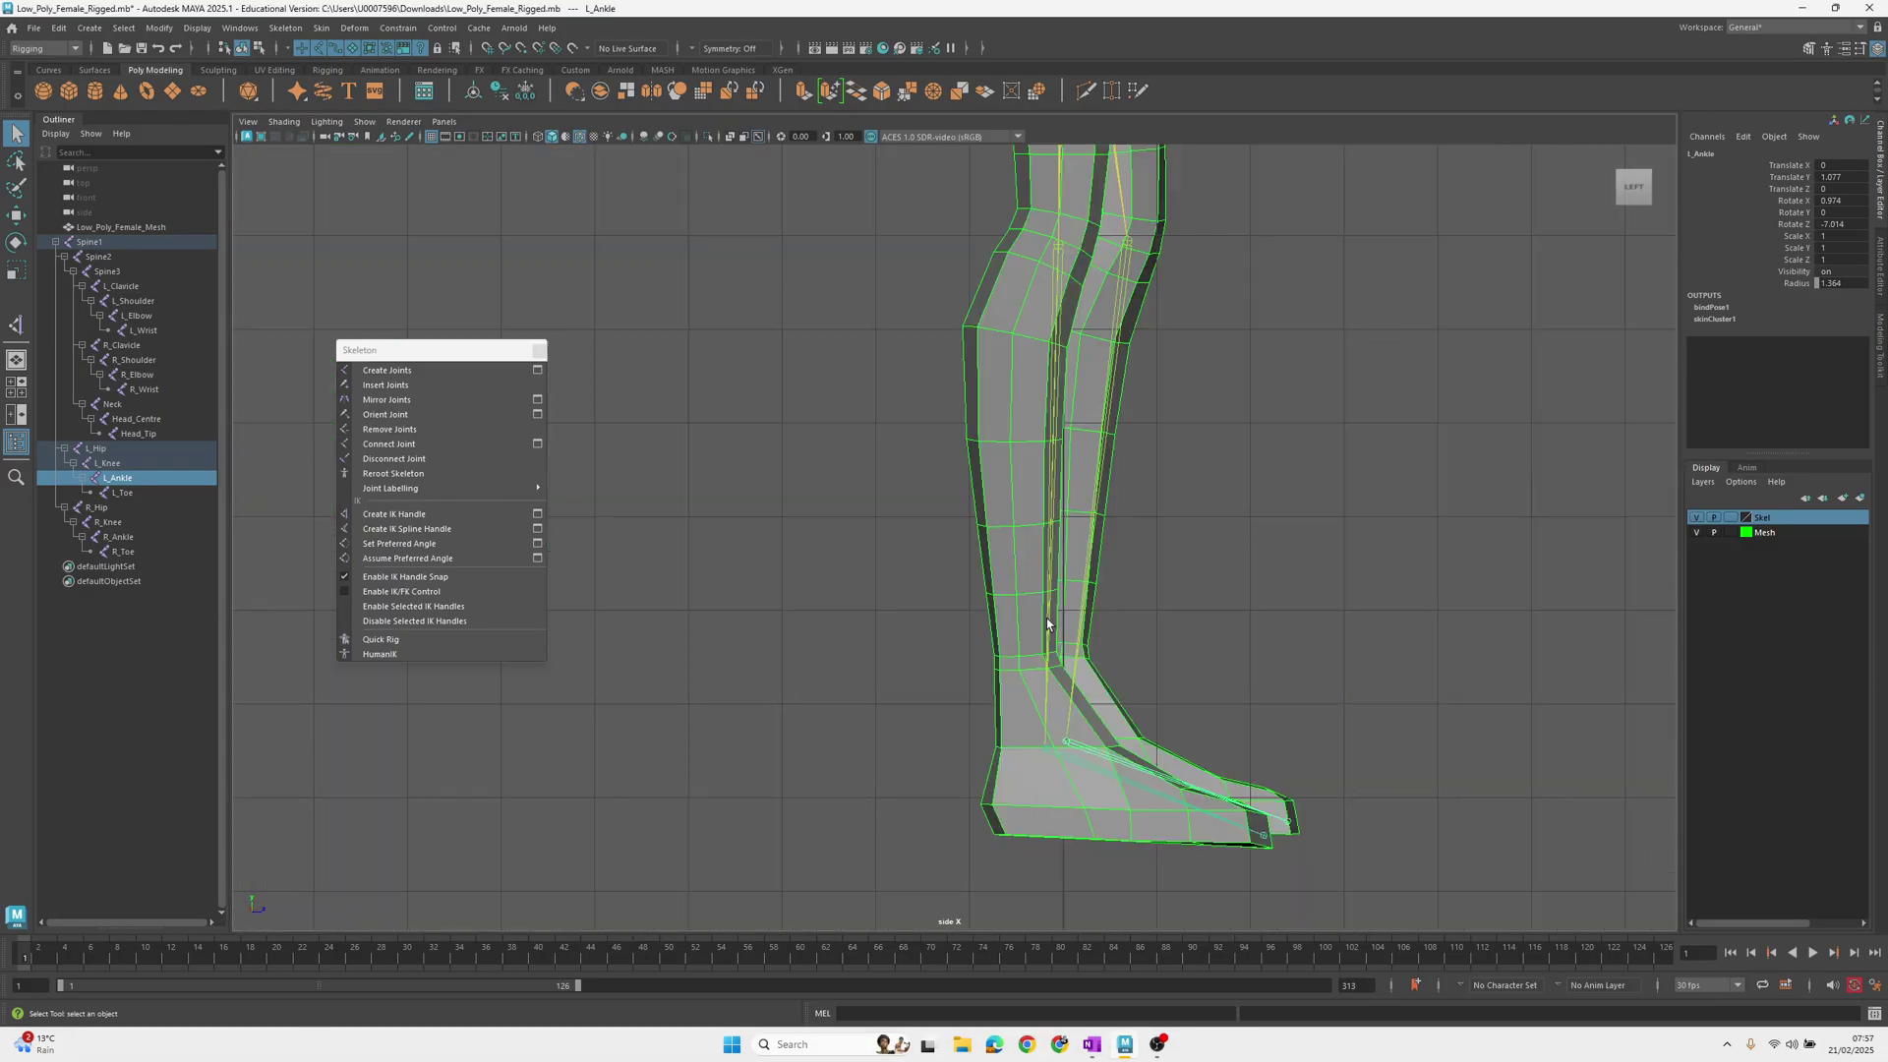
{"action": "middle_click_drag", "start_coordinate": [1026, 604], "coordinate": [1008, 843], "text": "alt"}
{"action": "scroll", "coordinate": [1357, 501], "scroll_direction": "down", "scroll_amount": 2}
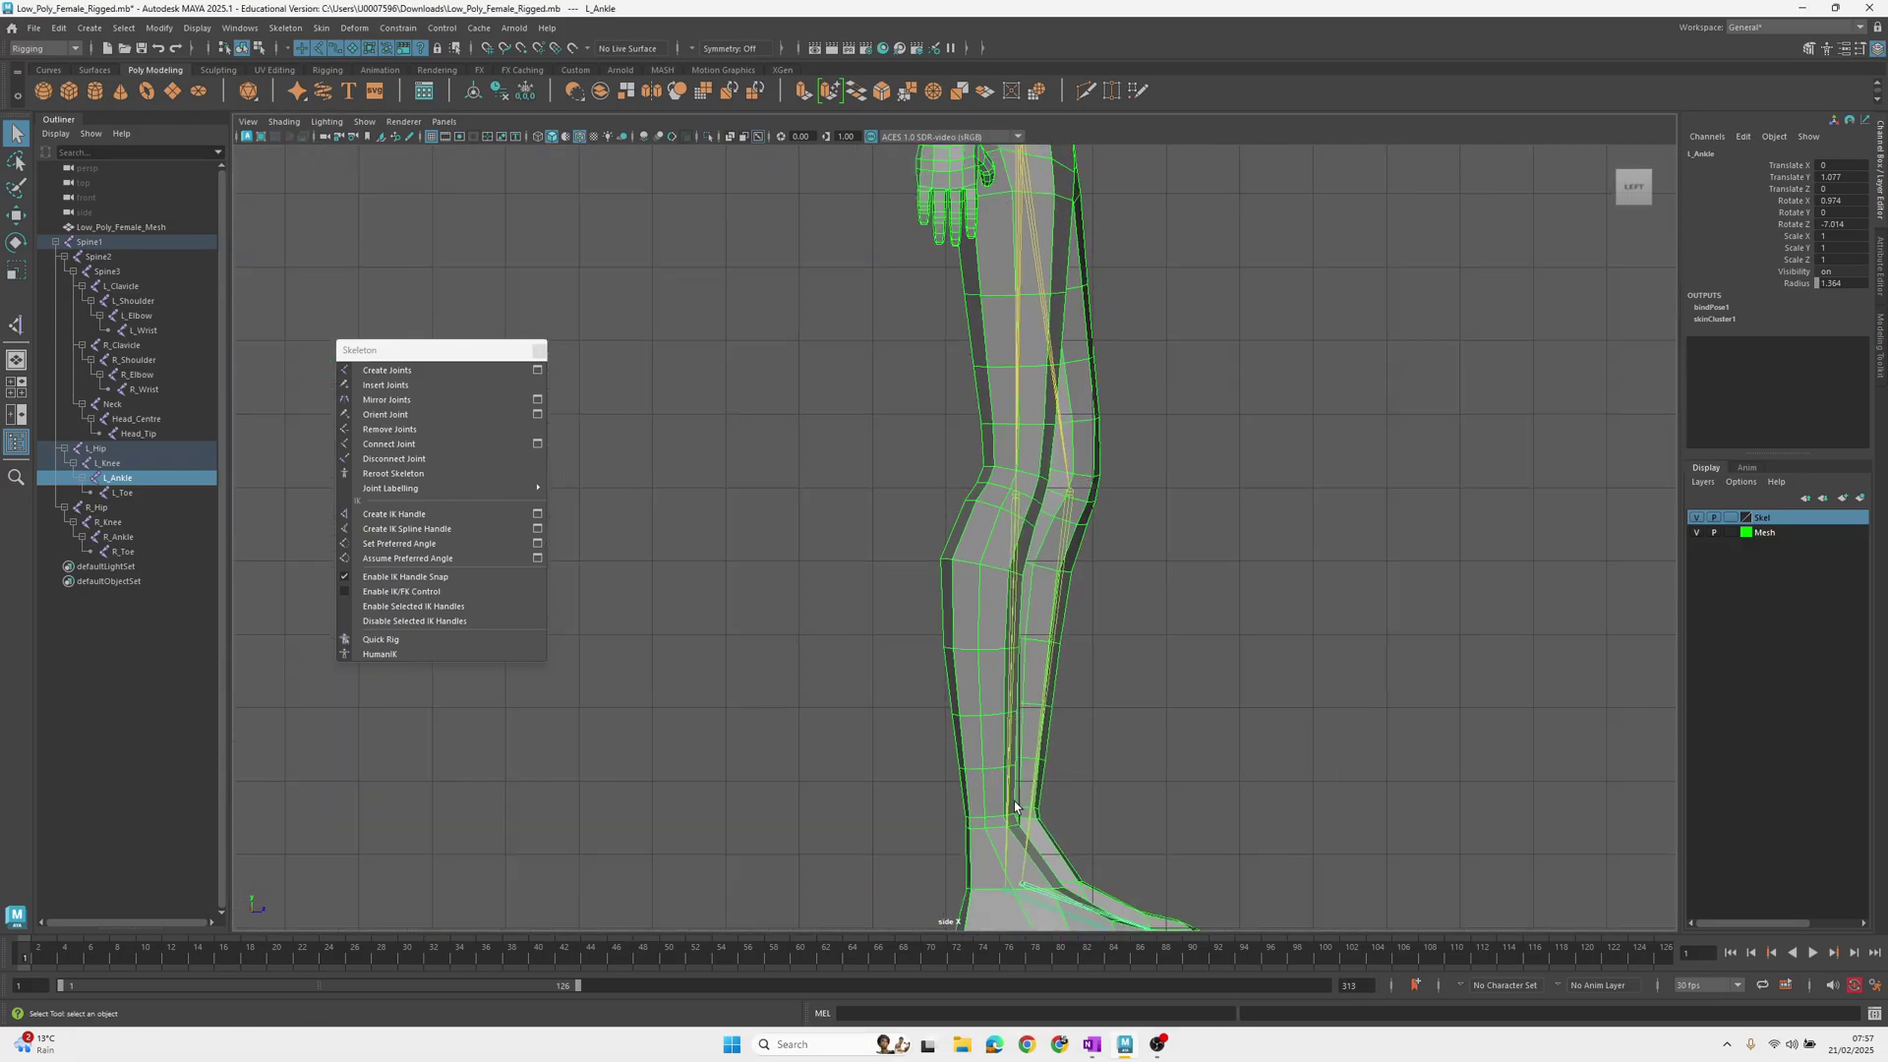
{"action": "key", "text": "space"}
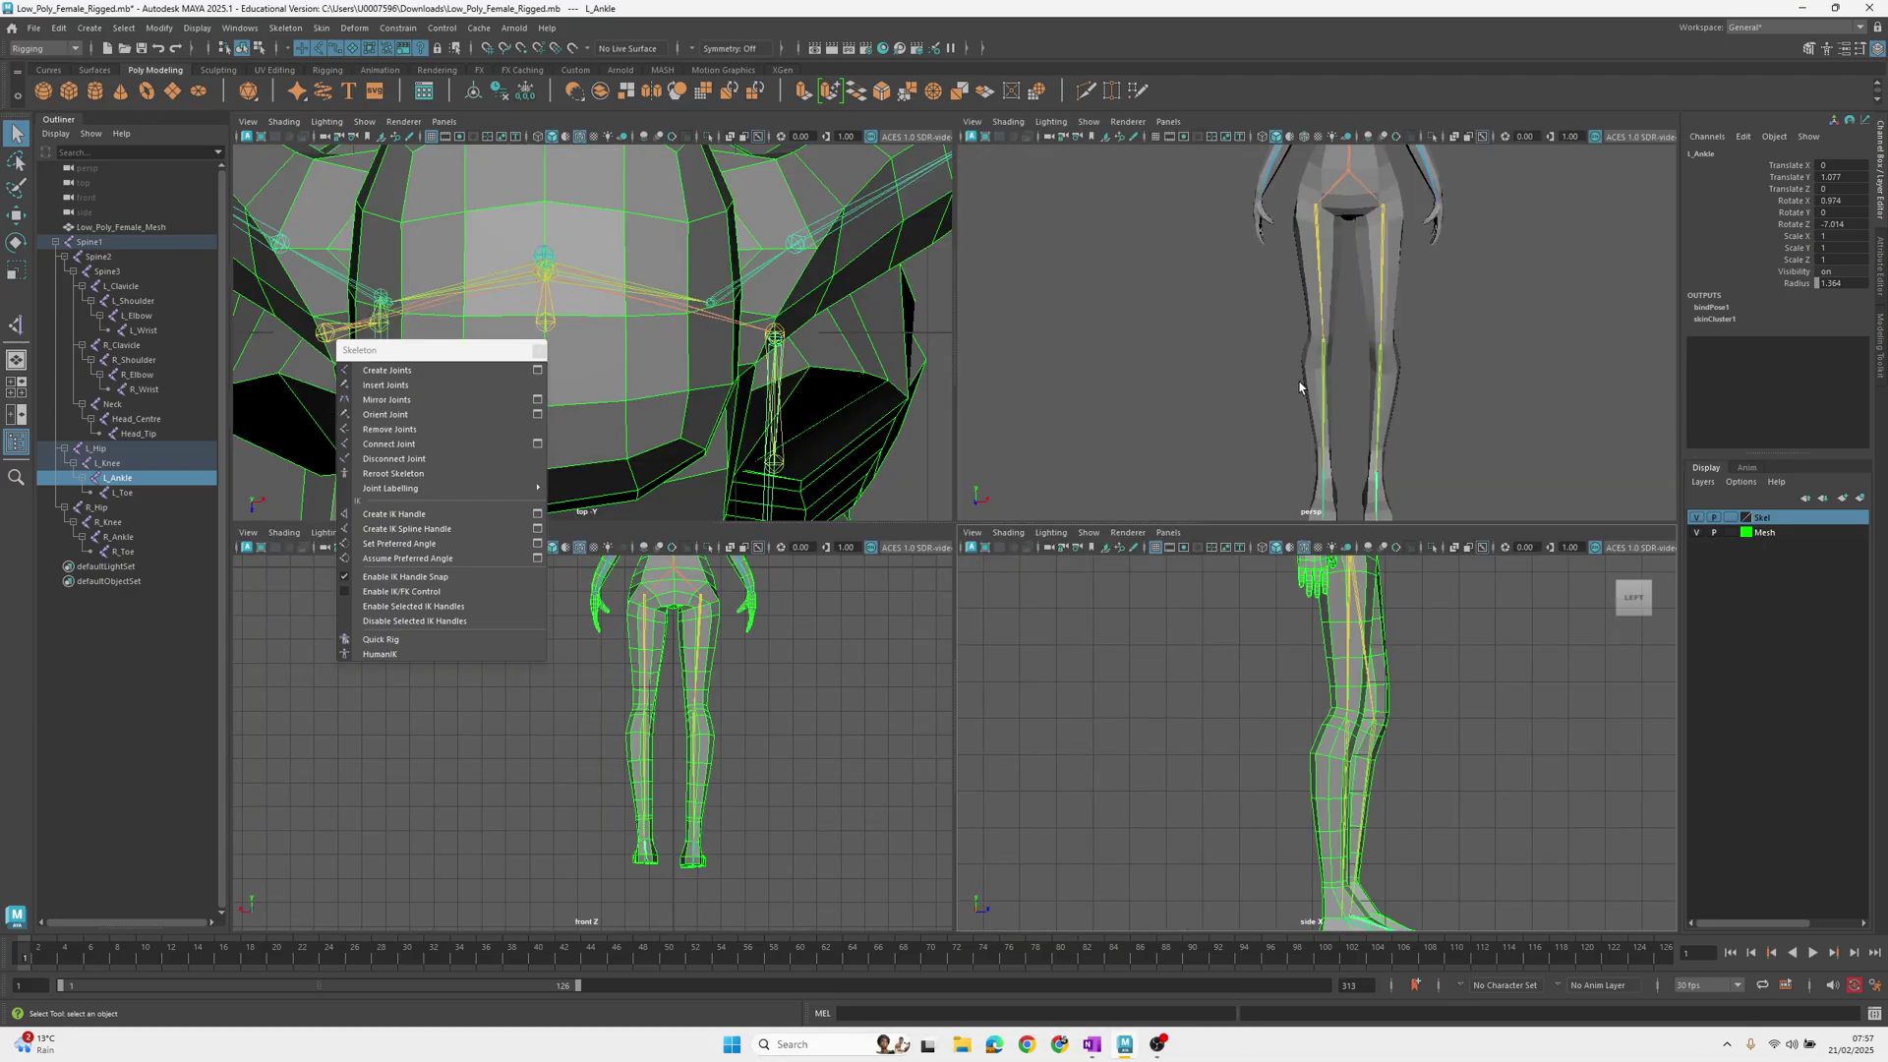
{"action": "left_click_drag", "start_coordinate": [1298, 388], "coordinate": [844, 360], "text": "alt"}
{"action": "key", "text": "space"}
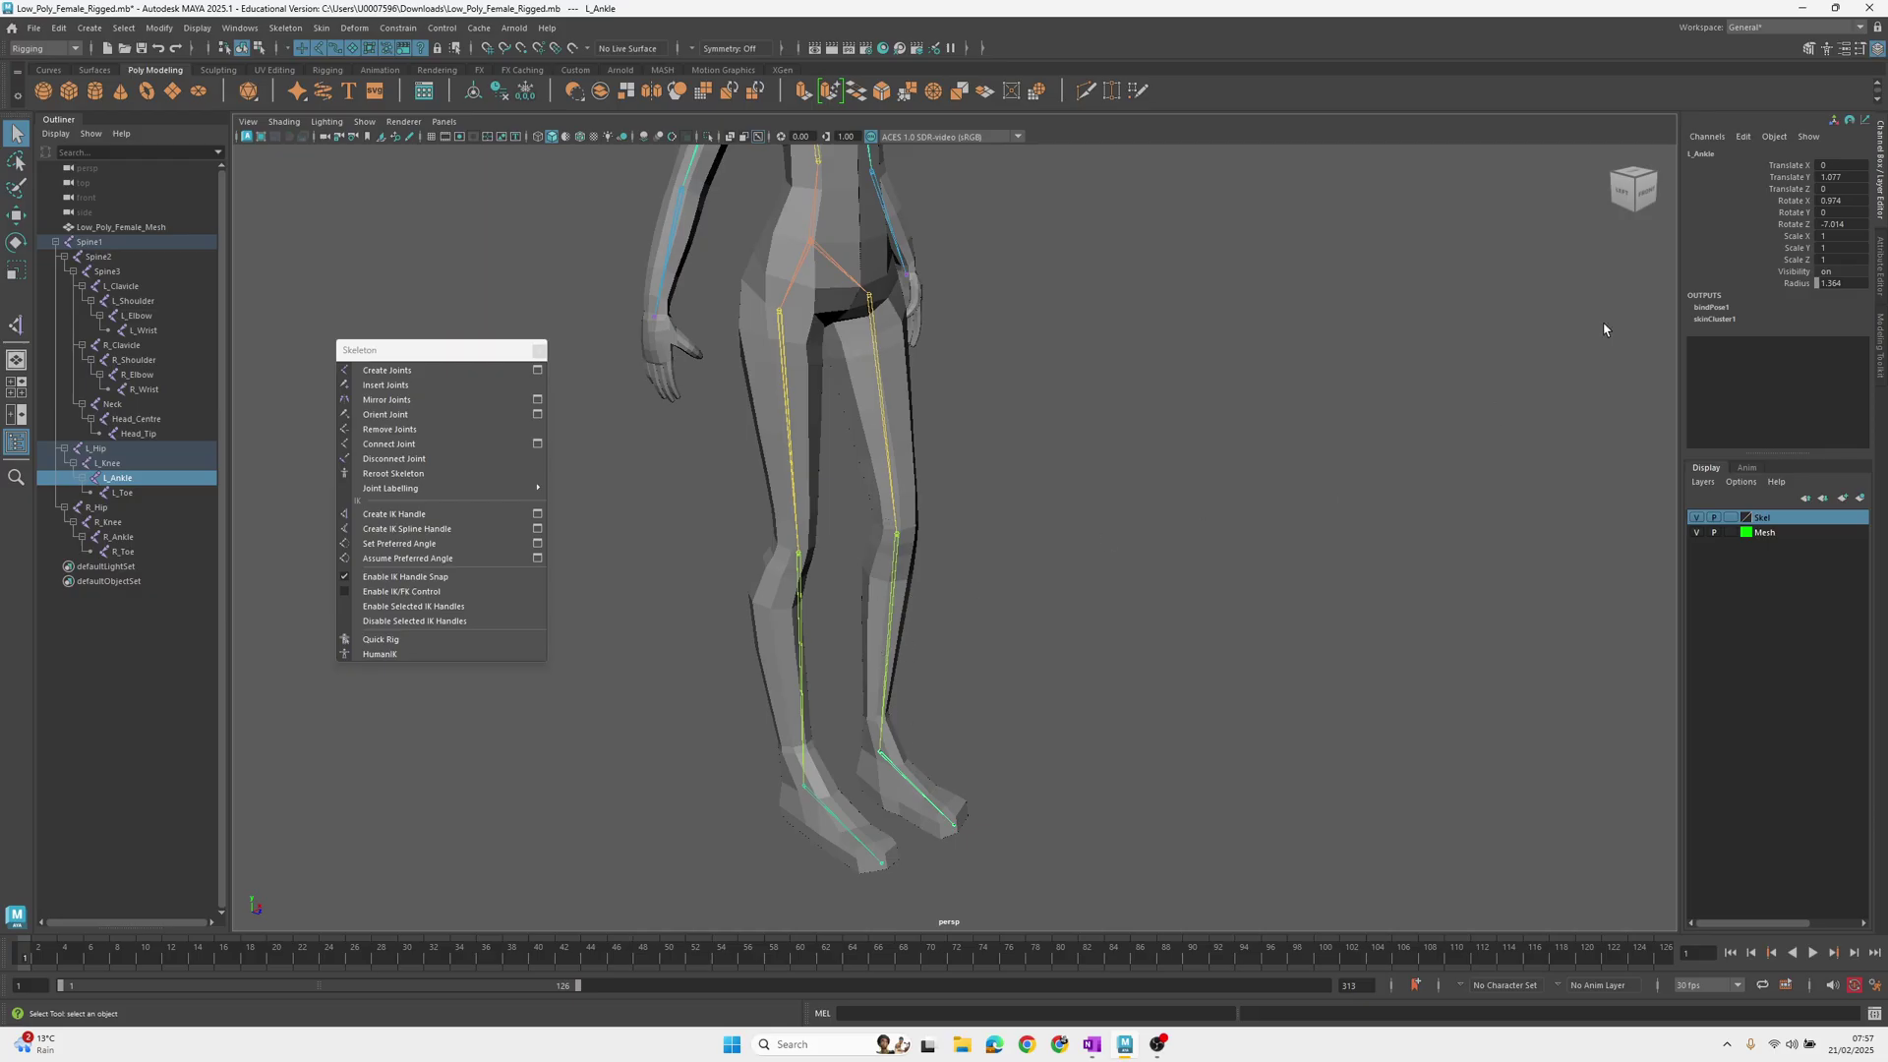
Select the L_Hip joint in the perspective view and examine its rotation values
{"action": "left_click", "coordinate": [882, 372]}
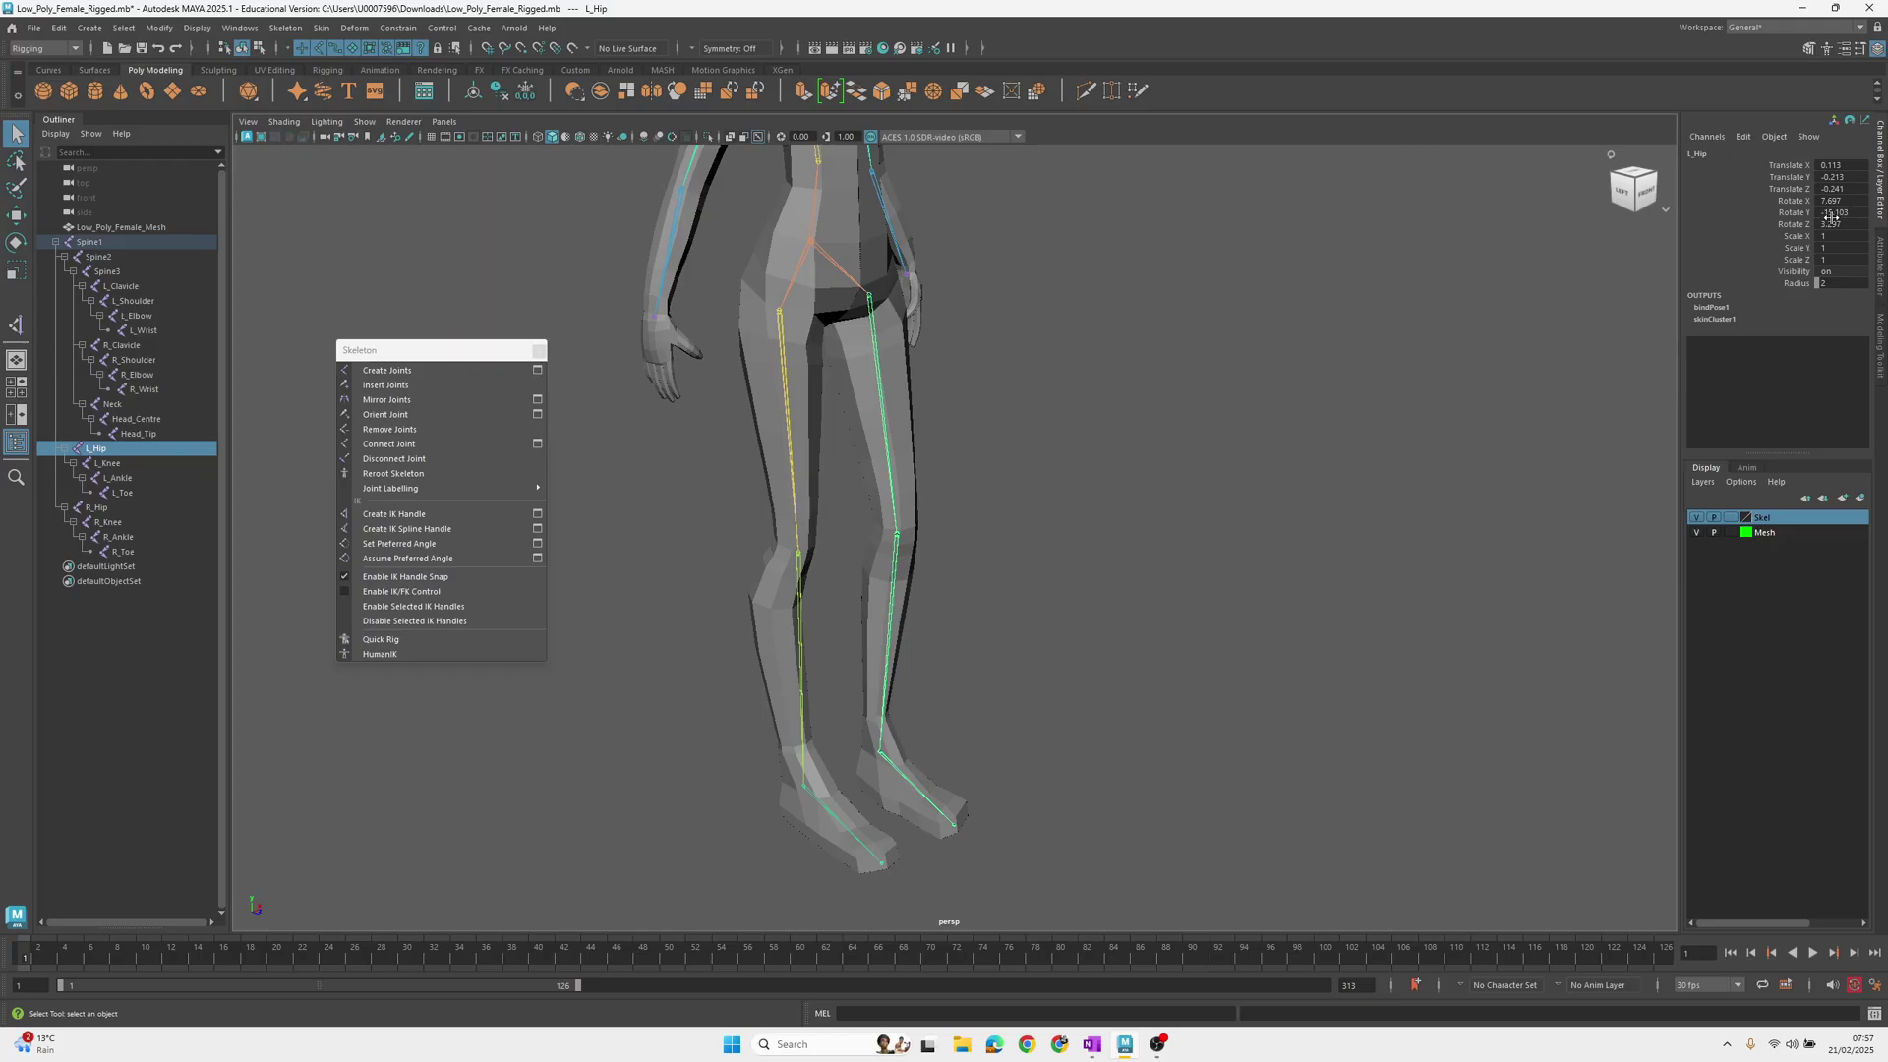
{"action": "key", "text": "e"}
{"action": "key", "text": "q"}
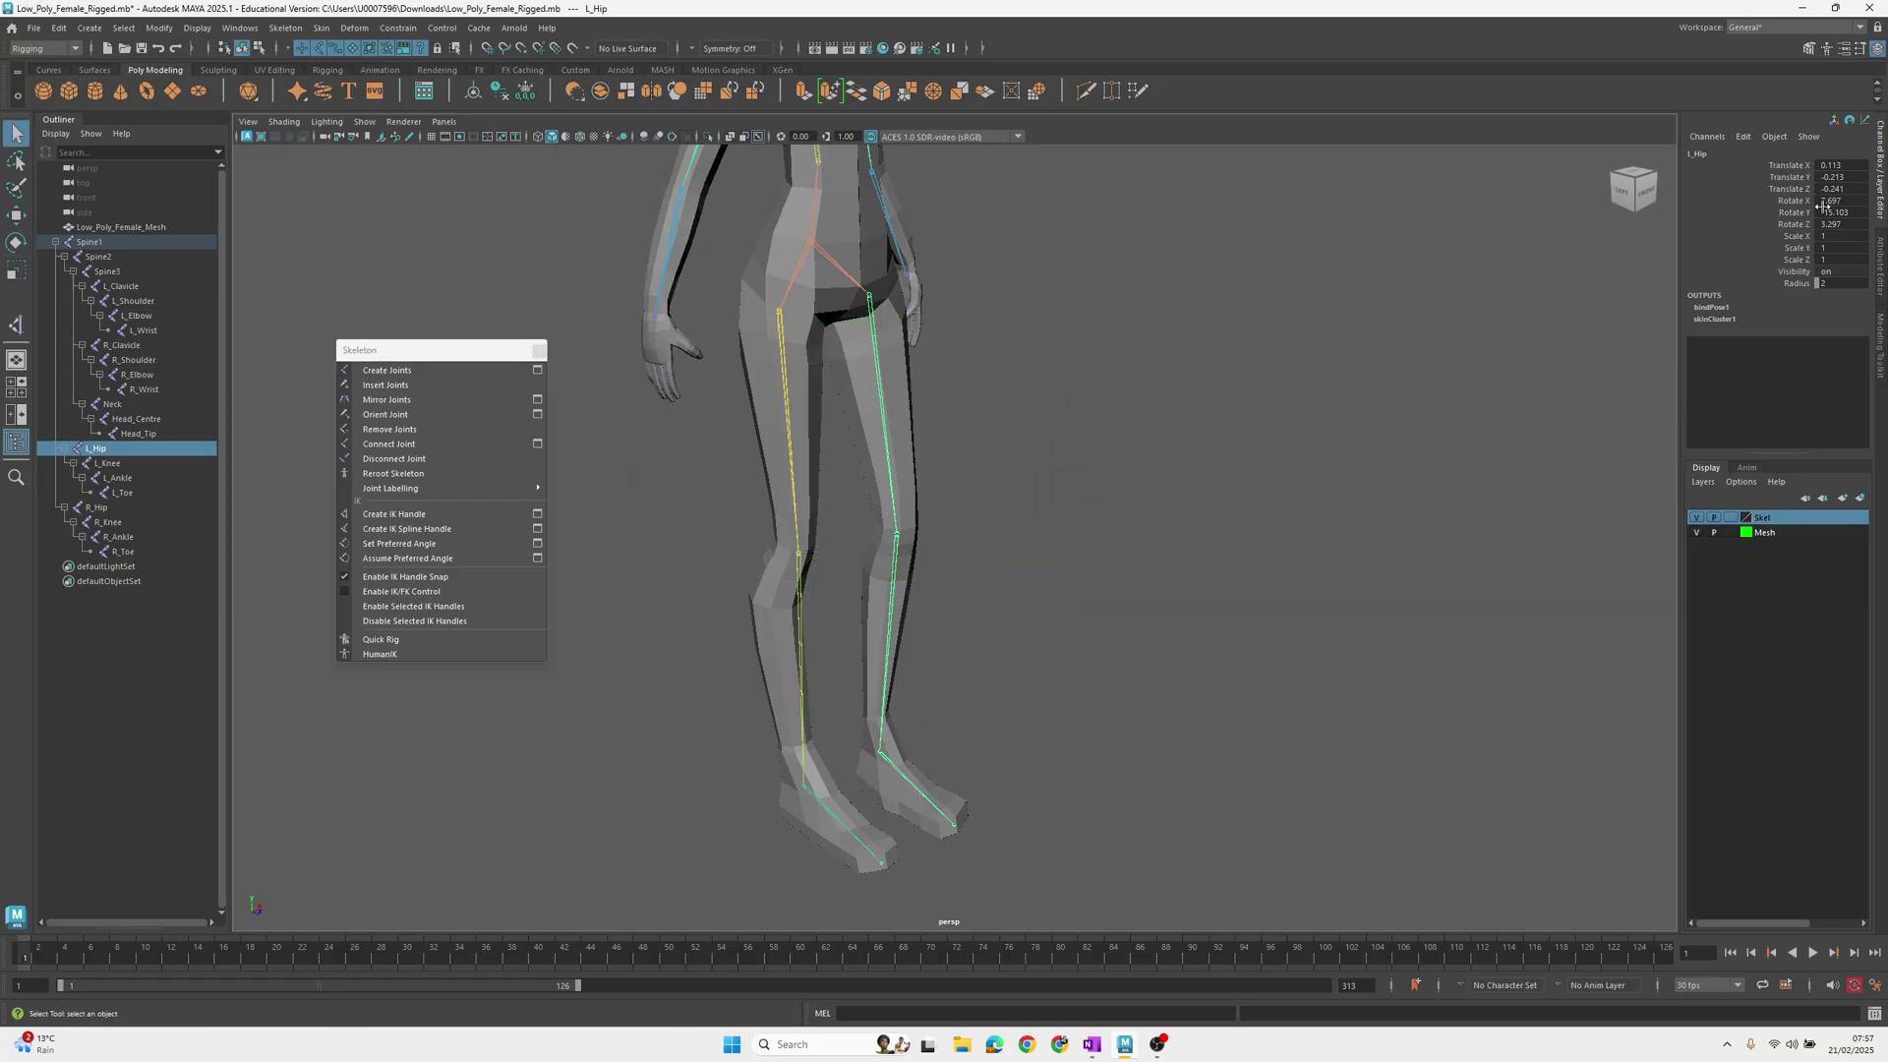
Try an IK handle from the L_Hip joint to the L_Ankle joint and remove it again
{"action": "left_click", "coordinate": [409, 515]}
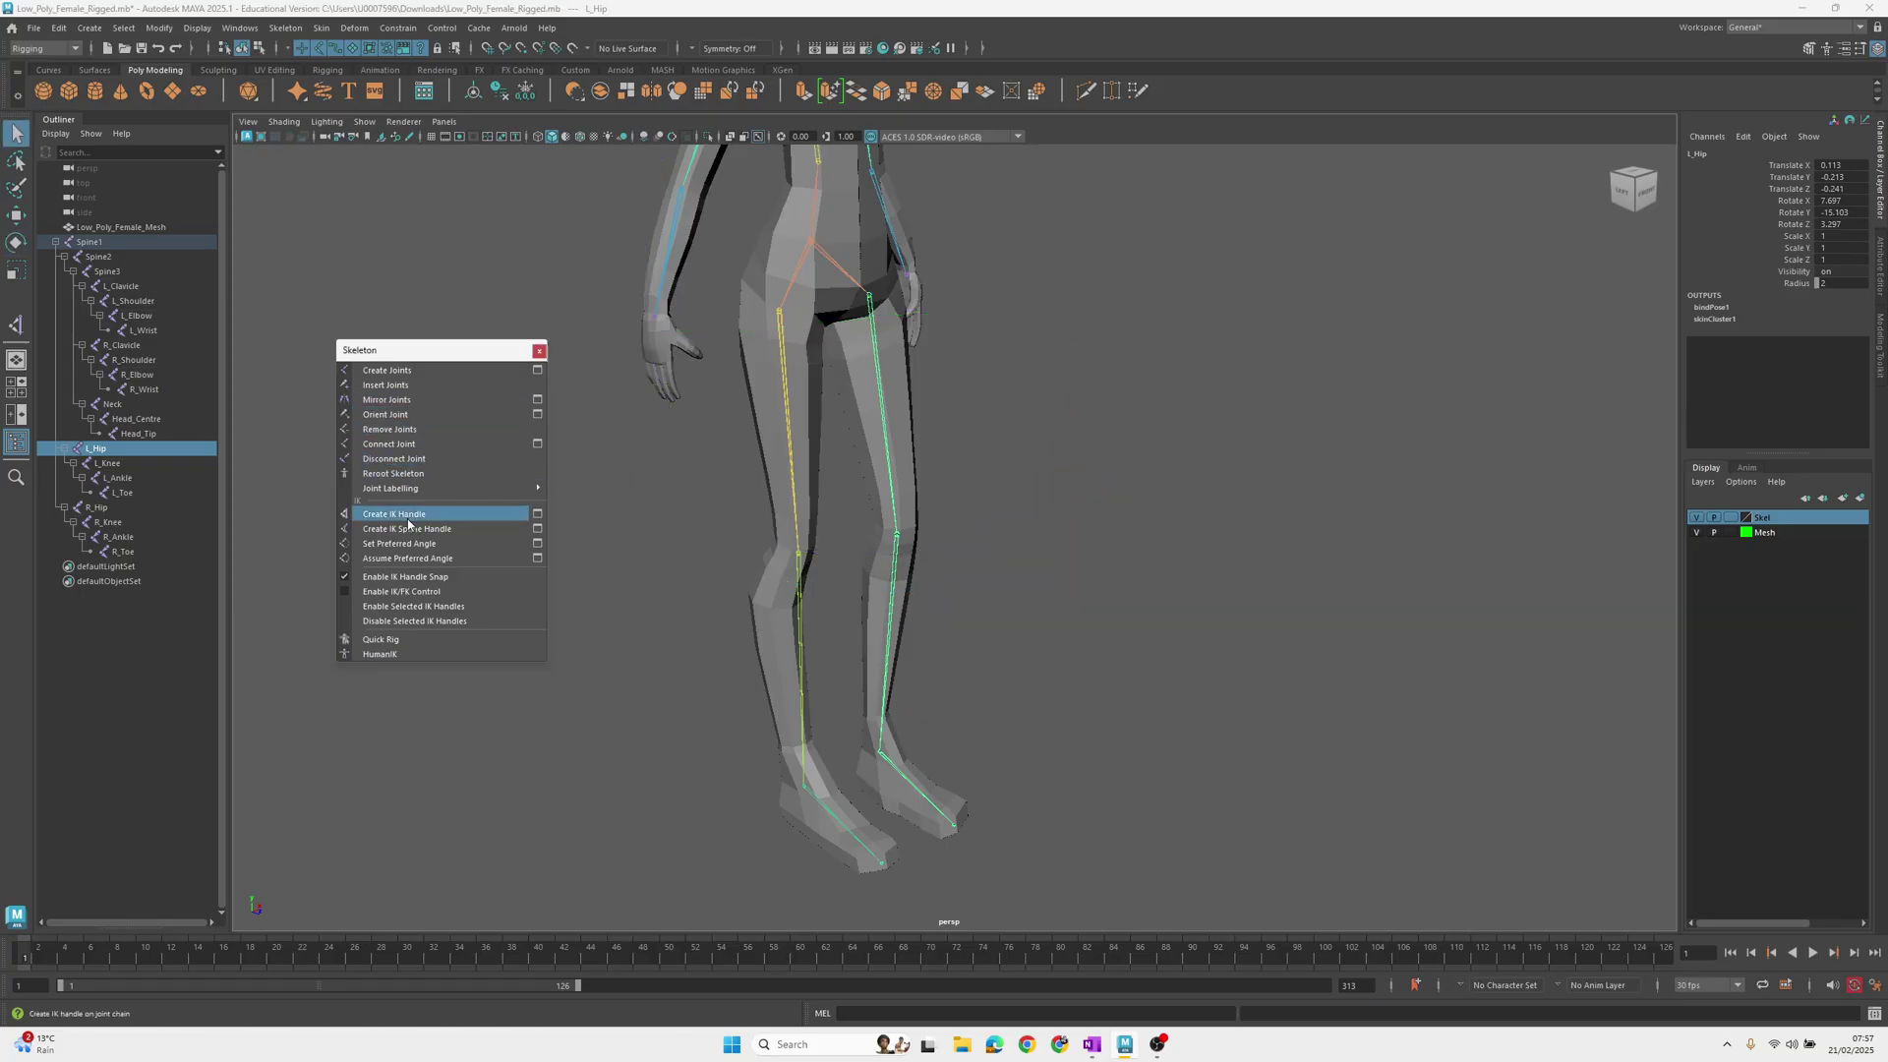
{"action": "left_click", "coordinate": [869, 310]}
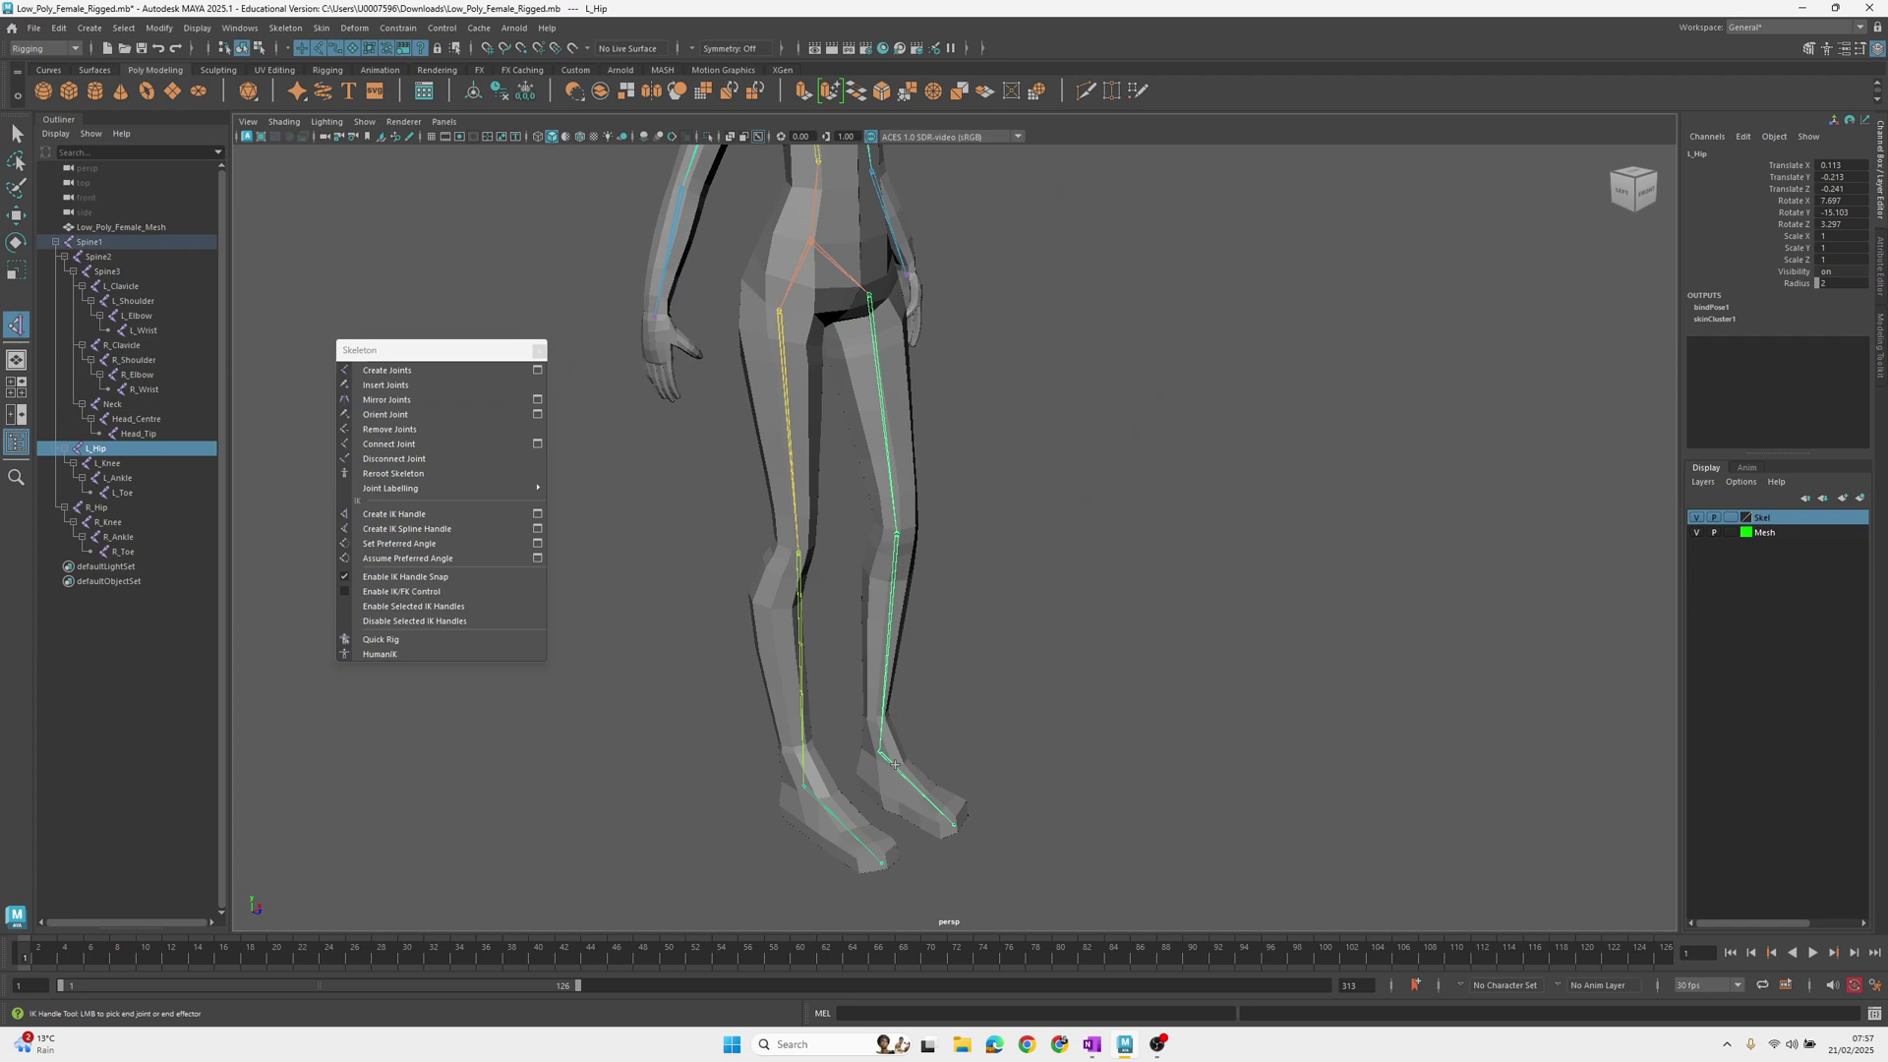
{"action": "left_click", "coordinate": [881, 753]}
{"action": "left_click_drag", "start_coordinate": [1184, 600], "coordinate": [910, 342], "text": "alt"}
{"action": "key", "text": "Delete"}
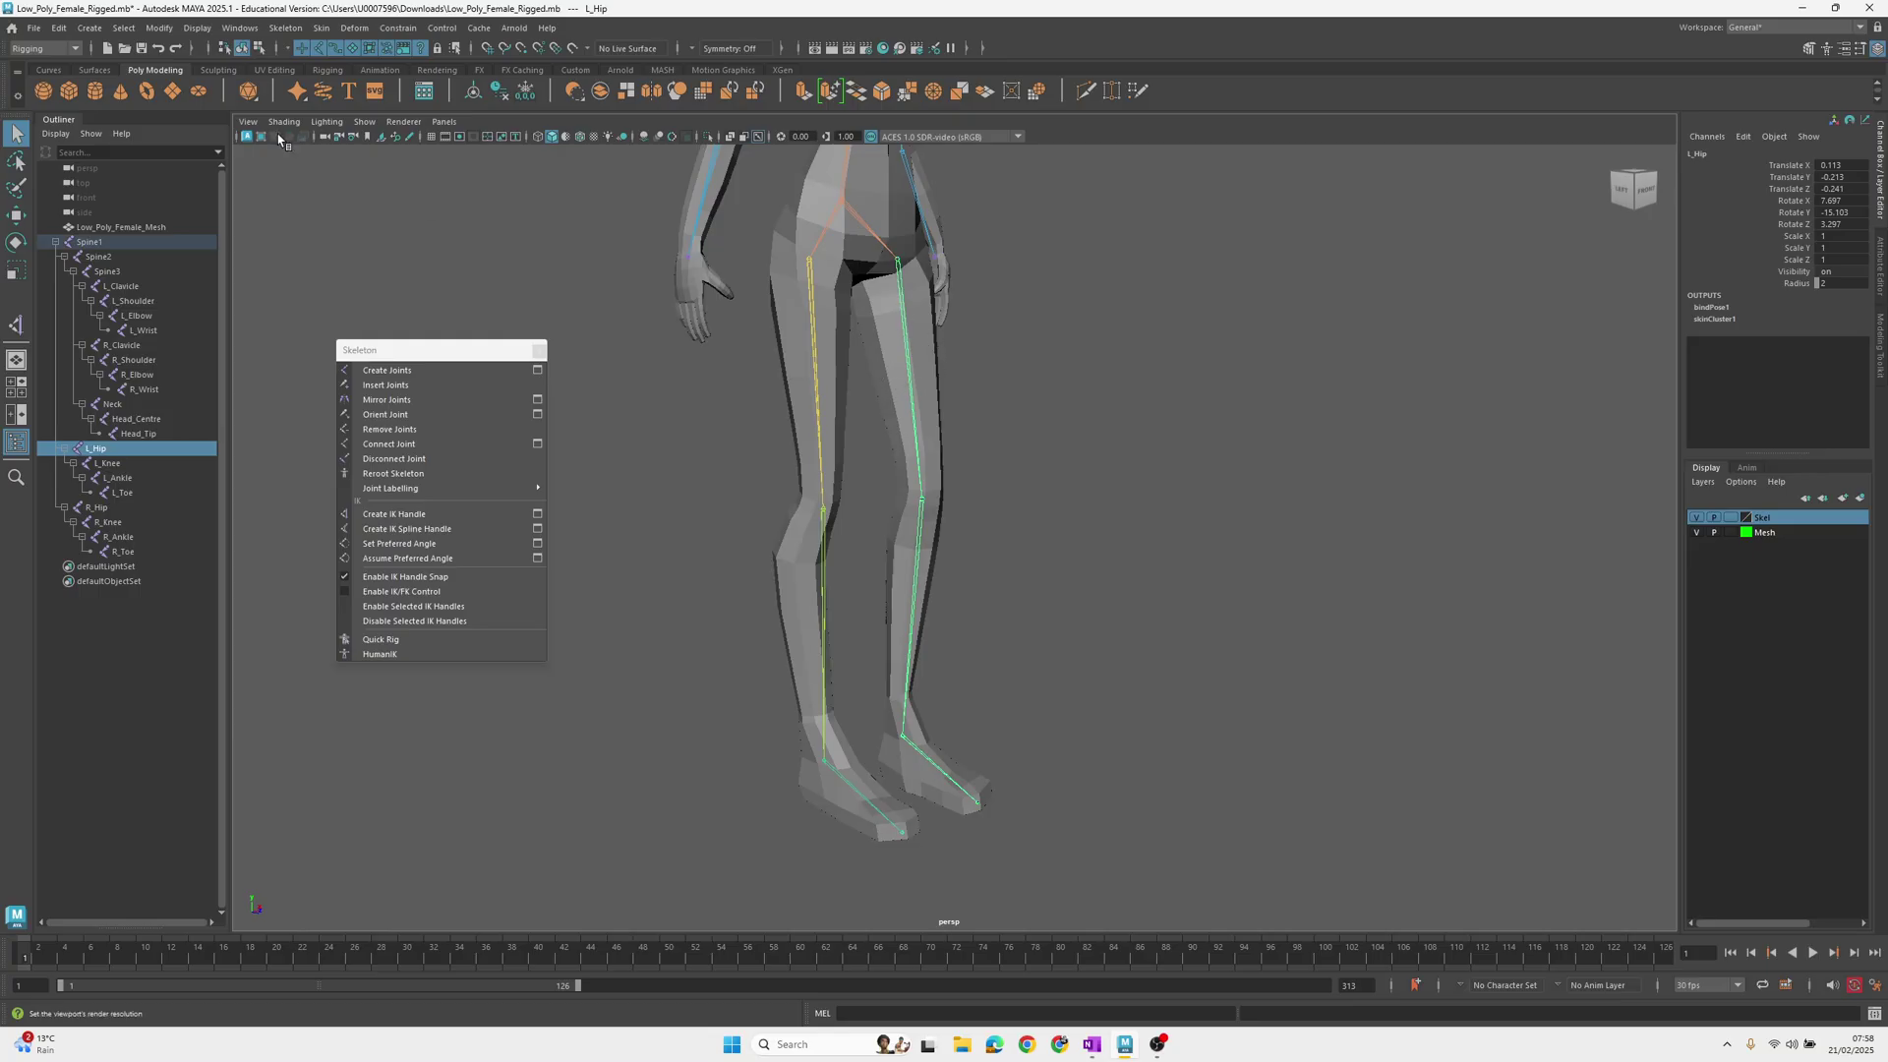
Float the Modify commands beside the Skeleton commands and open the Freeze Transformations options
{"action": "left_click", "coordinate": [196, 28]}
{"action": "mouse_move", "coordinate": [146, 37]}
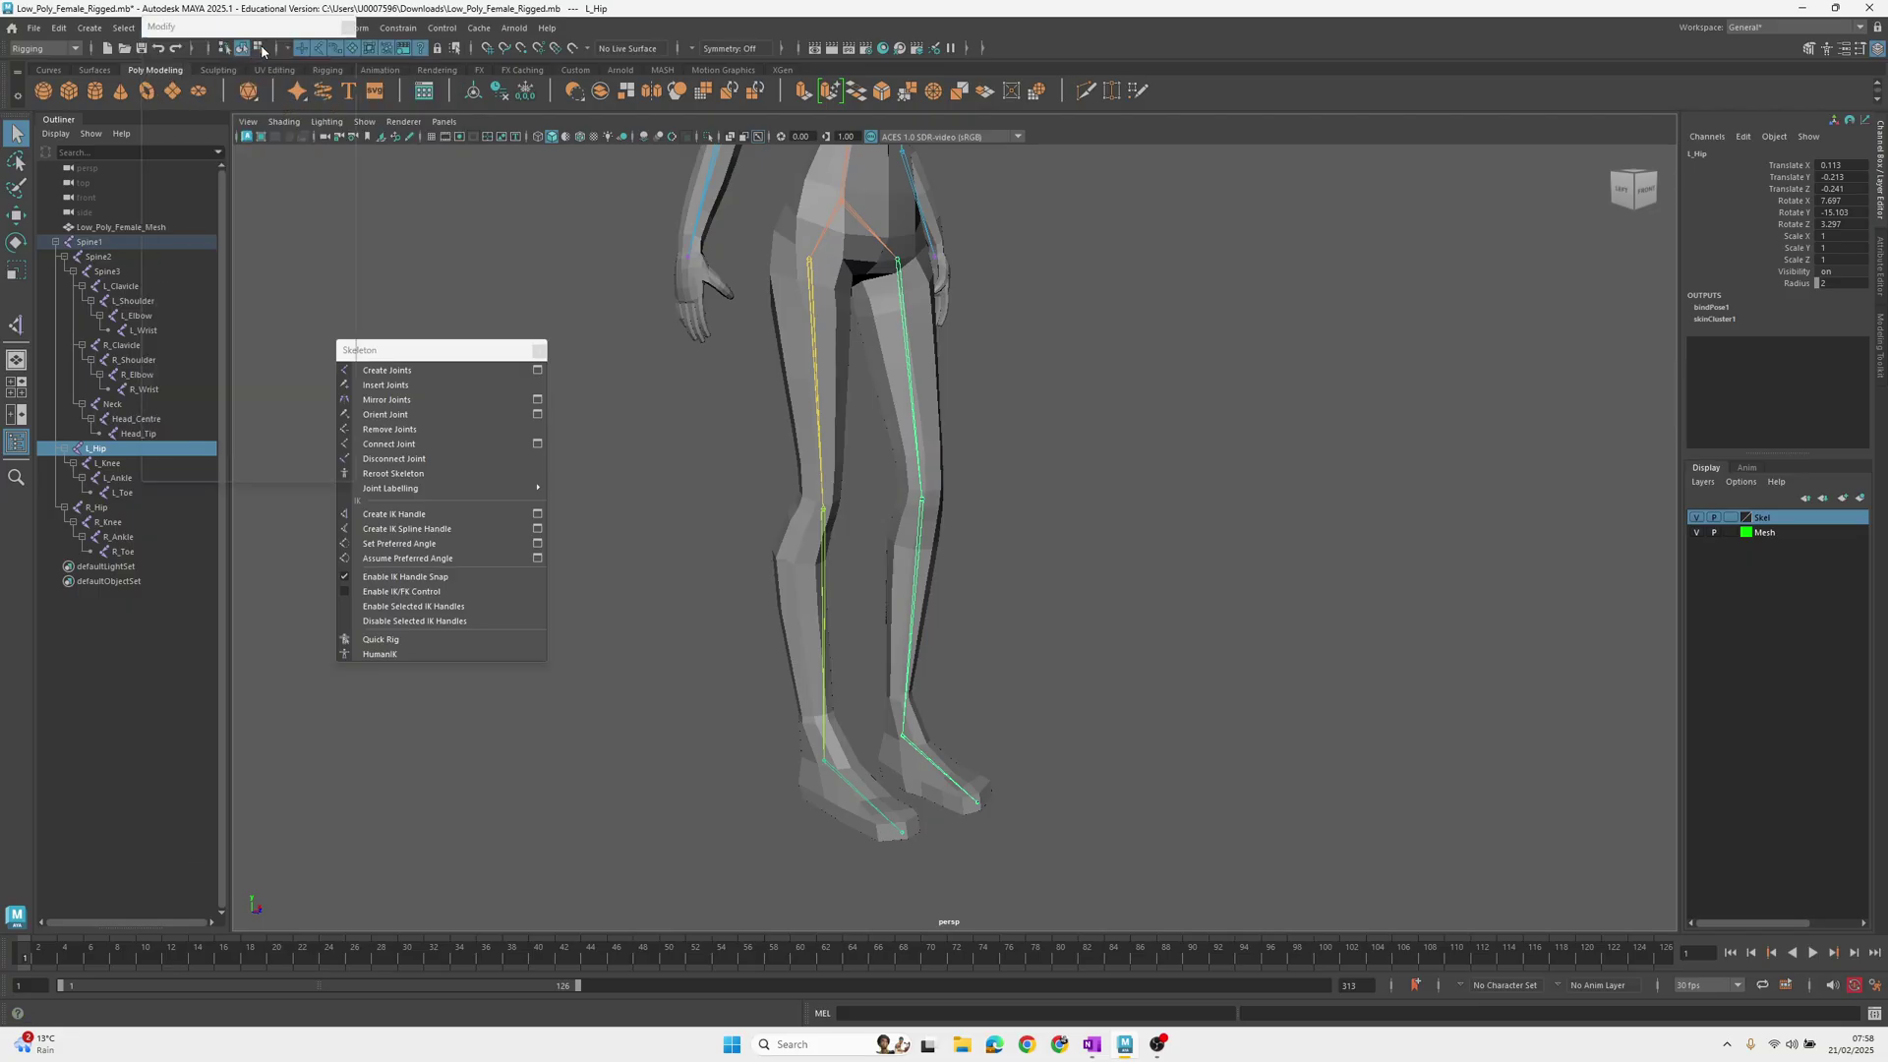
{"action": "left_click", "coordinate": [262, 47]}
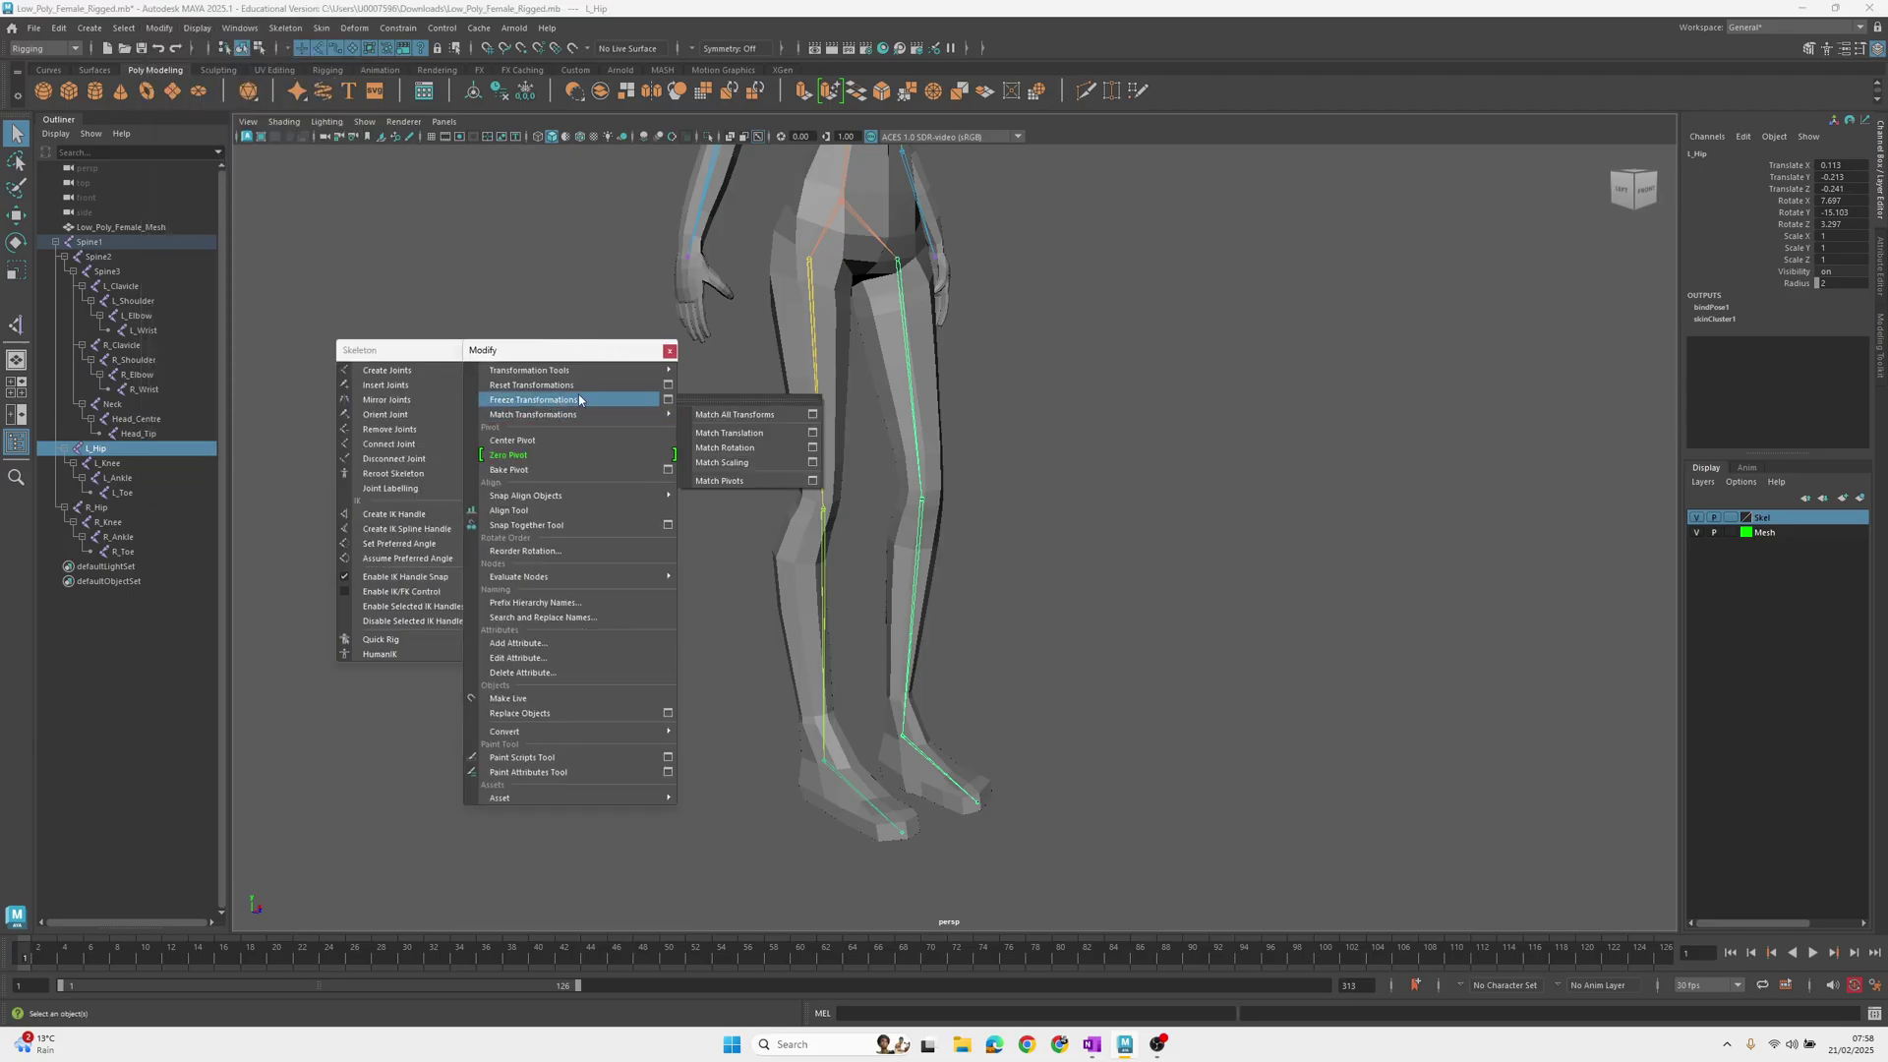
{"action": "left_click", "coordinate": [668, 399]}
{"action": "left_click_drag", "start_coordinate": [452, 191], "coordinate": [1237, 281]}
Try to freeze only the rotation of the L_Hip joint and move the options window clear of the legs
{"action": "left_click", "coordinate": [1212, 336]}
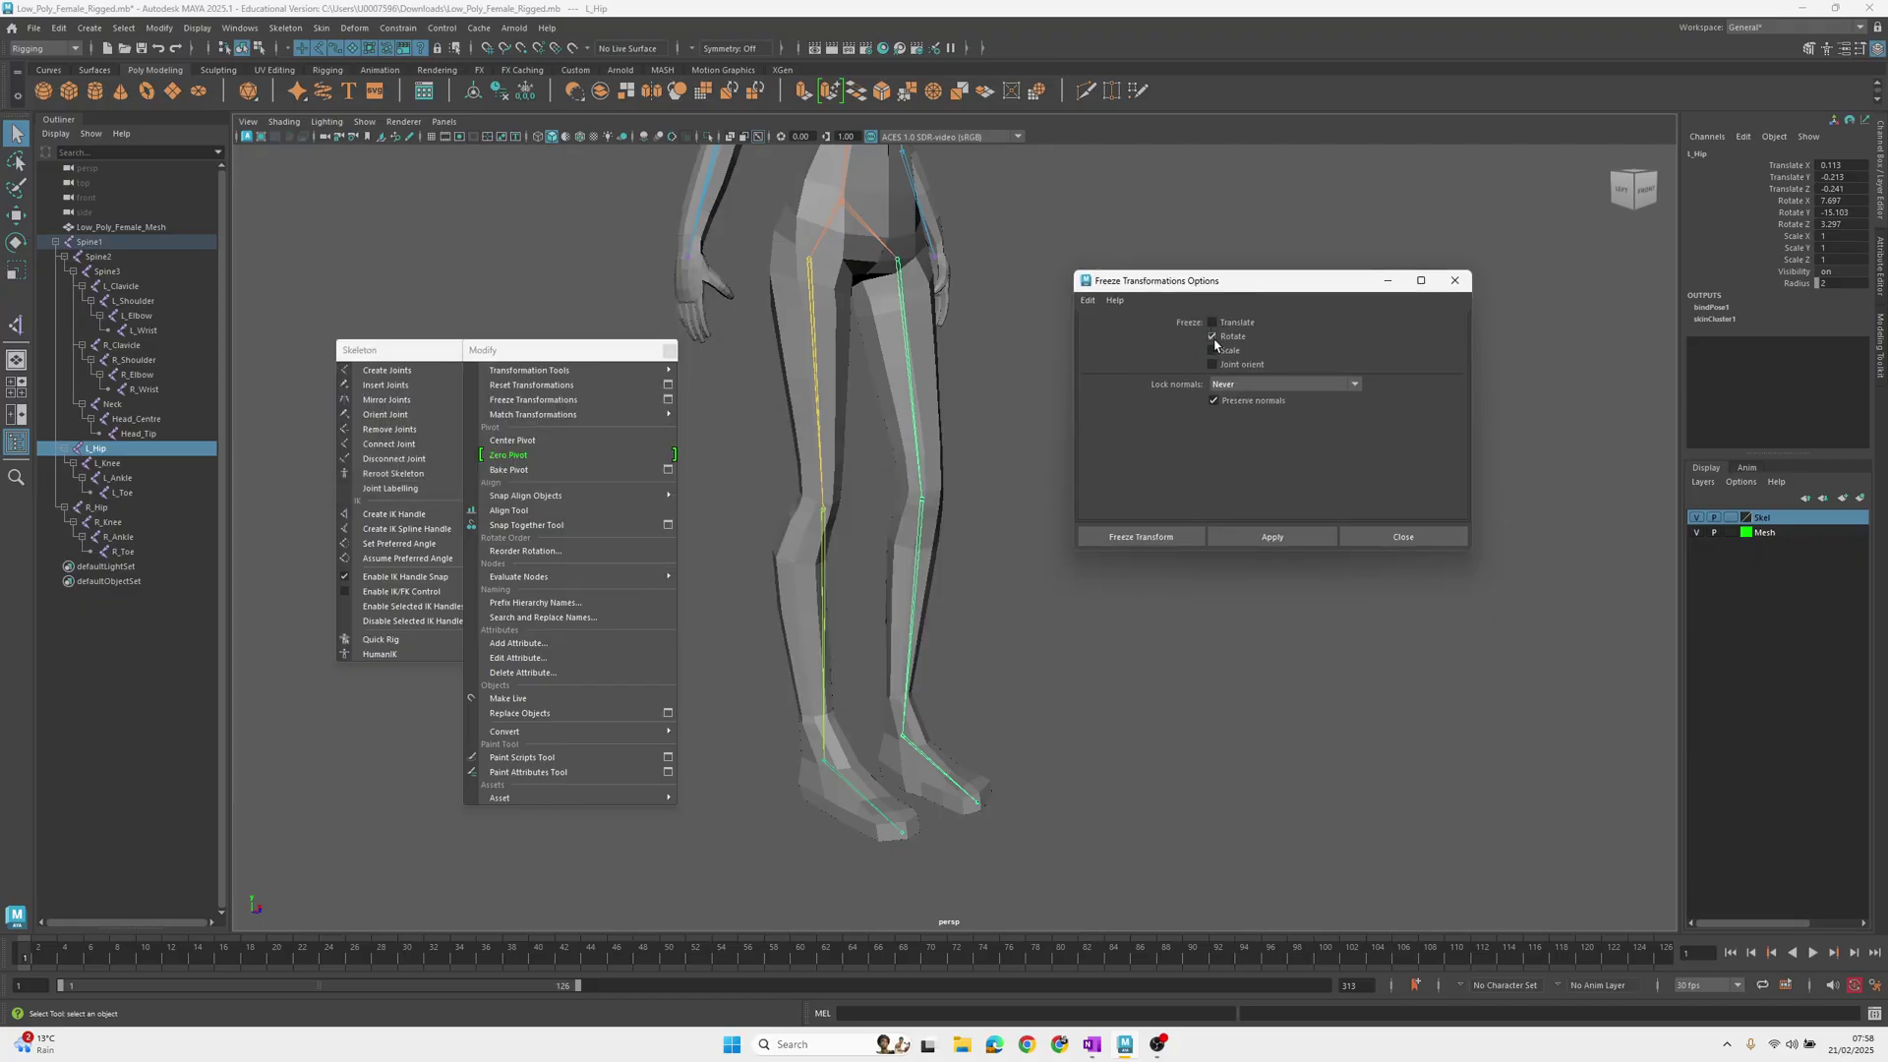
{"action": "left_click", "coordinate": [1212, 335]}
{"action": "left_click", "coordinate": [1252, 536]}
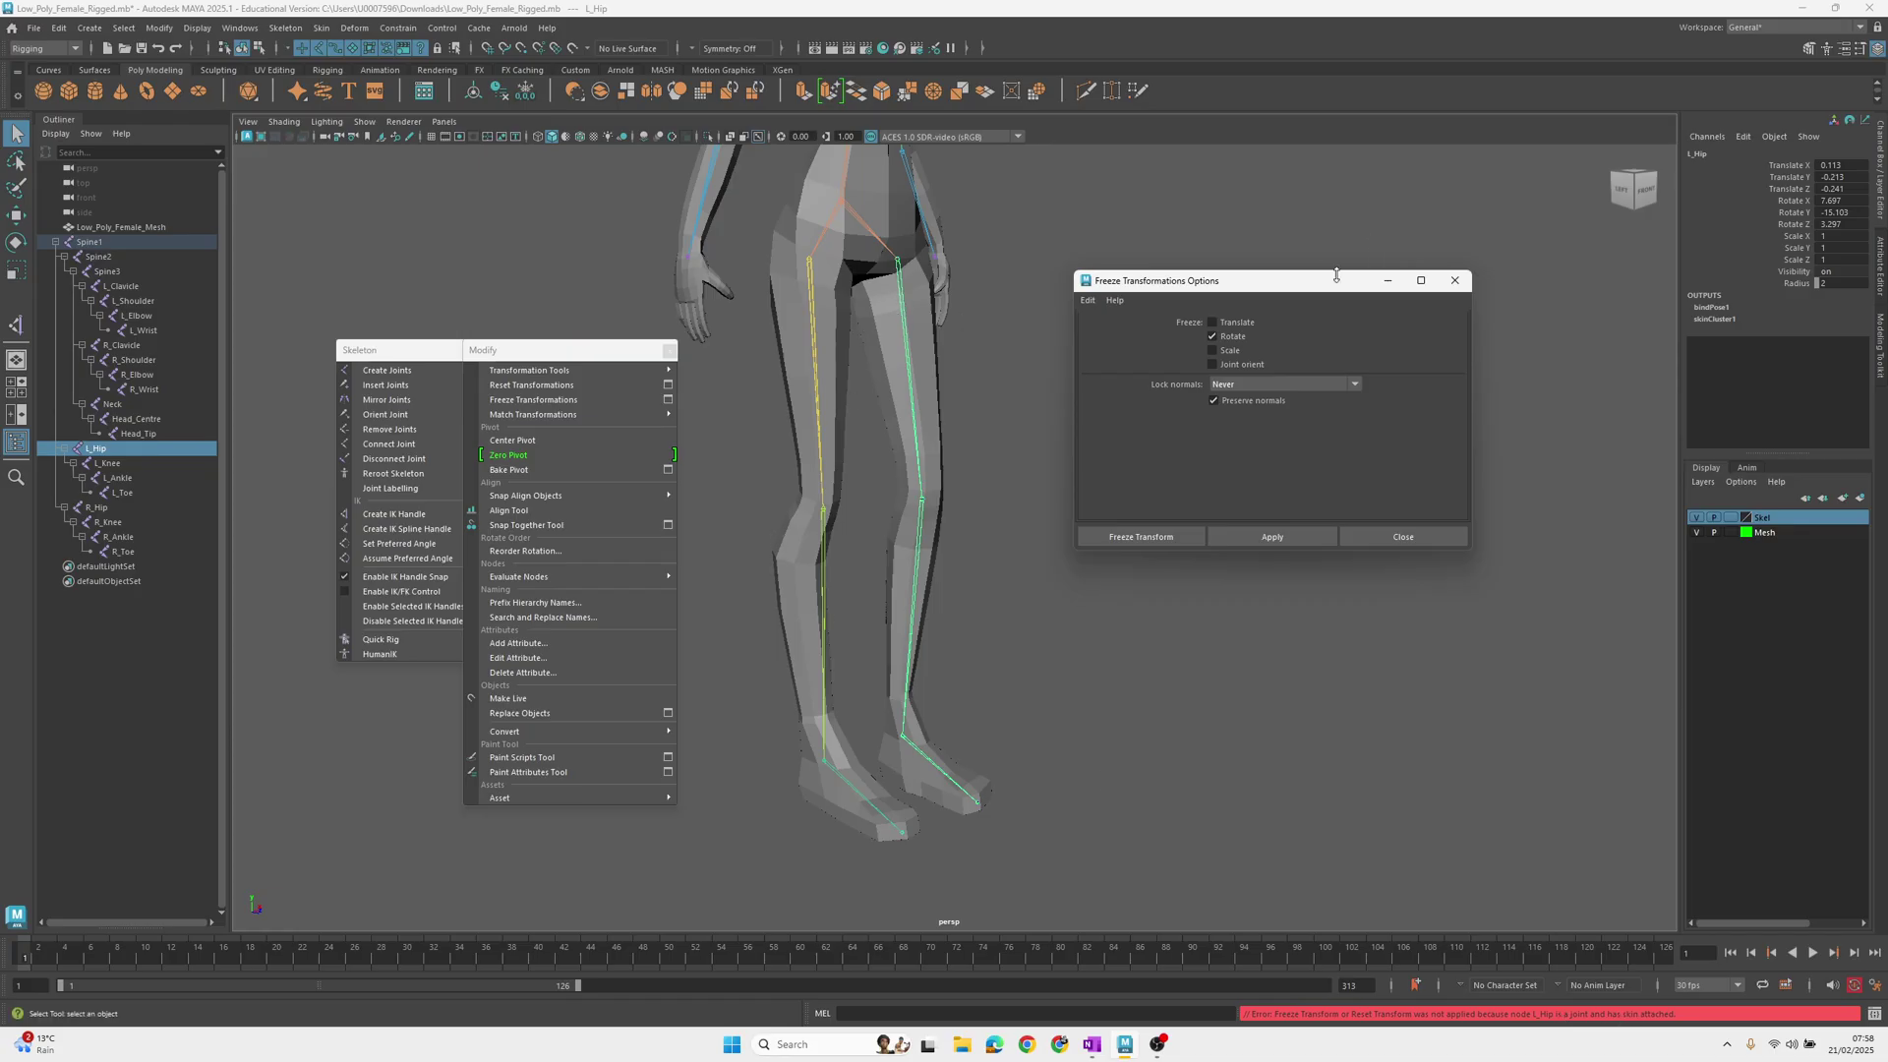
{"action": "left_click_drag", "start_coordinate": [1273, 293], "coordinate": [539, 584]}
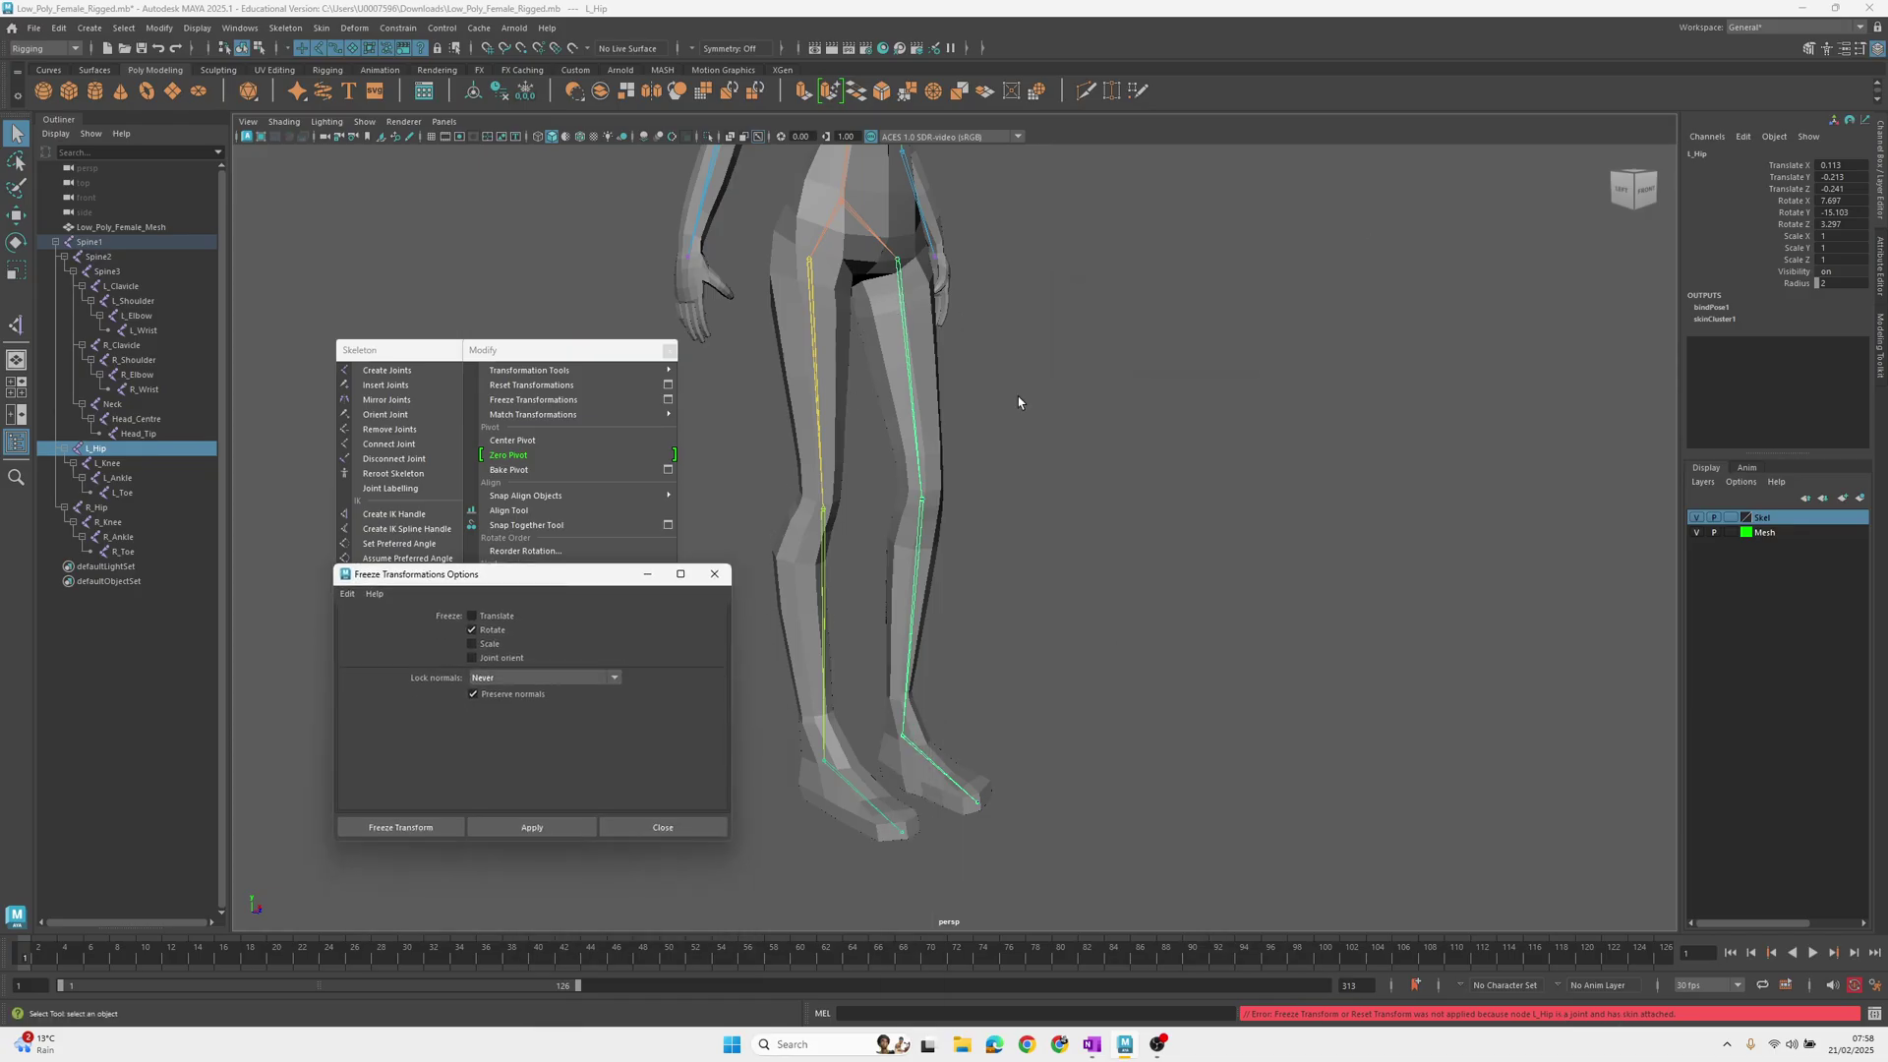
Select the Low_Poly_Female_Mesh, float the Skin commands and open the Unbind Skin options
{"action": "left_click", "coordinate": [912, 362]}
{"action": "left_click_drag", "start_coordinate": [918, 356], "coordinate": [1081, 514], "text": "alt"}
{"action": "right_click_drag", "start_coordinate": [1082, 513], "coordinate": [864, 463], "text": "alt"}
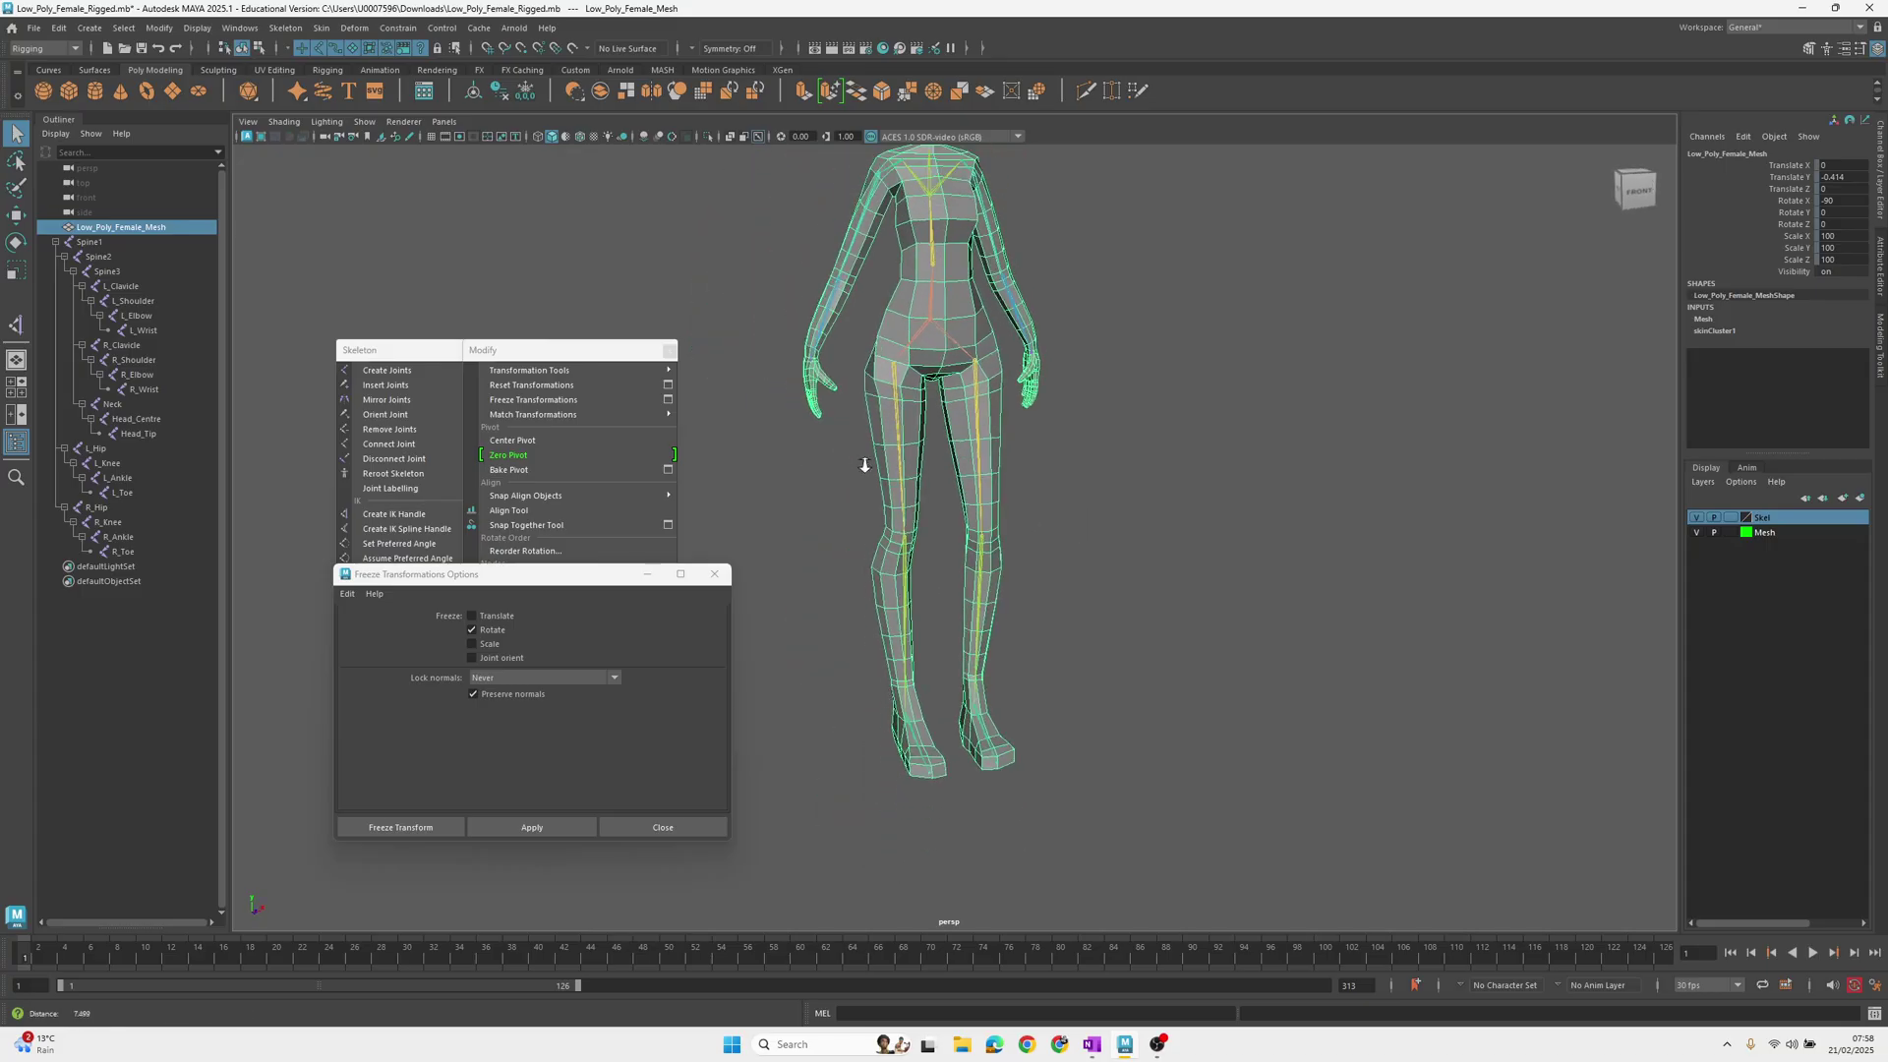
{"action": "left_click", "coordinate": [322, 29]}
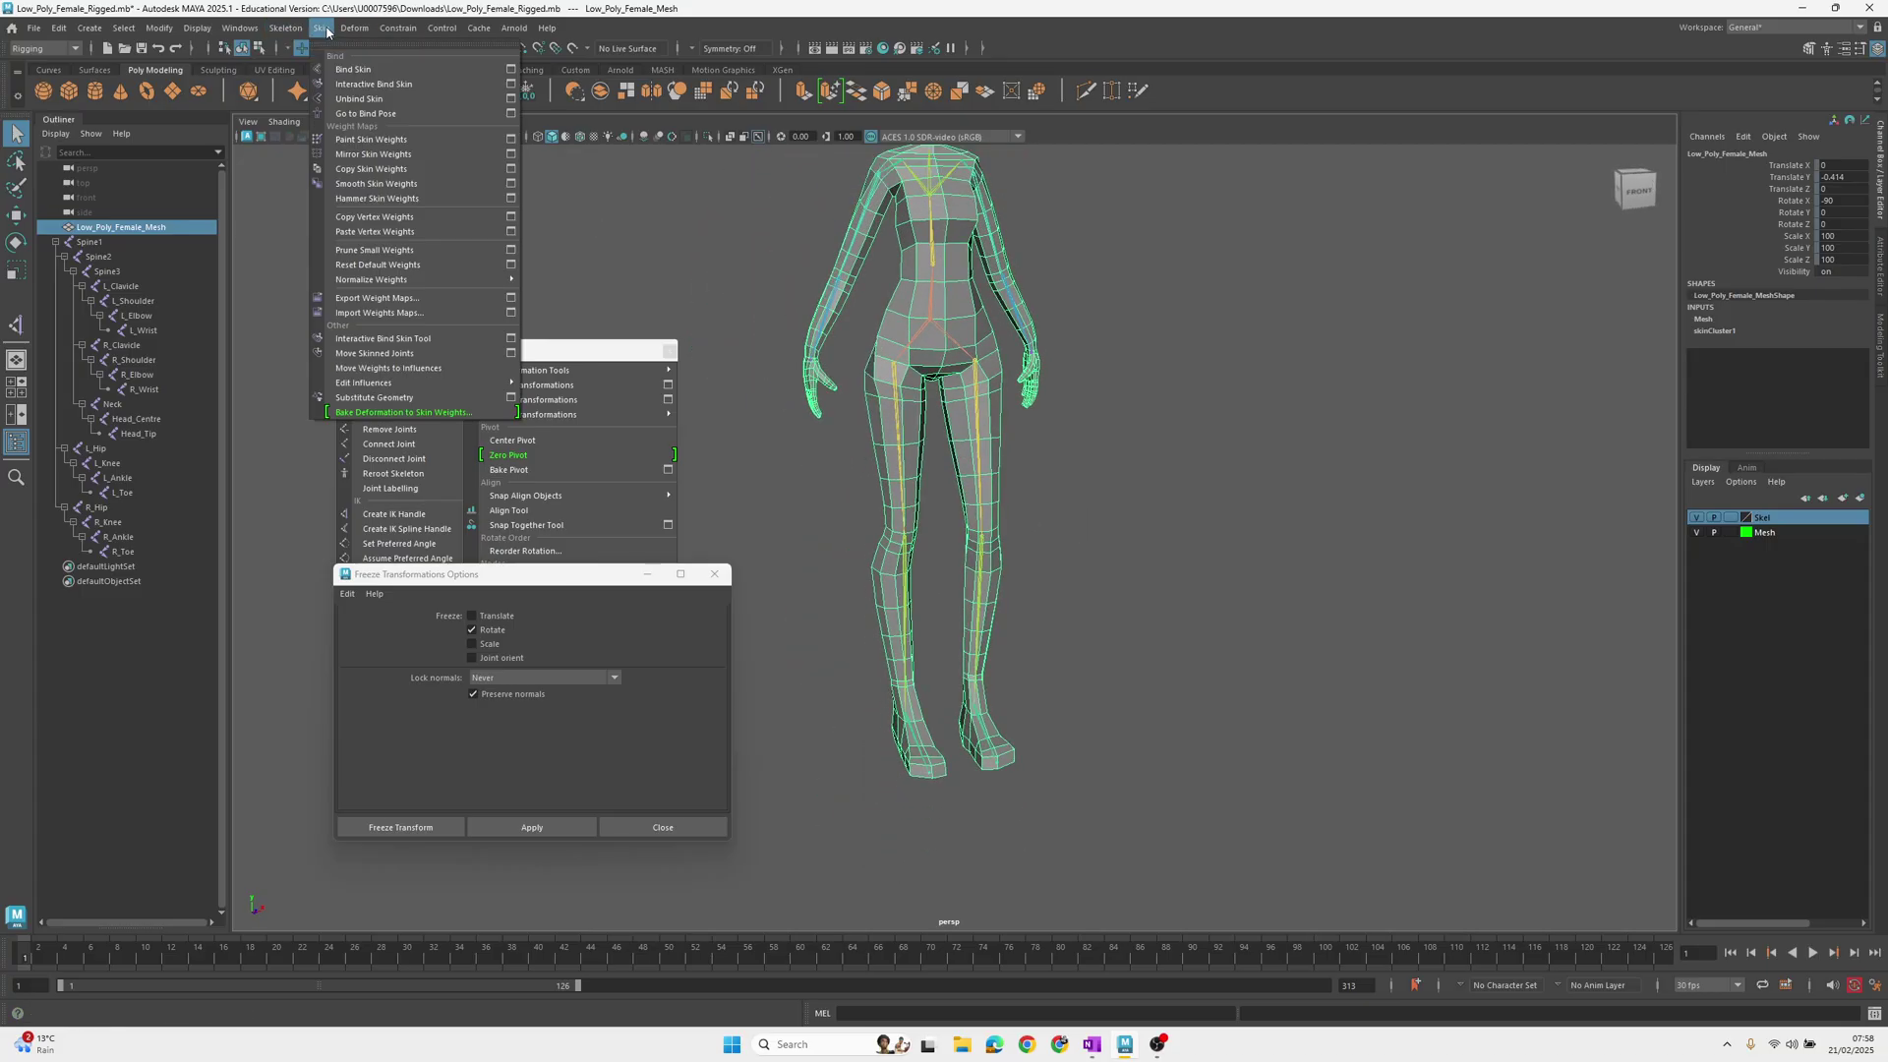
{"action": "left_click", "coordinate": [366, 44]}
{"action": "left_click_drag", "start_coordinate": [369, 25], "coordinate": [516, 86]}
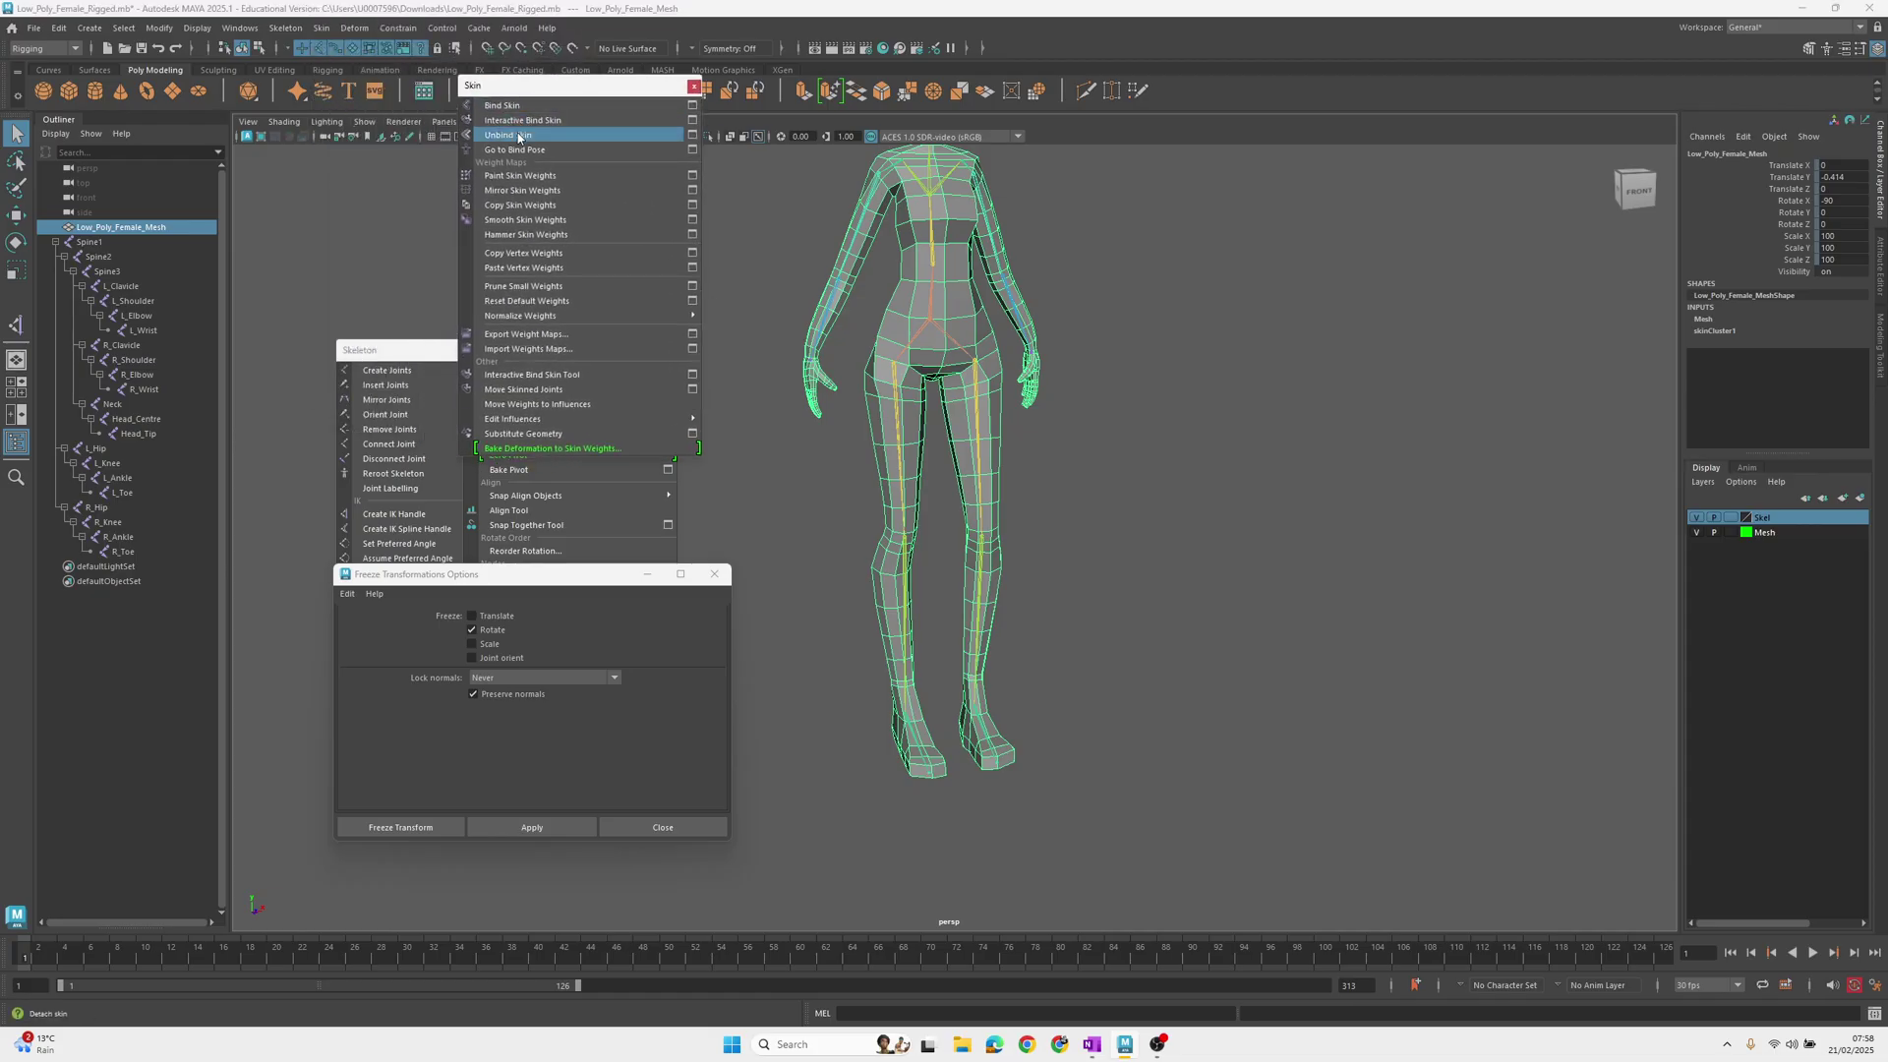
{"action": "left_click", "coordinate": [693, 136]}
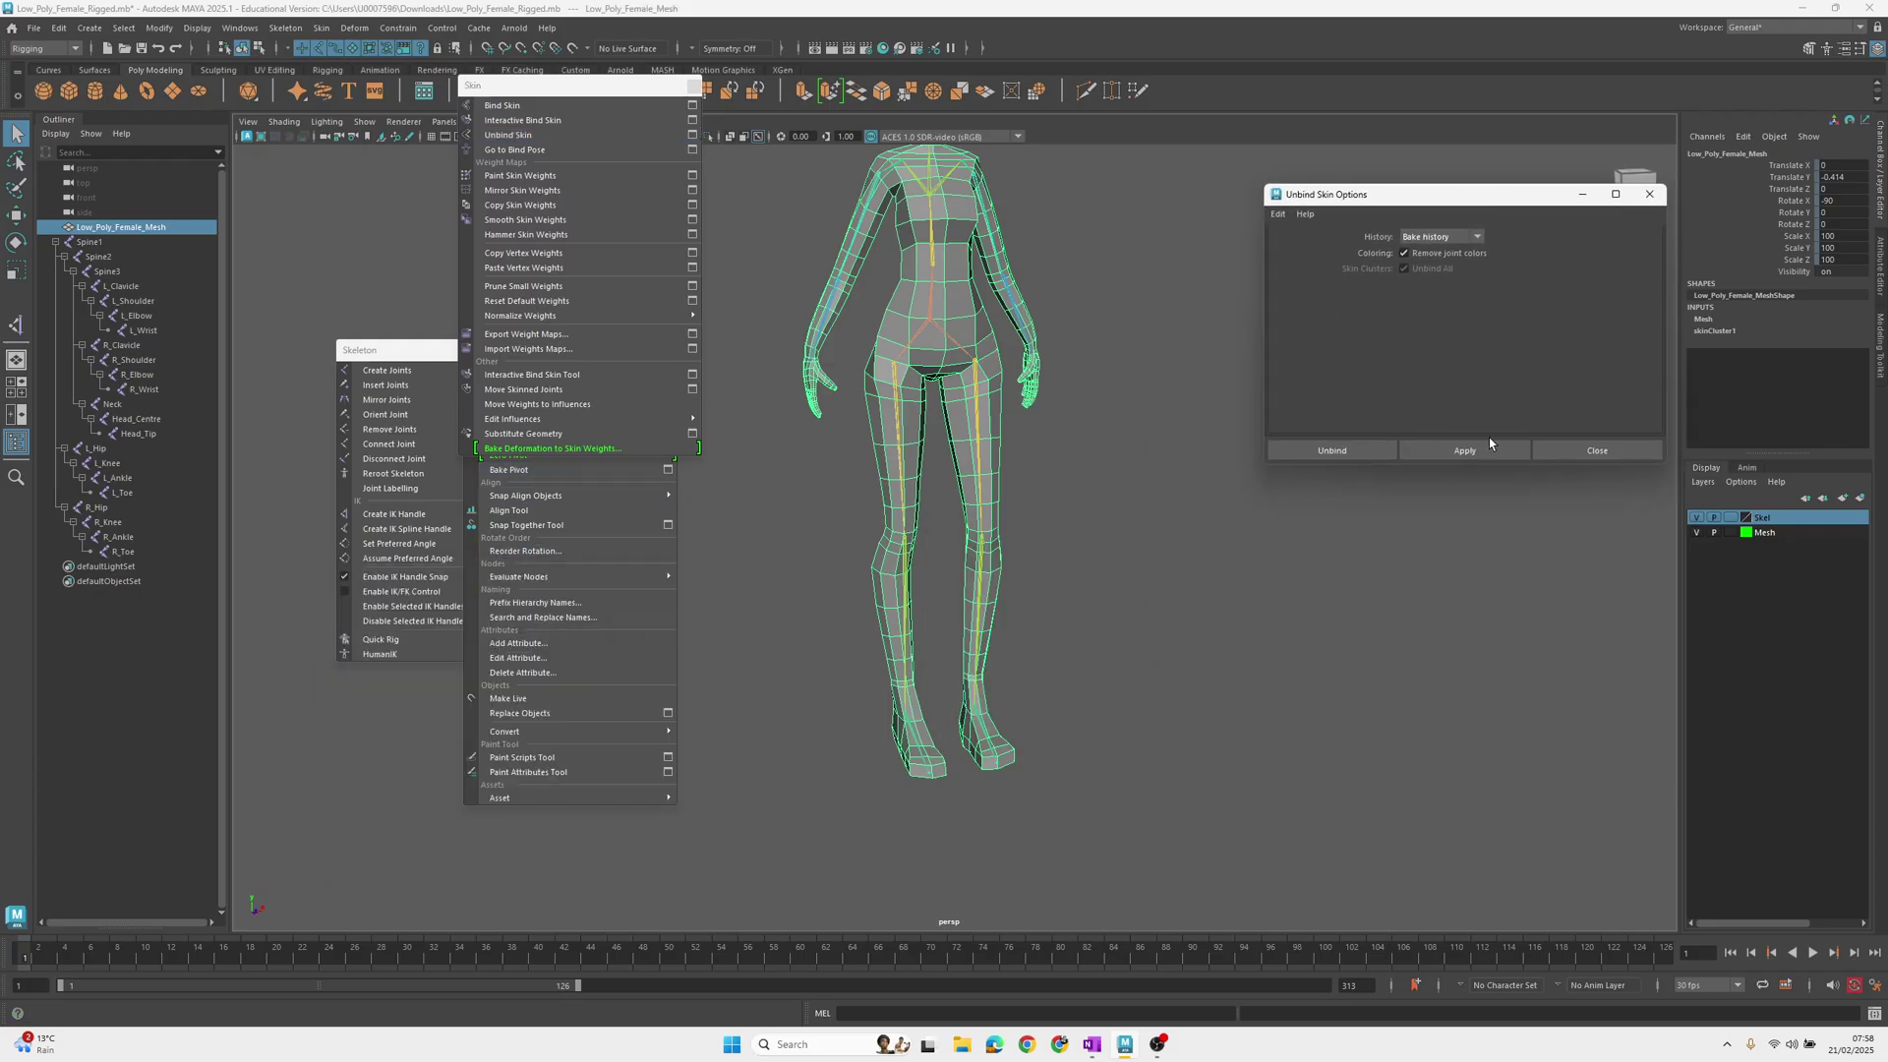
Try unbinding the mesh with history set to Bake history and to Delete history, undoing each attempt
{"action": "left_click", "coordinate": [1465, 451]}
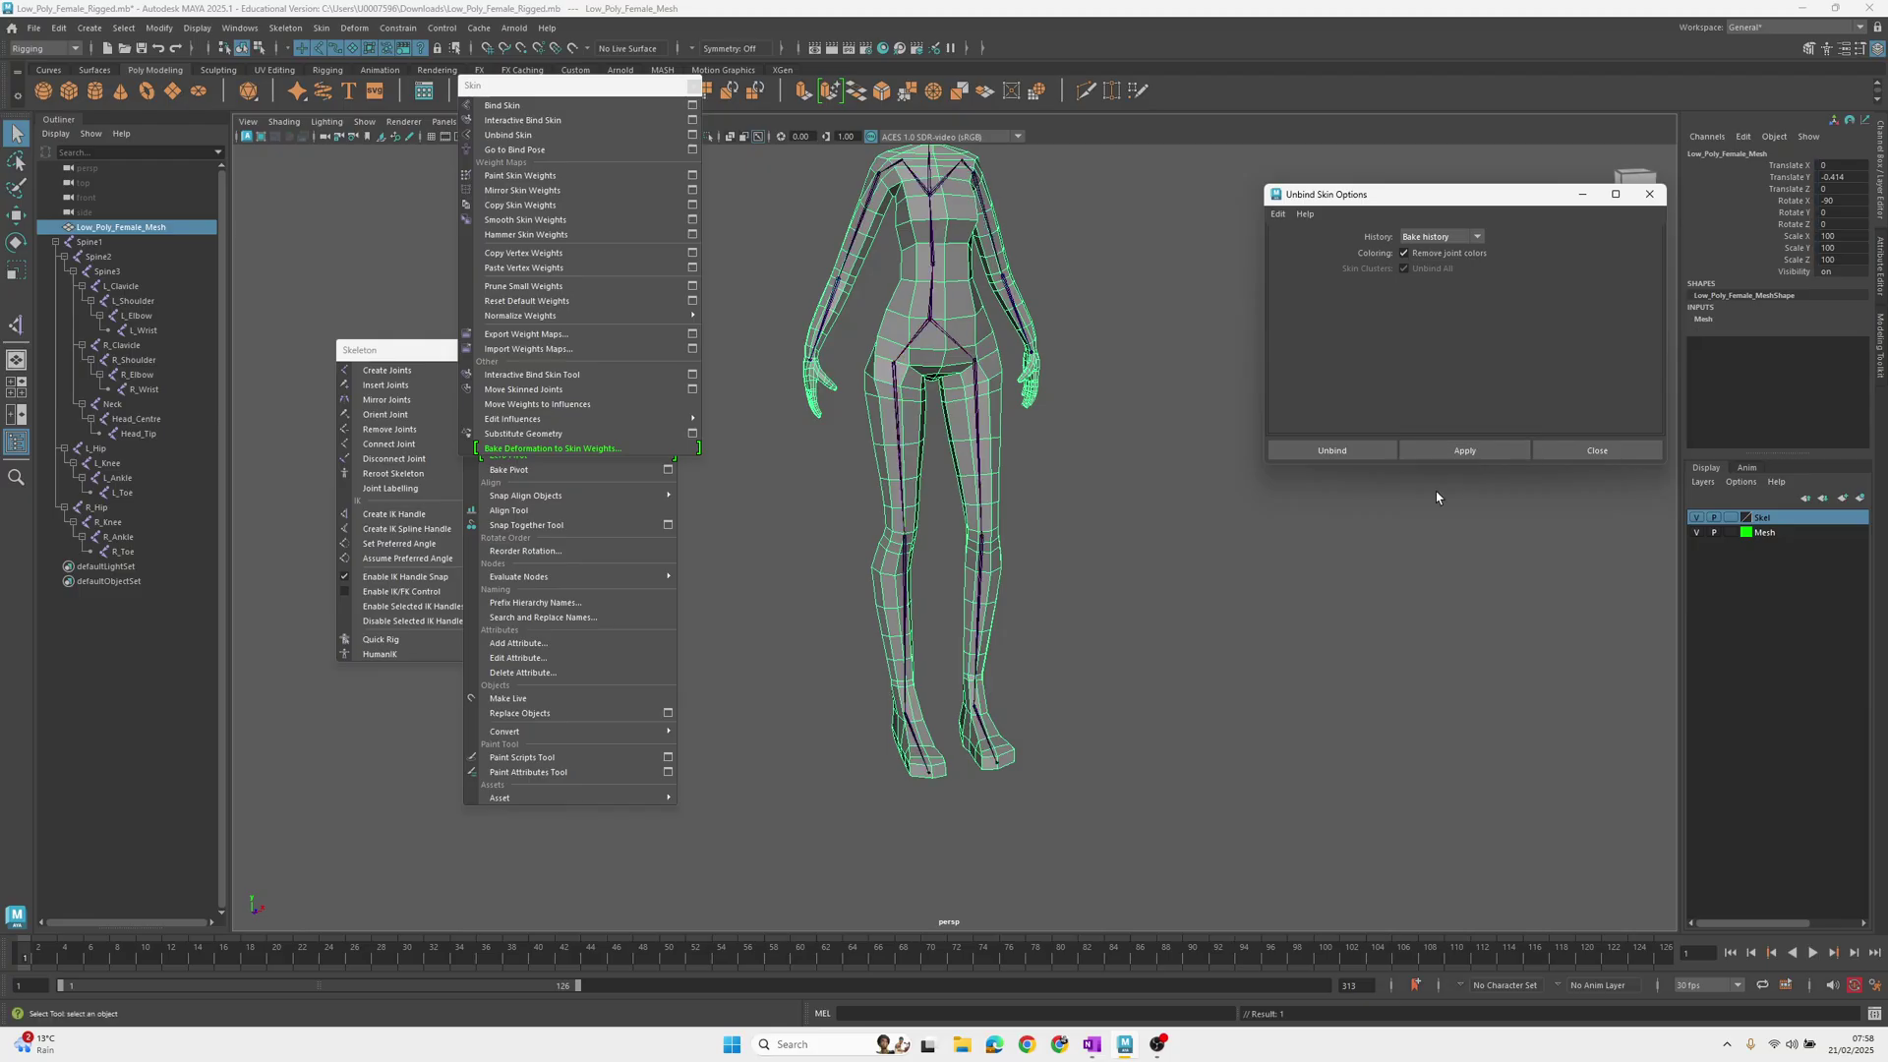
{"action": "key", "text": "ctrl+z"}
{"action": "left_click", "coordinate": [1478, 237]}
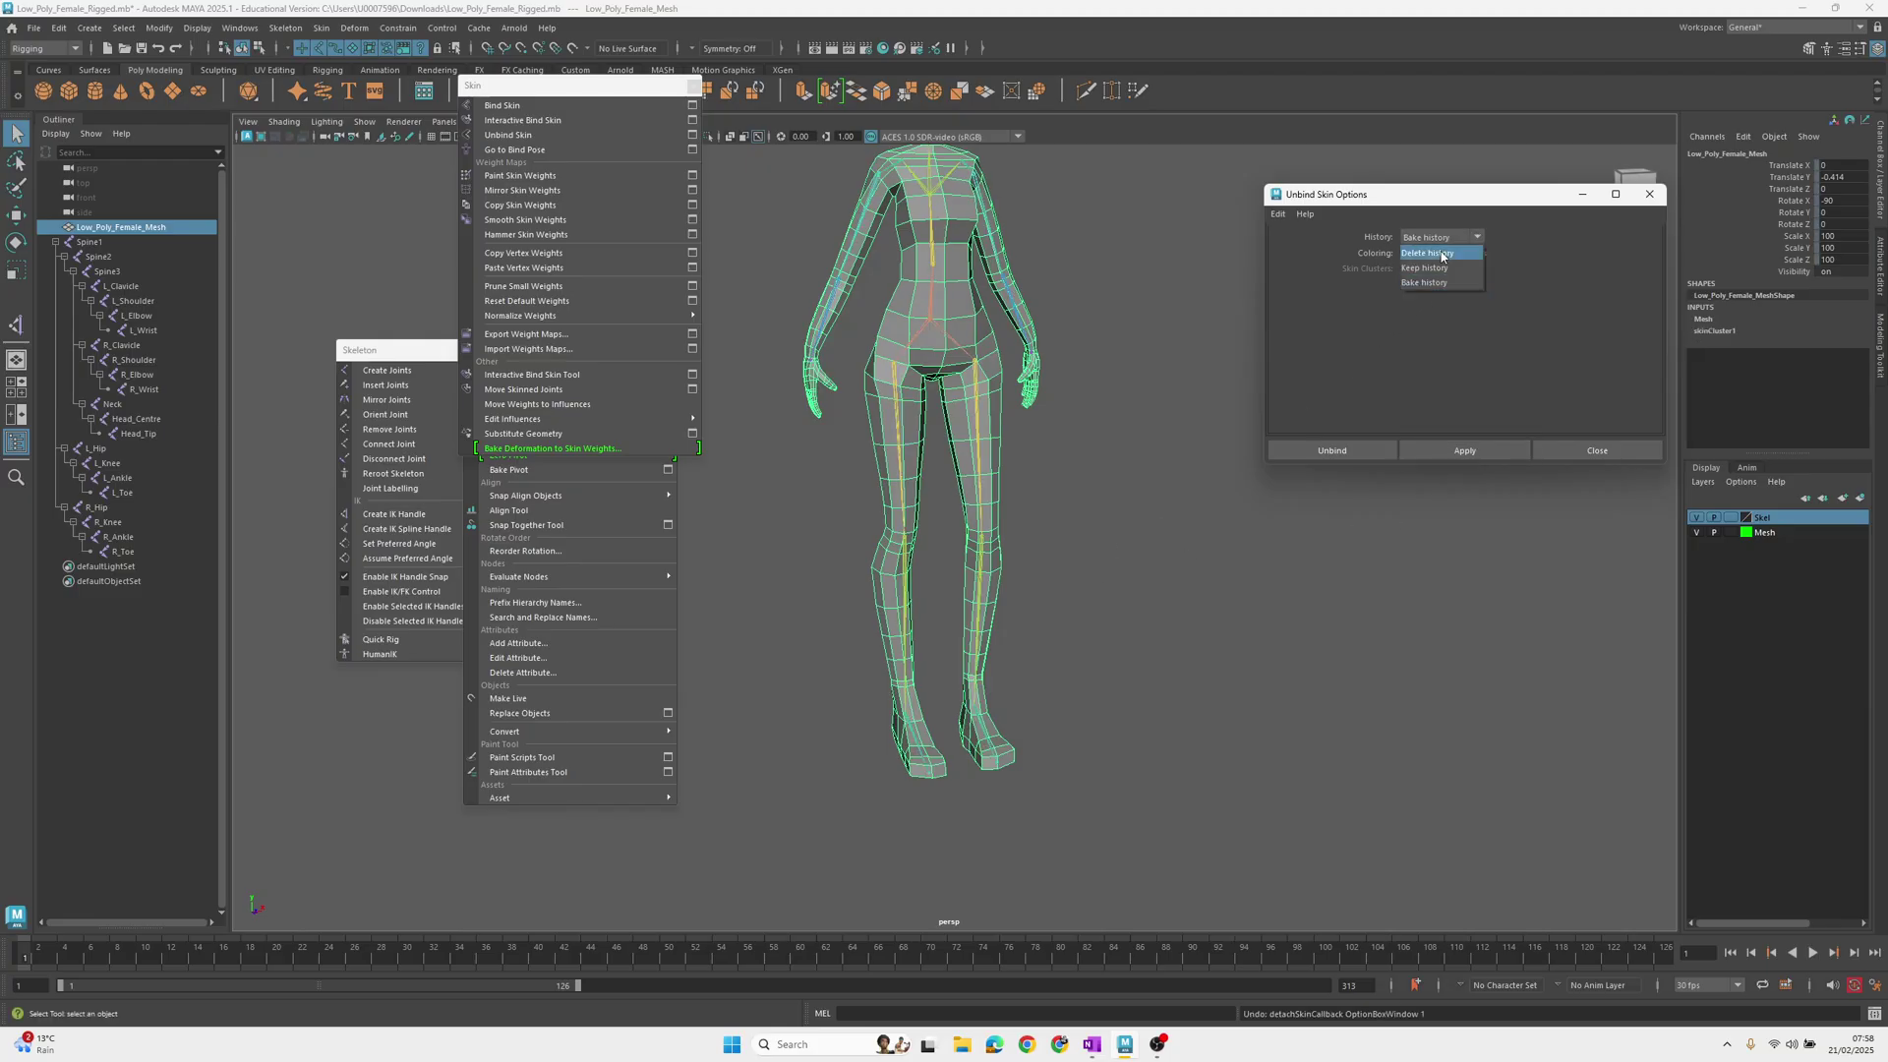
{"action": "left_click", "coordinate": [1277, 213]}
{"action": "left_click", "coordinate": [1304, 246]}
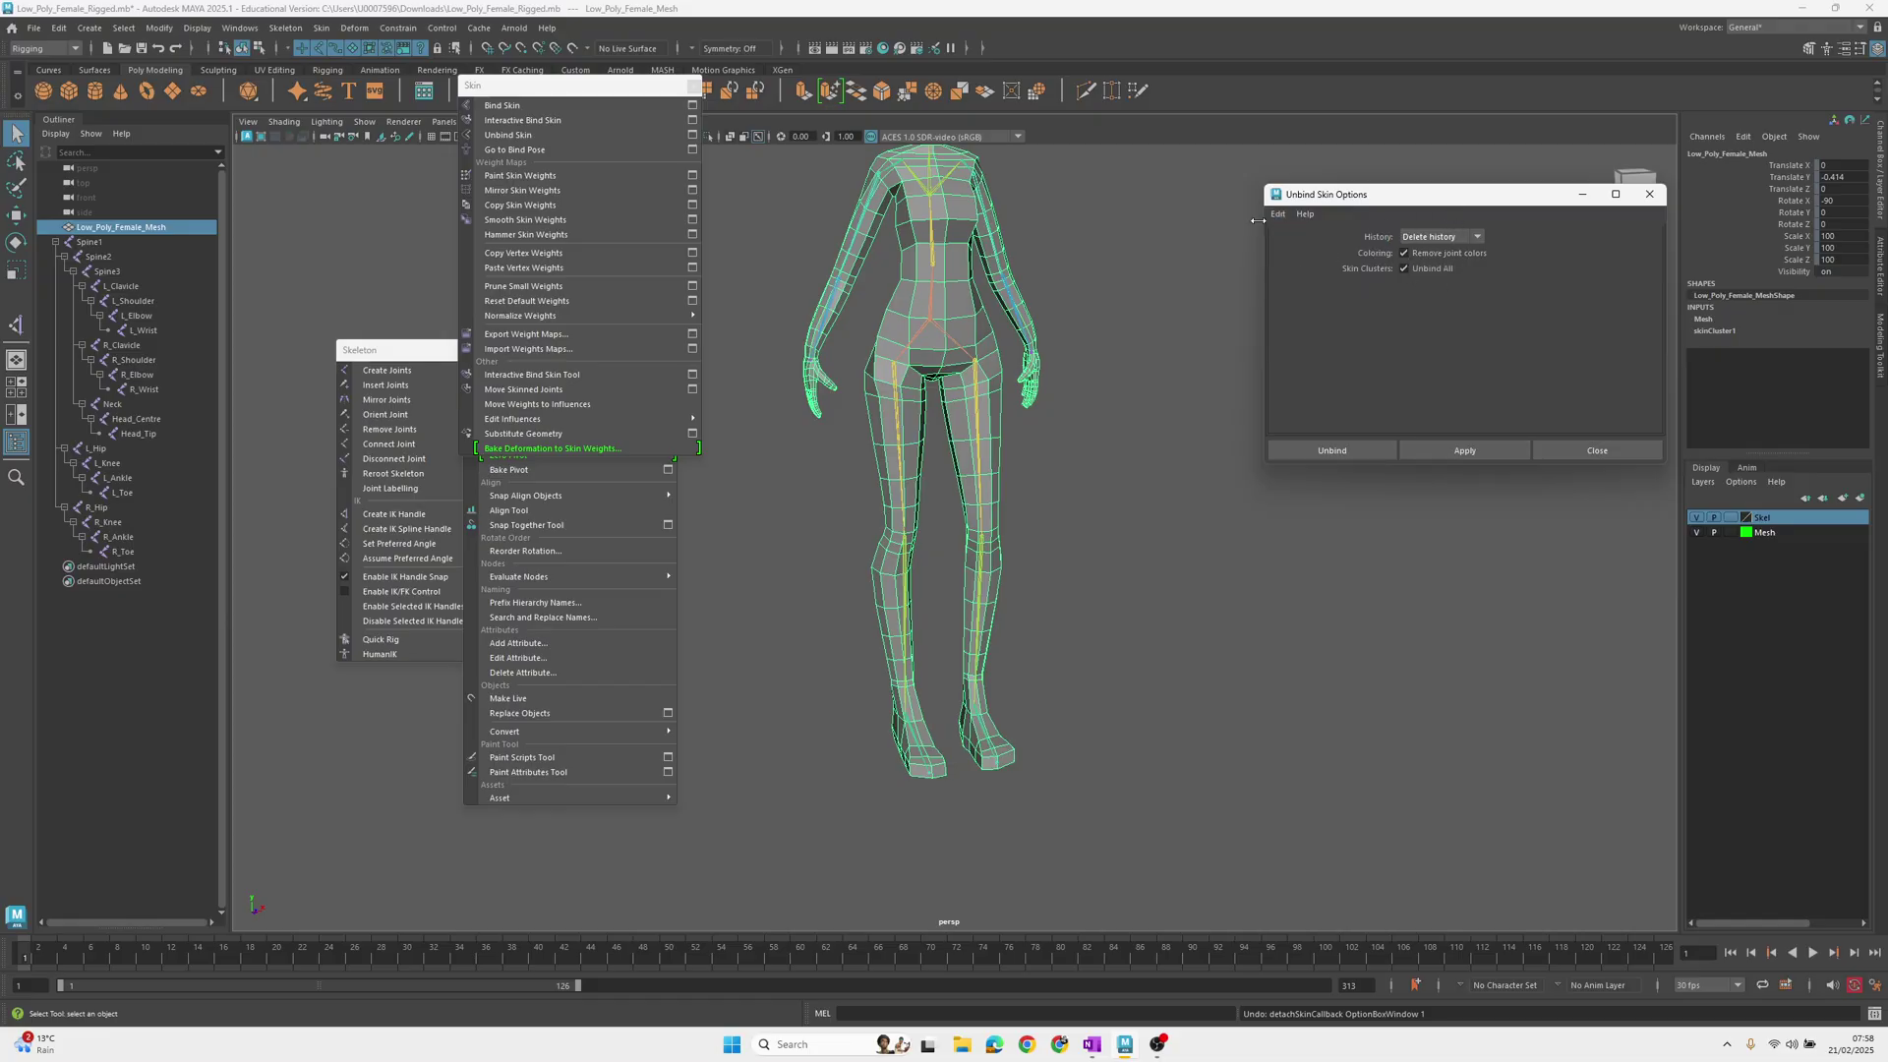
{"action": "left_click", "coordinate": [1500, 450]}
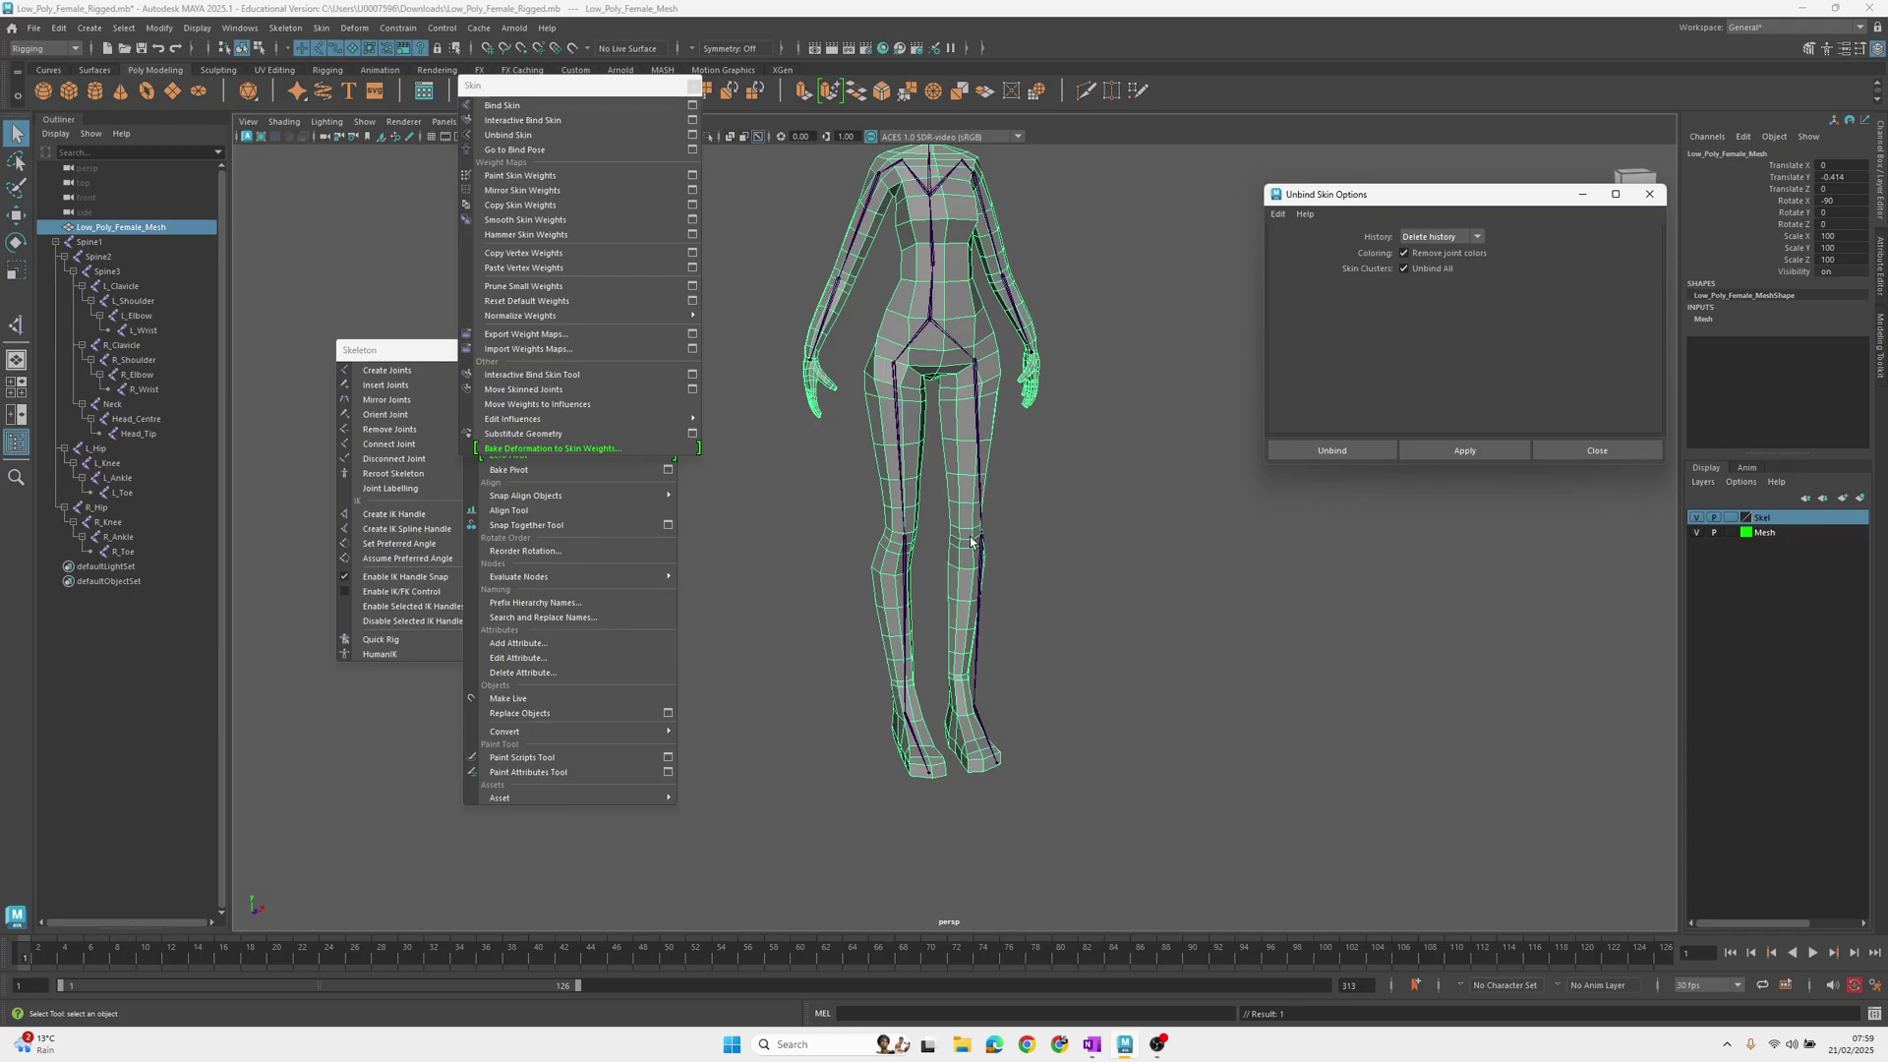
{"action": "key", "text": "ctrl+z"}
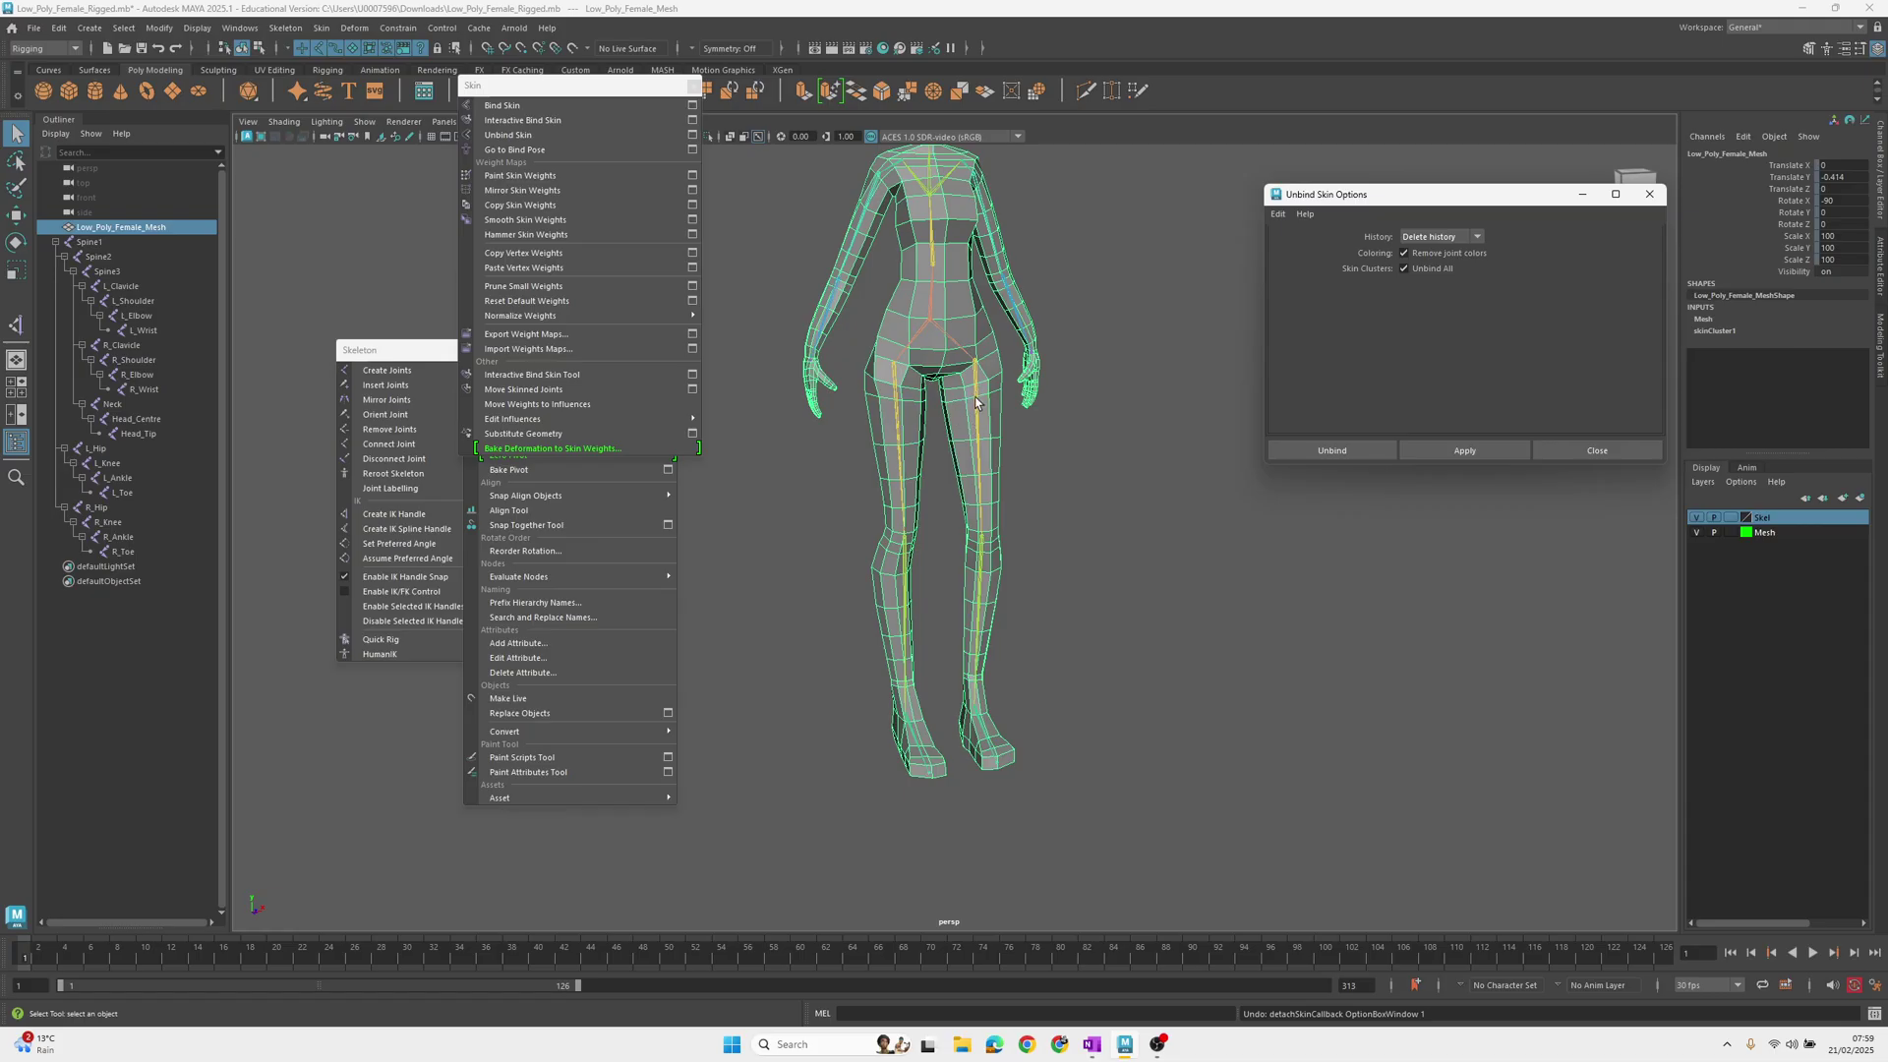
Unbind the skin from the mesh with history set to Bake history and close the options
{"action": "left_click", "coordinate": [1455, 238]}
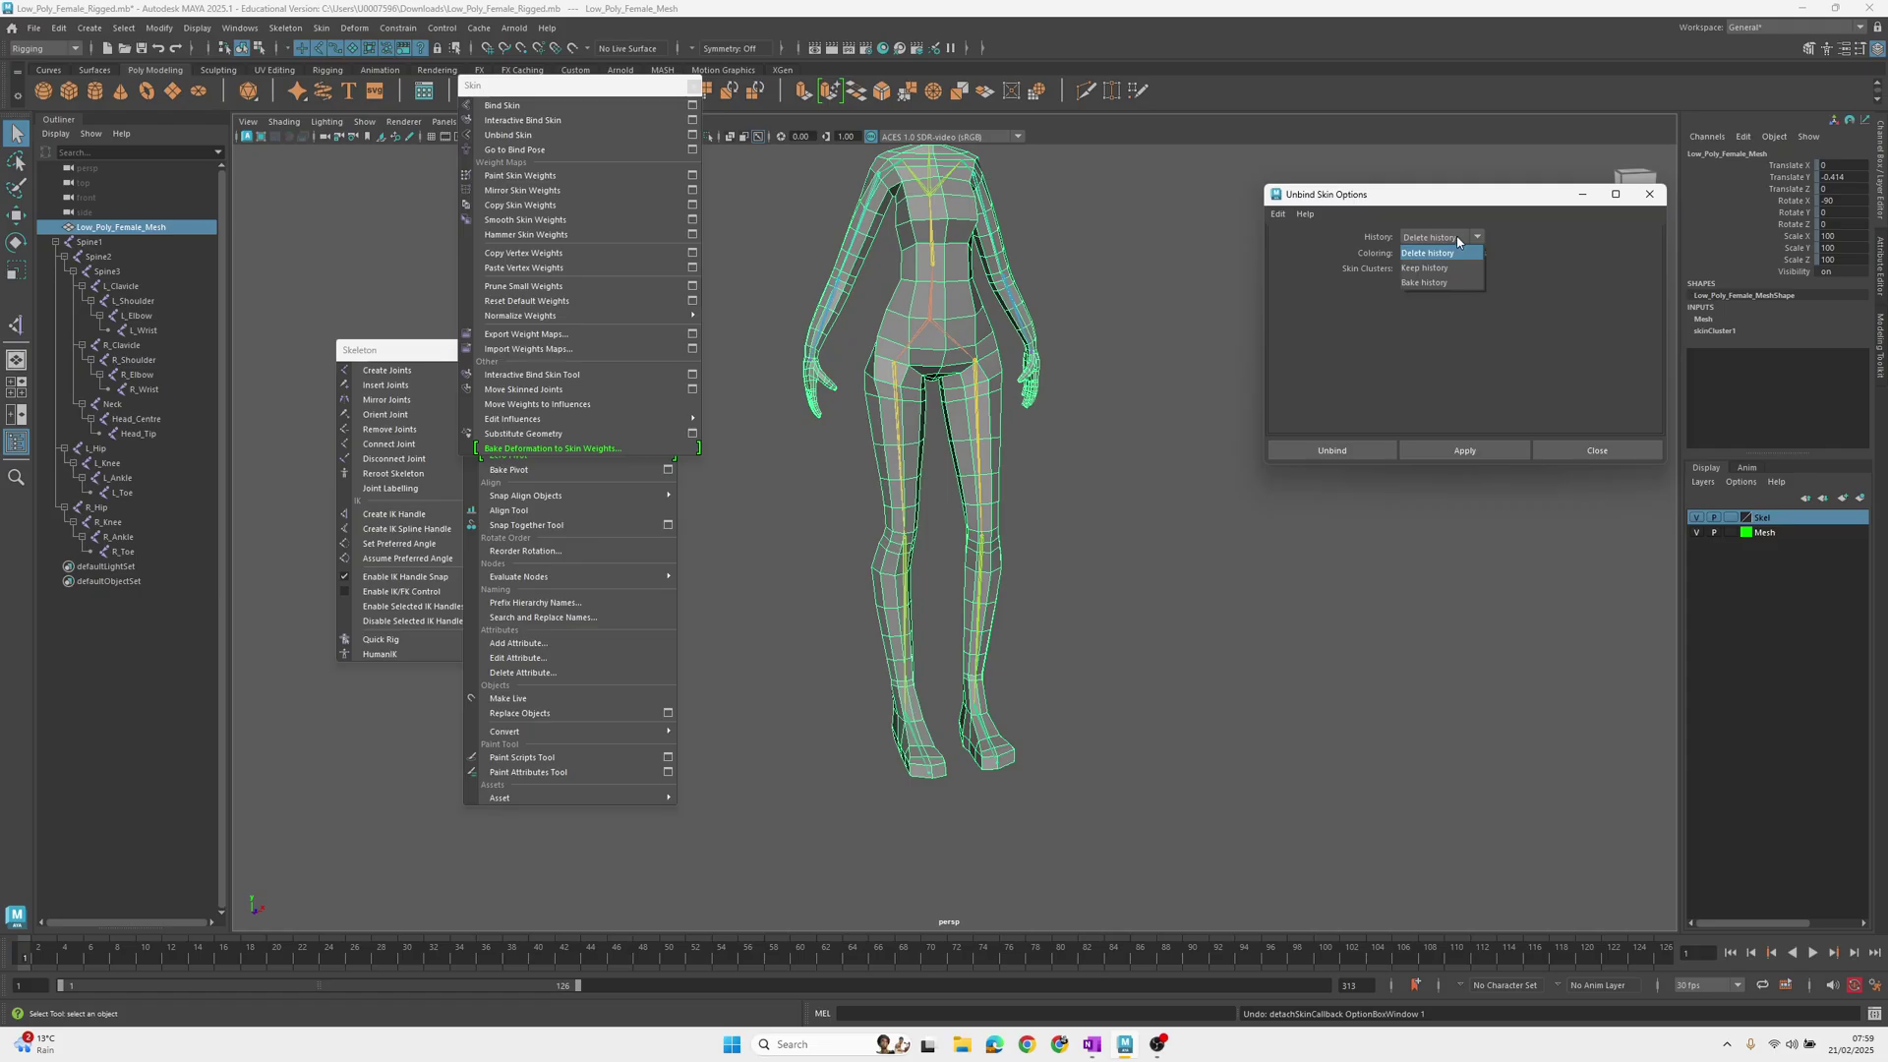
{"action": "left_click", "coordinate": [1425, 282]}
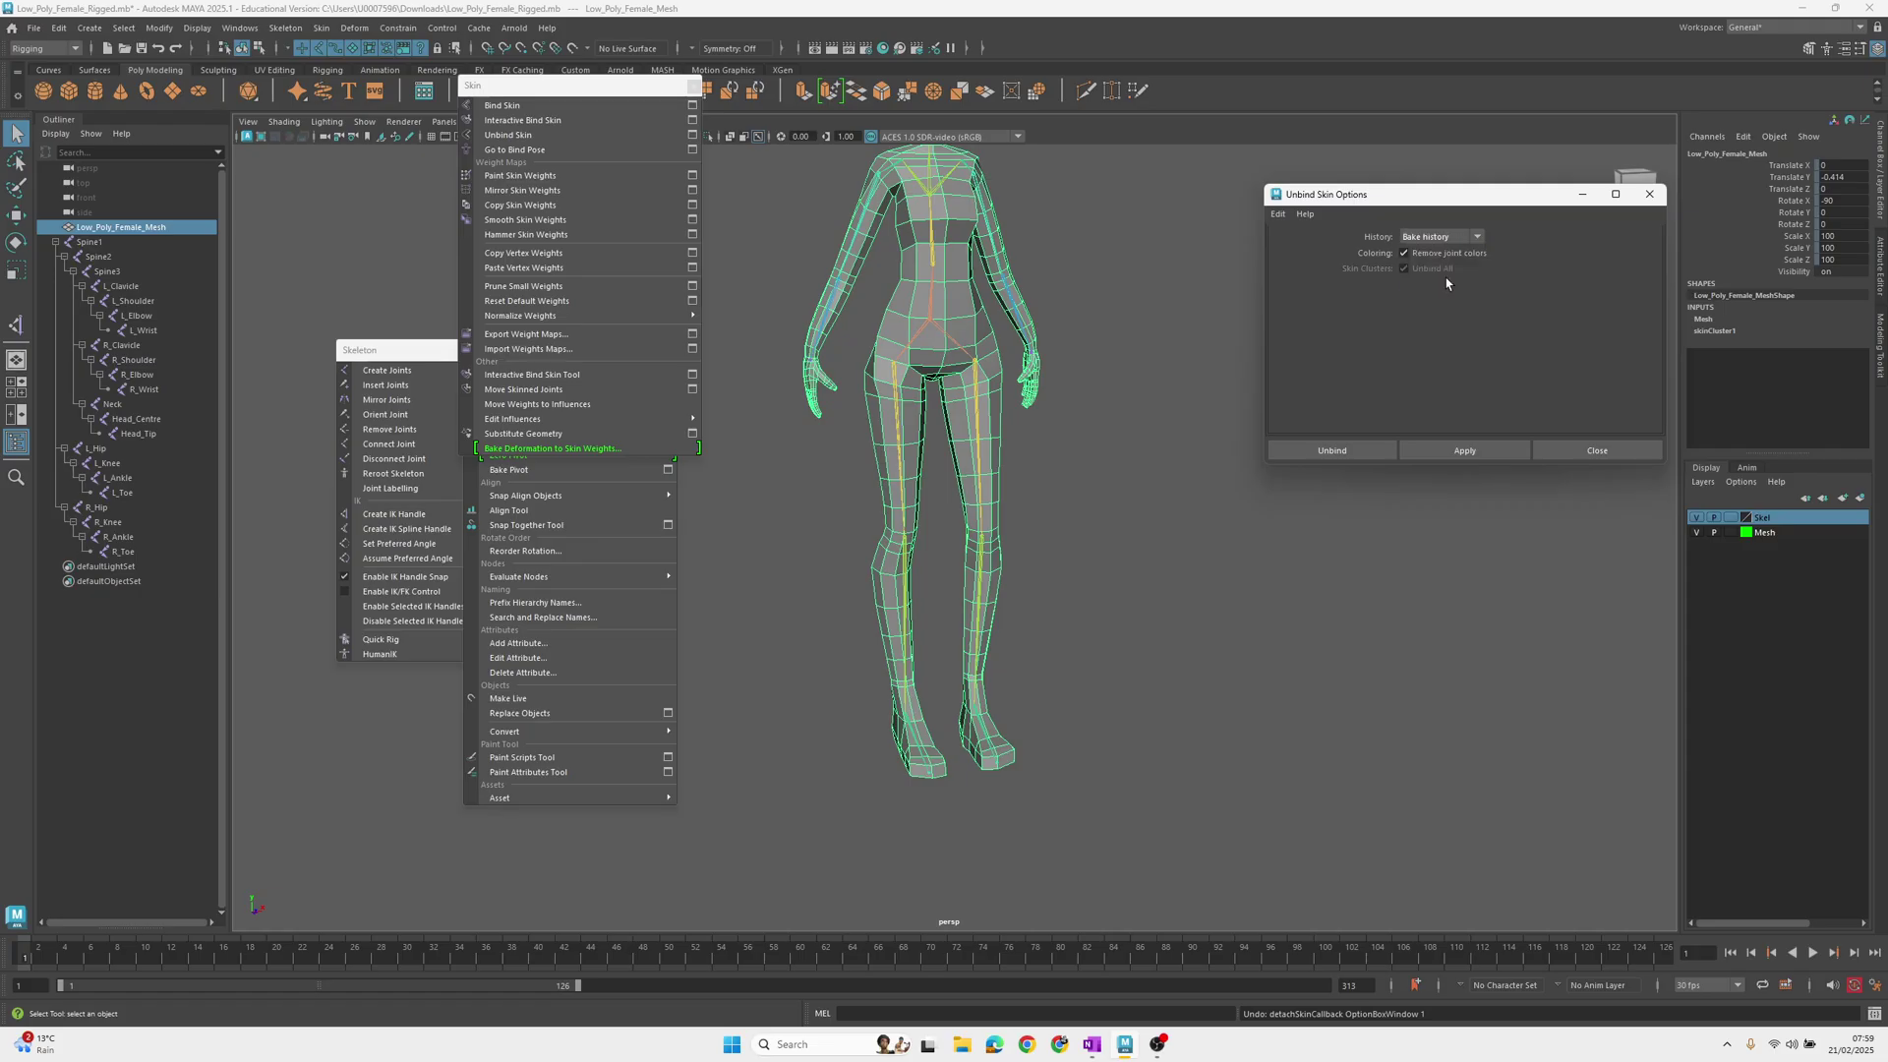
{"action": "left_click", "coordinate": [1515, 454]}
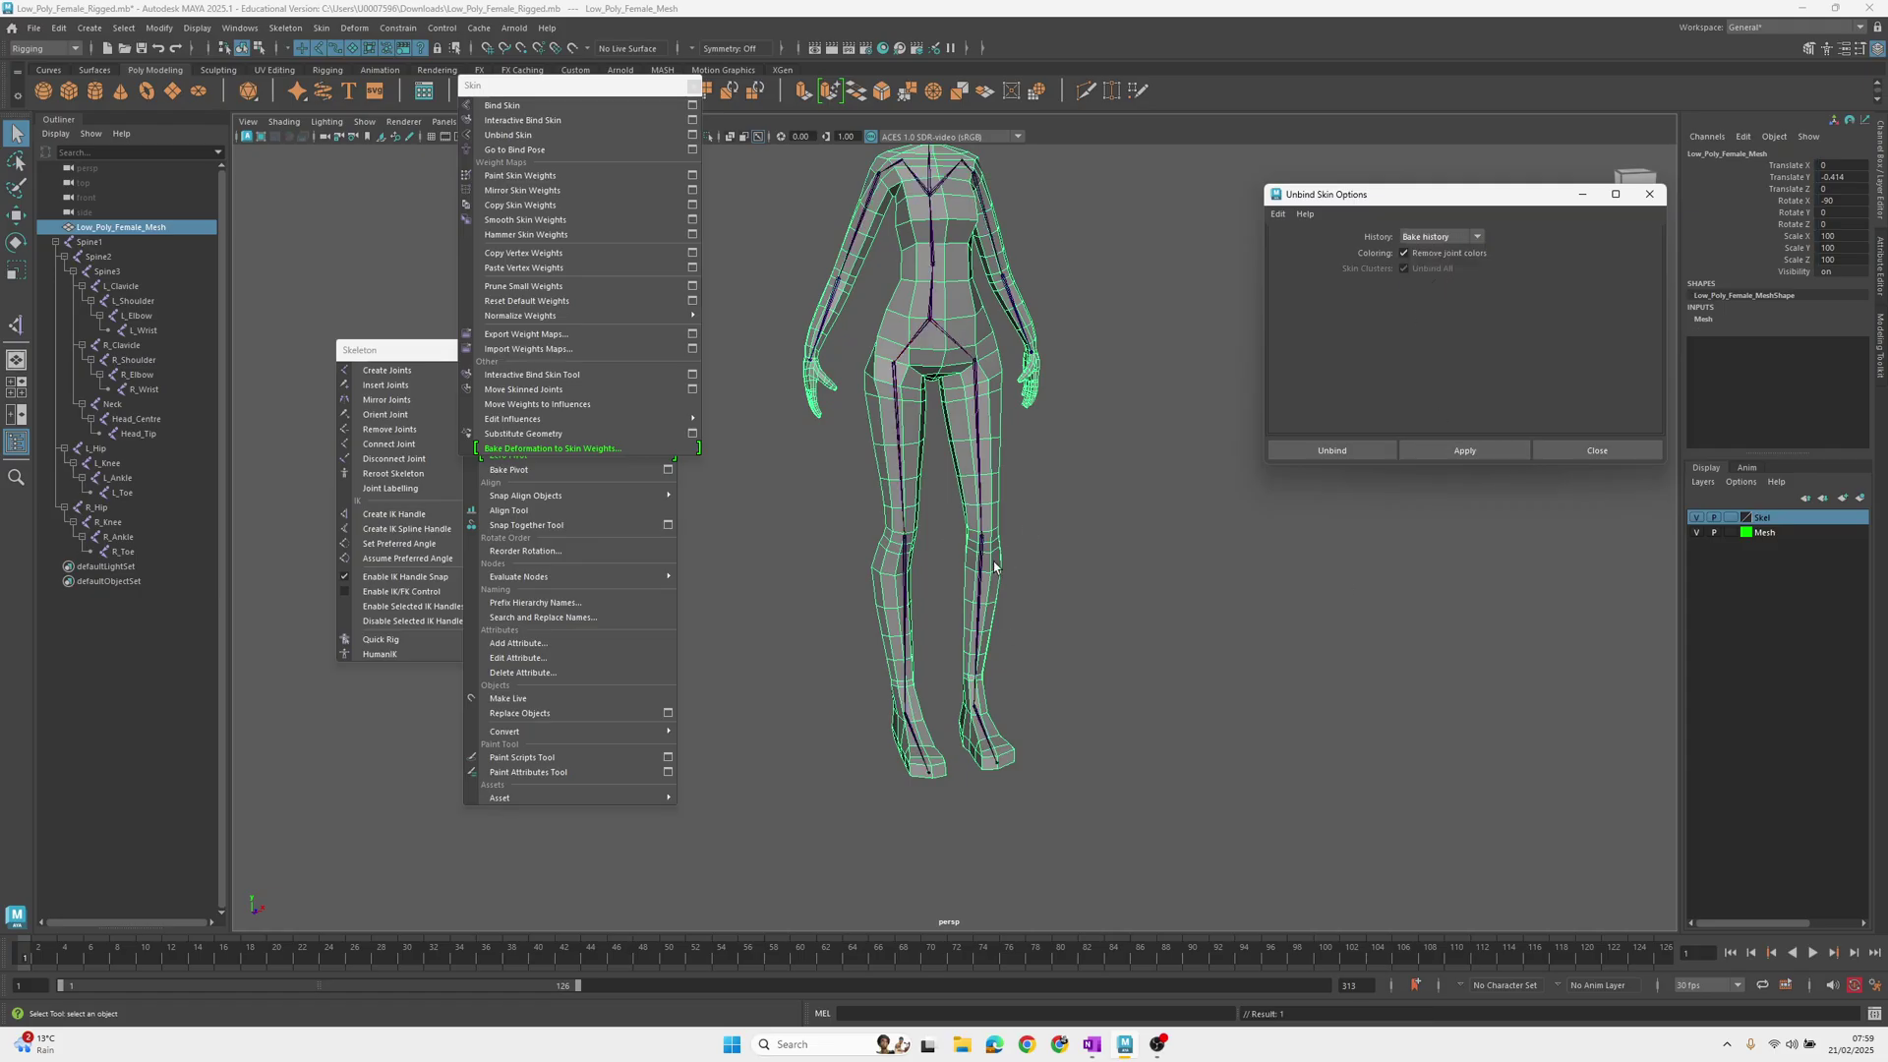
{"action": "left_click", "coordinate": [1648, 194]}
Freeze only the rotation of the L_Hip joint, keeping the options window clear of the legs
{"action": "scroll", "coordinate": [1053, 468], "scroll_direction": "up", "scroll_amount": 5}
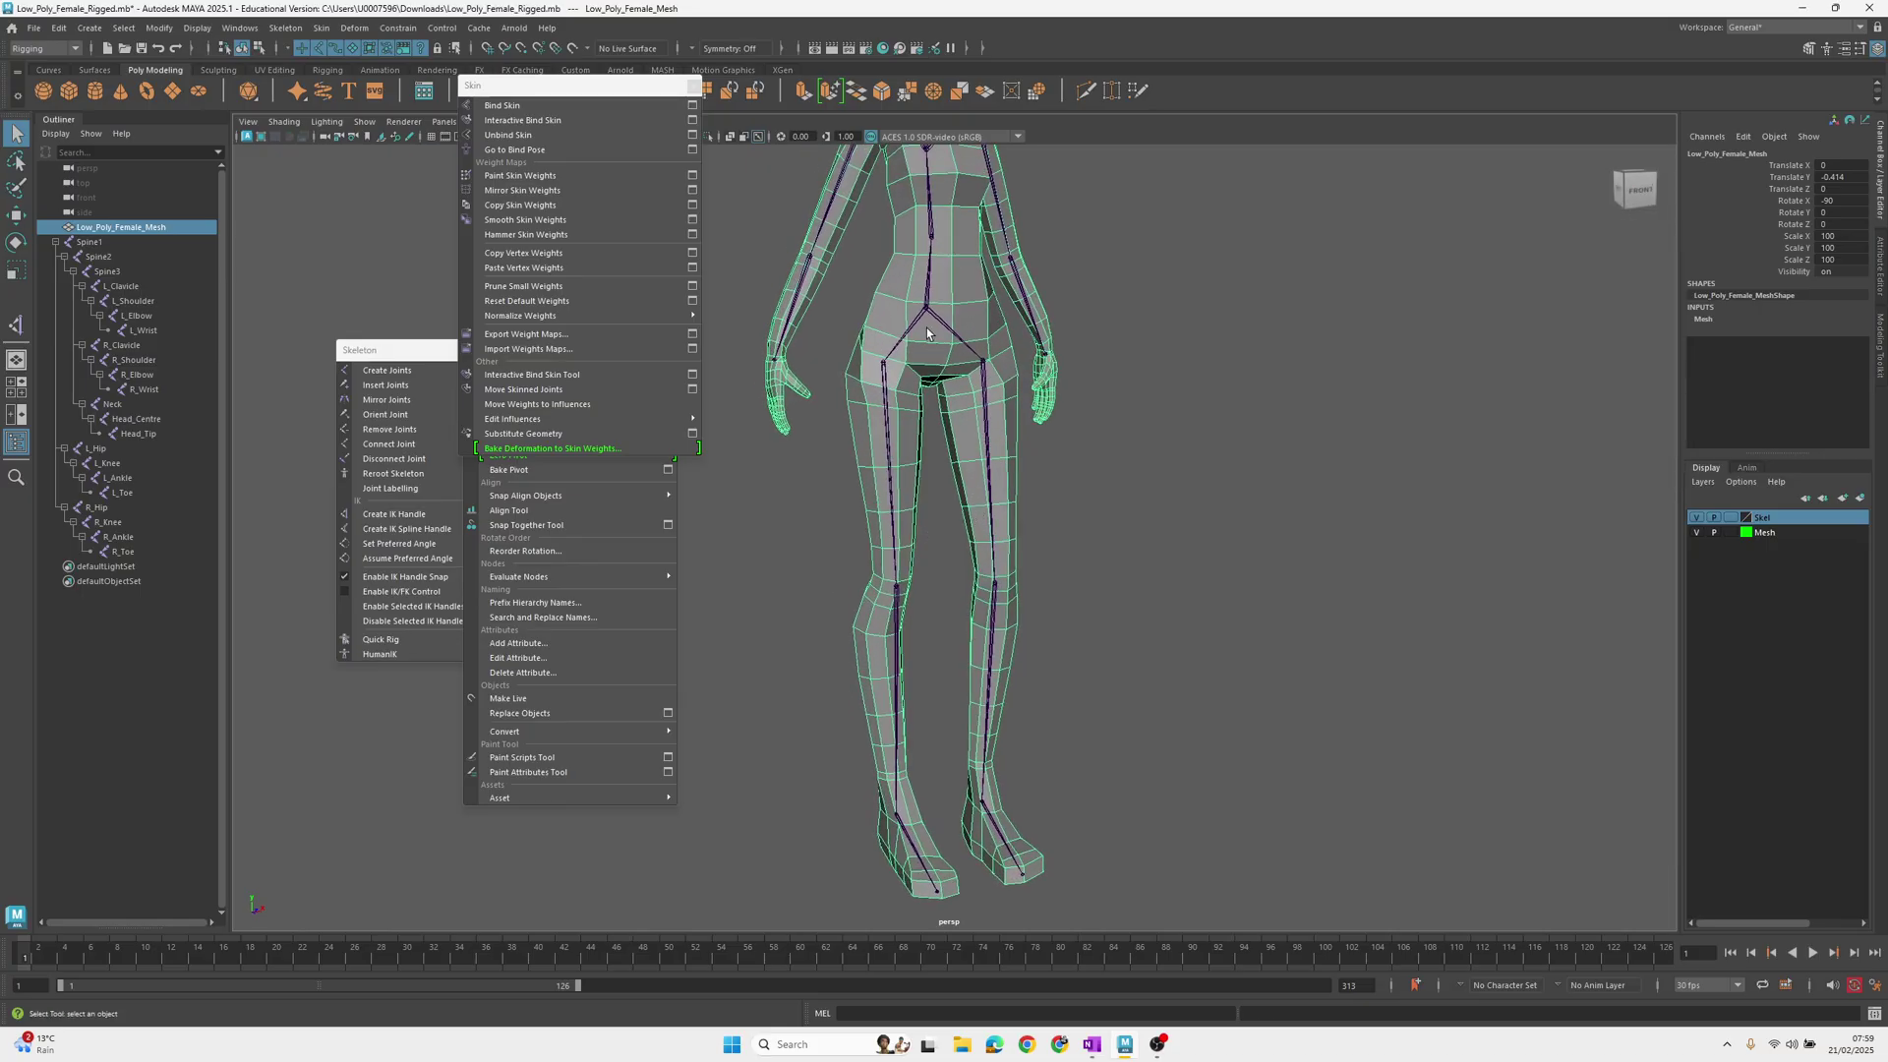
{"action": "left_click", "coordinate": [924, 312]}
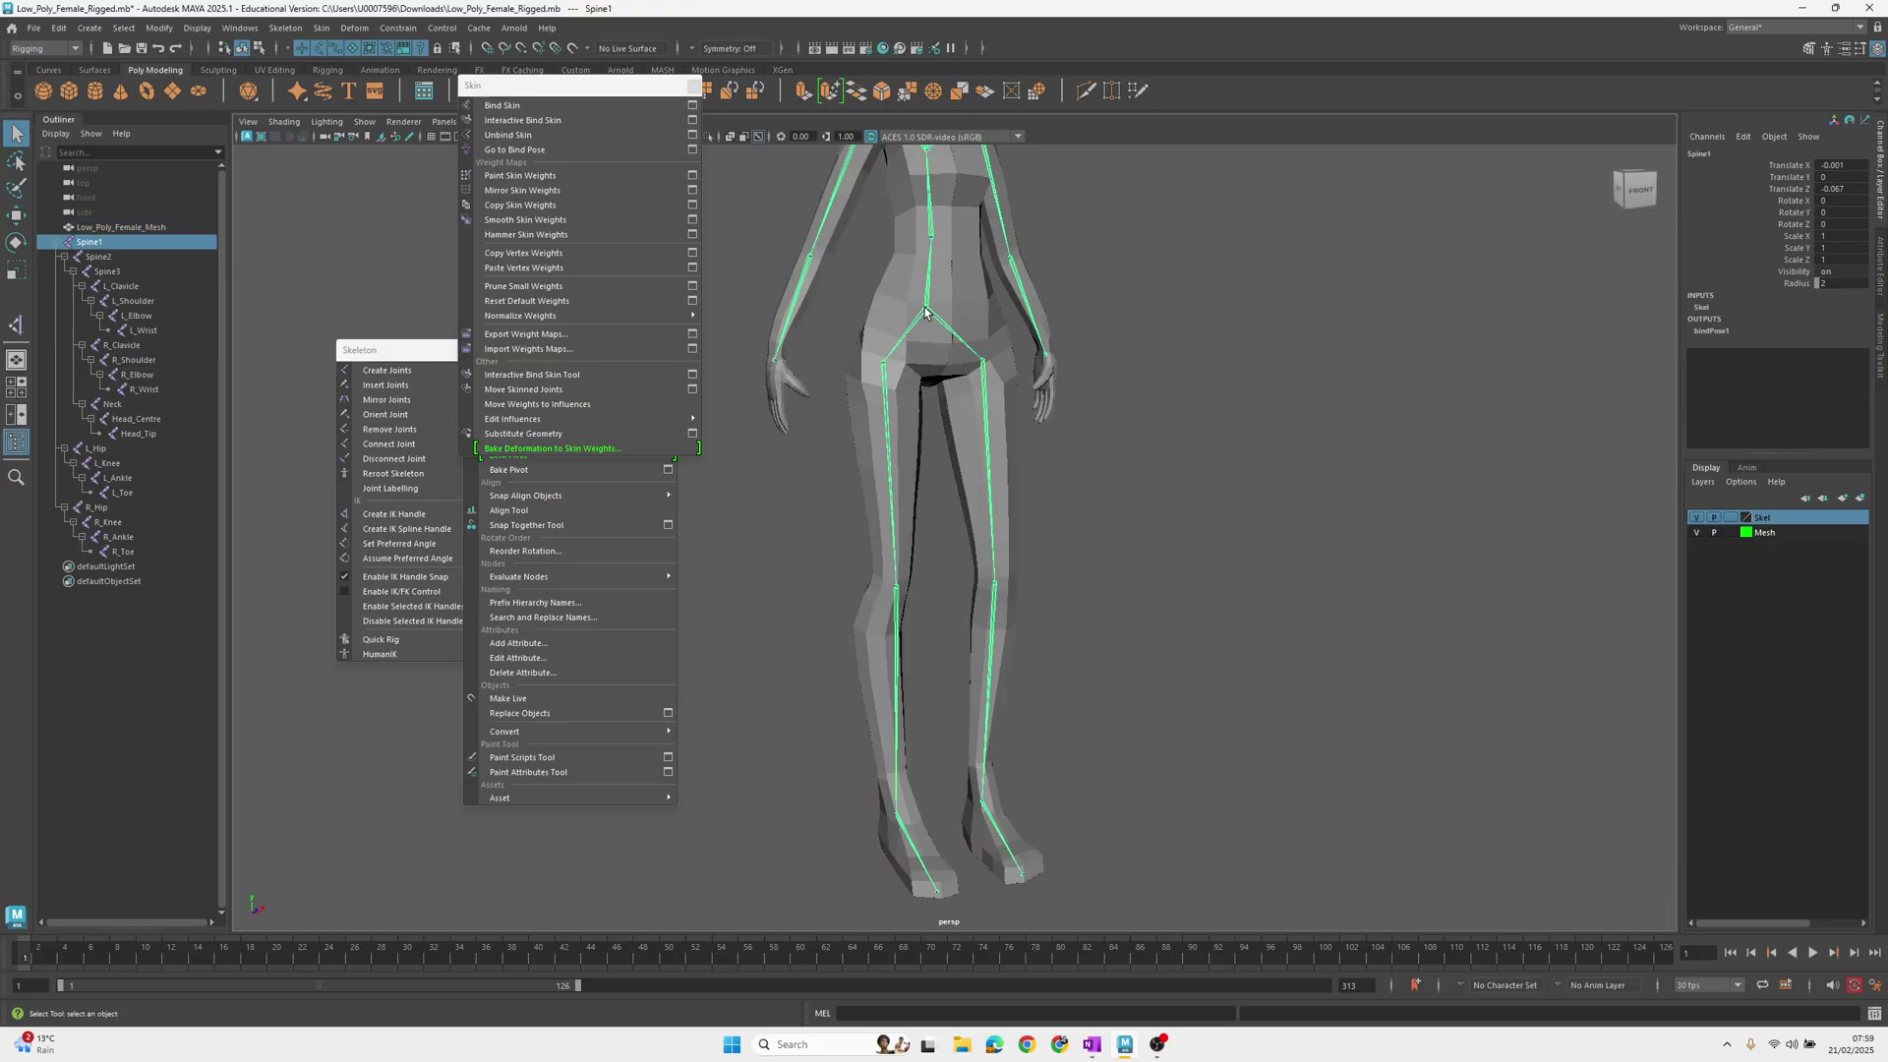
{"action": "left_click", "coordinate": [985, 386]}
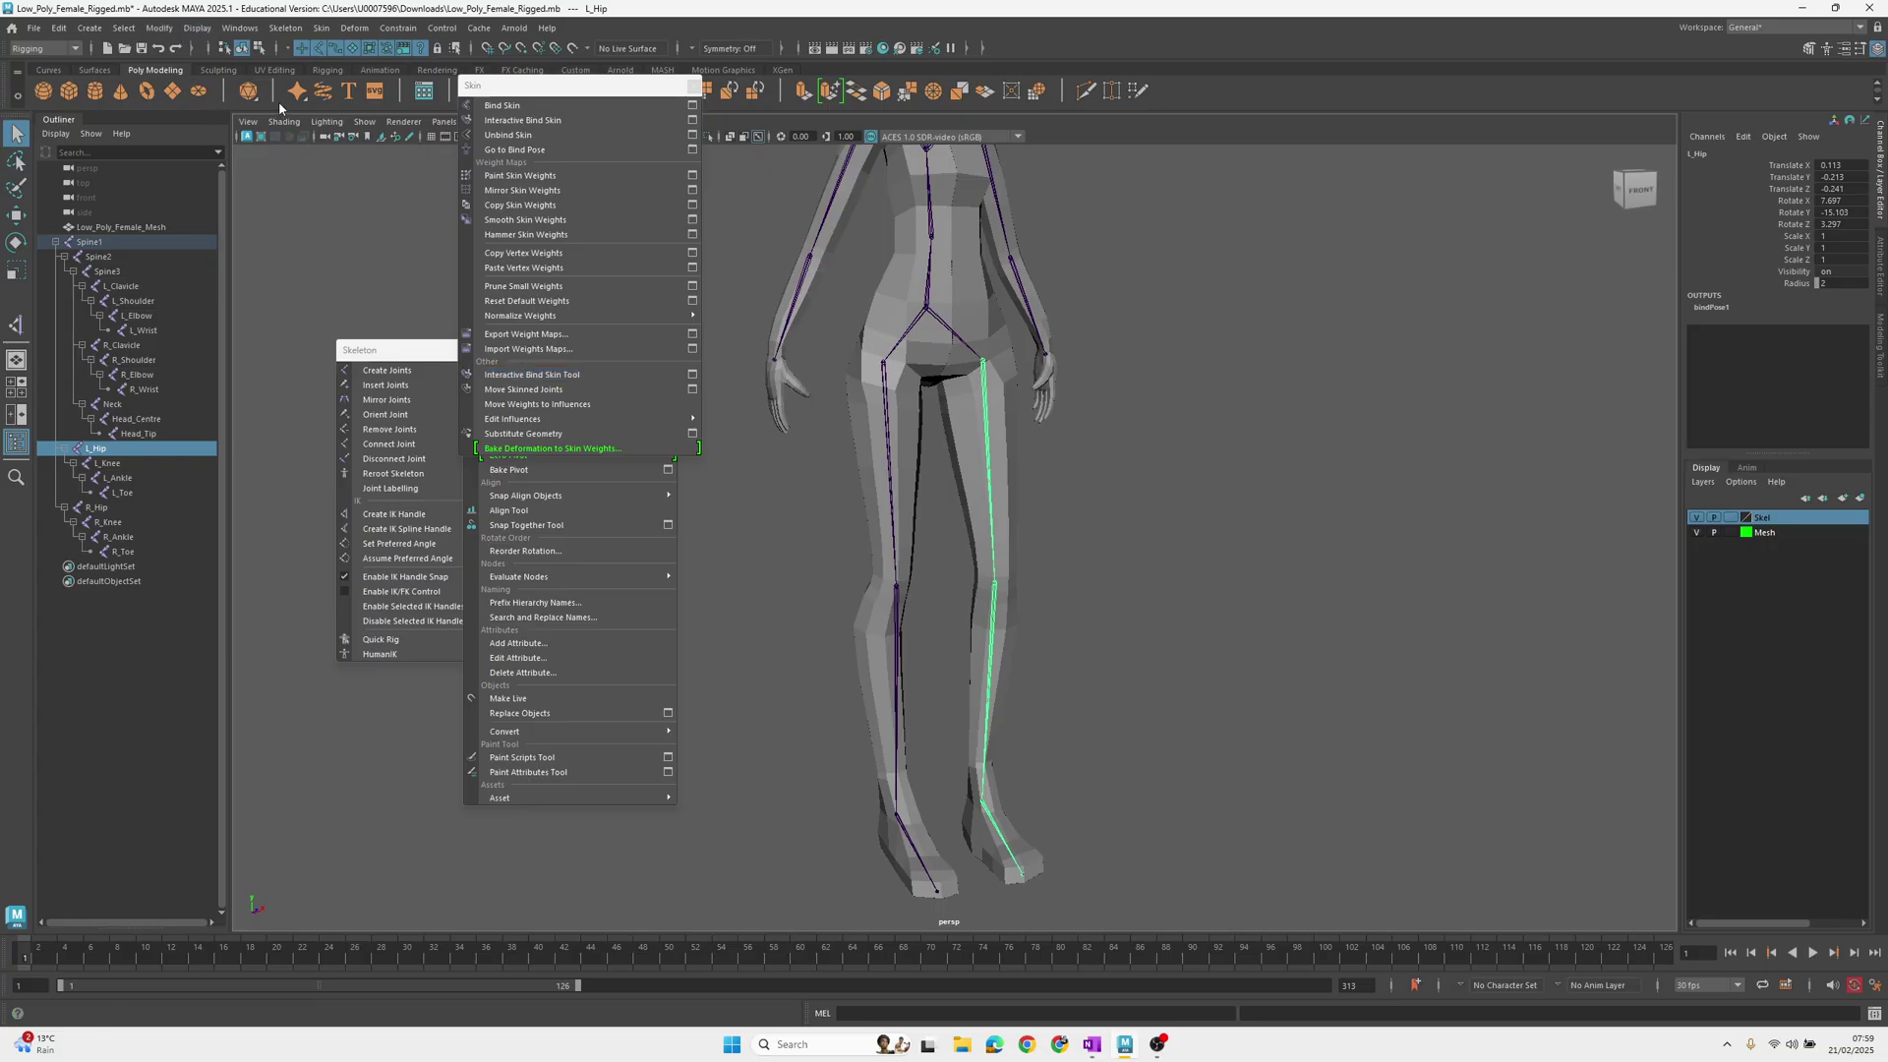
{"action": "left_click", "coordinate": [159, 28]}
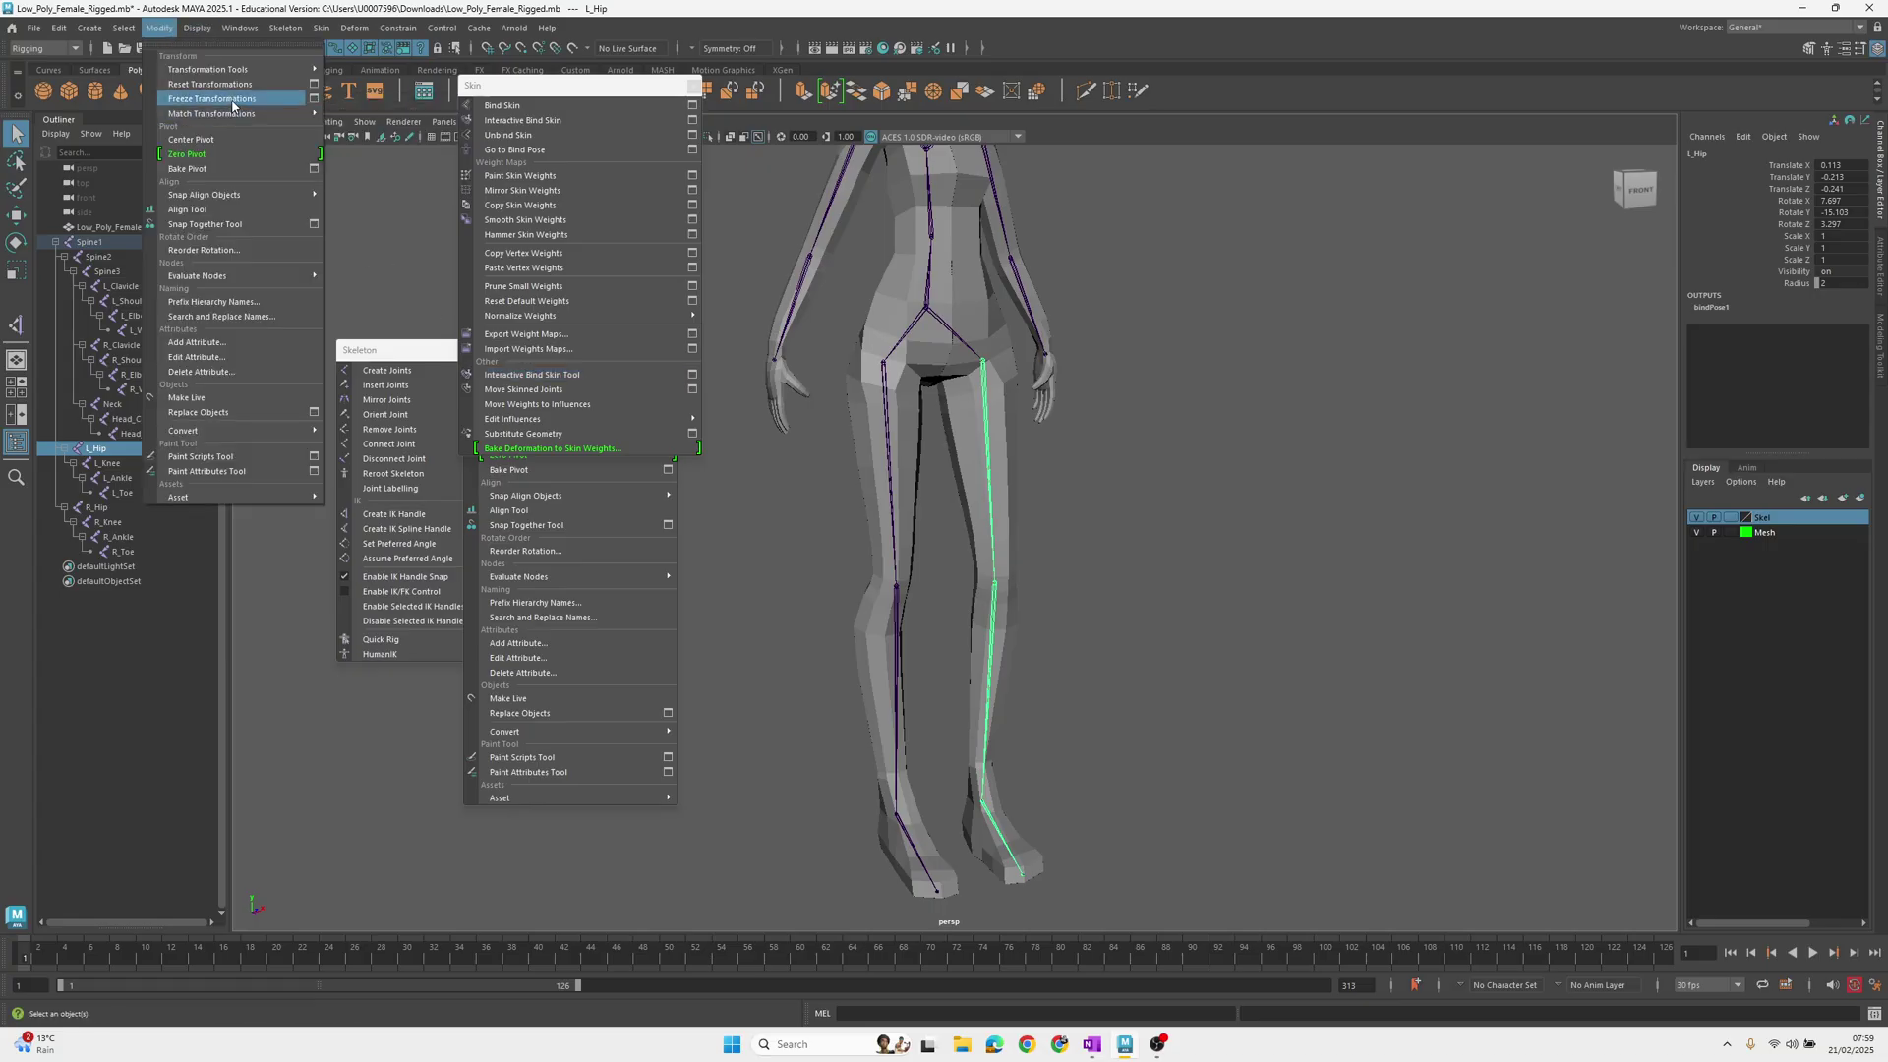
{"action": "left_click", "coordinate": [313, 99]}
{"action": "left_click_drag", "start_coordinate": [1441, 192], "coordinate": [552, 152]}
{"action": "left_click", "coordinate": [511, 204]}
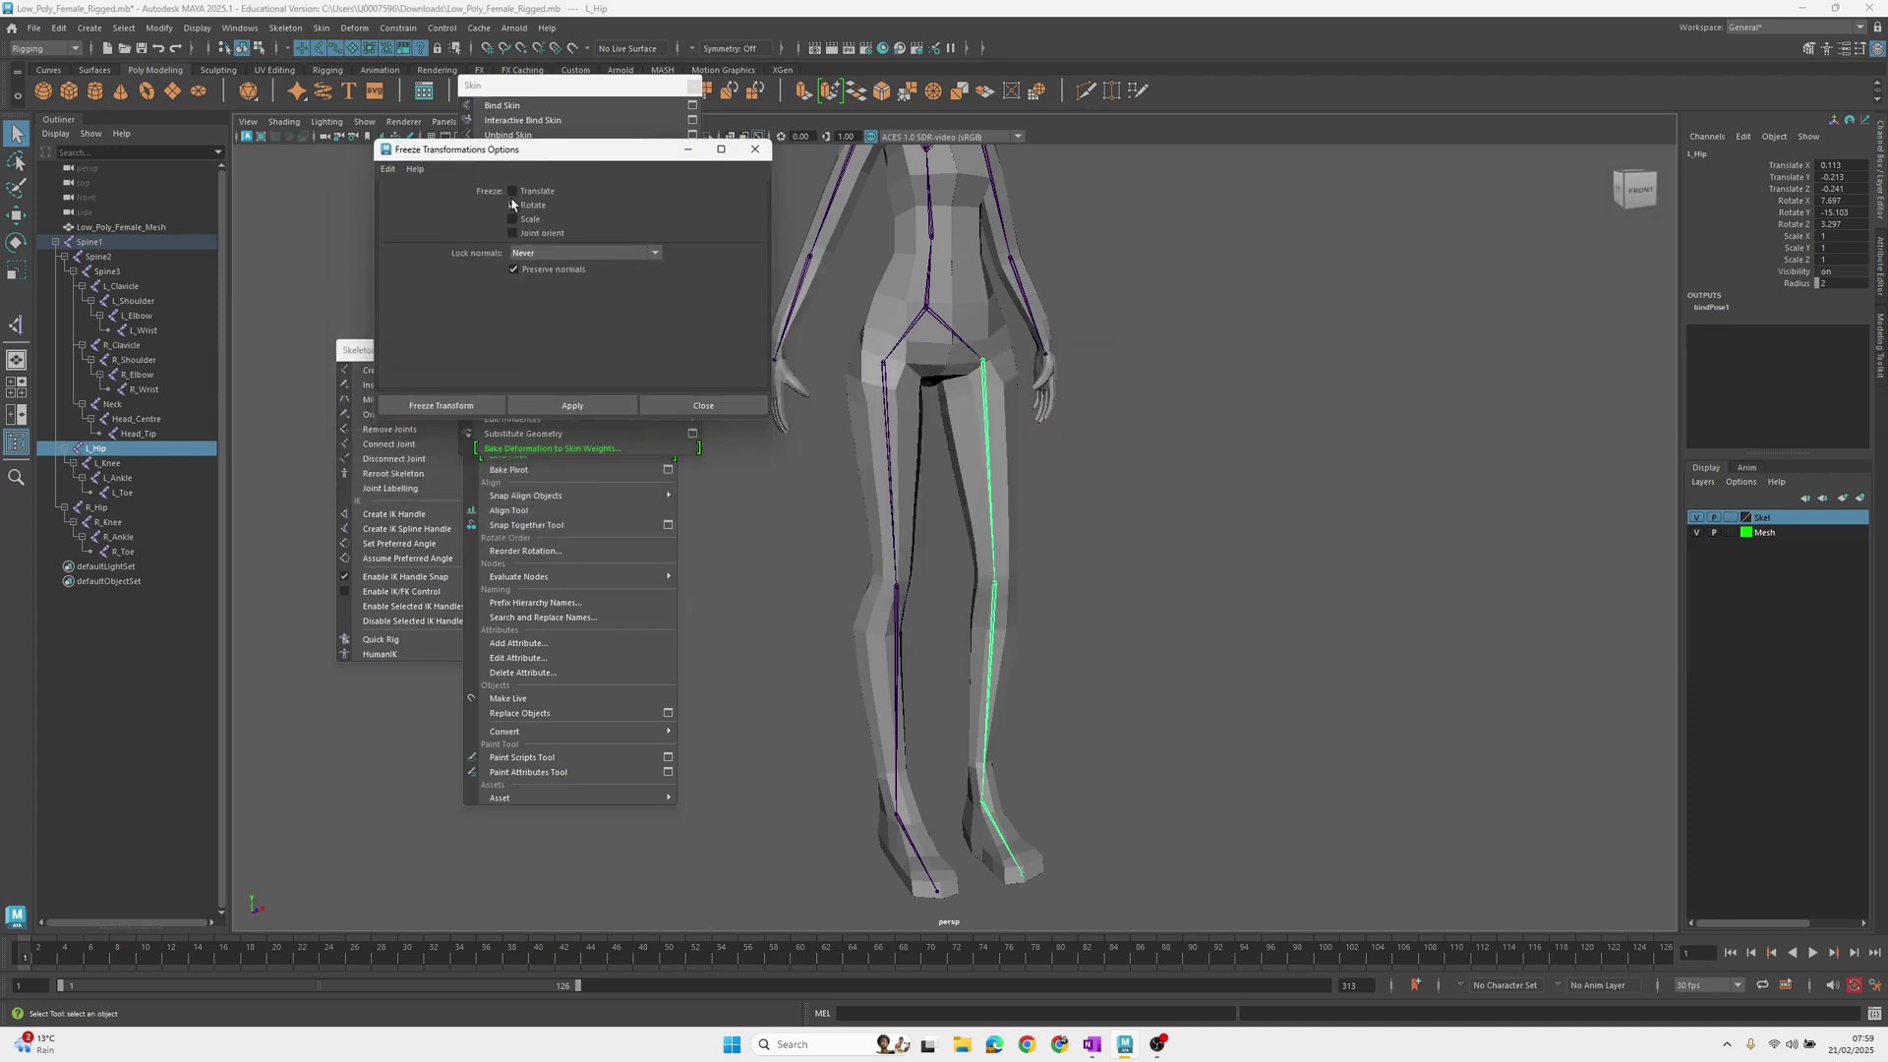
{"action": "left_click", "coordinate": [574, 406]}
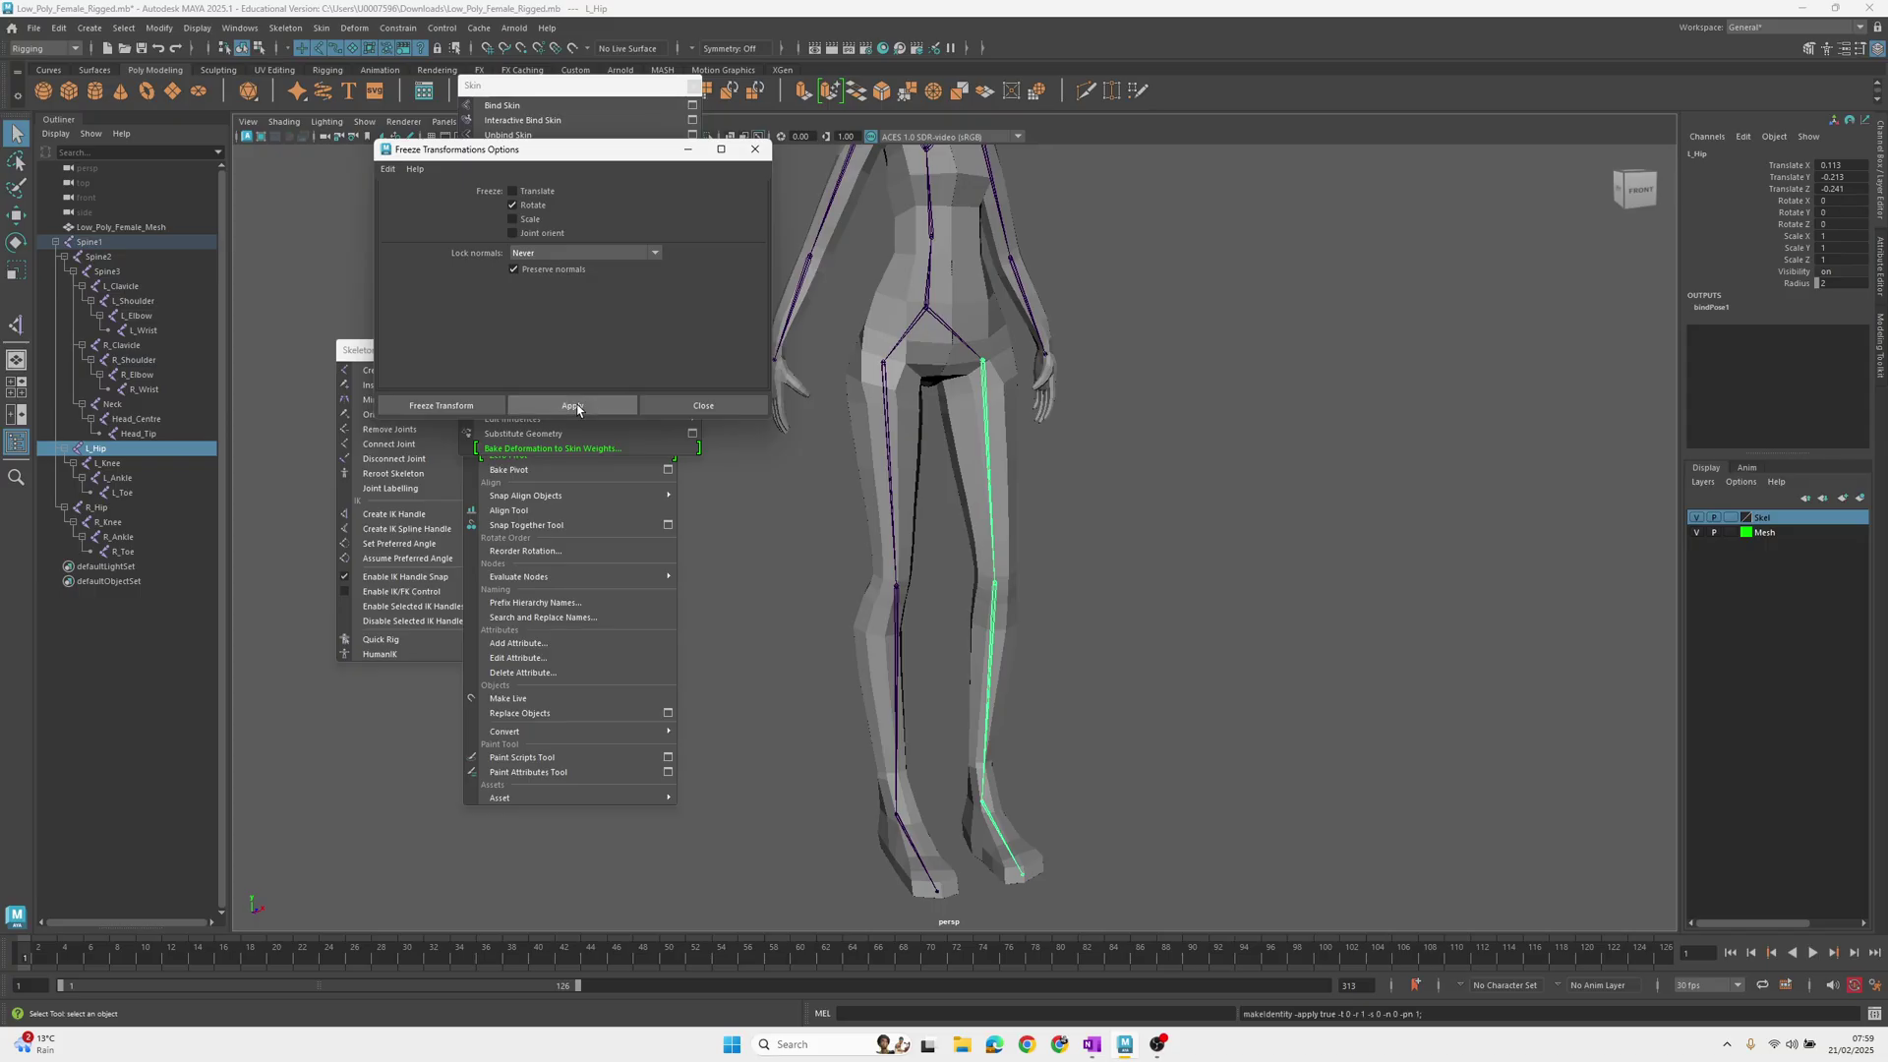
Examine the rotation values of the L_Ankle, L_Knee and L_Hip joints
{"action": "left_click", "coordinate": [984, 623]}
{"action": "left_click", "coordinate": [979, 814]}
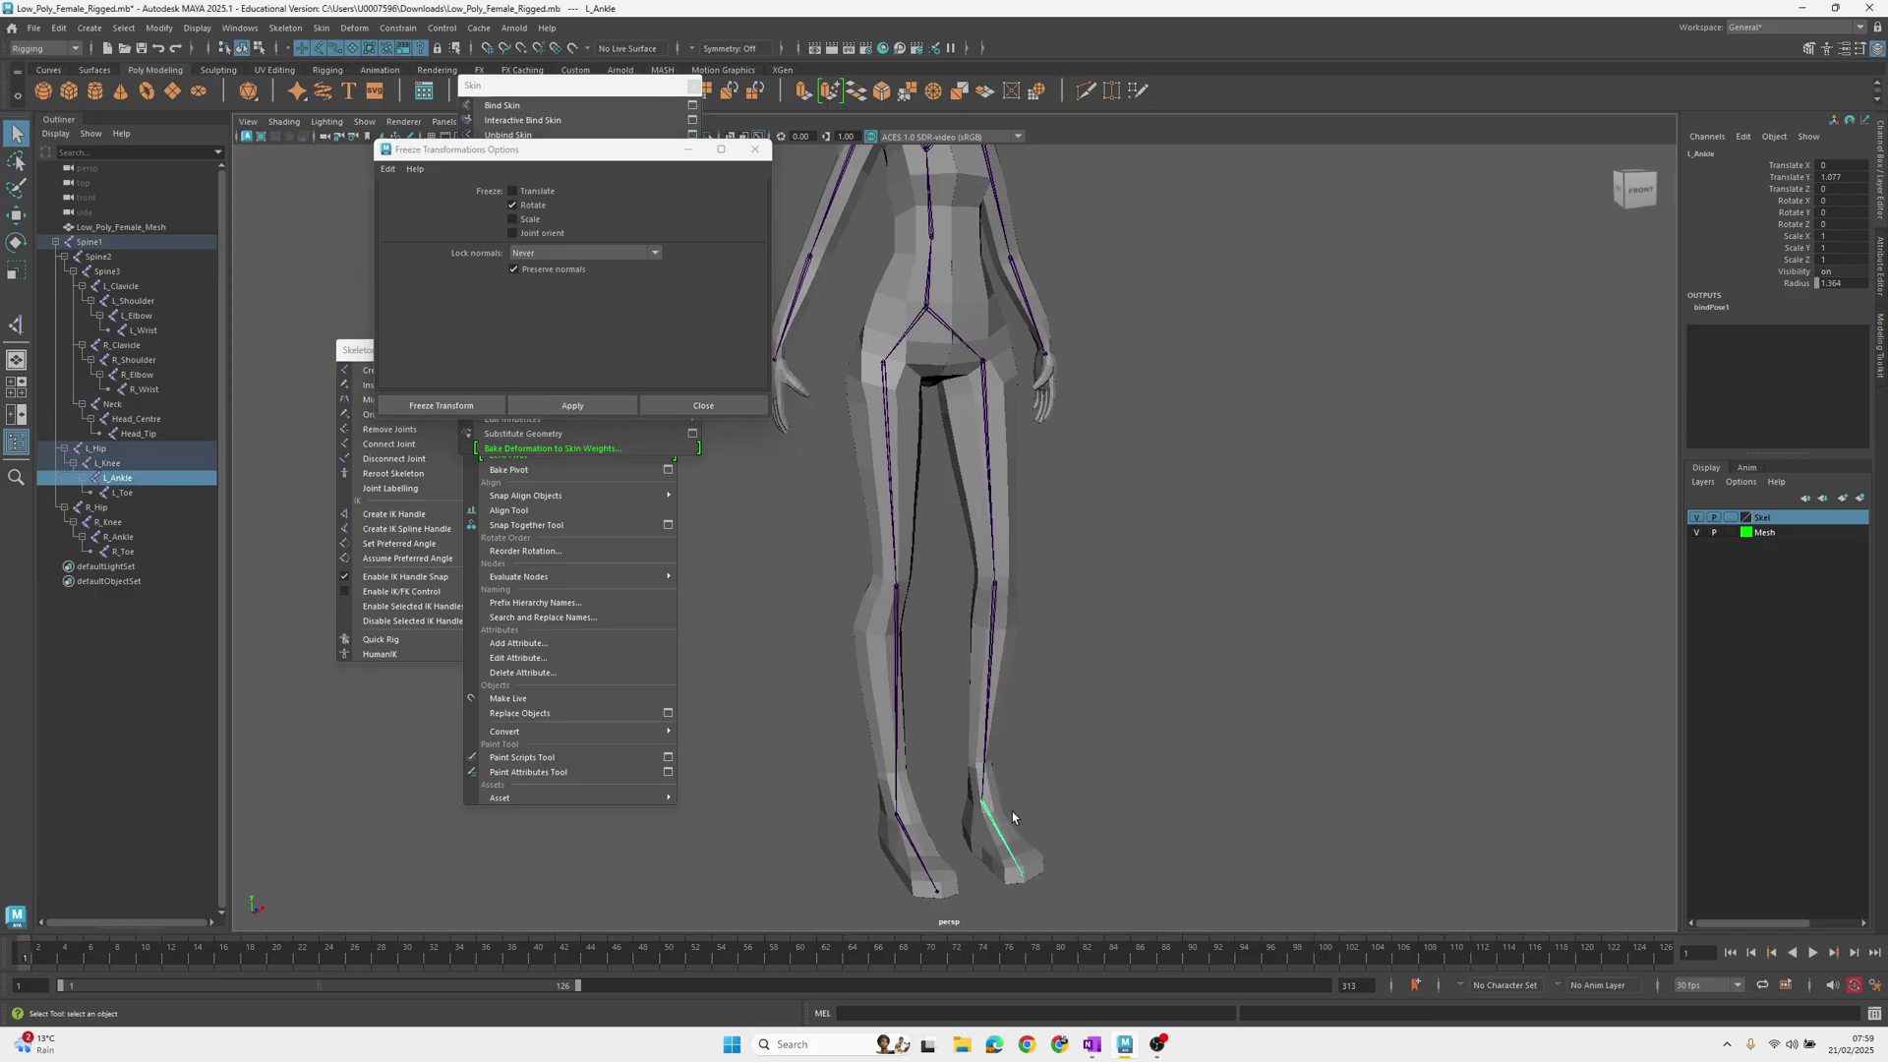
{"action": "left_click", "coordinate": [992, 602]}
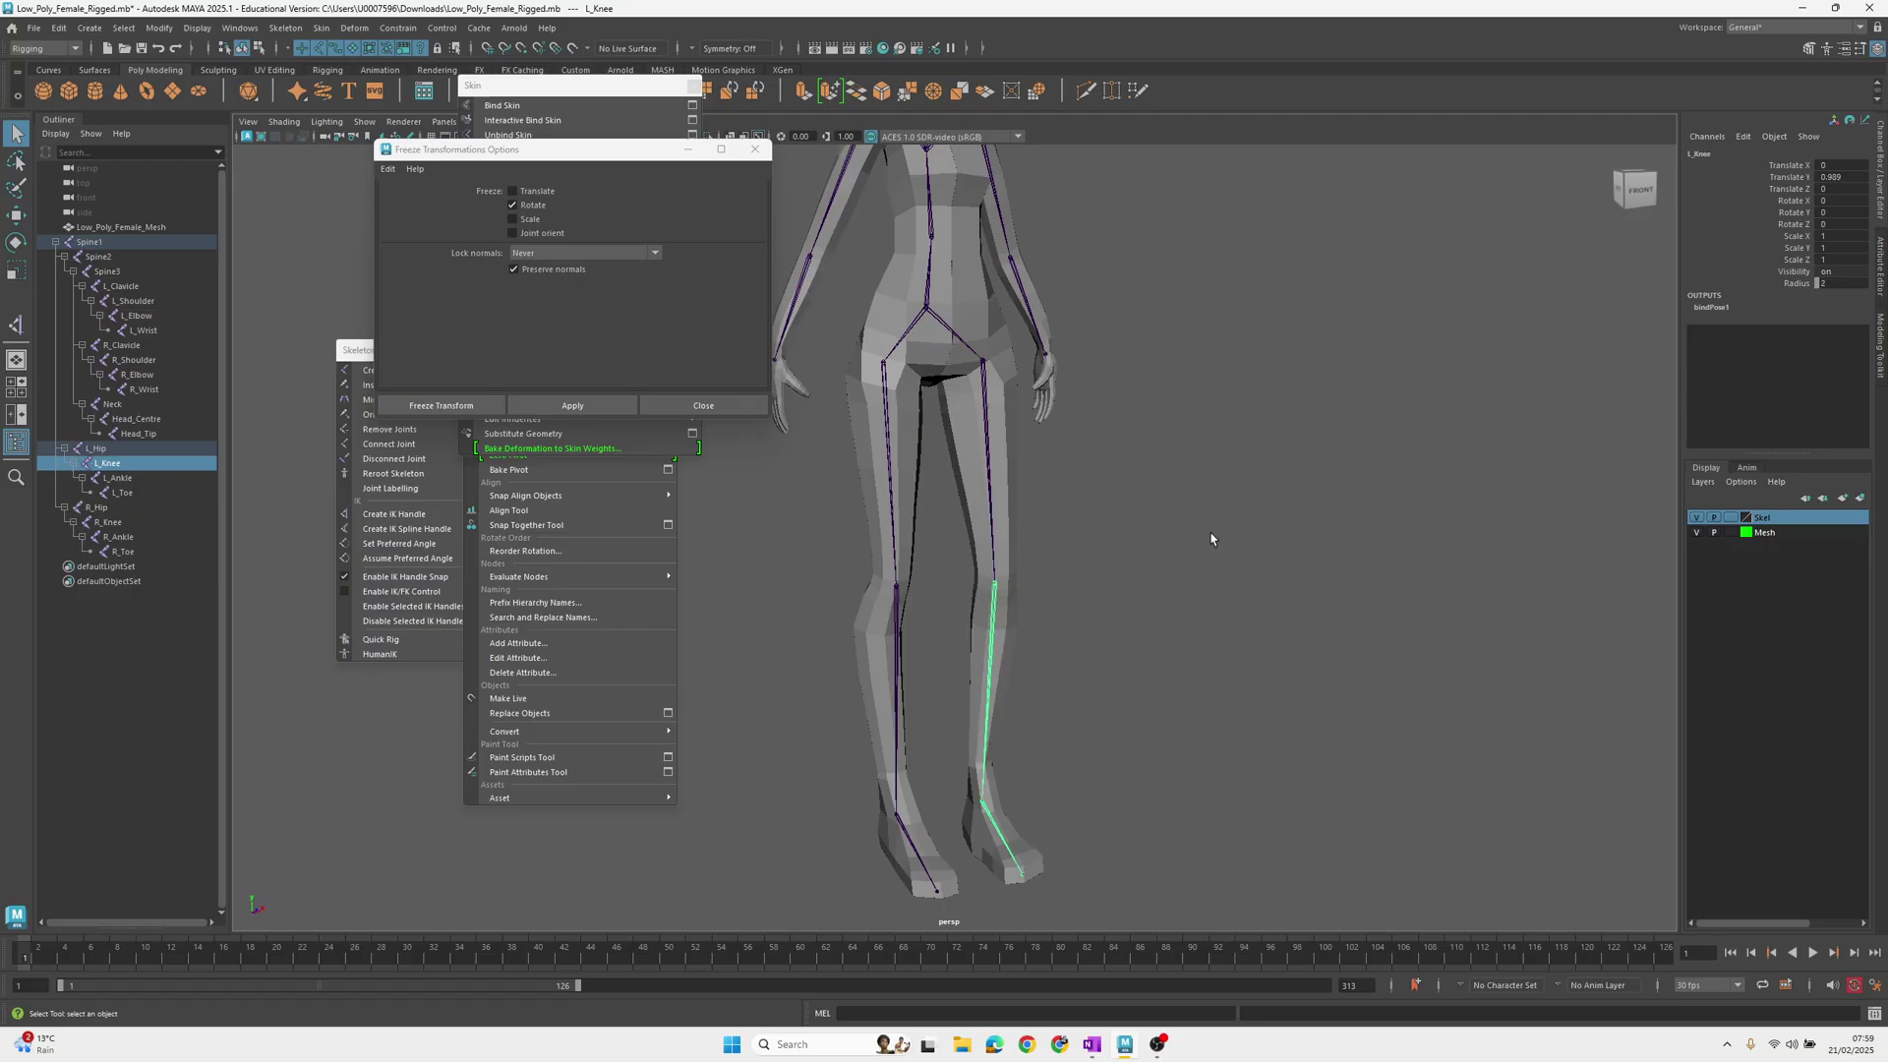
{"action": "left_click", "coordinate": [987, 505]}
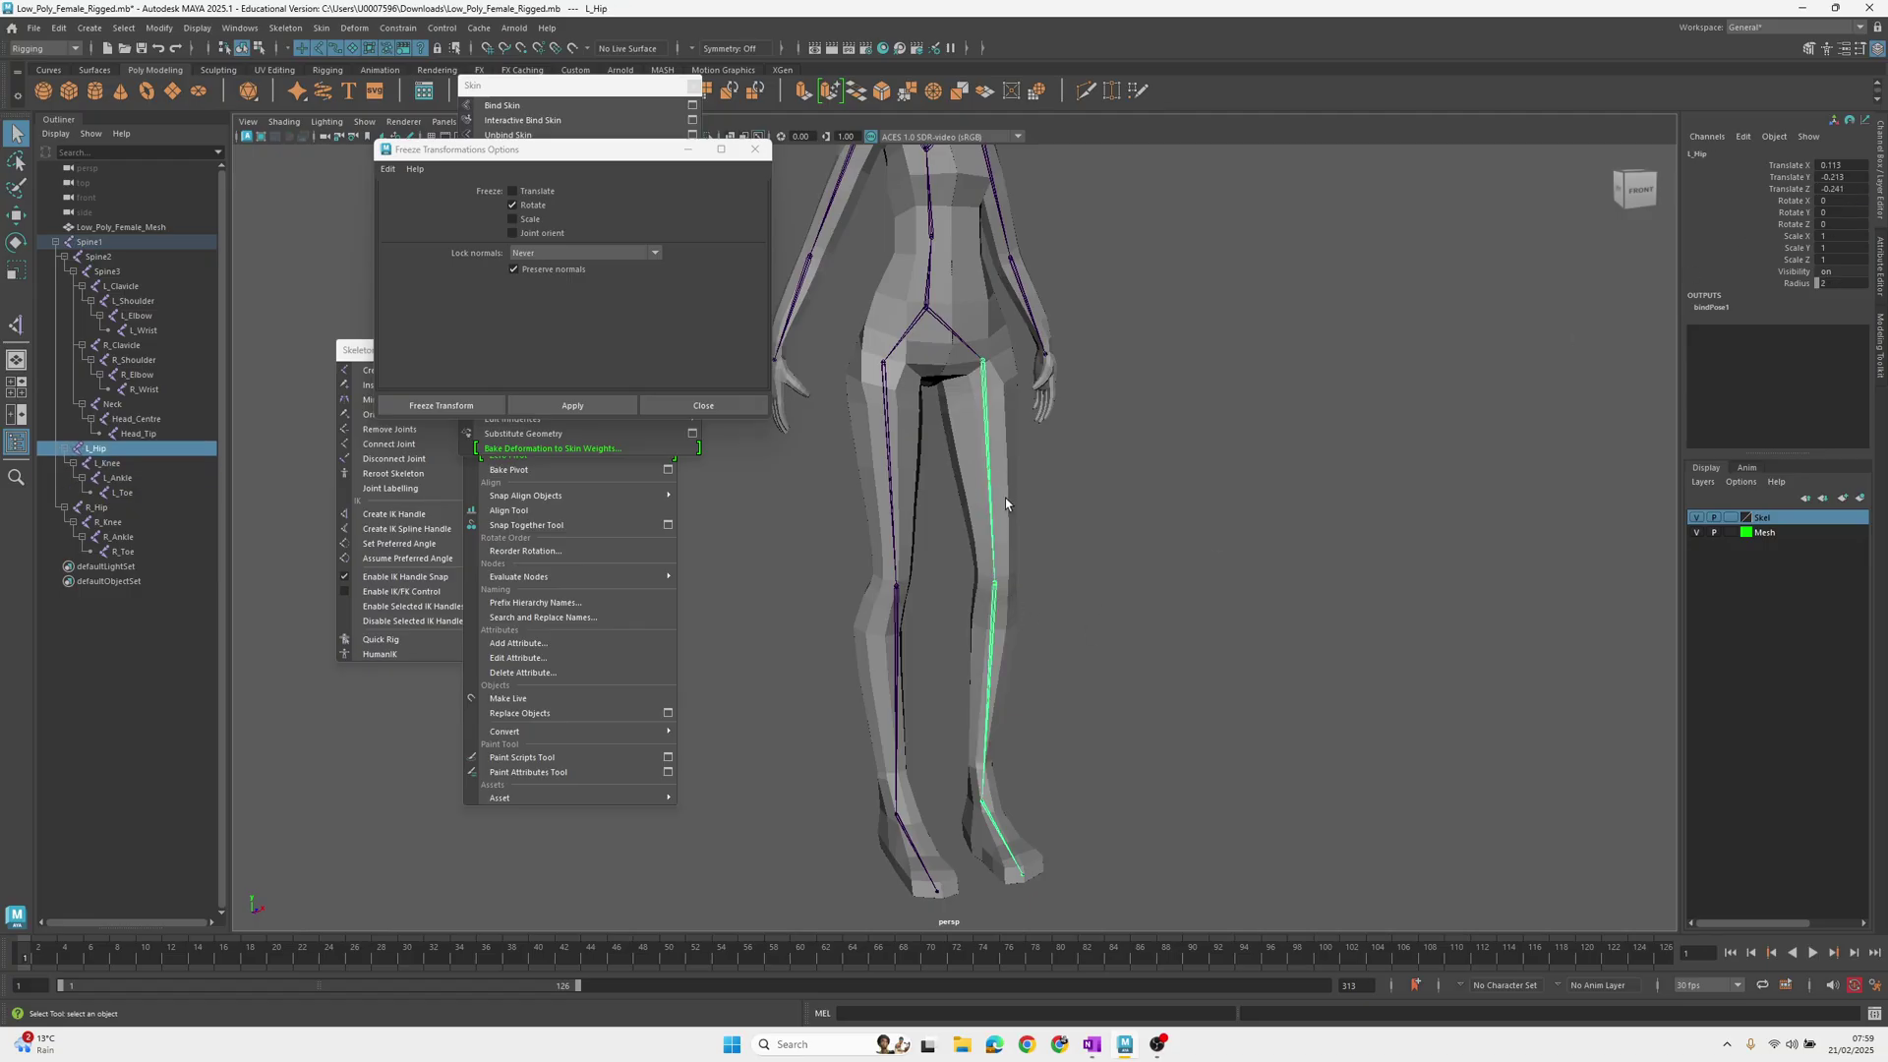
Bind the Low_Poly_Female_Mesh to the skeleton again through its root joint Spine1
{"action": "scroll", "coordinate": [983, 468], "scroll_direction": "up", "scroll_amount": 3}
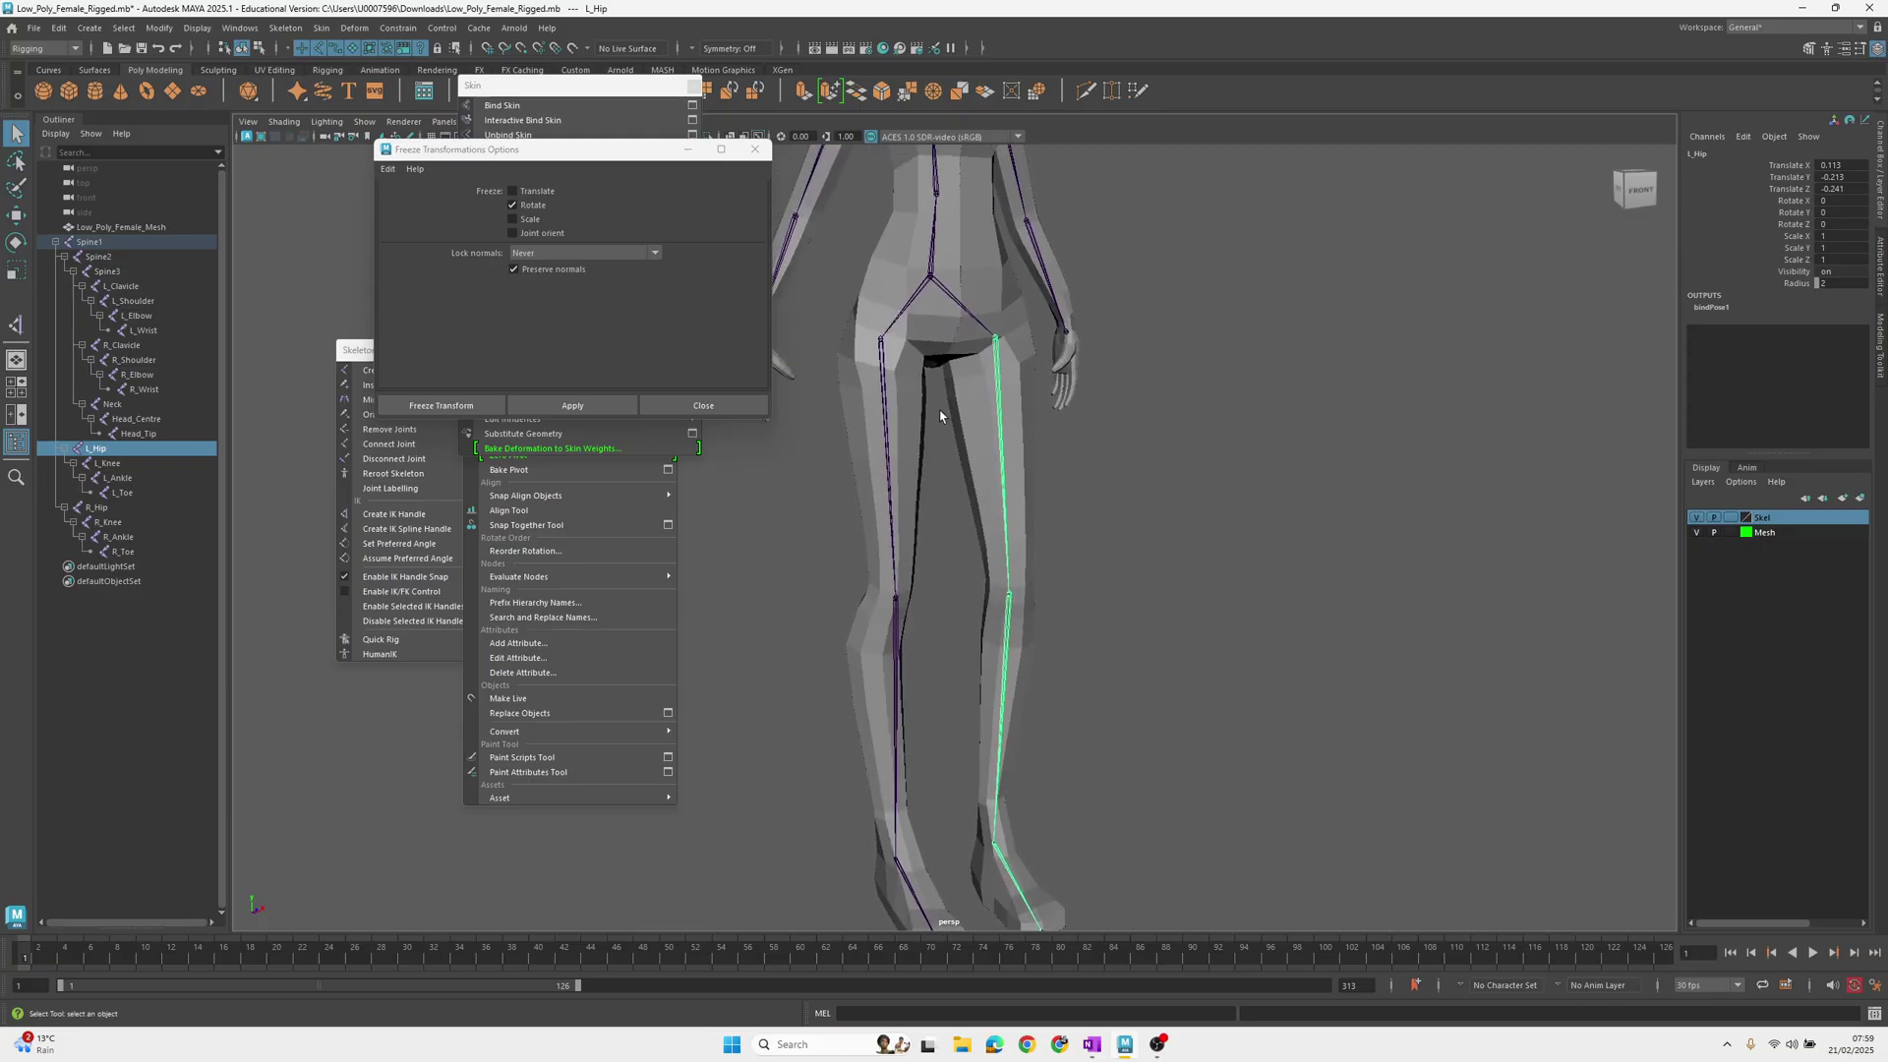
{"action": "left_click", "coordinate": [949, 347]}
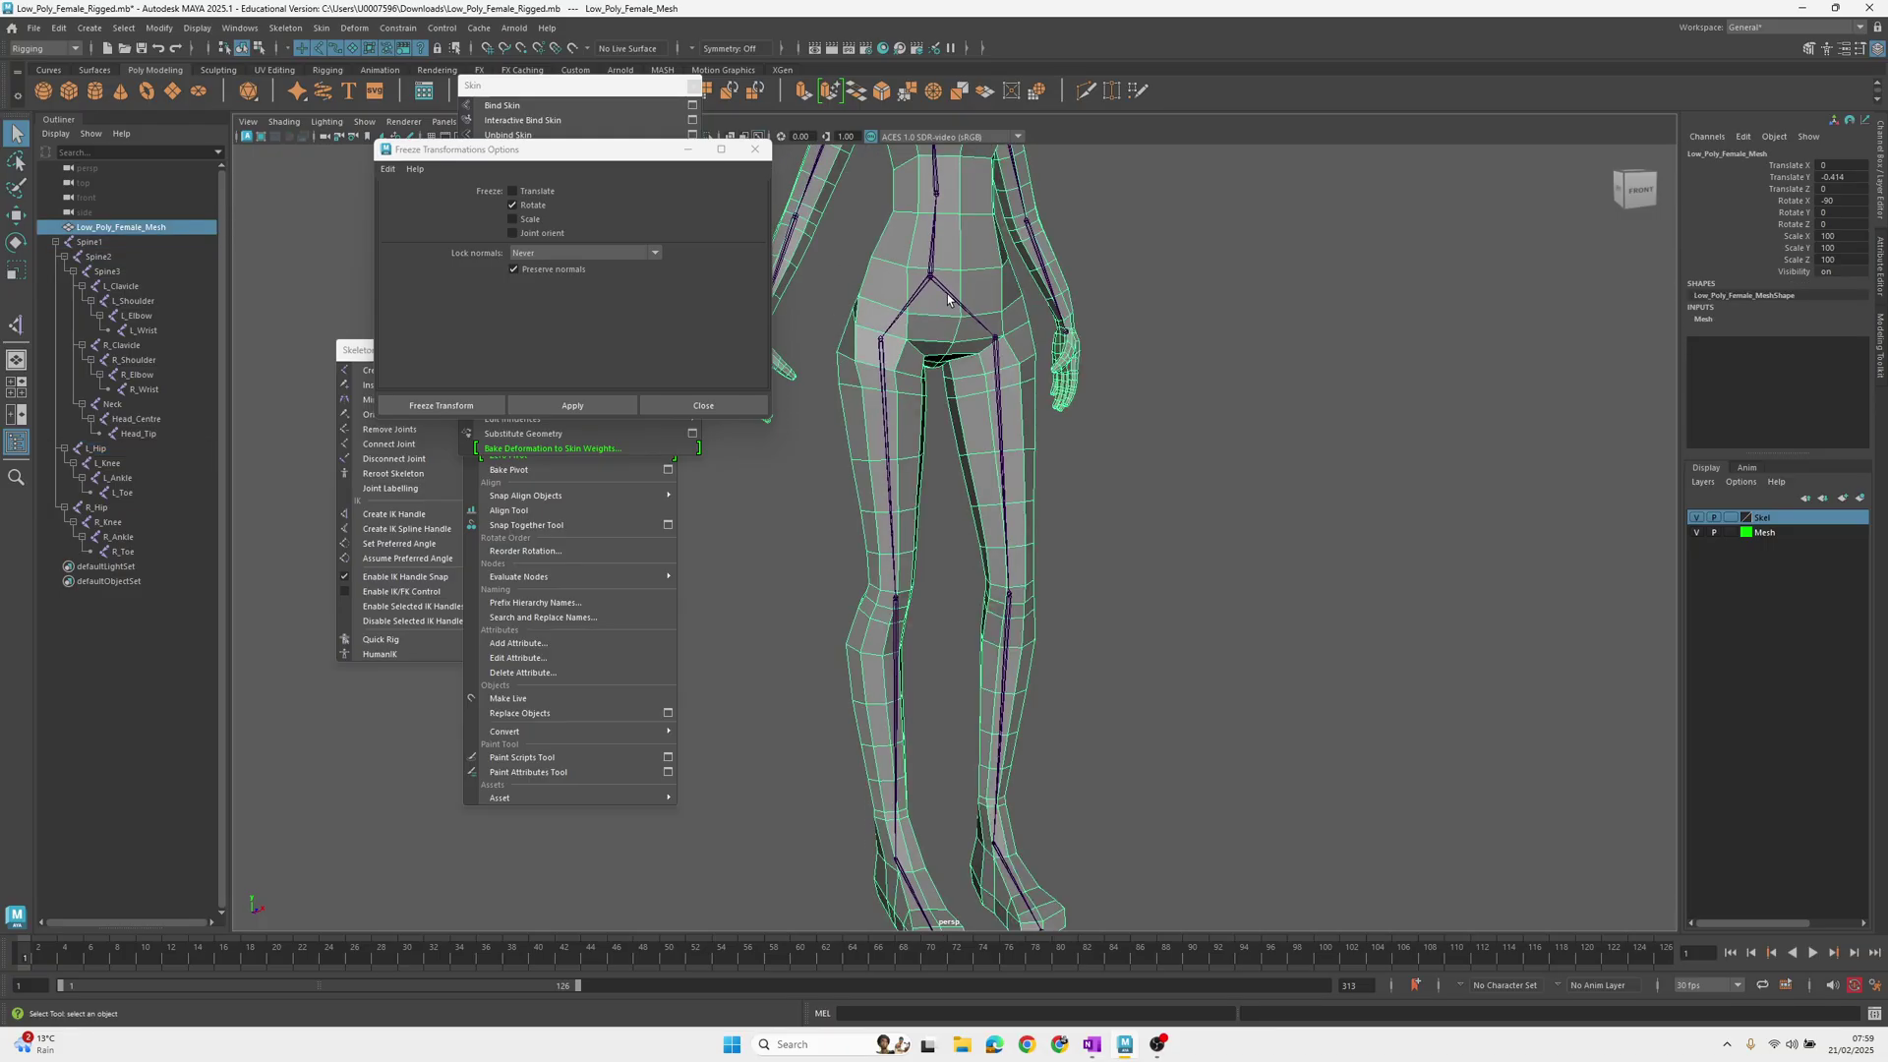
{"action": "left_click", "coordinate": [947, 305], "text": "shift"}
{"action": "left_click_drag", "start_coordinate": [529, 149], "coordinate": [368, 460]}
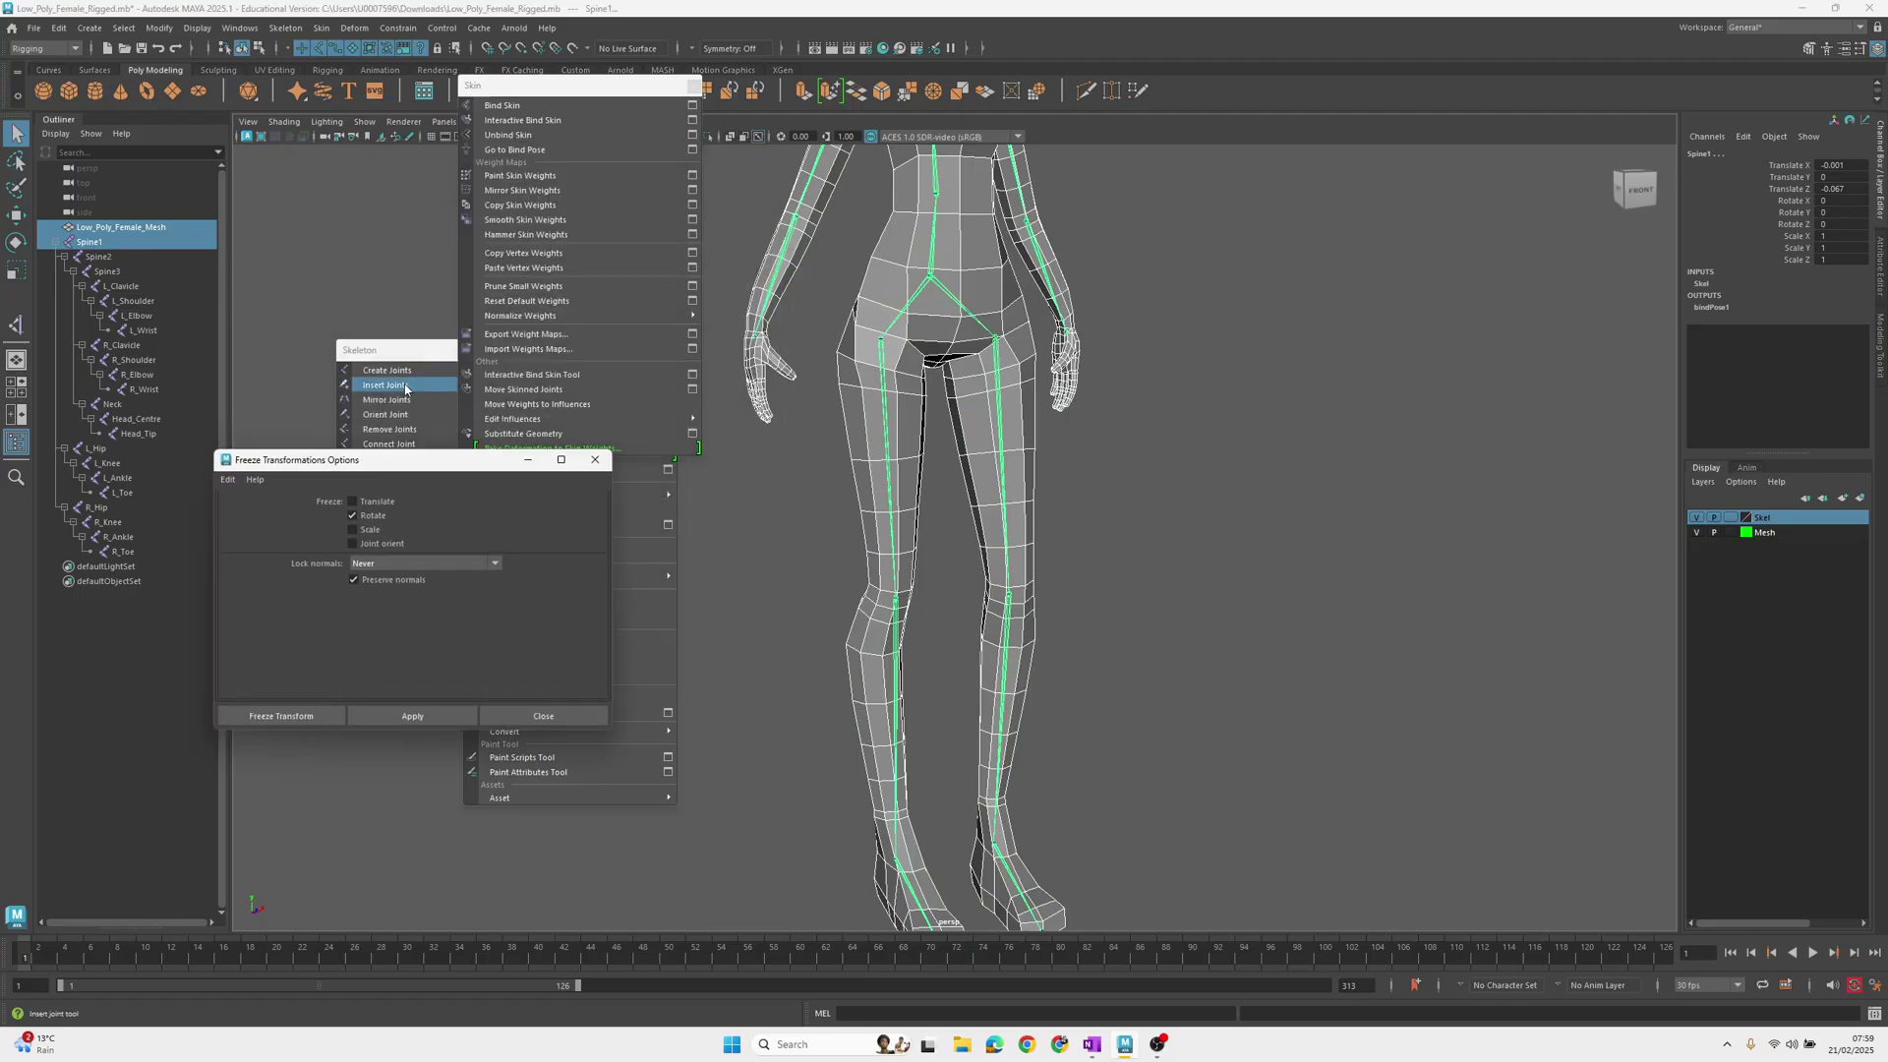
{"action": "left_click", "coordinate": [499, 108]}
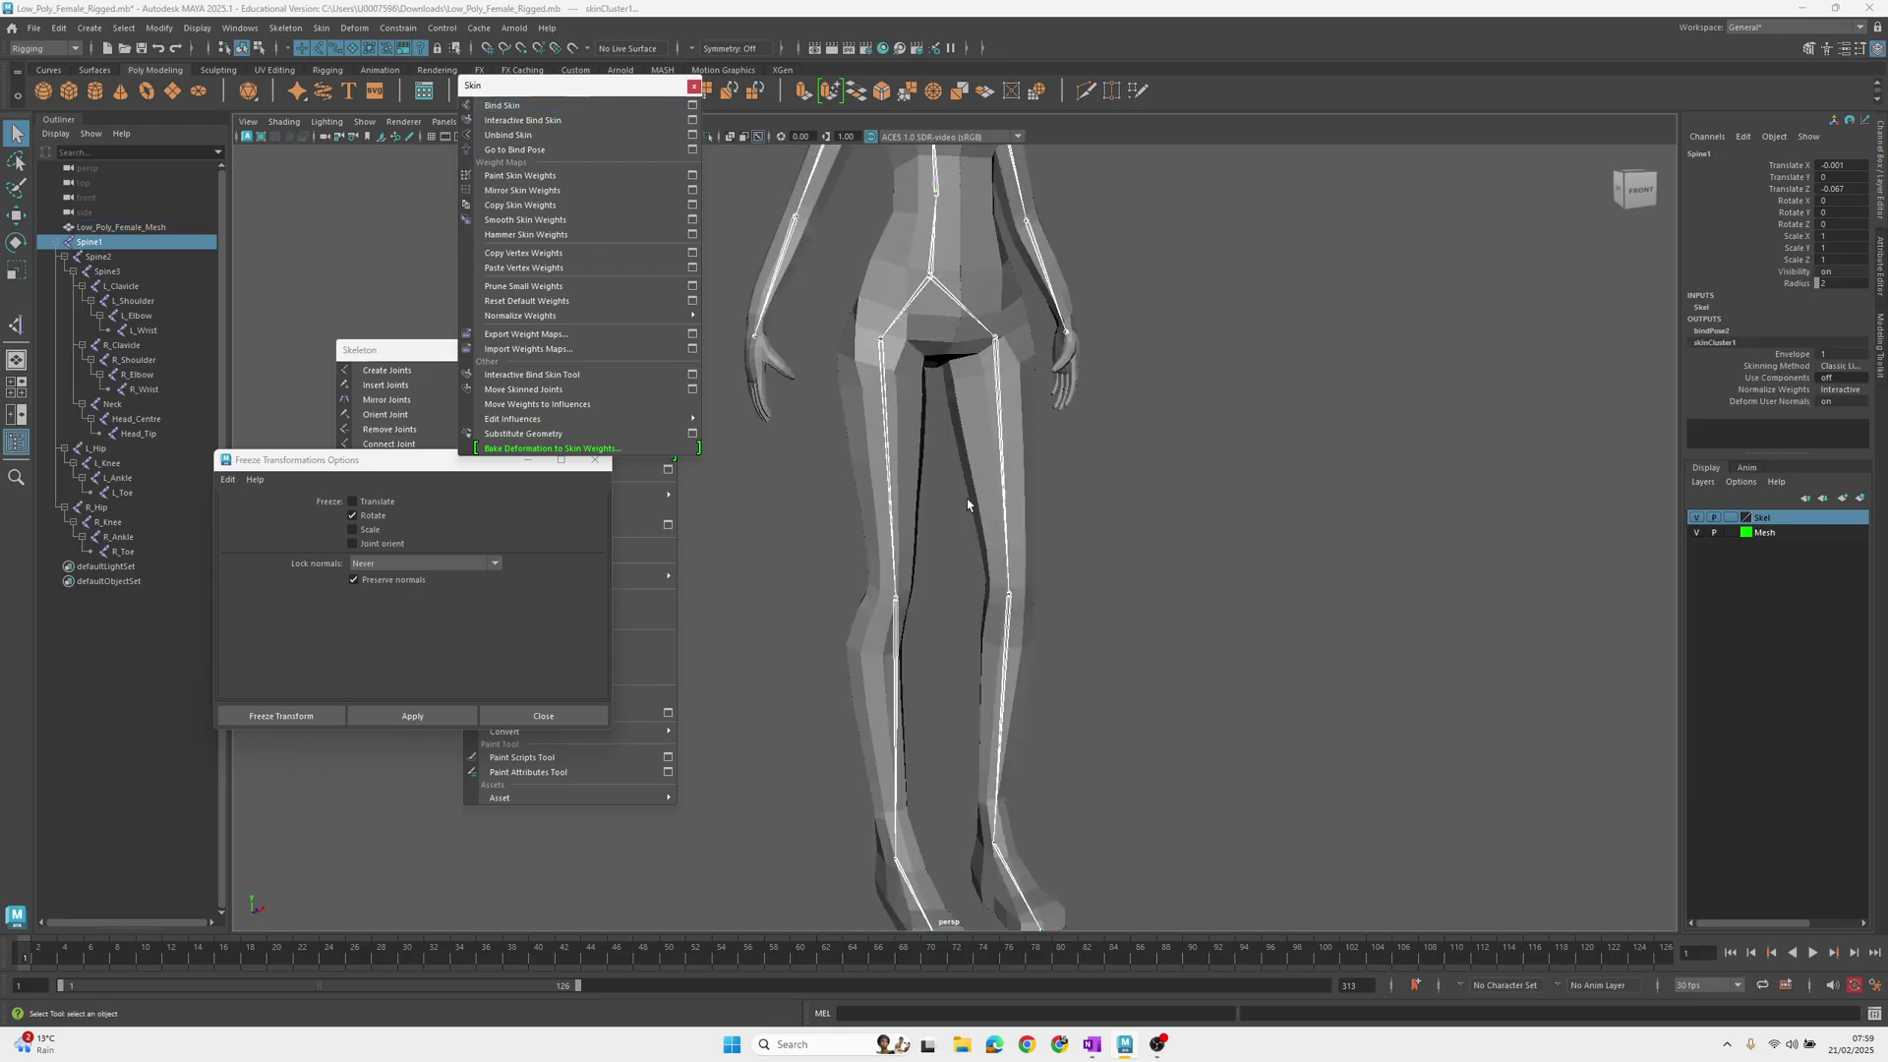
Move the floating Skeleton commands into reach and try to start an IK handle at the L_Hip joint
{"action": "scroll", "coordinate": [960, 310], "scroll_direction": "up", "scroll_amount": 2}
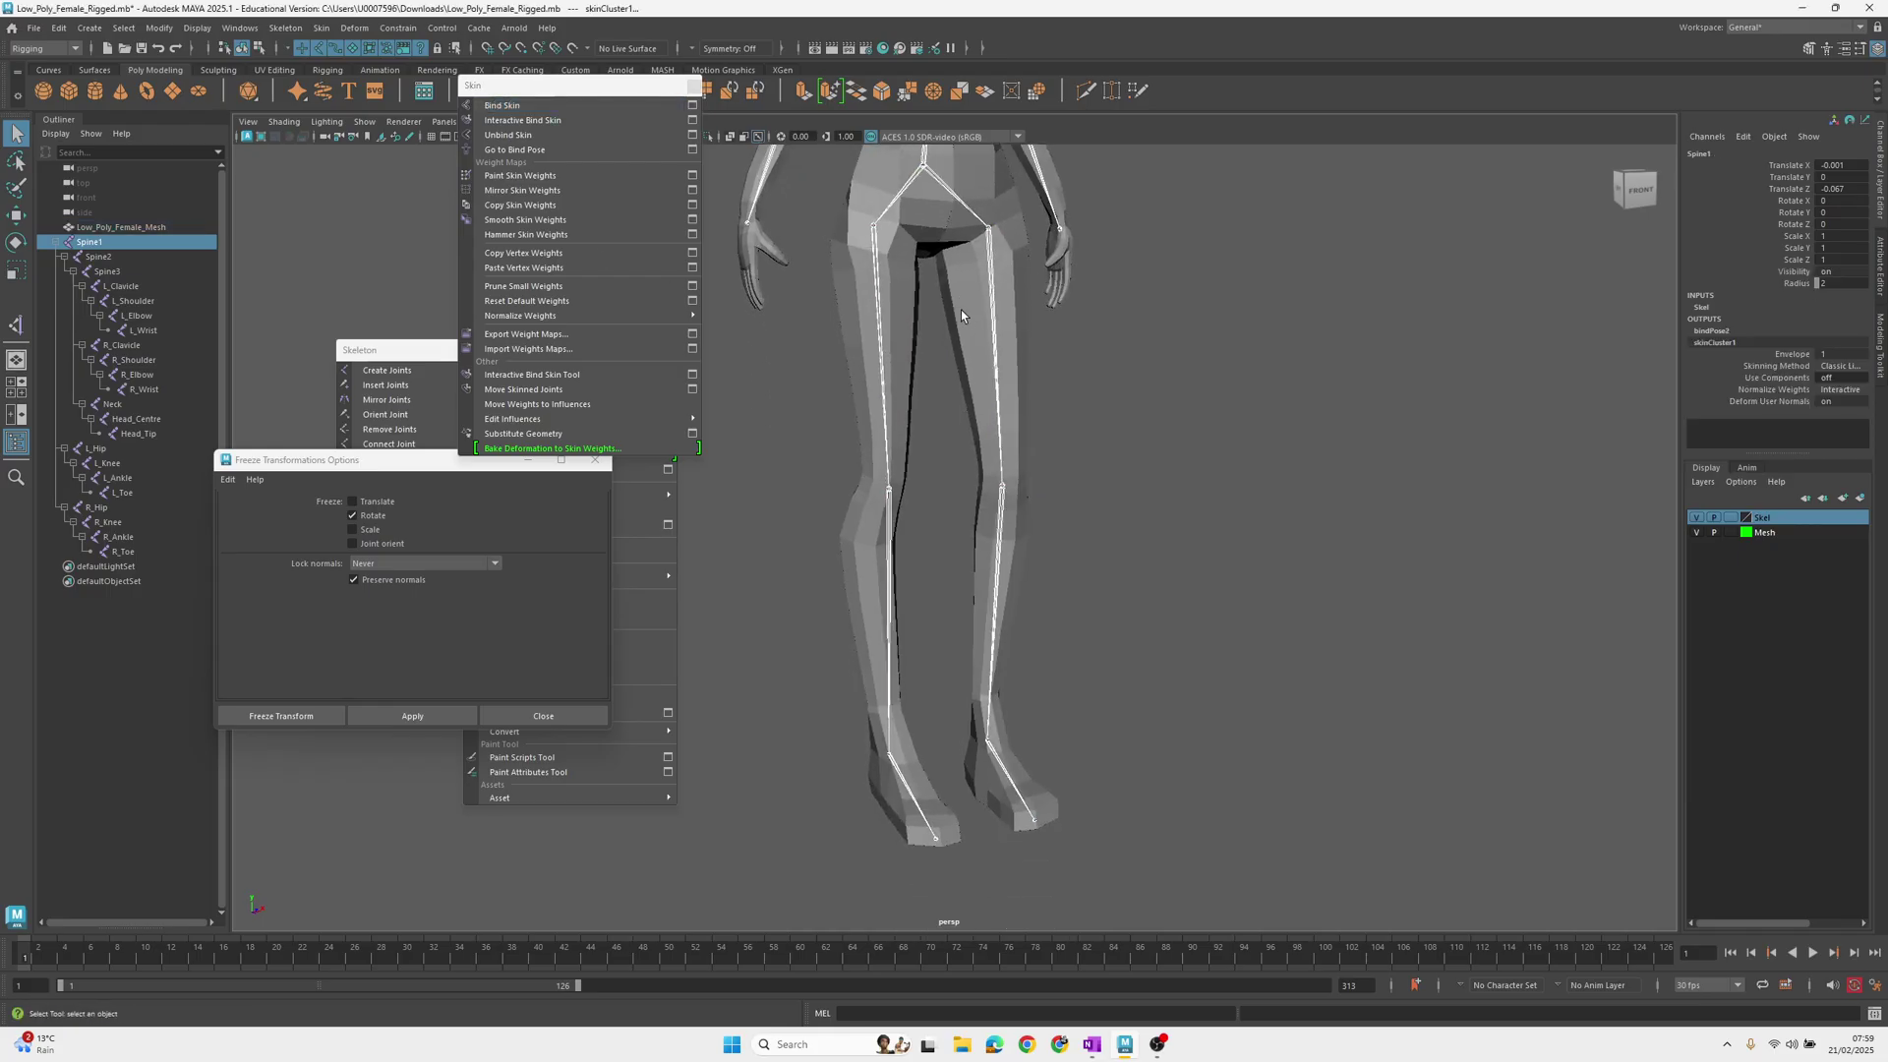
{"action": "left_click", "coordinate": [996, 244]}
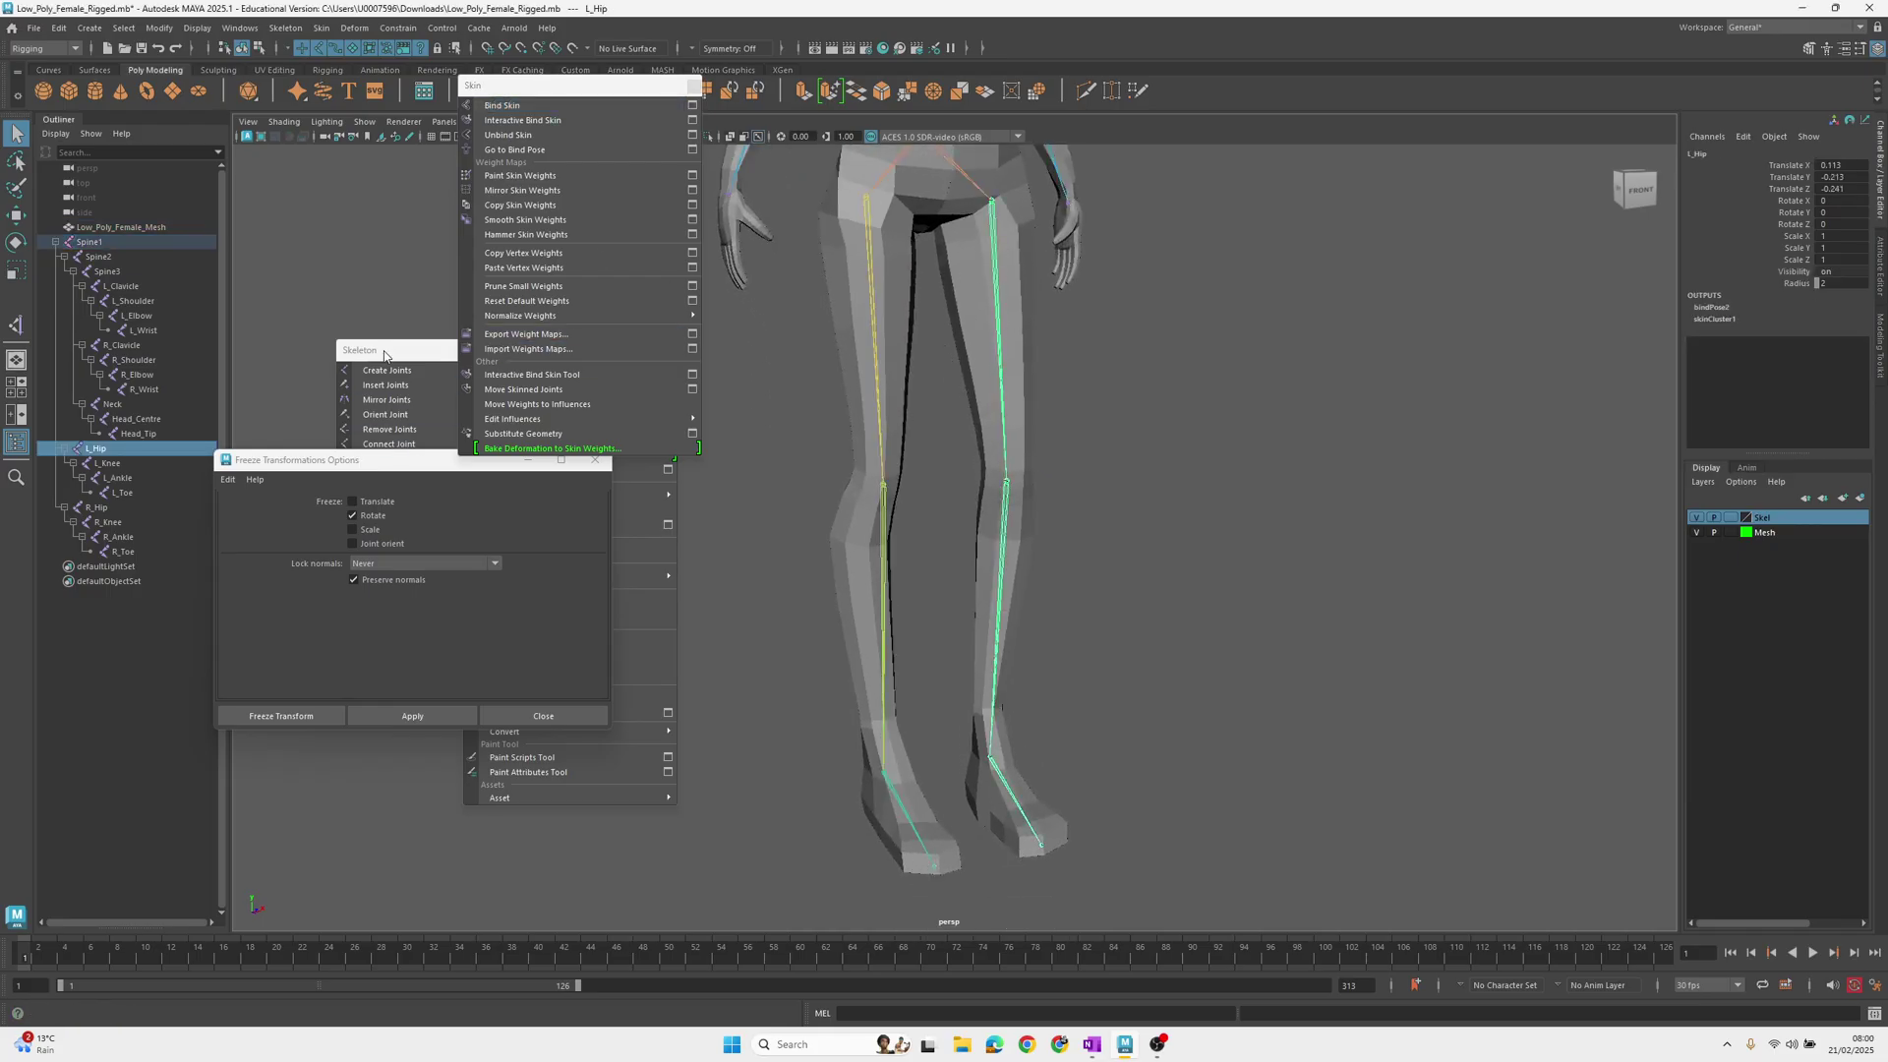
{"action": "left_click_drag", "start_coordinate": [385, 356], "coordinate": [375, 181]}
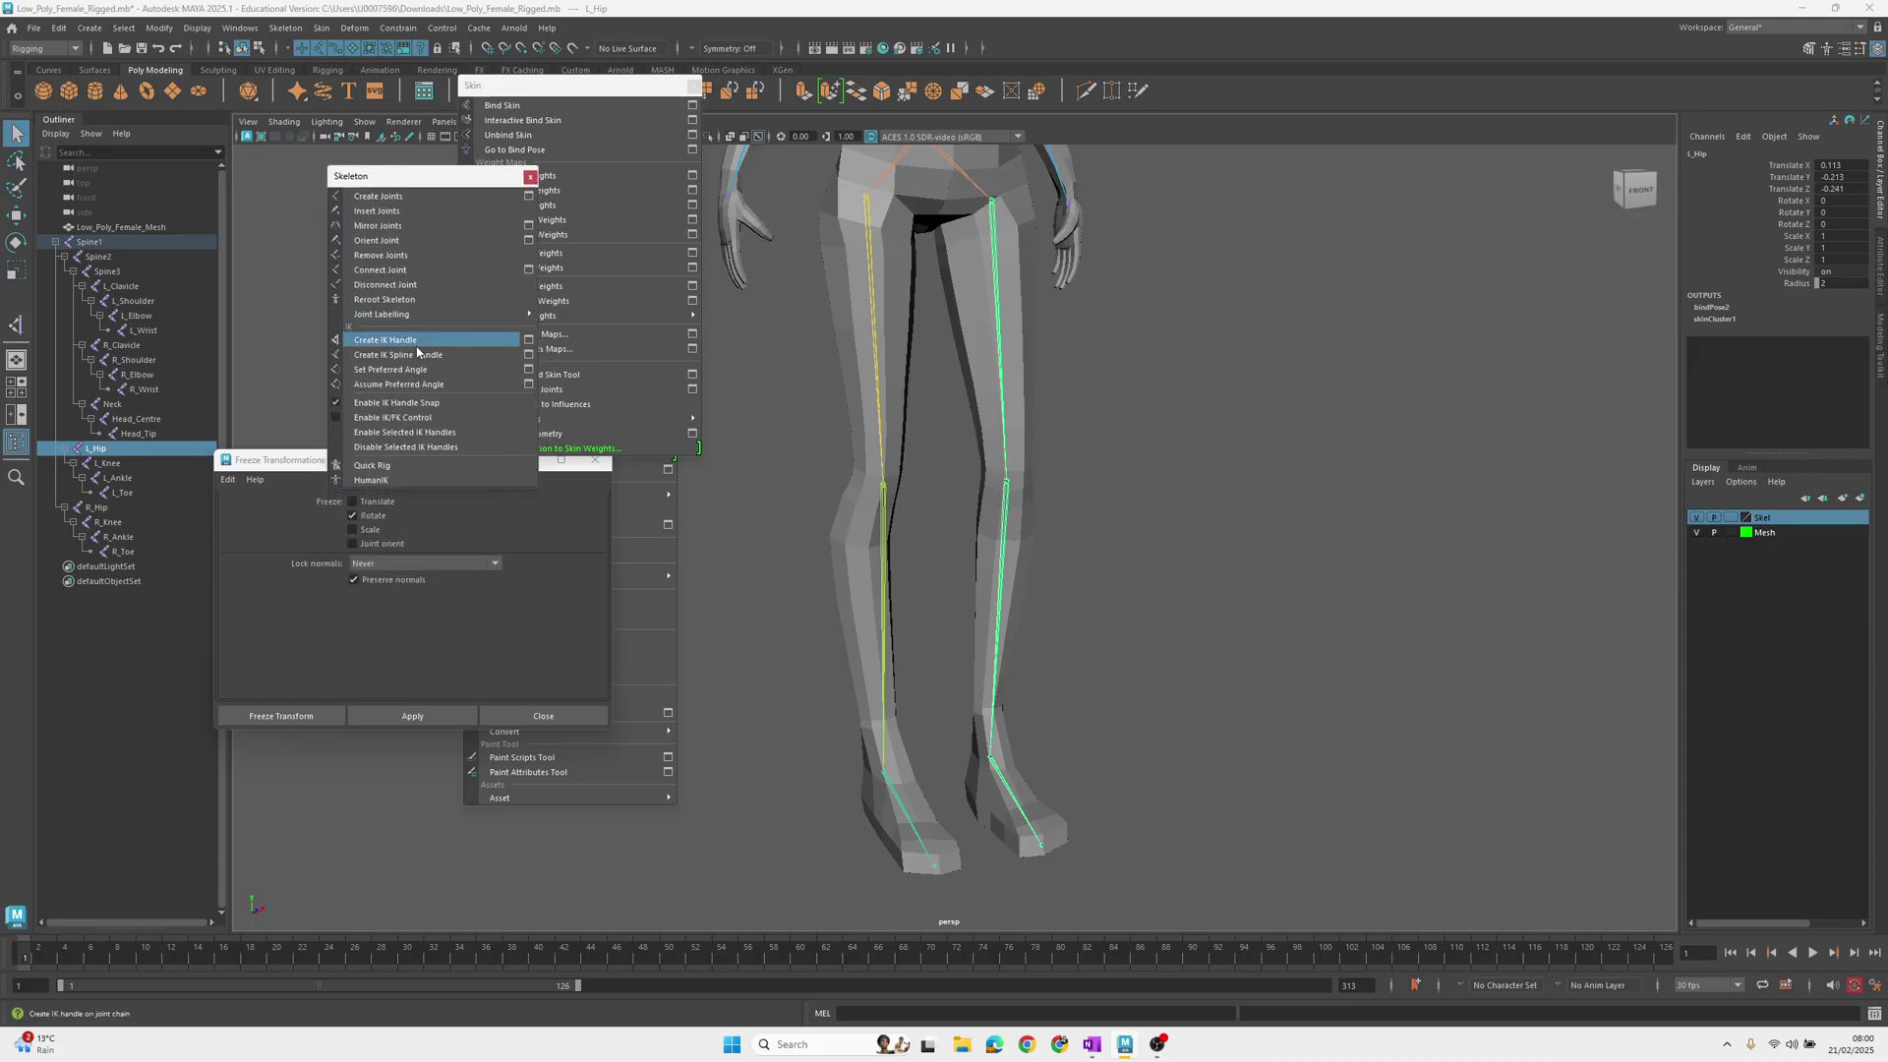
{"action": "left_click", "coordinate": [417, 345]}
{"action": "left_click", "coordinate": [993, 220]}
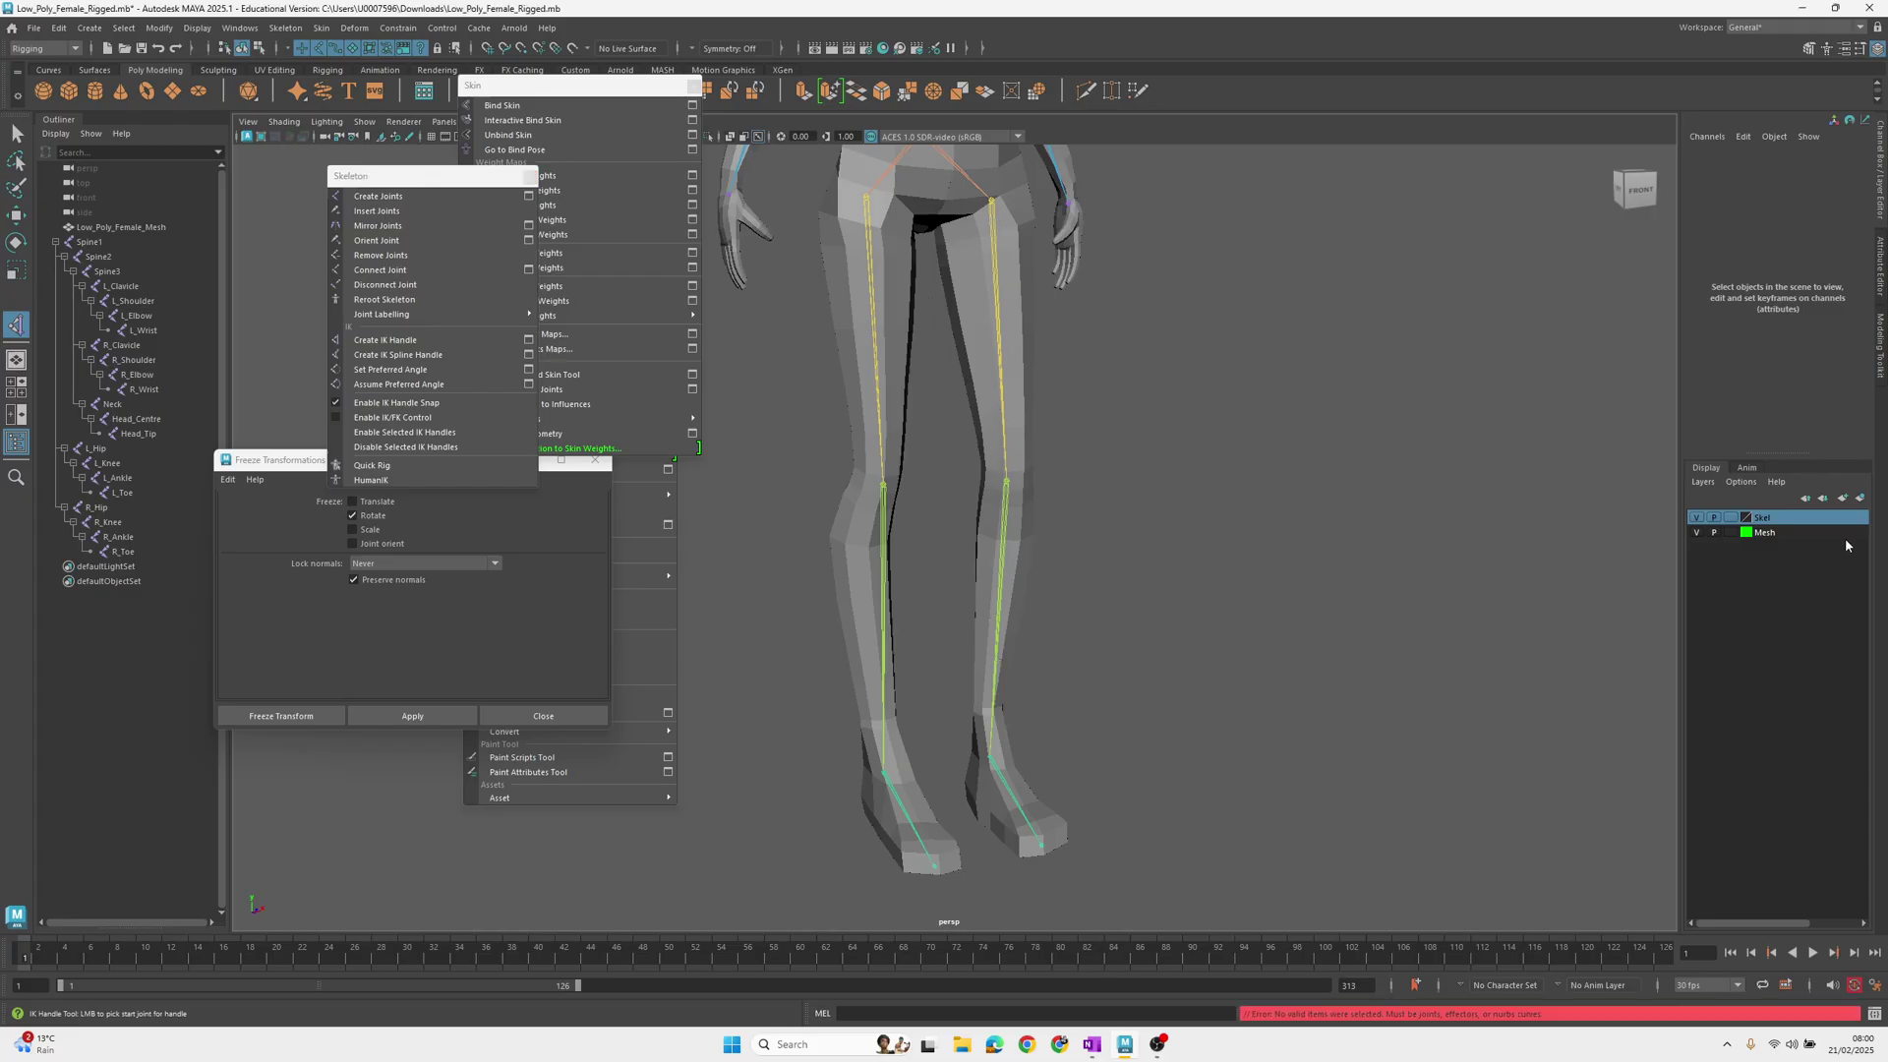
Create an IK handle from the L_Hip joint to the L_Ankle joint while the Mesh layer is temporarily hidden
{"action": "left_click", "coordinate": [1696, 532]}
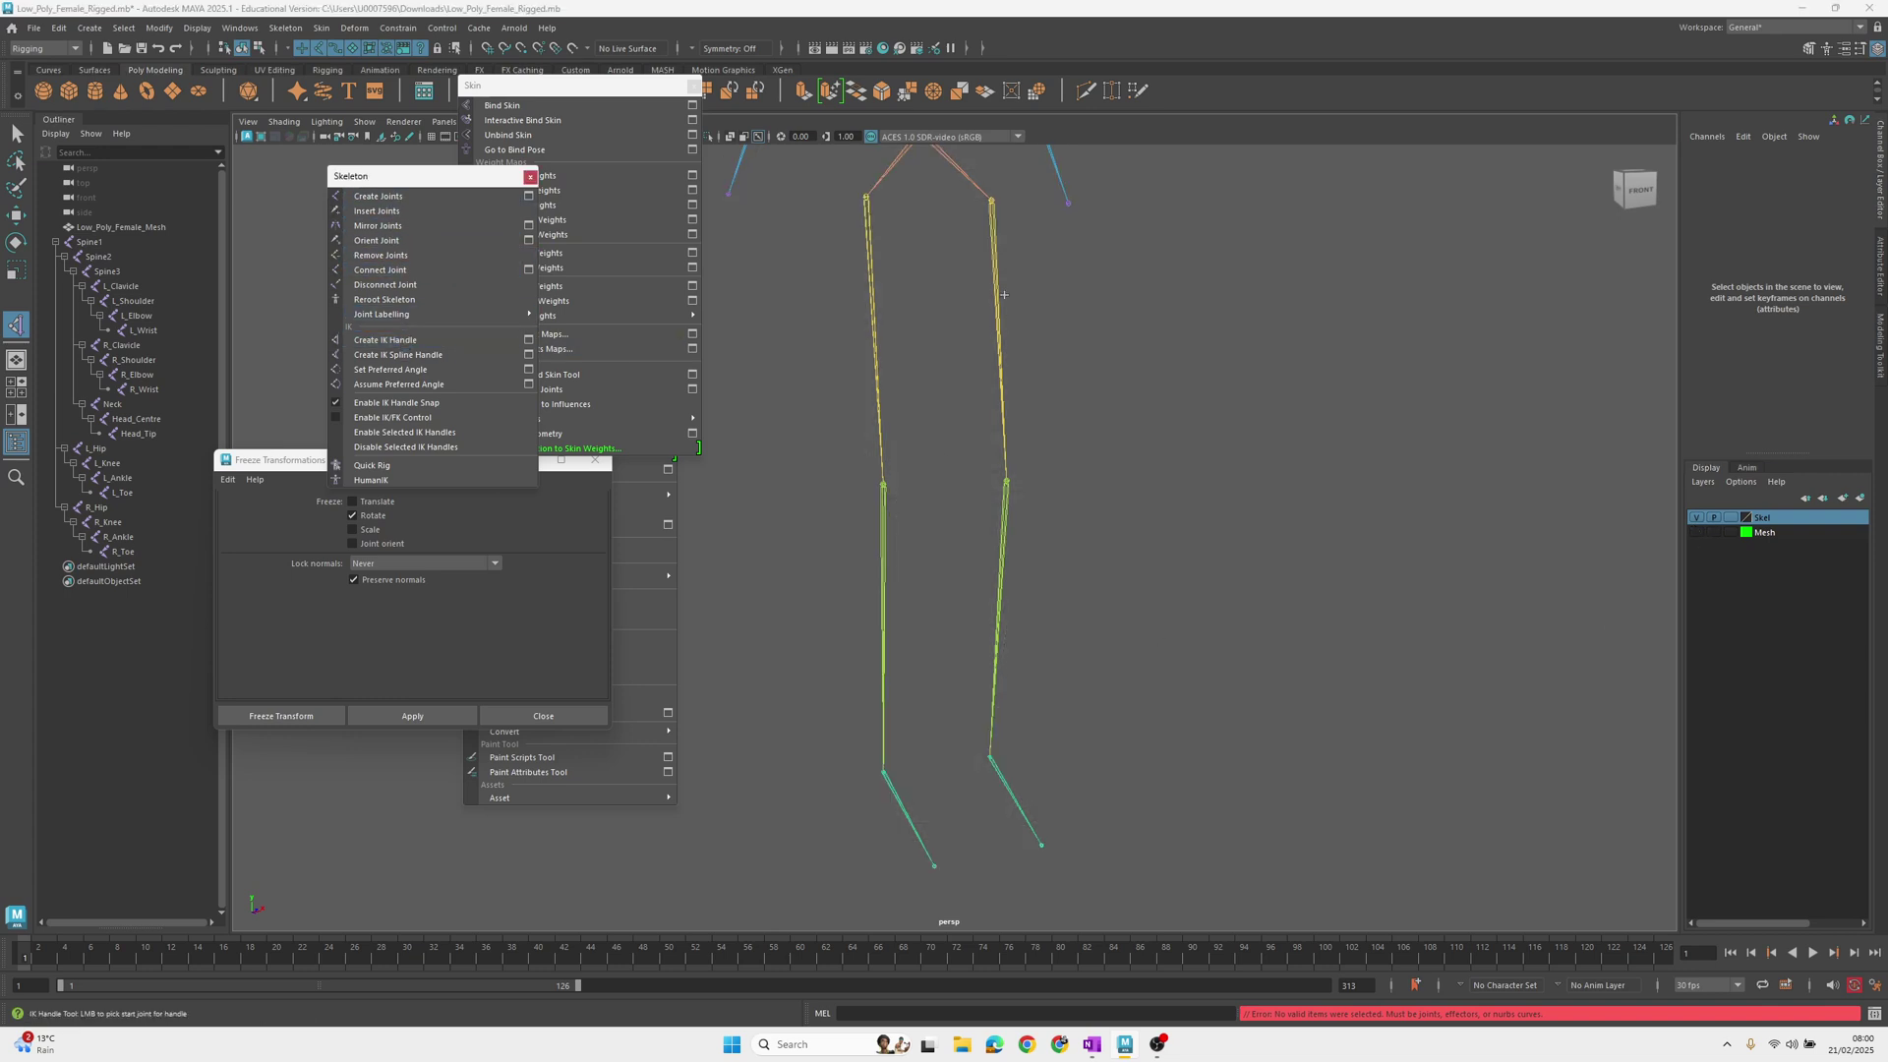
{"action": "left_click", "coordinate": [994, 211]}
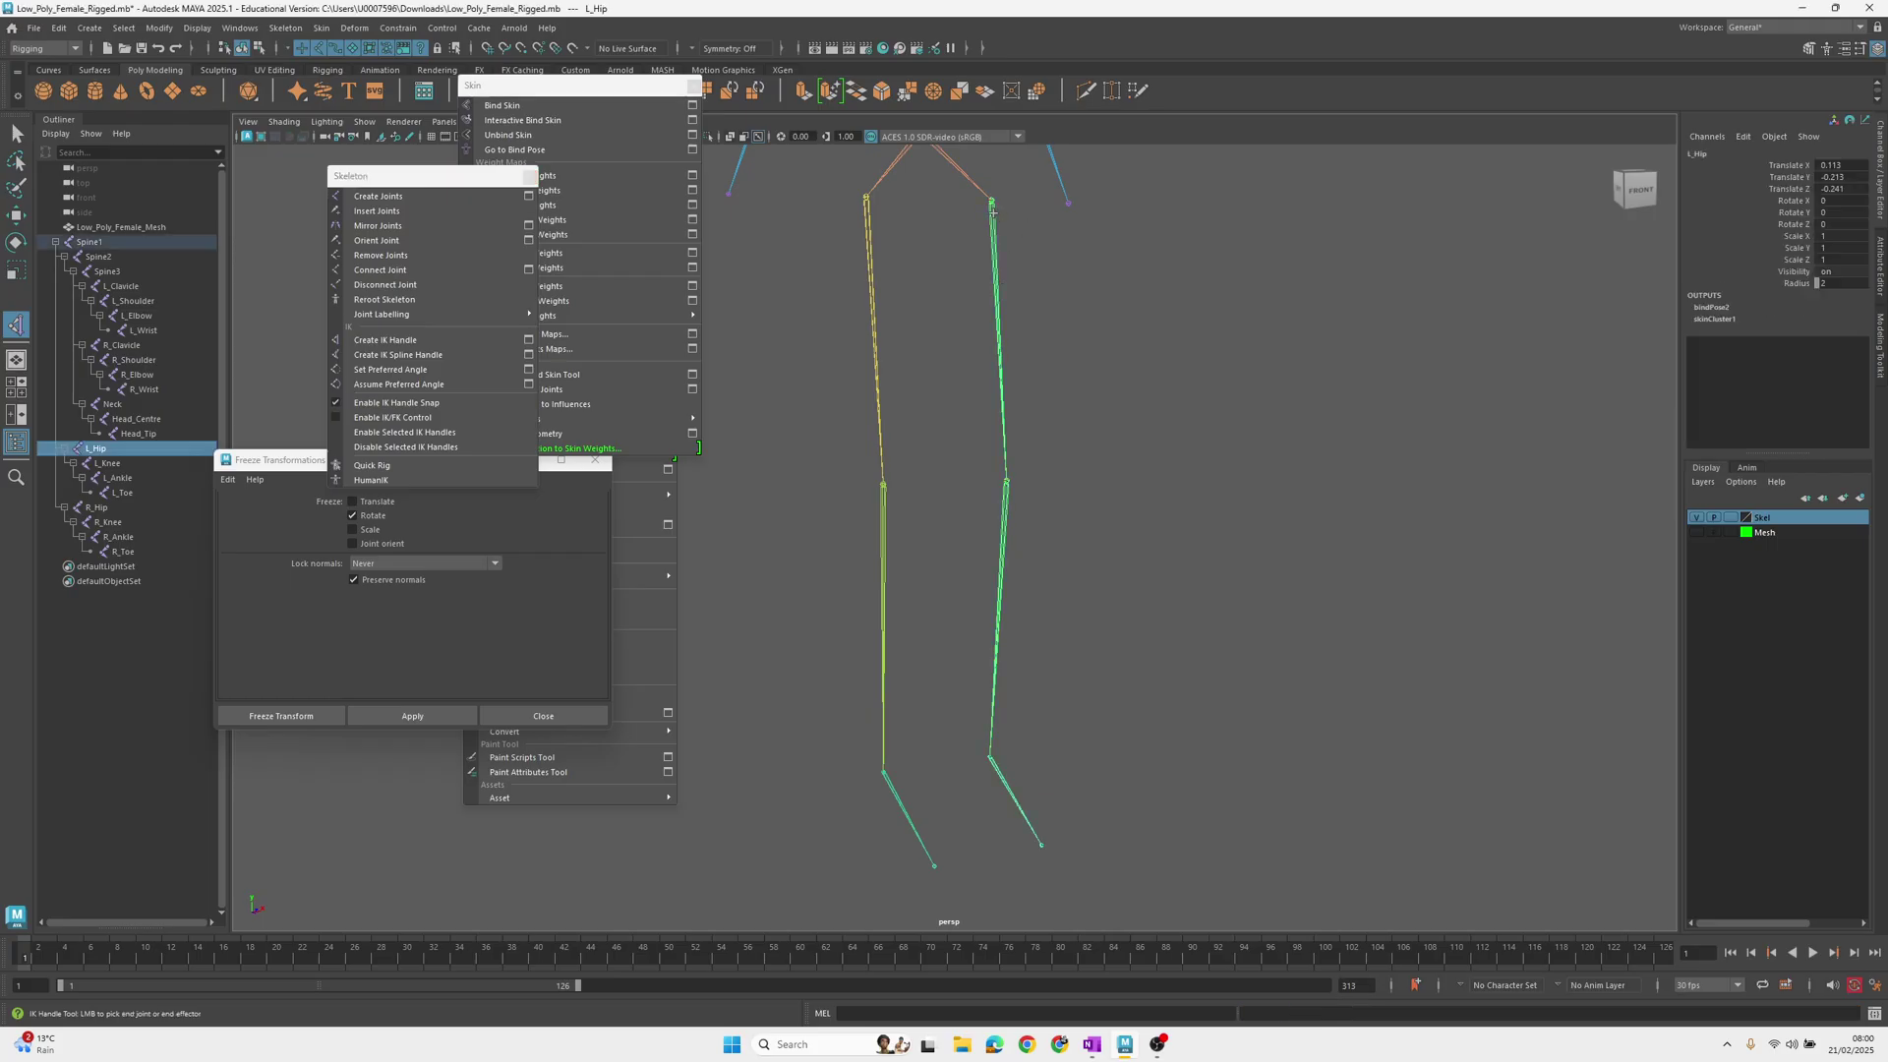
{"action": "left_click", "coordinate": [994, 765]}
{"action": "left_click_drag", "start_coordinate": [1060, 720], "coordinate": [960, 604], "text": "alt"}
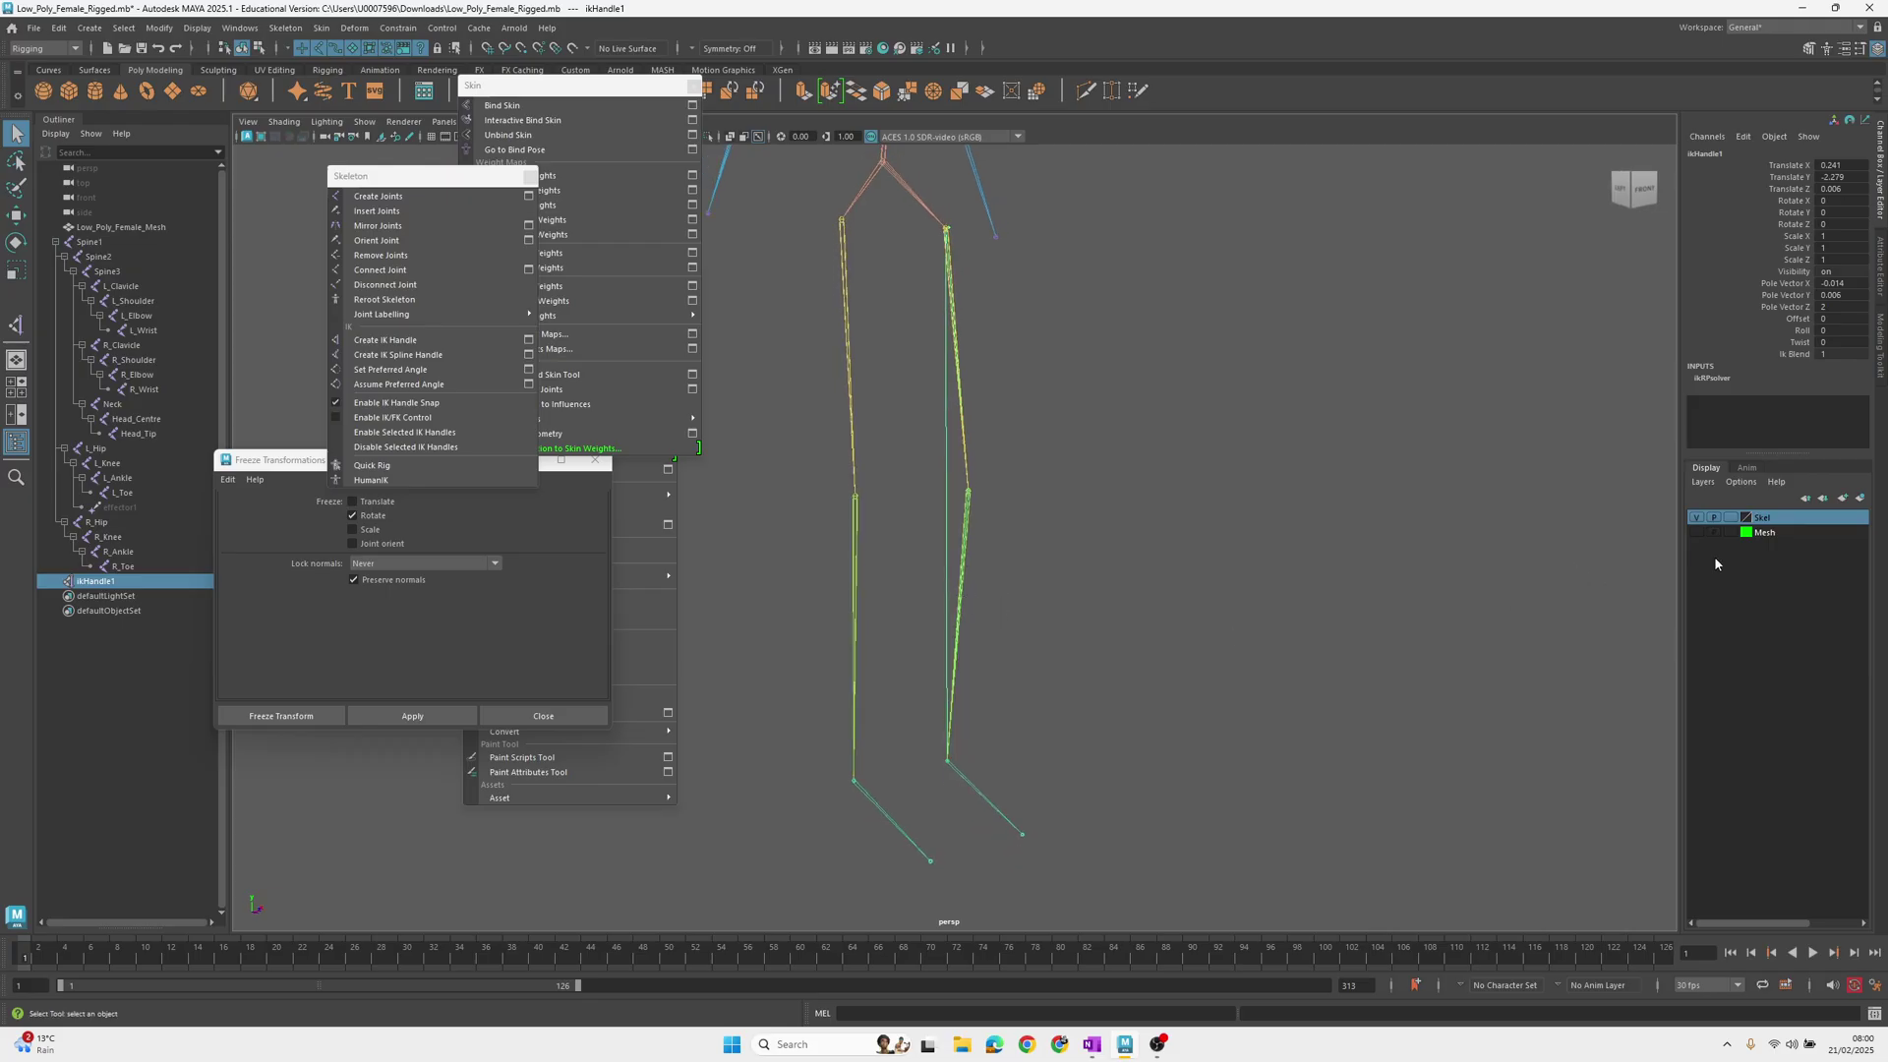
{"action": "left_click", "coordinate": [1696, 532]}
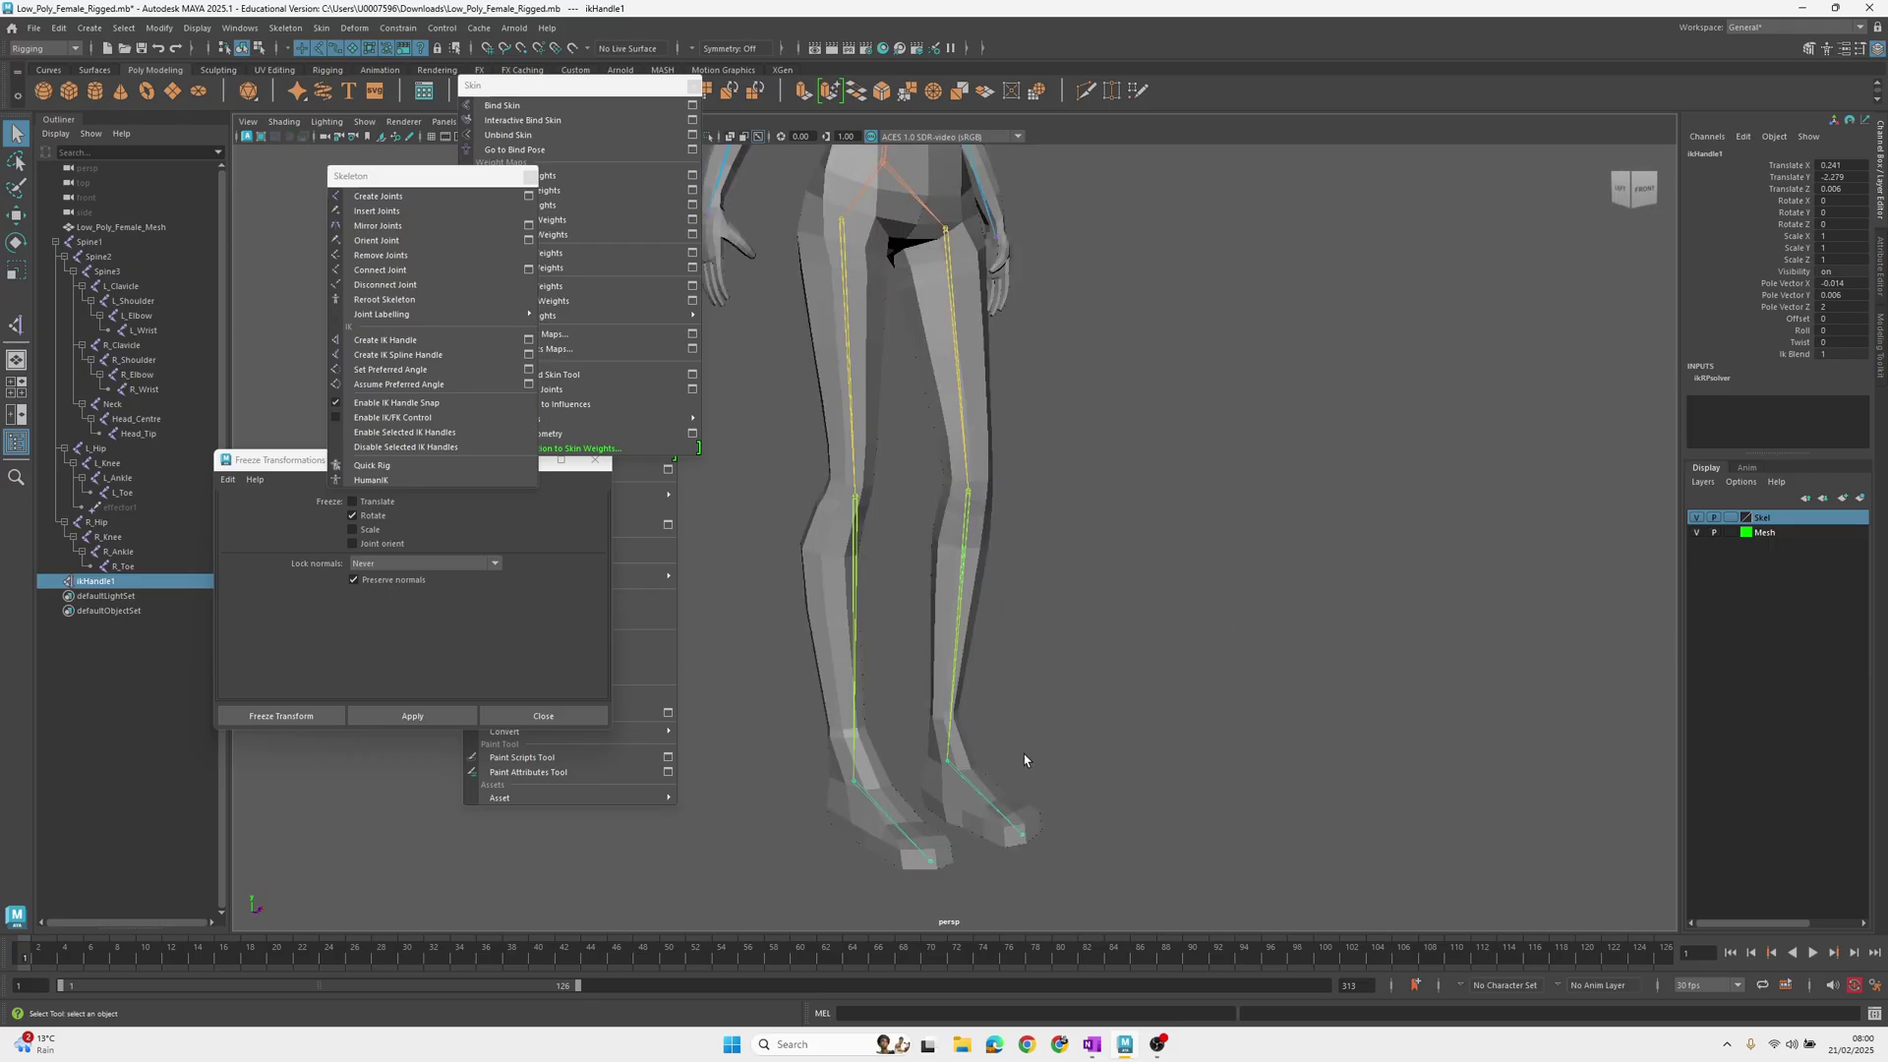
Test the knee bend by moving the left leg's IK handle up and down, and undo the moves
{"action": "left_click_drag", "start_coordinate": [1071, 729], "coordinate": [1081, 590], "text": "alt"}
{"action": "key", "text": "w"}
{"action": "middle_click_drag", "start_coordinate": [1101, 531], "coordinate": [1108, 232]}
{"action": "mouse_move", "coordinate": [1109, 234]}
{"action": "left_mouse_down"}
{"action": "mouse_move", "coordinate": [1115, 257]}
{"action": "mouse_move", "coordinate": [1115, 167]}
{"action": "mouse_move", "coordinate": [1115, 254]}
{"action": "left_mouse_up"}
{"action": "left_click_drag", "start_coordinate": [865, 481], "coordinate": [1025, 482], "text": "alt"}
{"action": "scroll", "coordinate": [1025, 480], "scroll_direction": "down", "scroll_amount": 1}
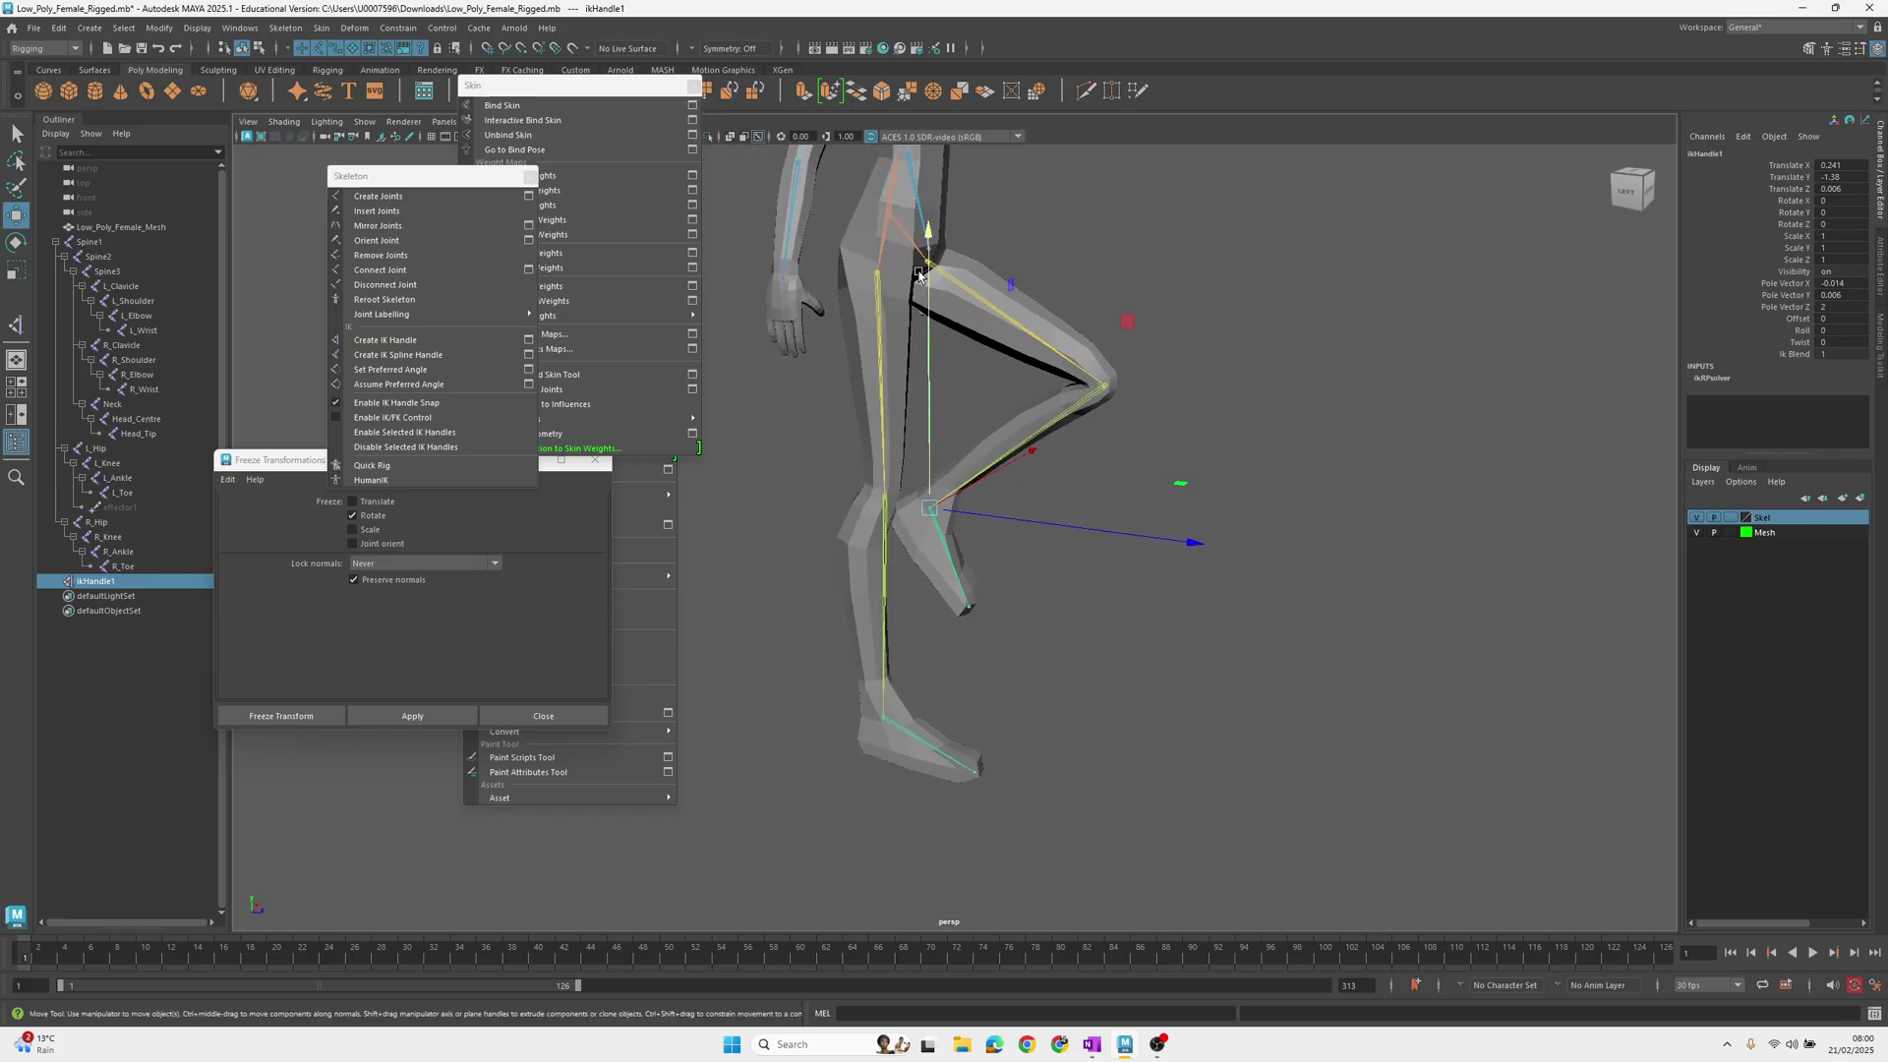
{"action": "left_click_drag", "start_coordinate": [928, 258], "coordinate": [875, 526]}
{"action": "key", "text": "ctrl+z"}
{"action": "key", "text": "ctrl+z"}
{"action": "left_click_drag", "start_coordinate": [982, 488], "coordinate": [939, 492], "text": "alt"}
{"action": "left_click_drag", "start_coordinate": [956, 370], "coordinate": [923, 383], "text": "alt"}
{"action": "scroll", "coordinate": [995, 403], "scroll_direction": "up", "scroll_amount": 1}
{"action": "middle_click_drag", "start_coordinate": [1002, 403], "coordinate": [1008, 458], "text": "alt"}
{"action": "left_click_drag", "start_coordinate": [1008, 459], "coordinate": [1018, 502], "text": "alt"}
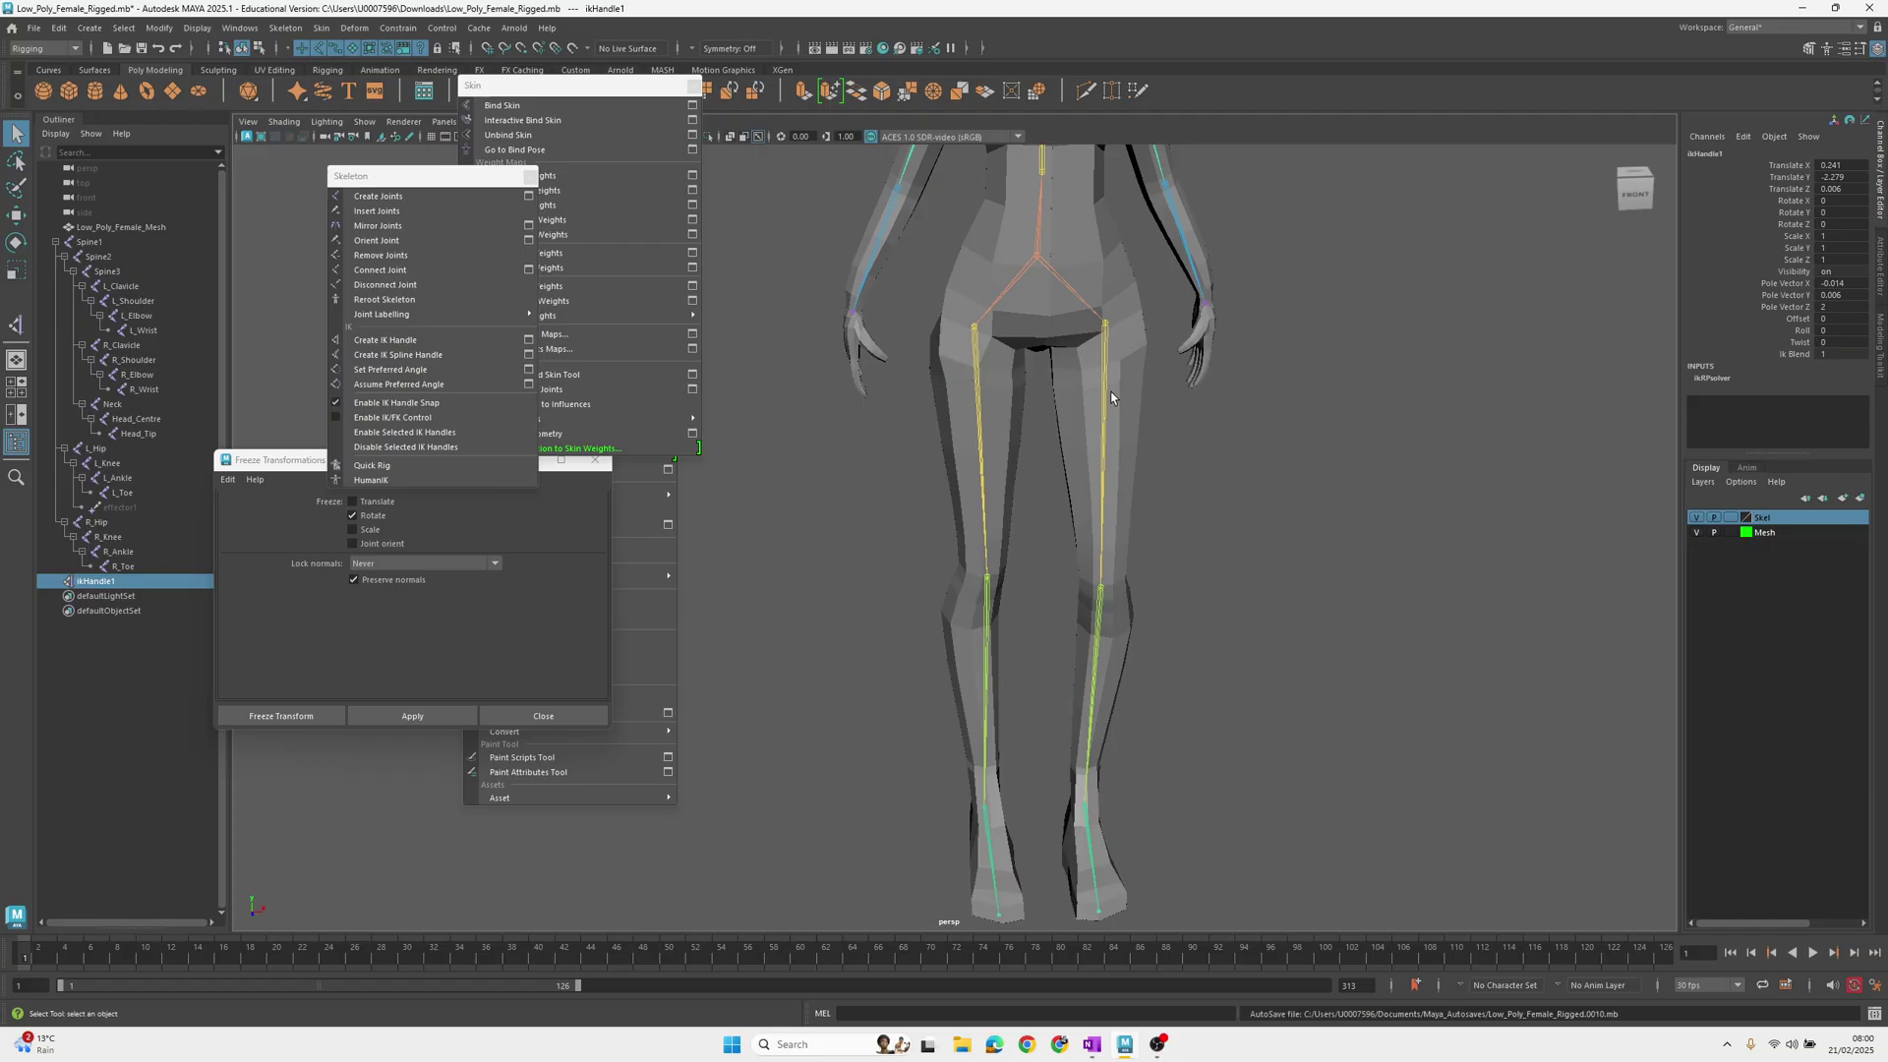
Close the floating Skin and Skeleton command windows to clear the view of the character
{"action": "left_click", "coordinate": [1061, 356]}
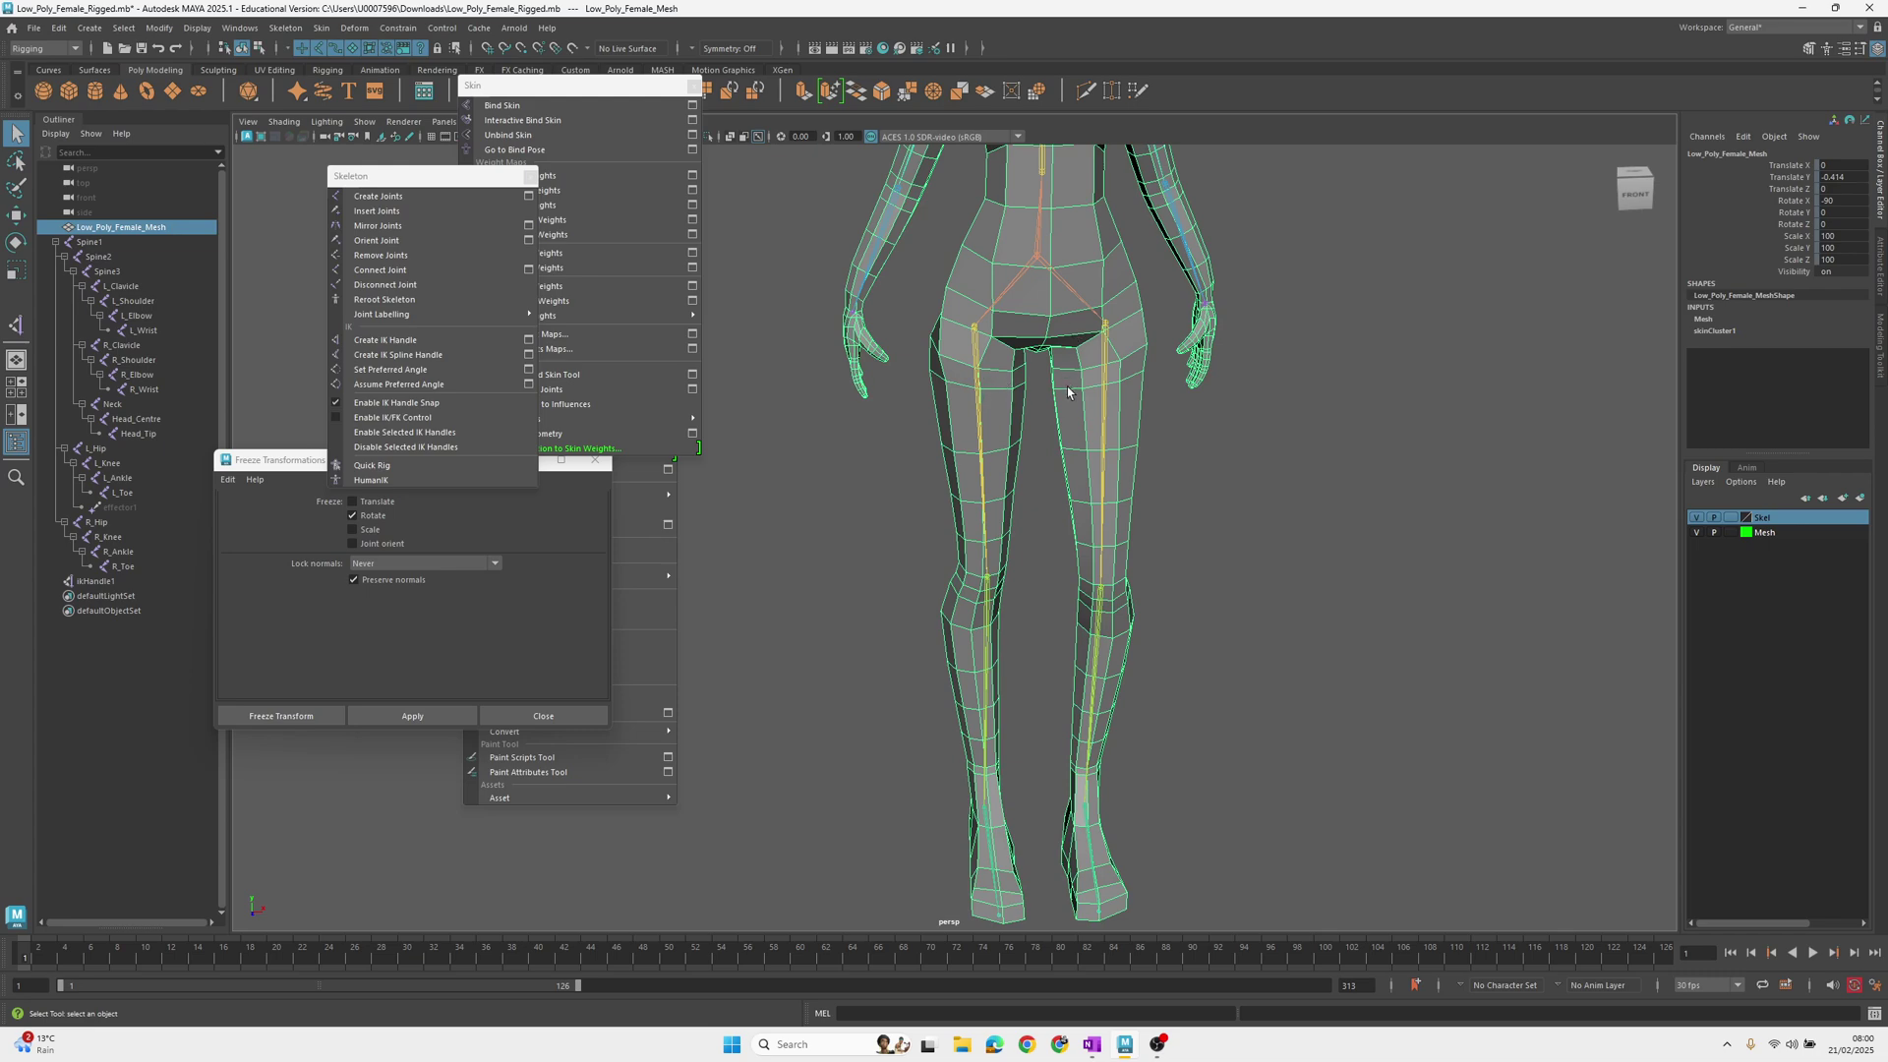
{"action": "left_click_drag", "start_coordinate": [672, 90], "coordinate": [554, 293]}
{"action": "left_click", "coordinate": [578, 286]}
{"action": "left_click", "coordinate": [530, 176]}
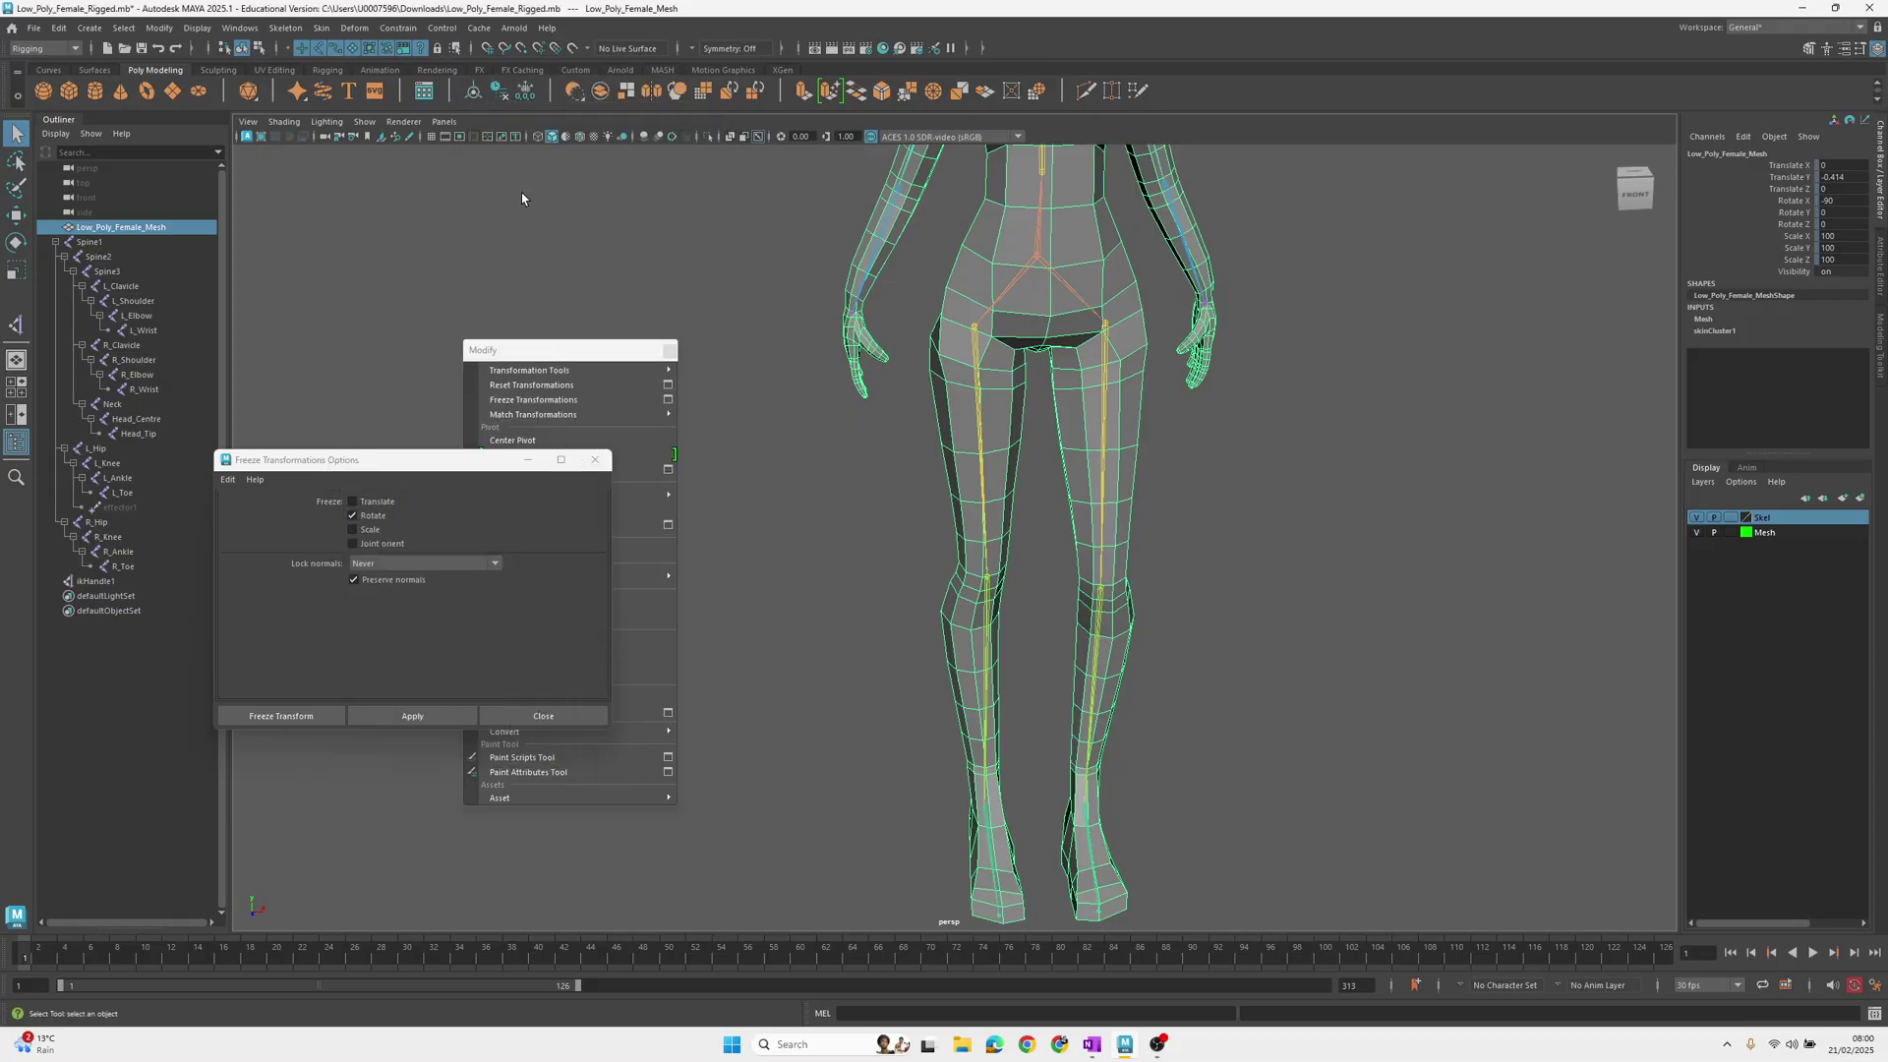
Test the hip joints with the Rotate tool by slightly rotating R_Hip, and undo the rotation
{"action": "left_click", "coordinate": [1117, 385]}
{"action": "key", "text": "e"}
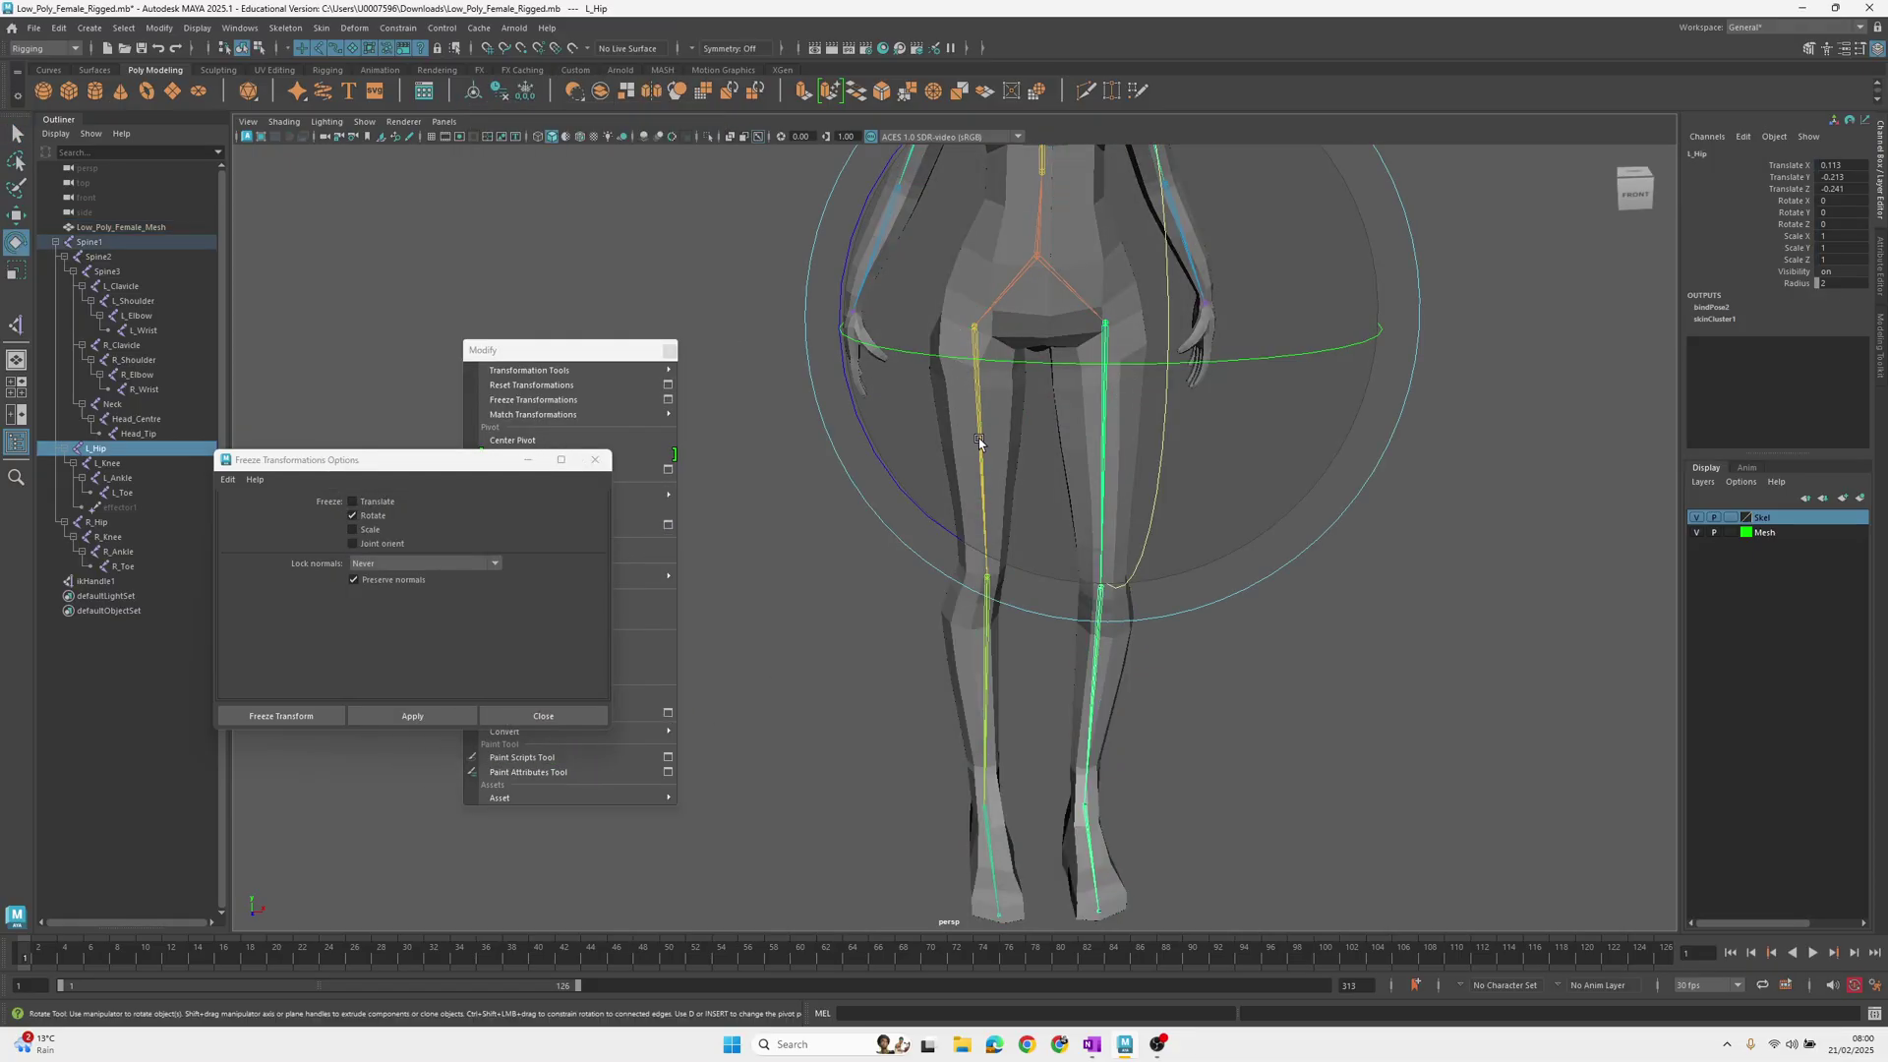
{"action": "key", "text": "q"}
{"action": "left_click_drag", "start_coordinate": [960, 404], "coordinate": [991, 410]}
{"action": "key", "text": "e"}
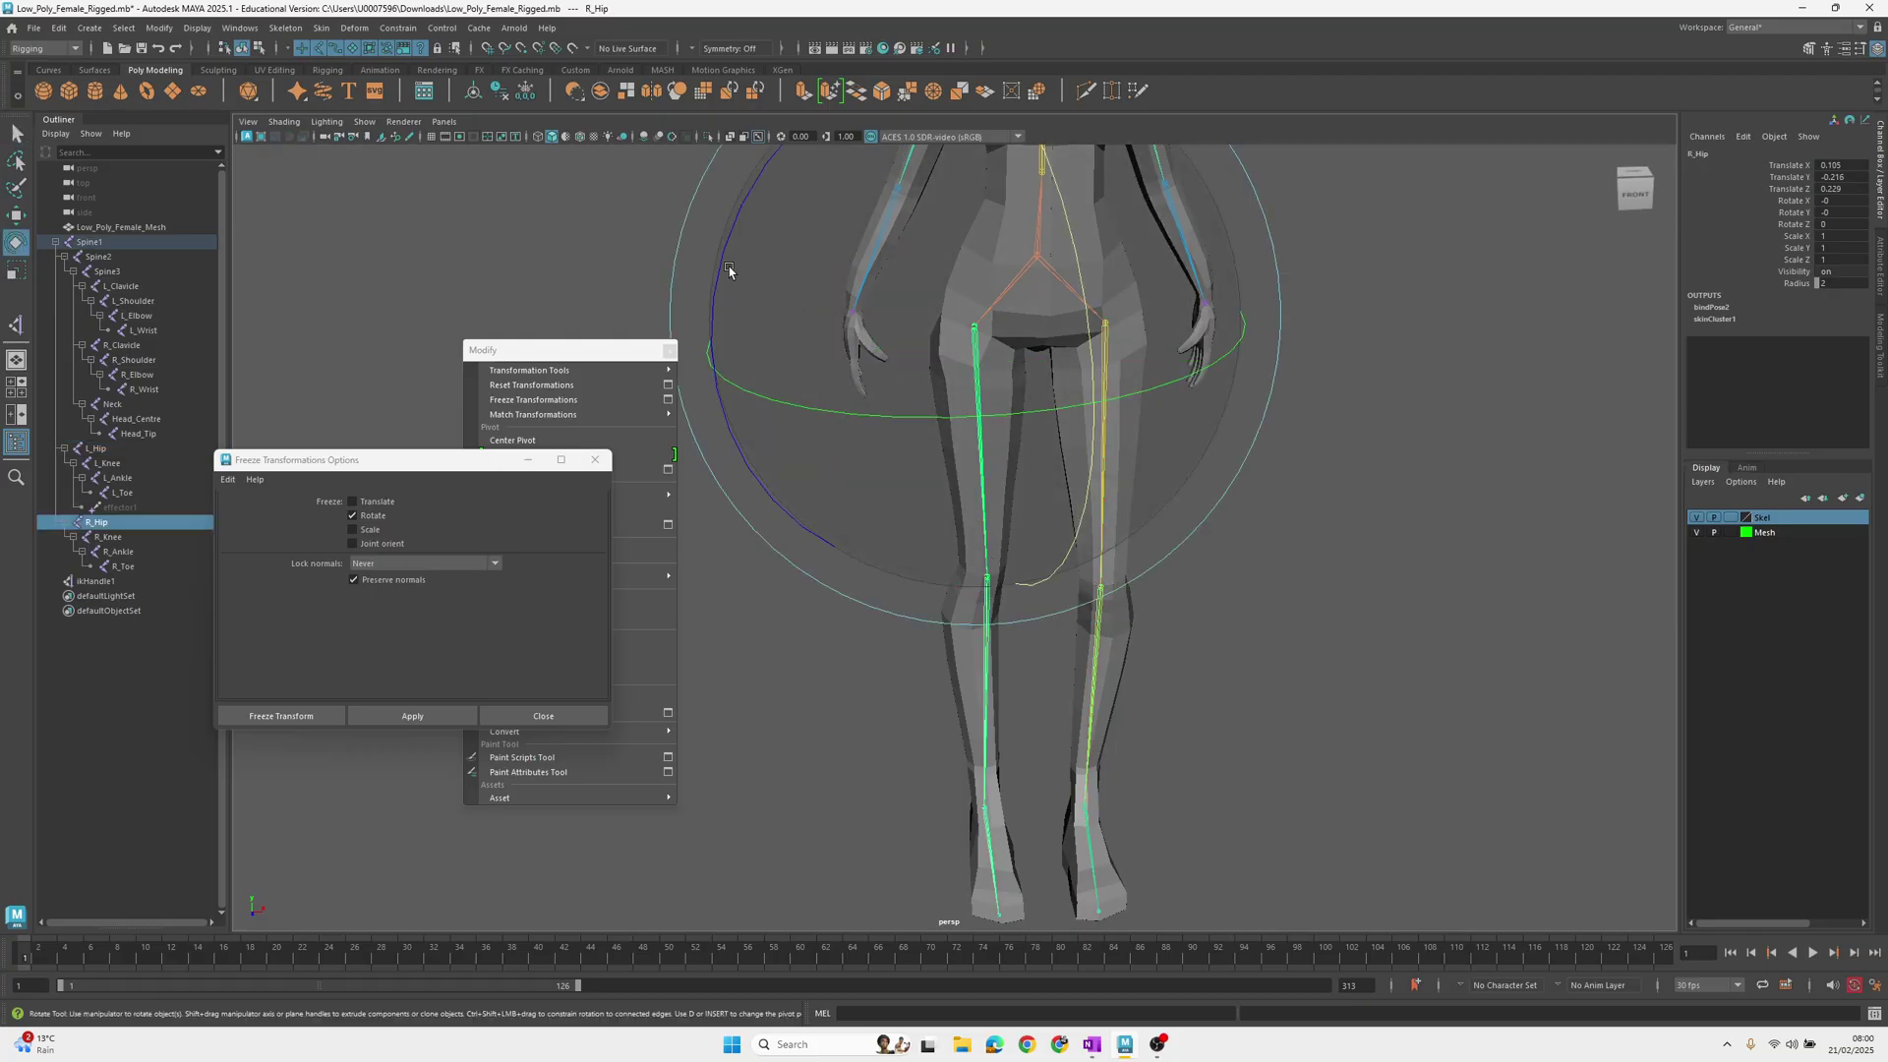
{"action": "left_click_drag", "start_coordinate": [728, 270], "coordinate": [717, 262]}
{"action": "key", "text": "ctrl+z"}
{"action": "key", "text": "q"}
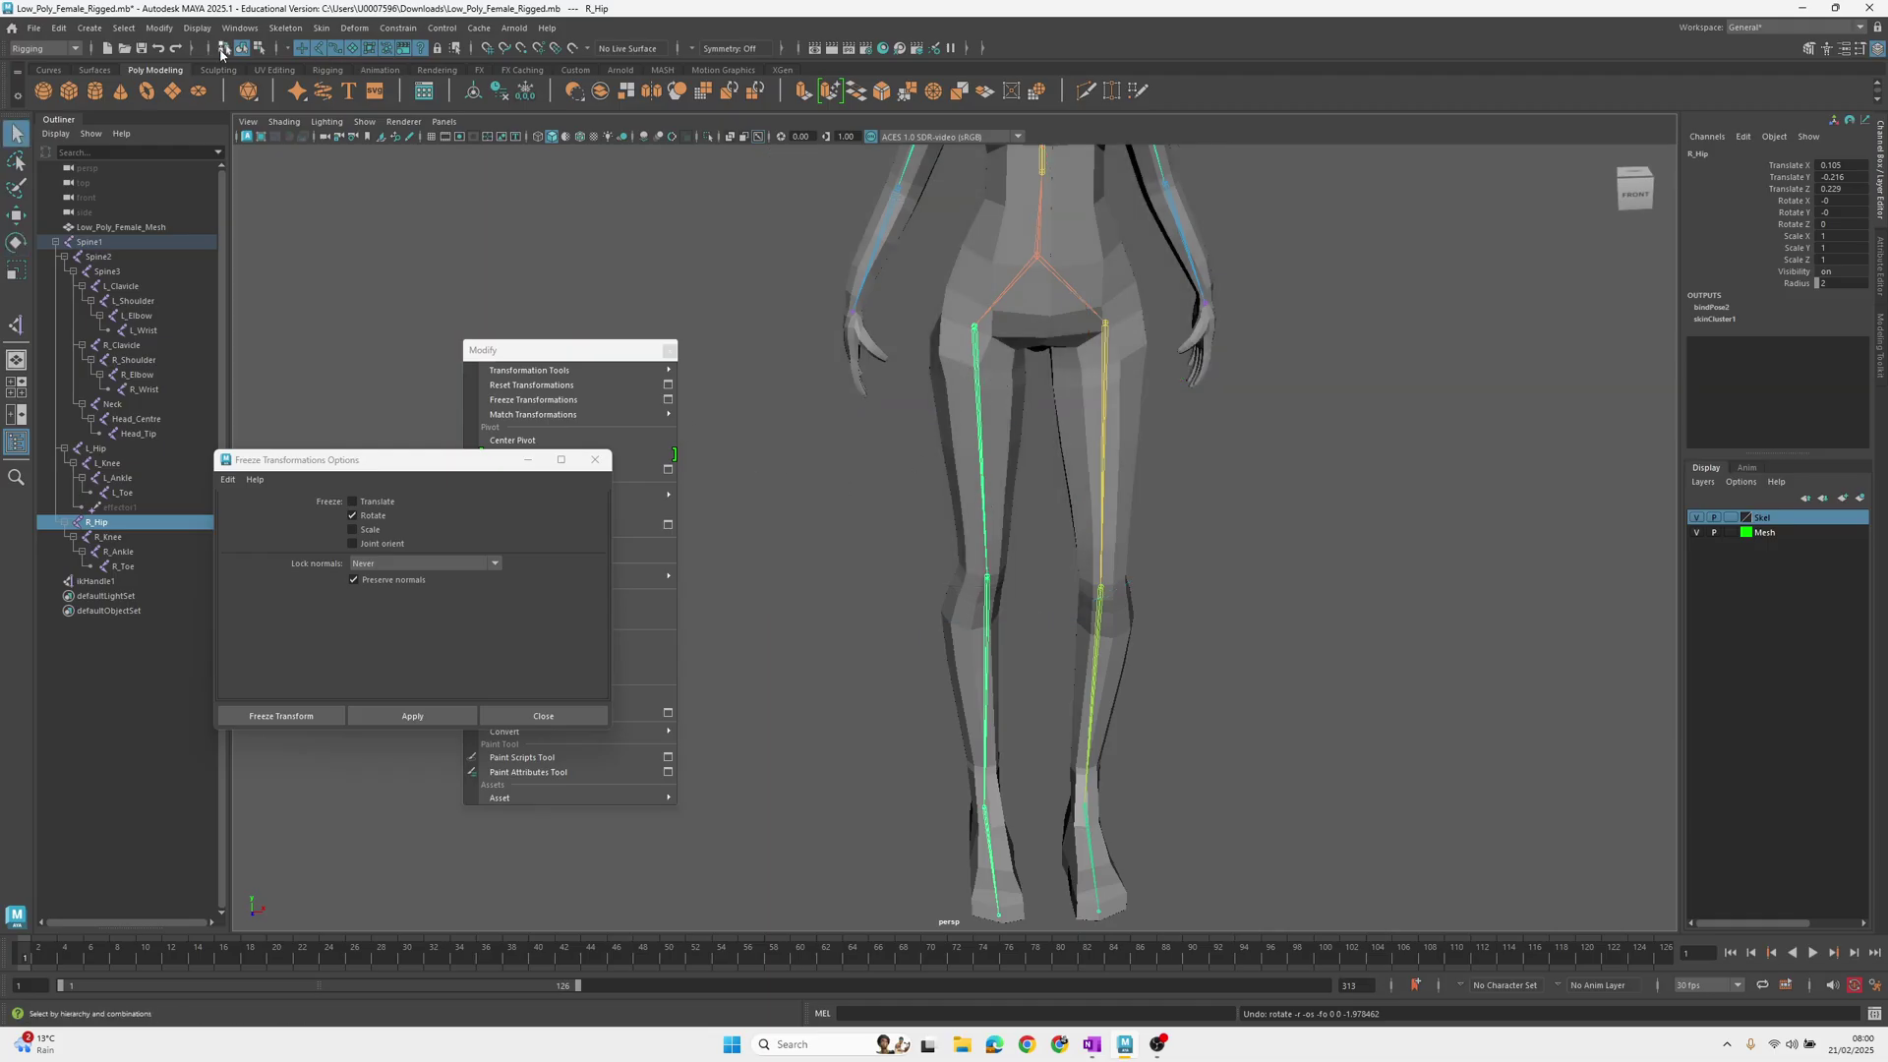
Review the history setting in the Unbind Skin options for Low_Poly_Female_Mesh and close them without unbinding
{"action": "left_click", "coordinate": [1022, 291]}
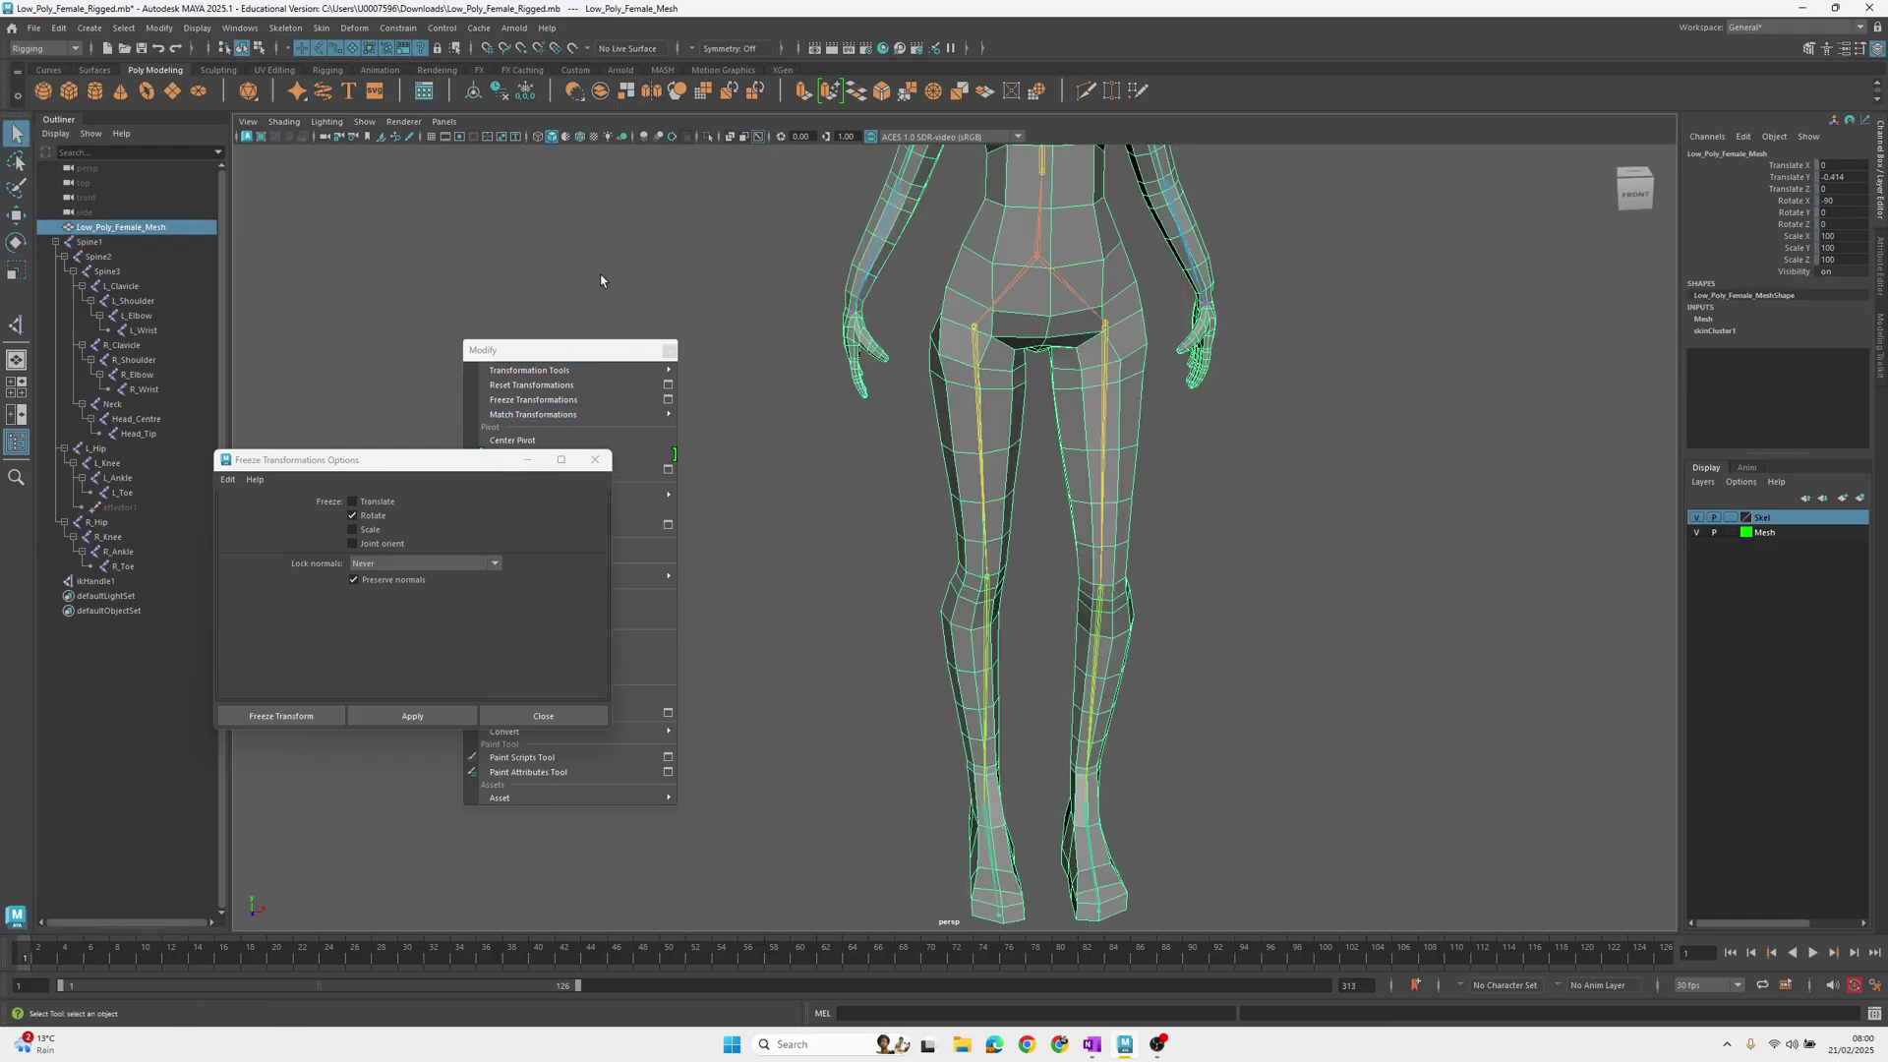
{"action": "left_click", "coordinate": [322, 27]}
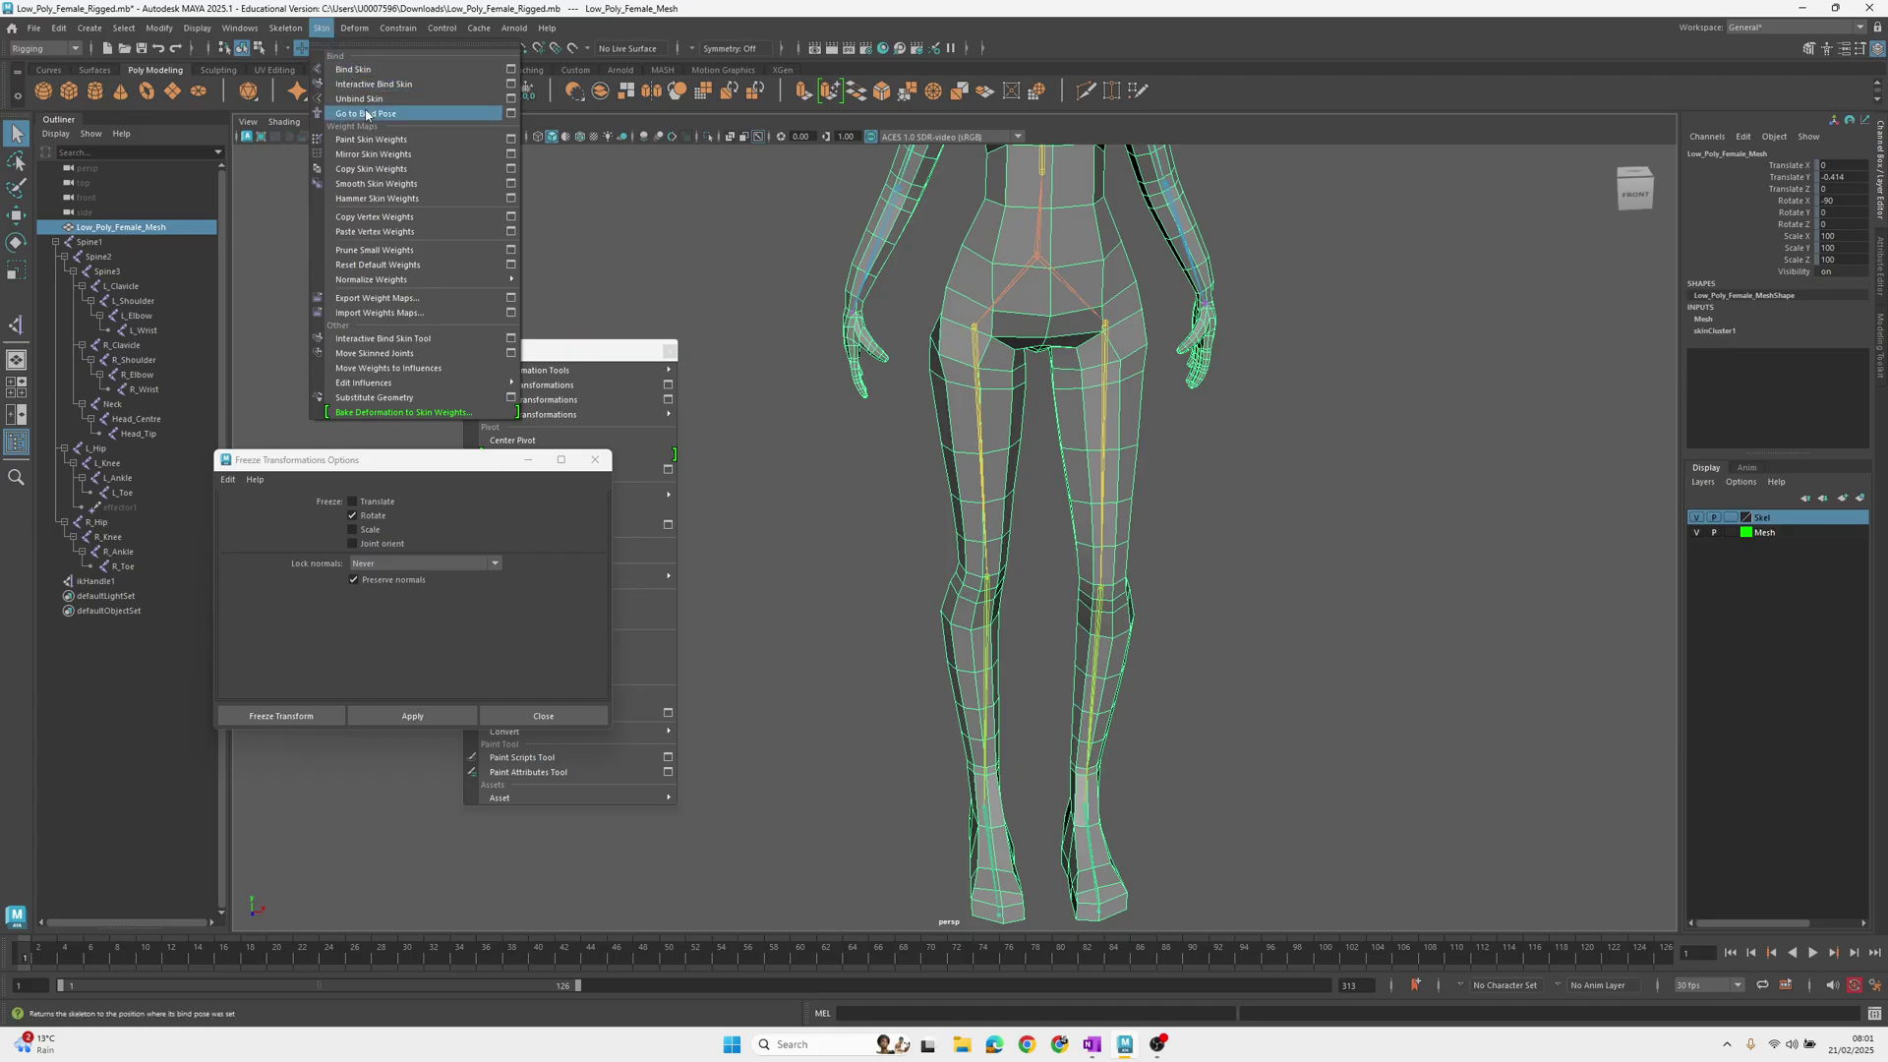
{"action": "left_click", "coordinate": [510, 99]}
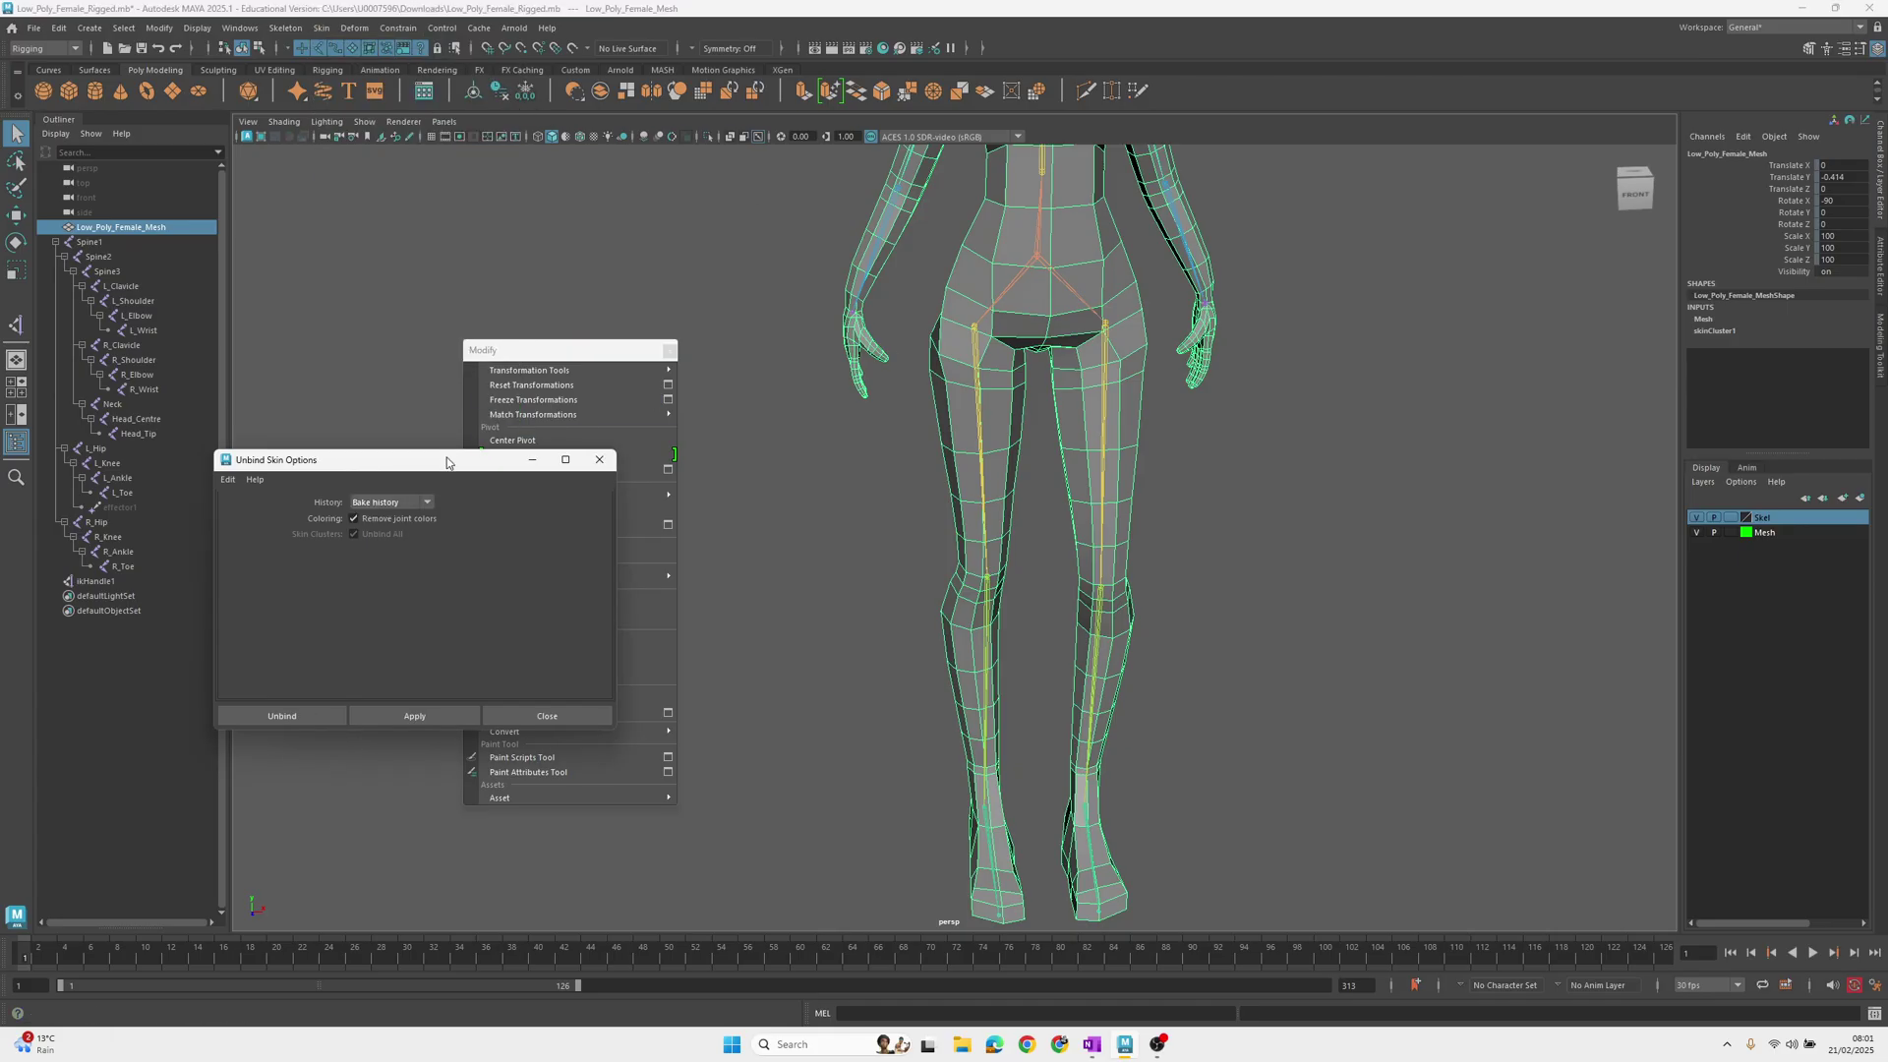
{"action": "left_click", "coordinate": [409, 503]}
{"action": "left_click", "coordinate": [388, 548]}
{"action": "left_click", "coordinate": [599, 460]}
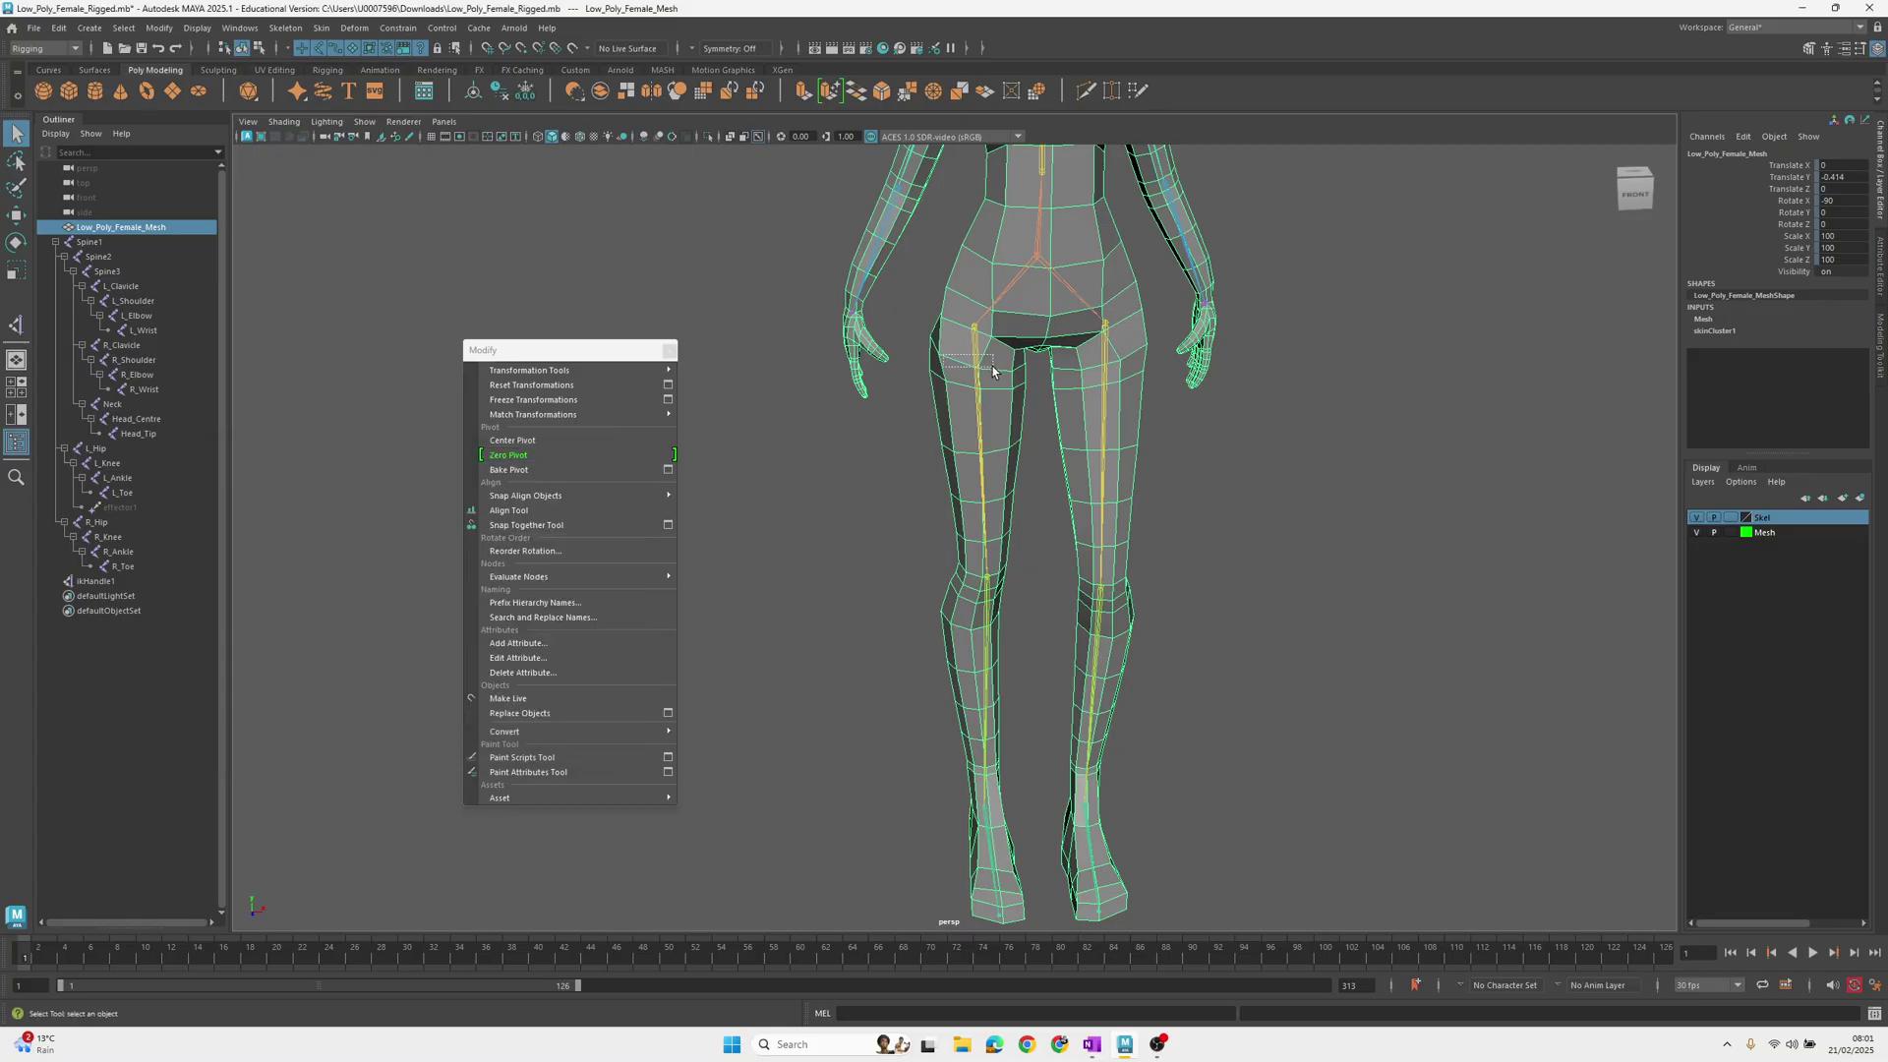
Select the L_Hip and R_Hip joints together and open the Freeze Transformations options for them
{"action": "left_click", "coordinate": [1101, 379]}
{"action": "left_click", "coordinate": [979, 413], "text": "shift"}
{"action": "left_click", "coordinate": [160, 28]}
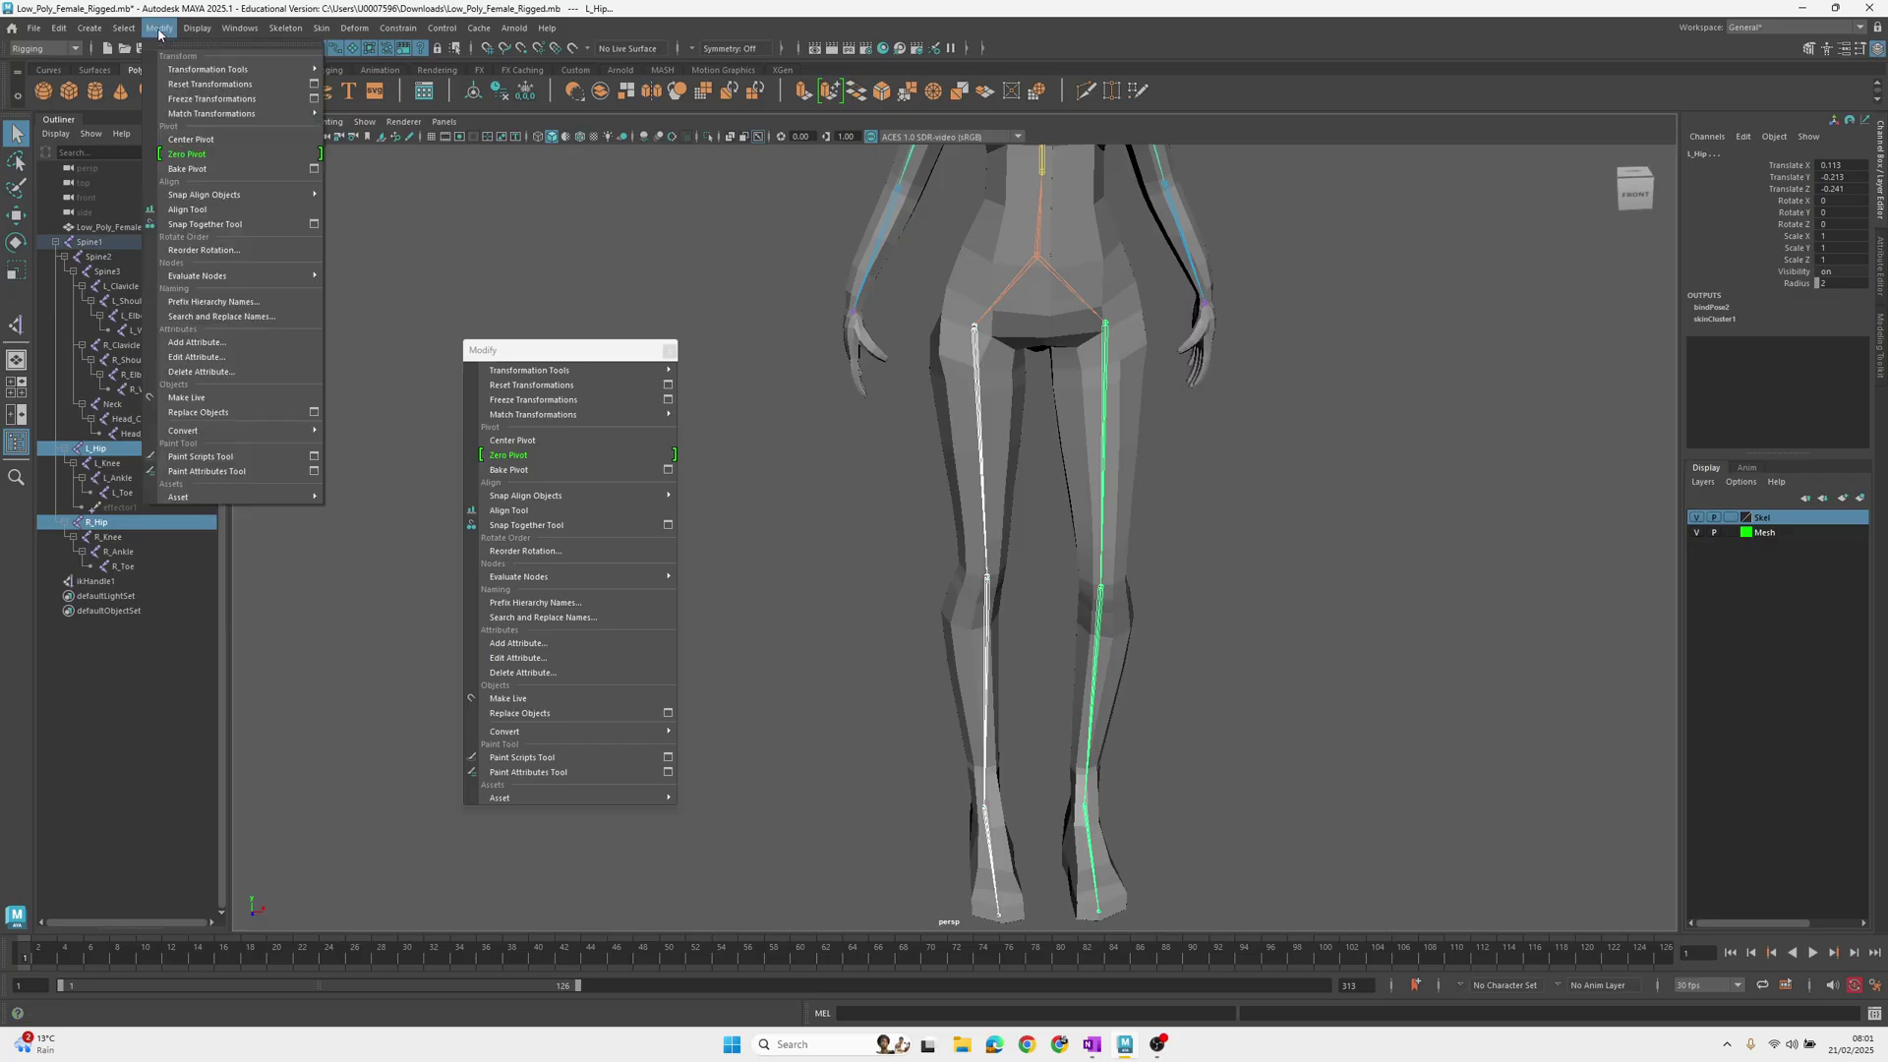
{"action": "left_click", "coordinate": [314, 98]}
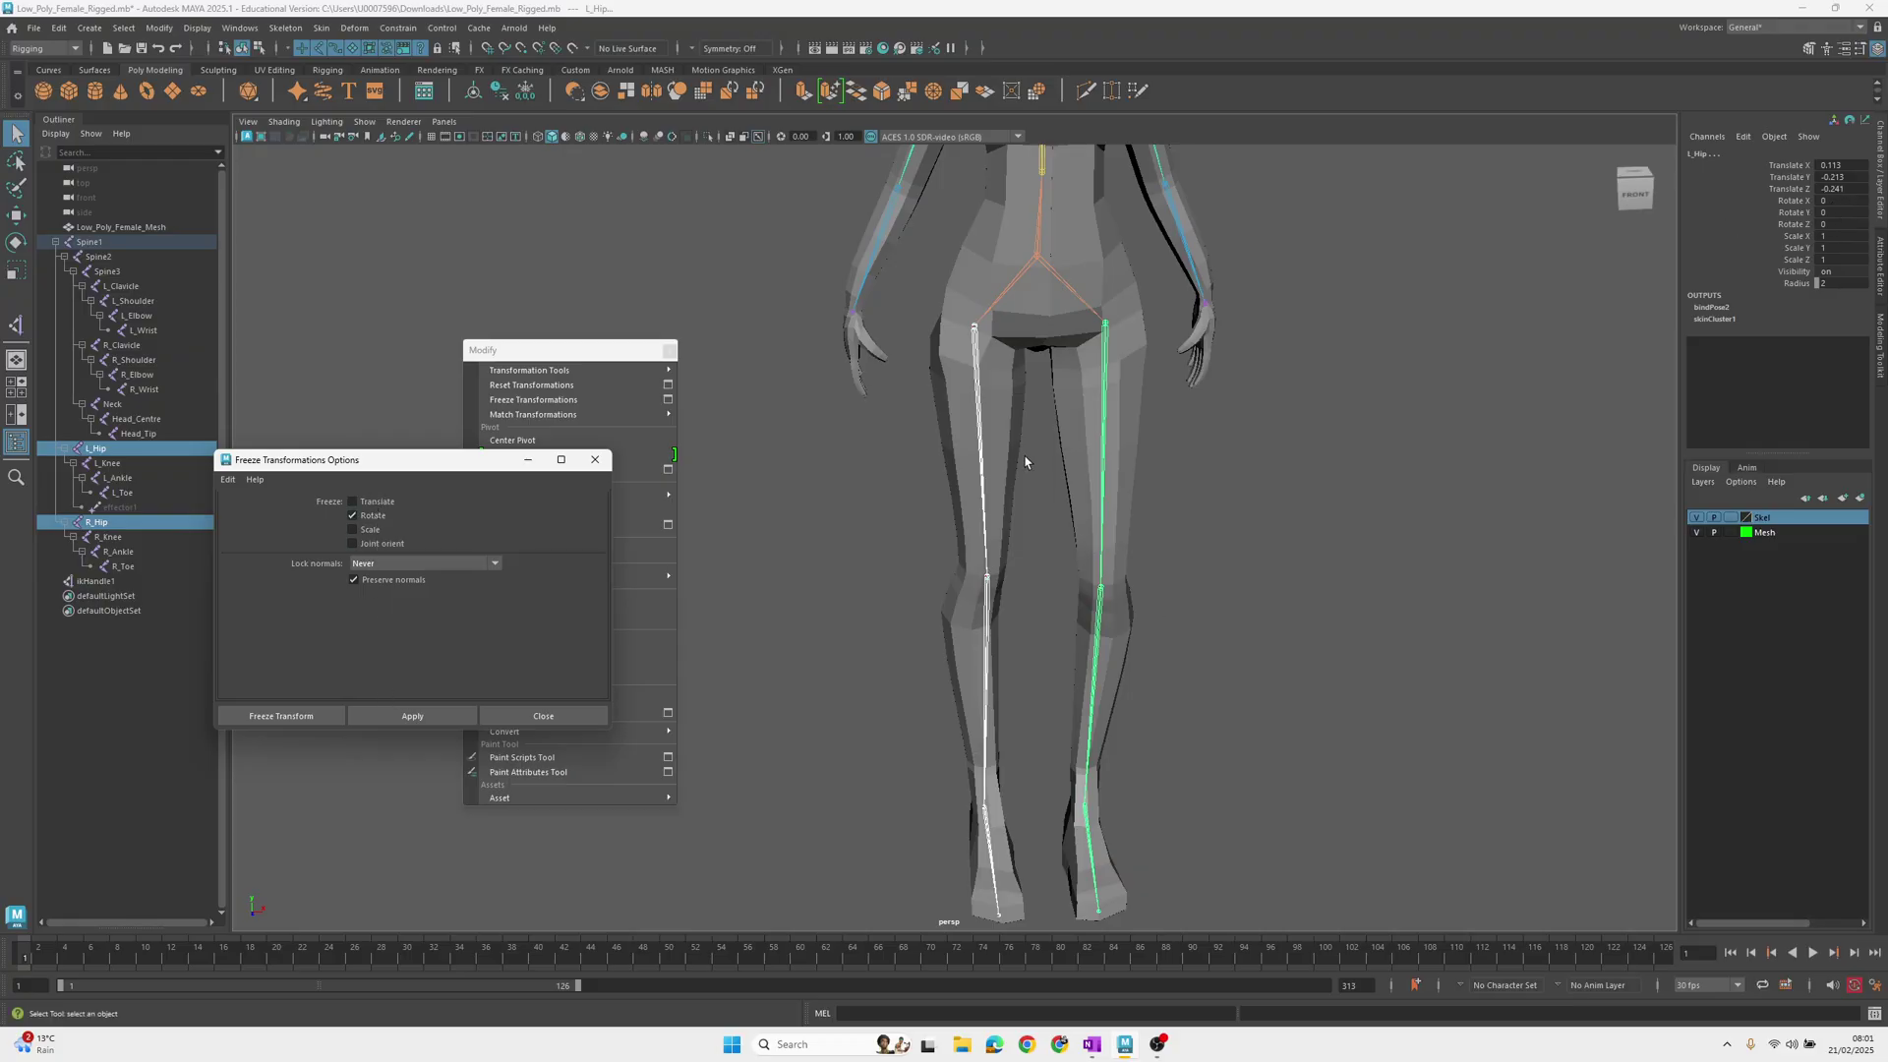
{"action": "left_click_drag", "start_coordinate": [1020, 456], "coordinate": [960, 293], "text": "alt"}
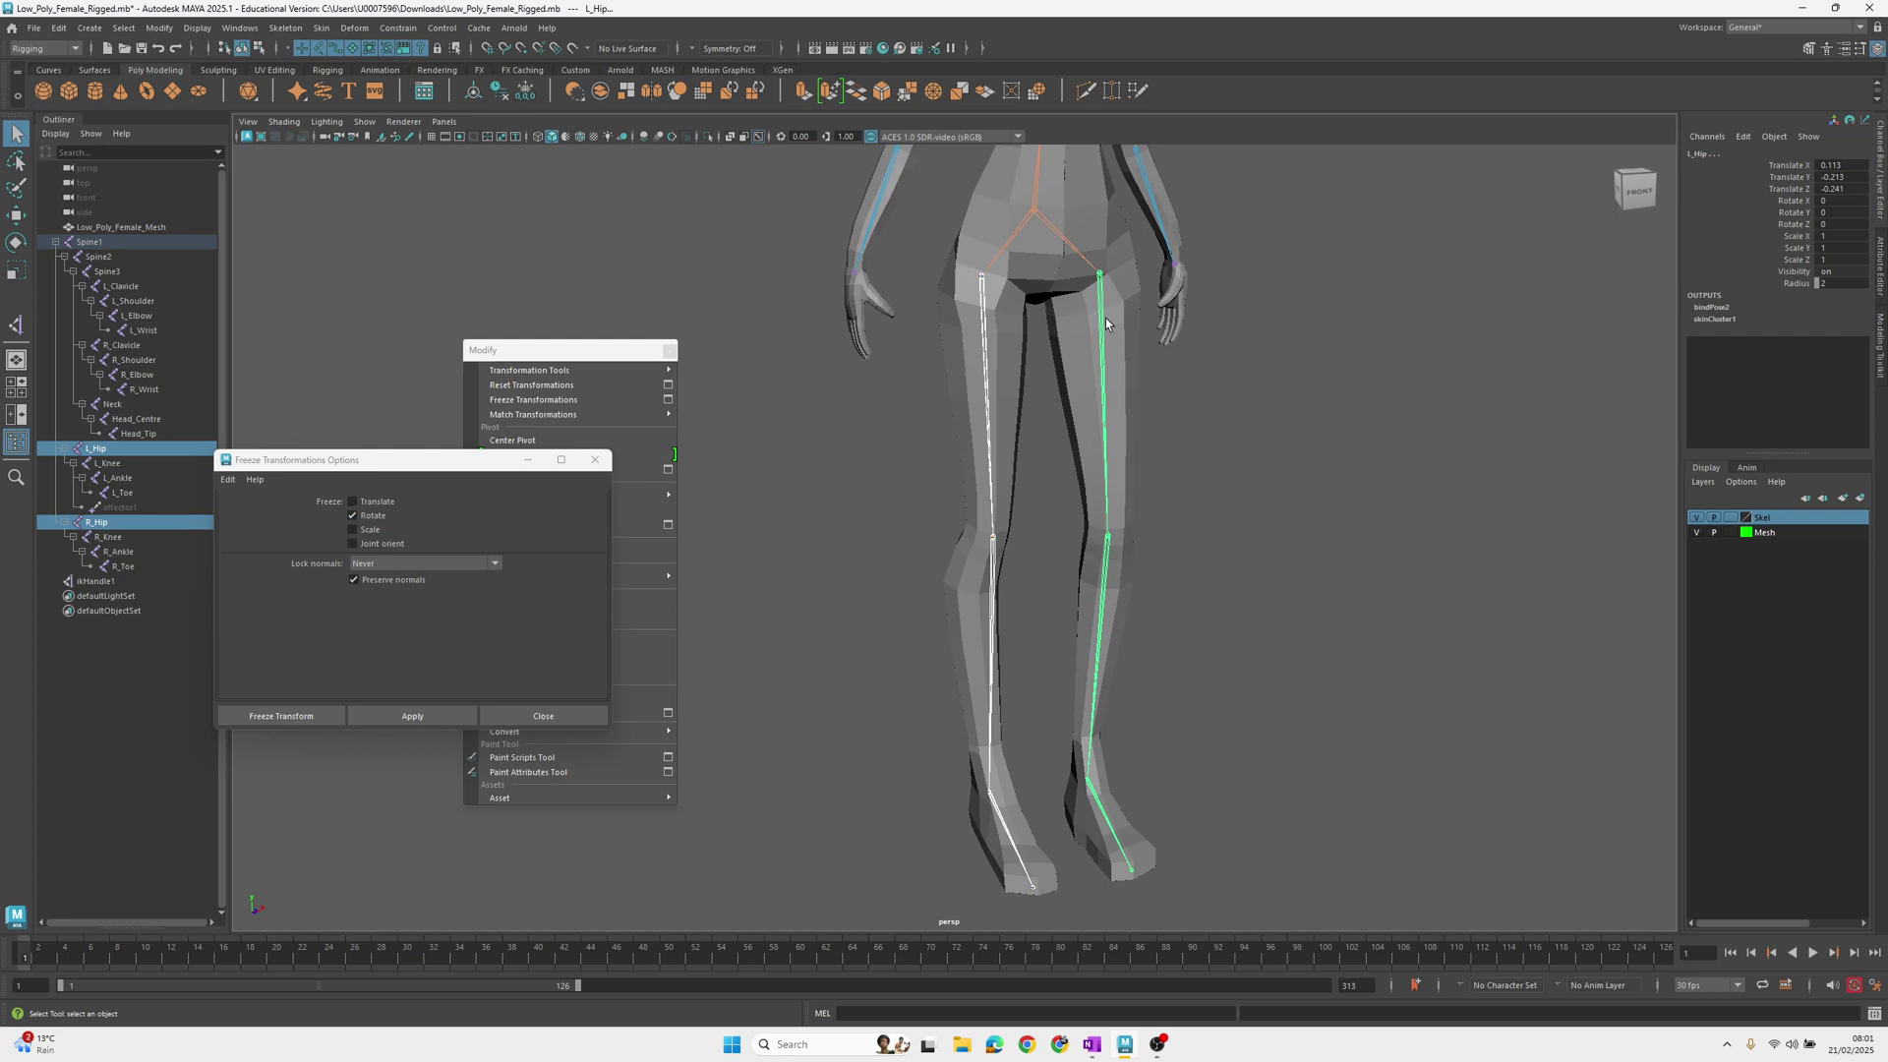